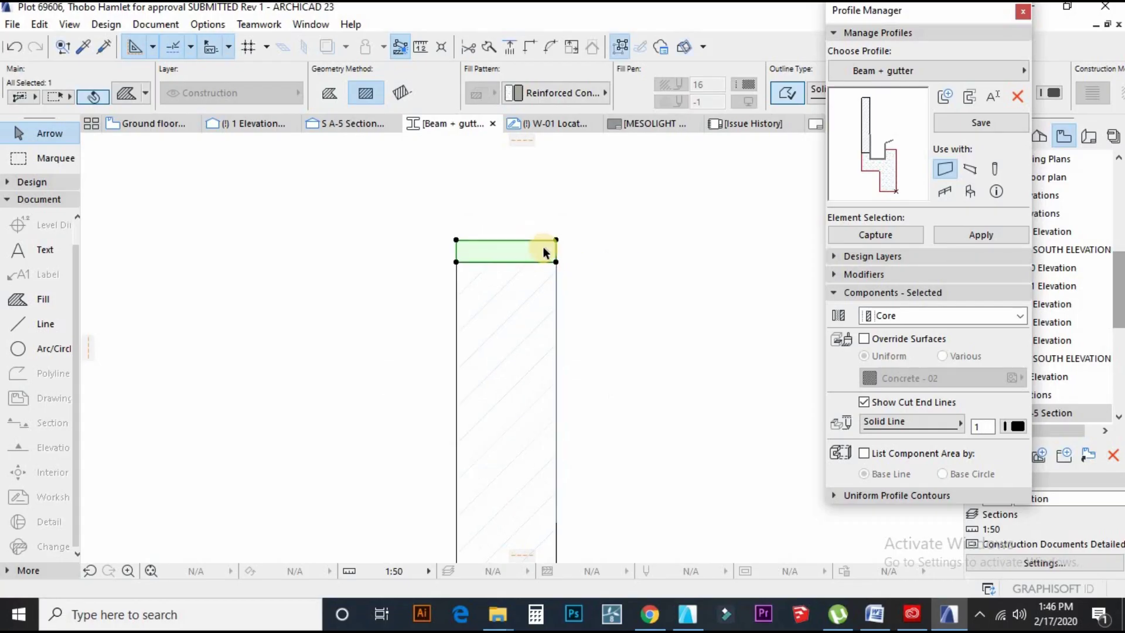
# Lower the top edge of the parapet coping fill and raise a new node at its midpoint about 5 mm into a peak.
pyautogui.press('Escape')
pyautogui.scroll(2, 442, 209)
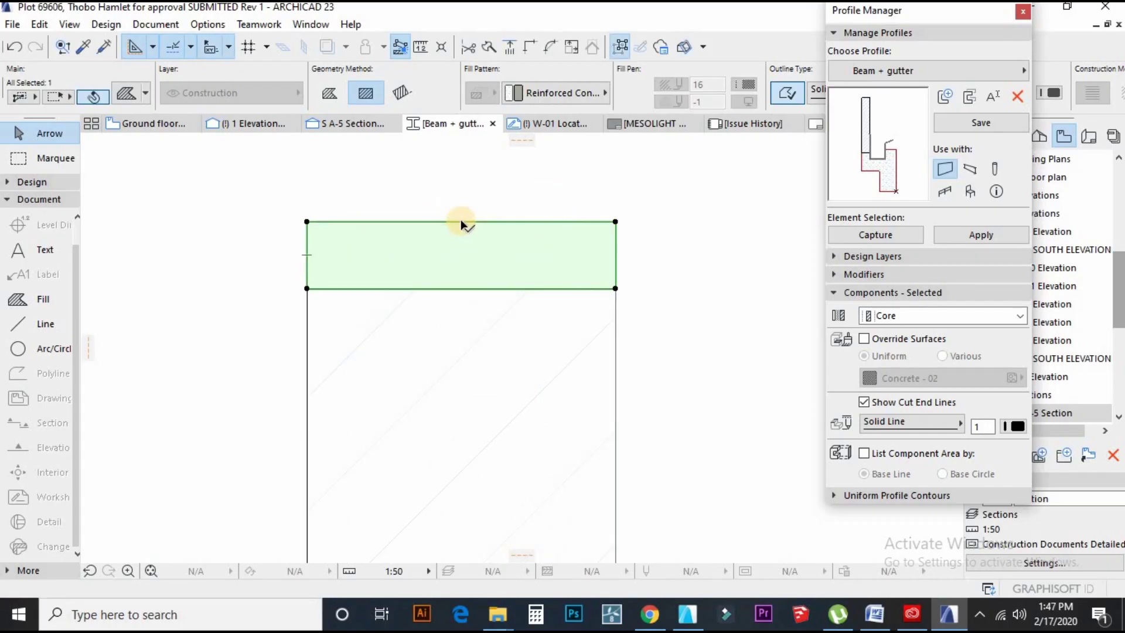
pyautogui.click(476, 221)
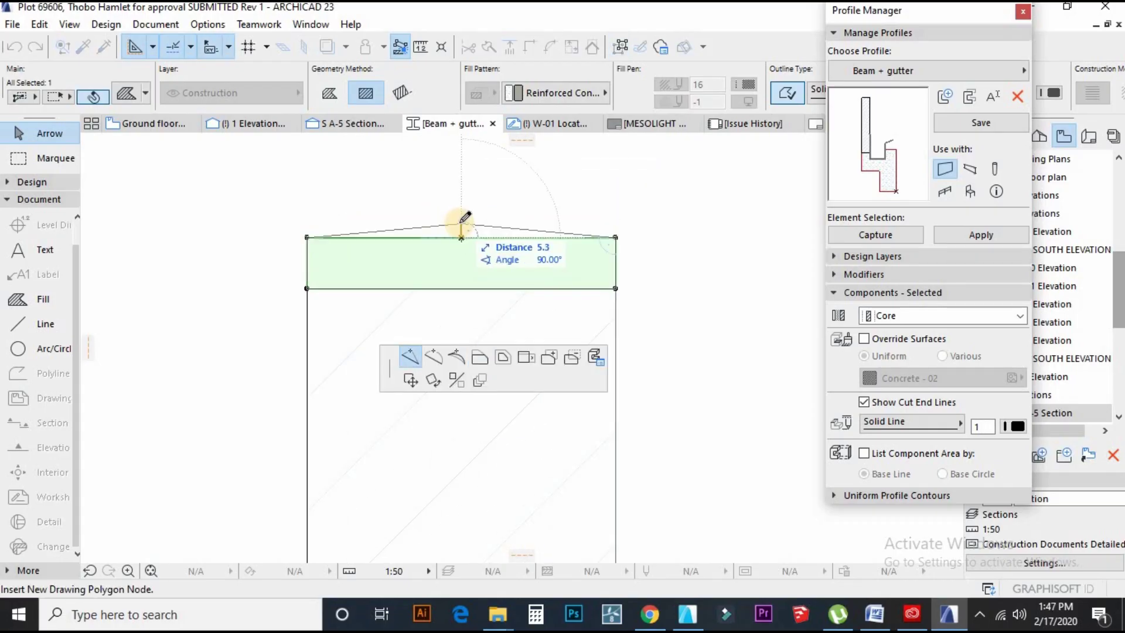
pyautogui.click(461, 221)
pyautogui.scroll(-2, 439, 245)
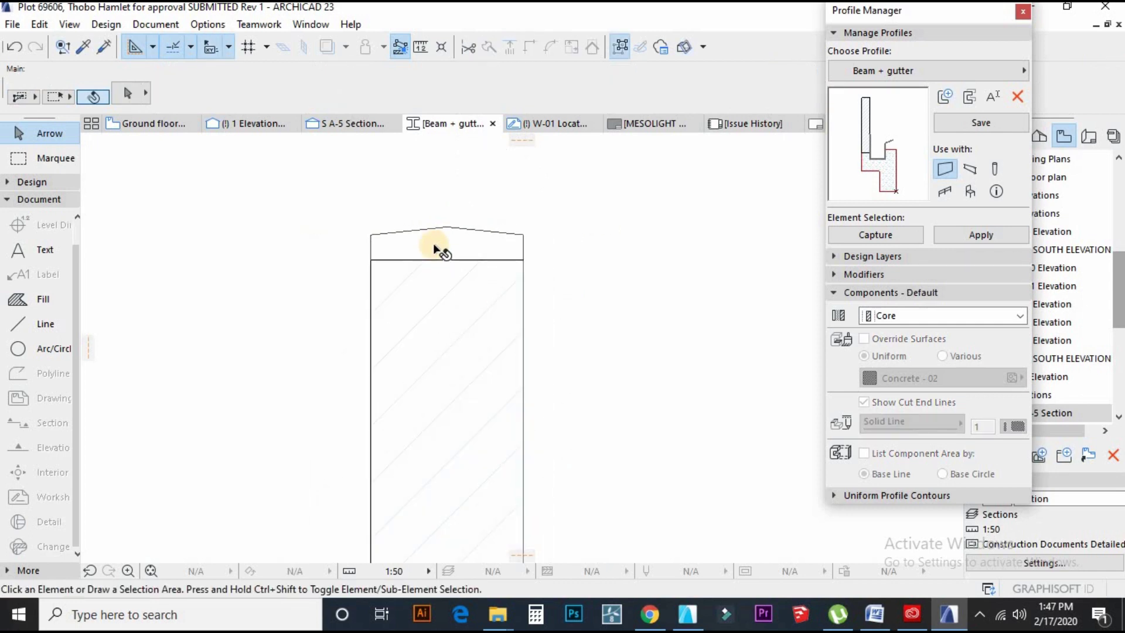
pyautogui.click(616, 336)
# Pick up the reinforced concrete beam's fill settings and apply them to the peaked coping on the parapet wall.
pyautogui.scroll(-5, 371, 246)
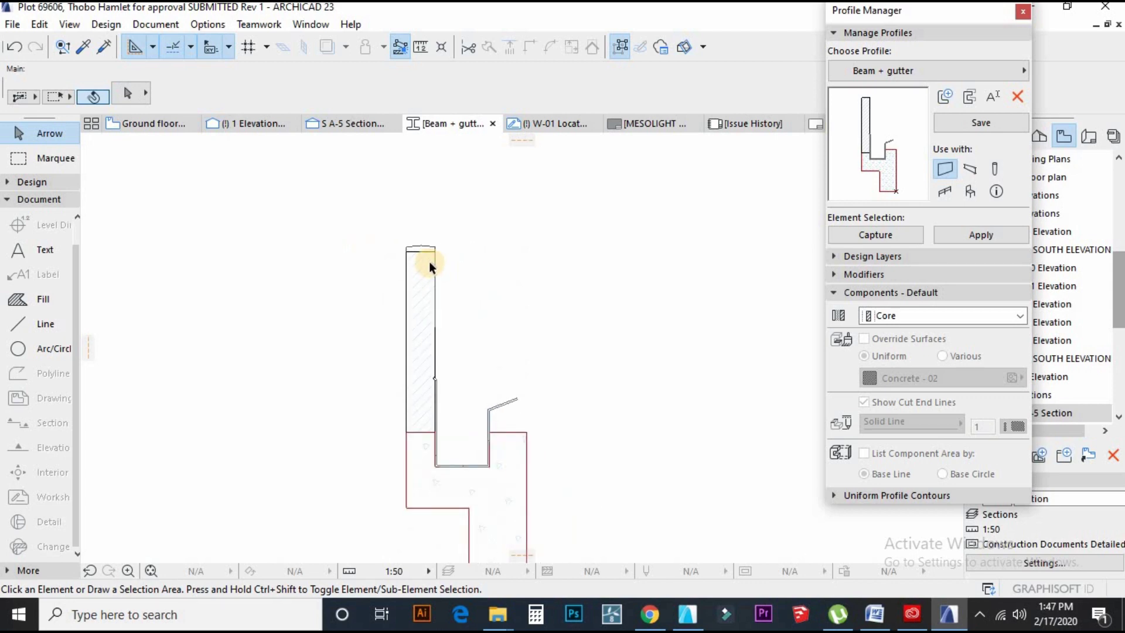
pyautogui.scroll(3, 429, 258)
pyautogui.scroll(-4, 477, 378)
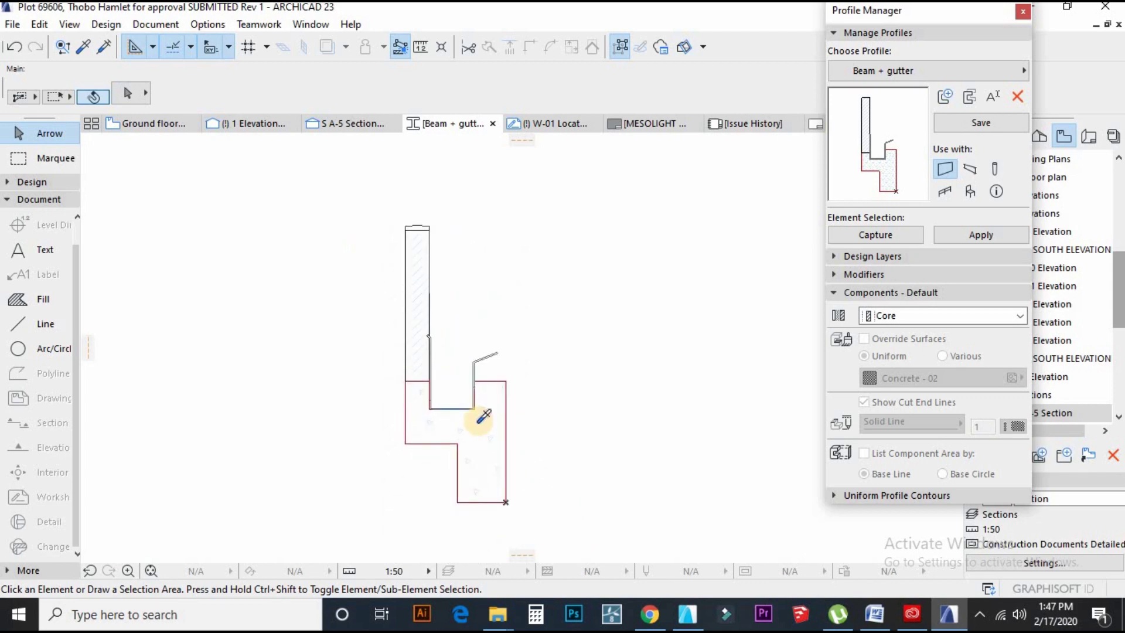
pyautogui.keyDown('alt'); pyautogui.click(477, 420); pyautogui.keyUp('alt')
pyautogui.scroll(4, 402, 222)
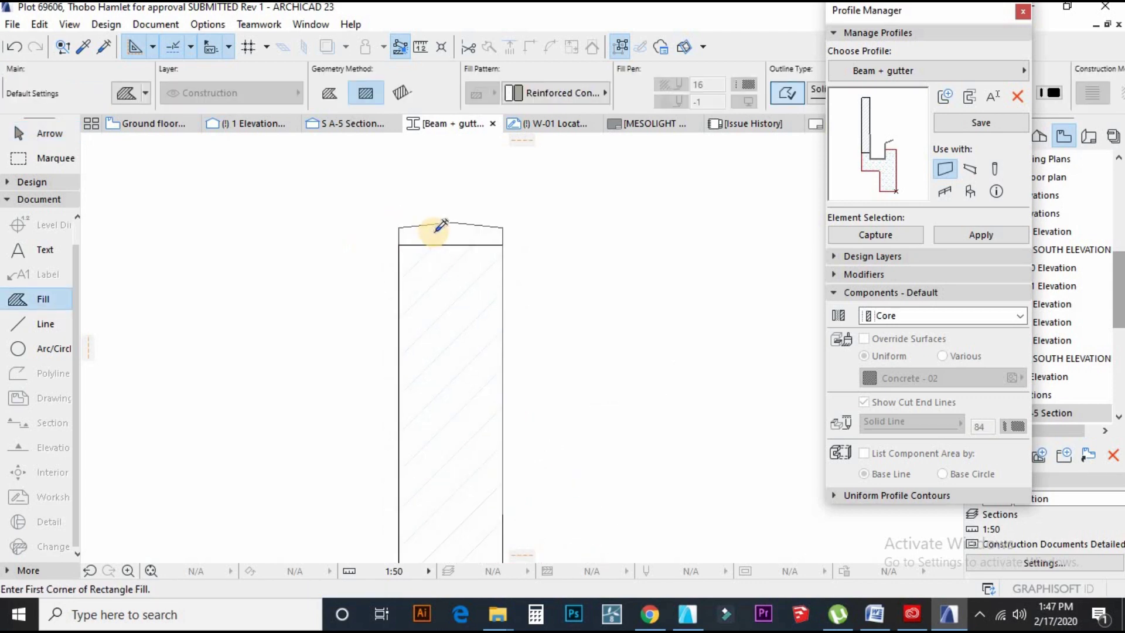
pyautogui.scroll(-3, 434, 252)
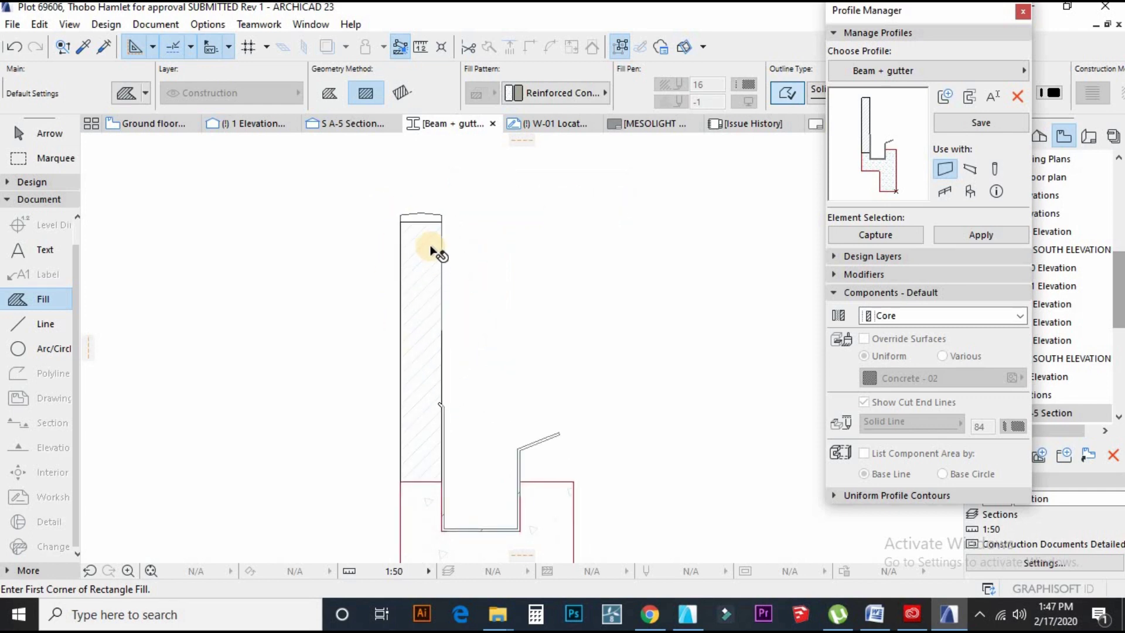
pyautogui.press('Escape')
pyautogui.click(435, 219)
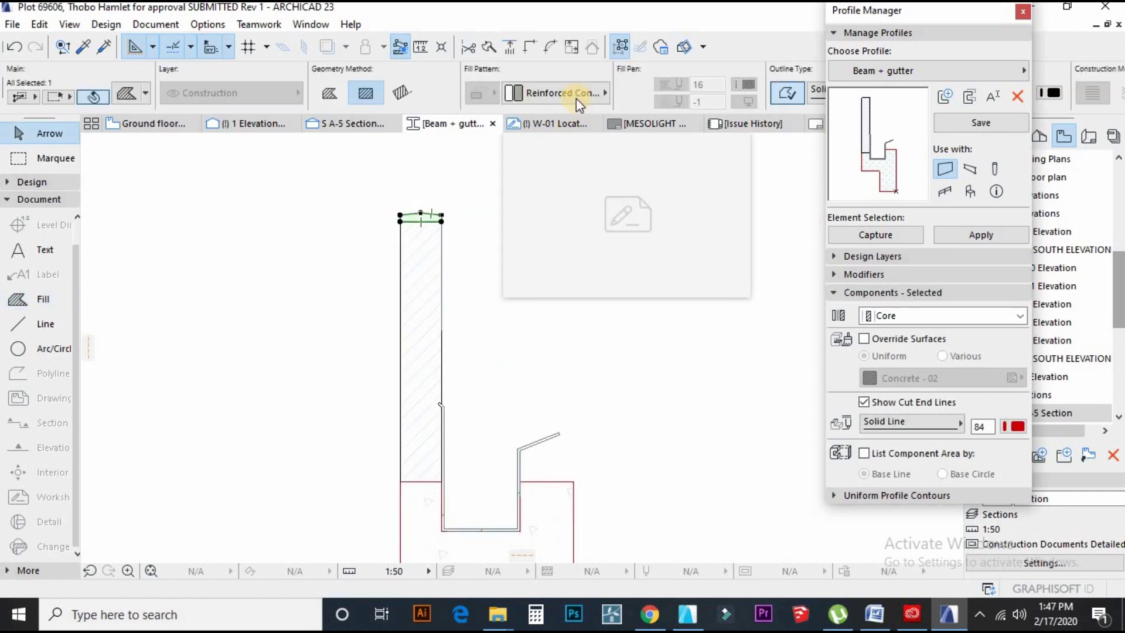
# Examine the building material, outline and contour pen settings of the coping and the concrete beam.
pyautogui.click(466, 312)
pyautogui.scroll(3, 427, 200)
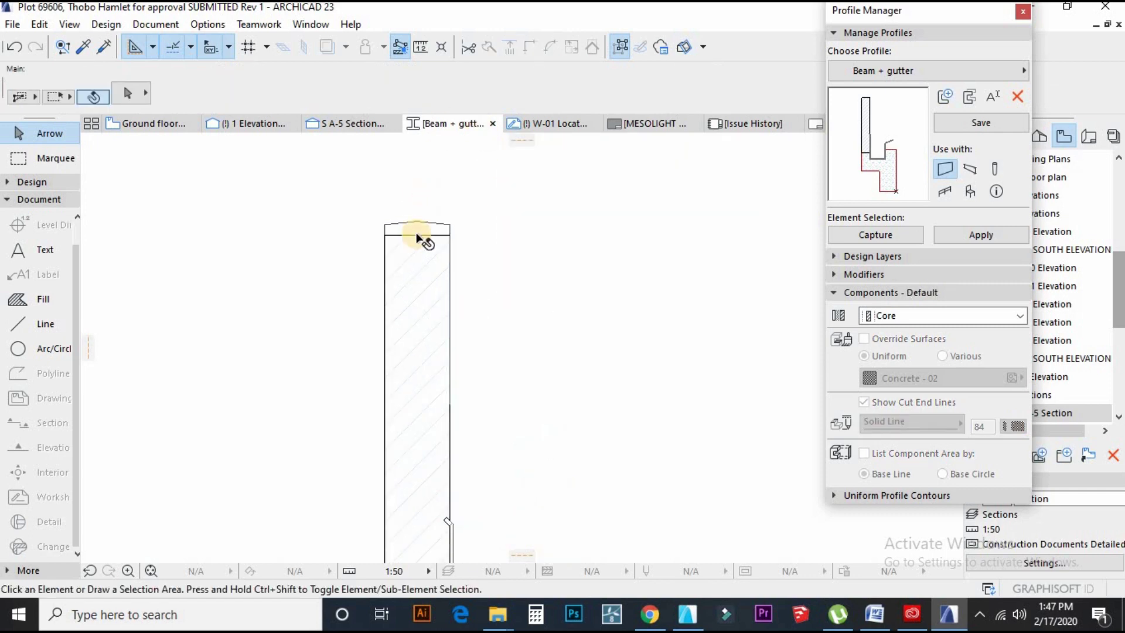
pyautogui.click(417, 230)
pyautogui.scroll(-5, 533, 96)
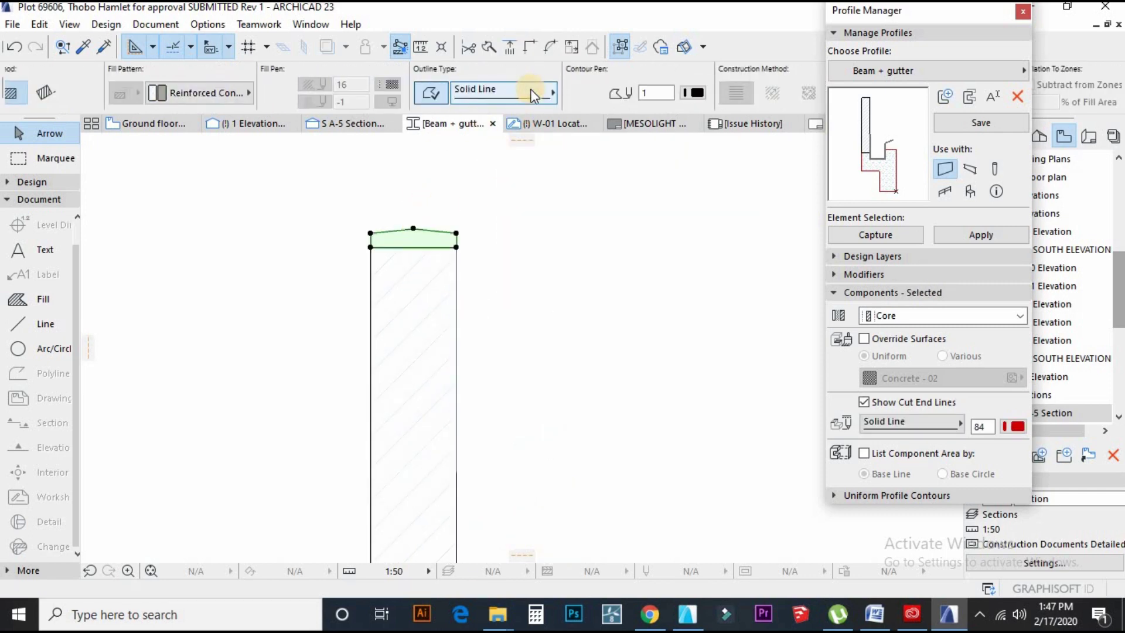
pyautogui.scroll(-6, 503, 346)
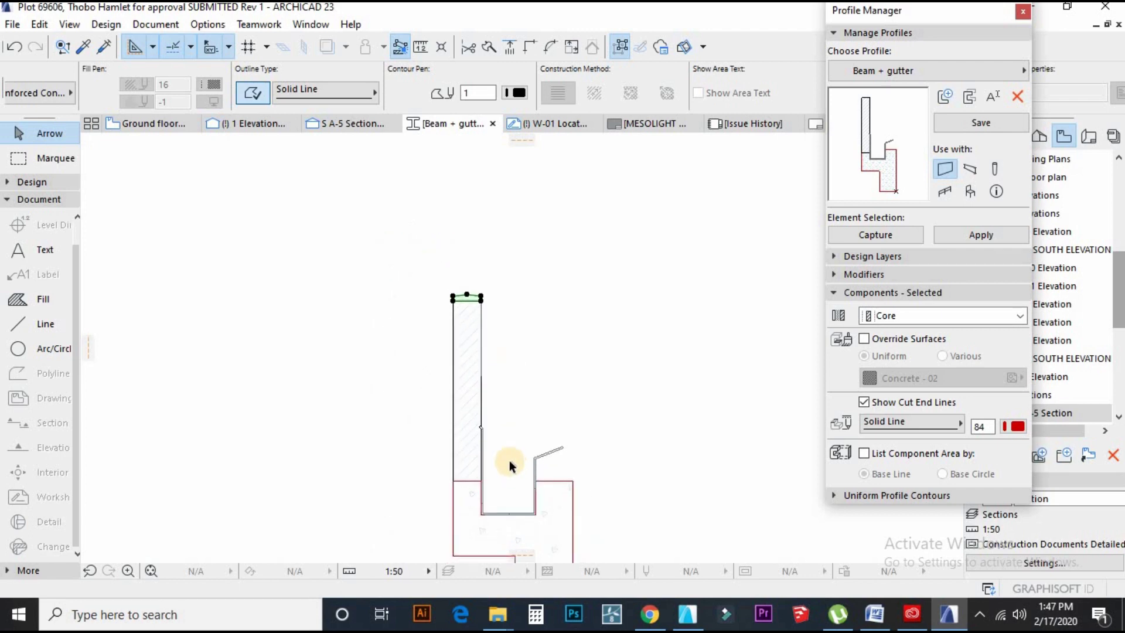
pyautogui.moveTo(494, 533); pyautogui.dragTo(483, 413, button='middle')
pyautogui.scroll(1, 483, 412)
pyautogui.click(482, 407)
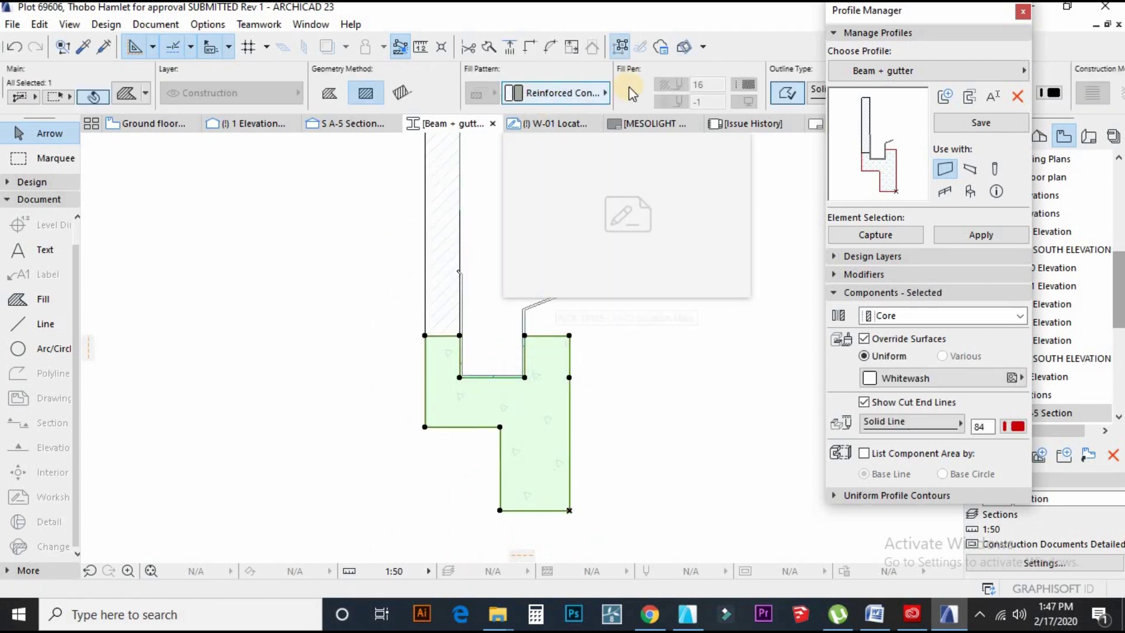
pyautogui.scroll(-3, 629, 88)
pyautogui.click(580, 404)
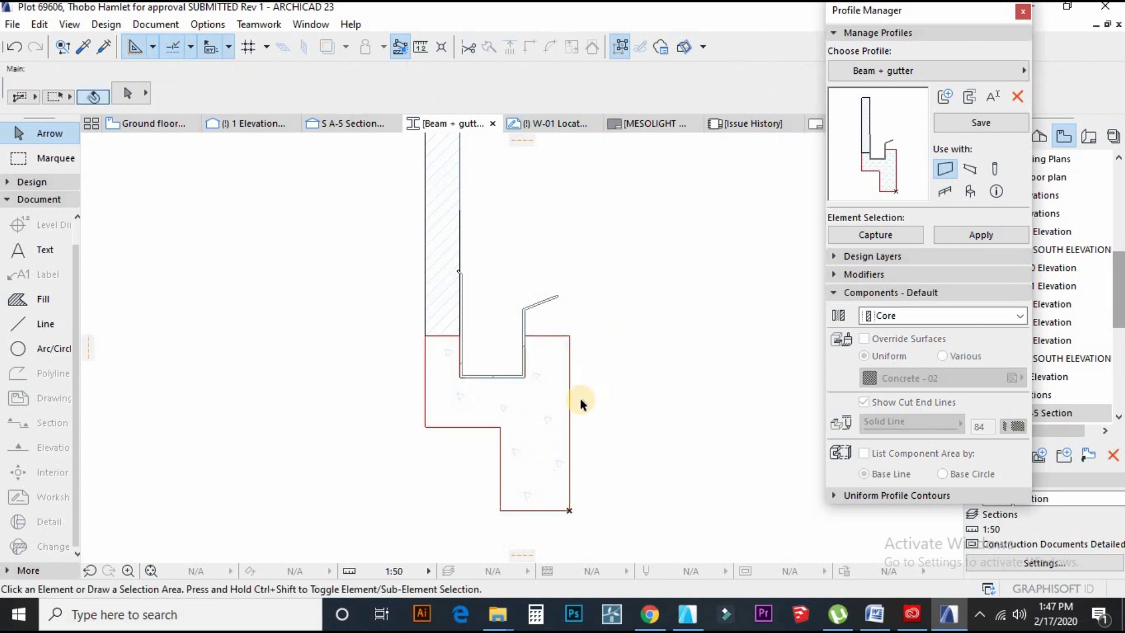
# Save the Beam + gutter profile and inspect the updated beam and gutter in the S A-5 Section.
pyautogui.click(979, 123)
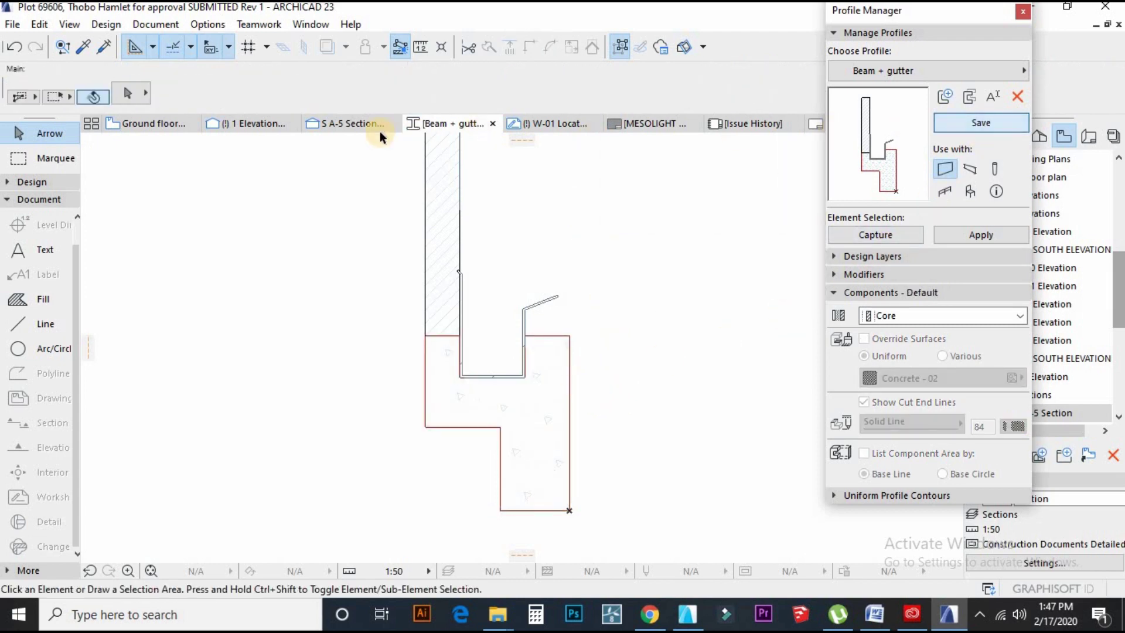
pyautogui.click(480, 297)
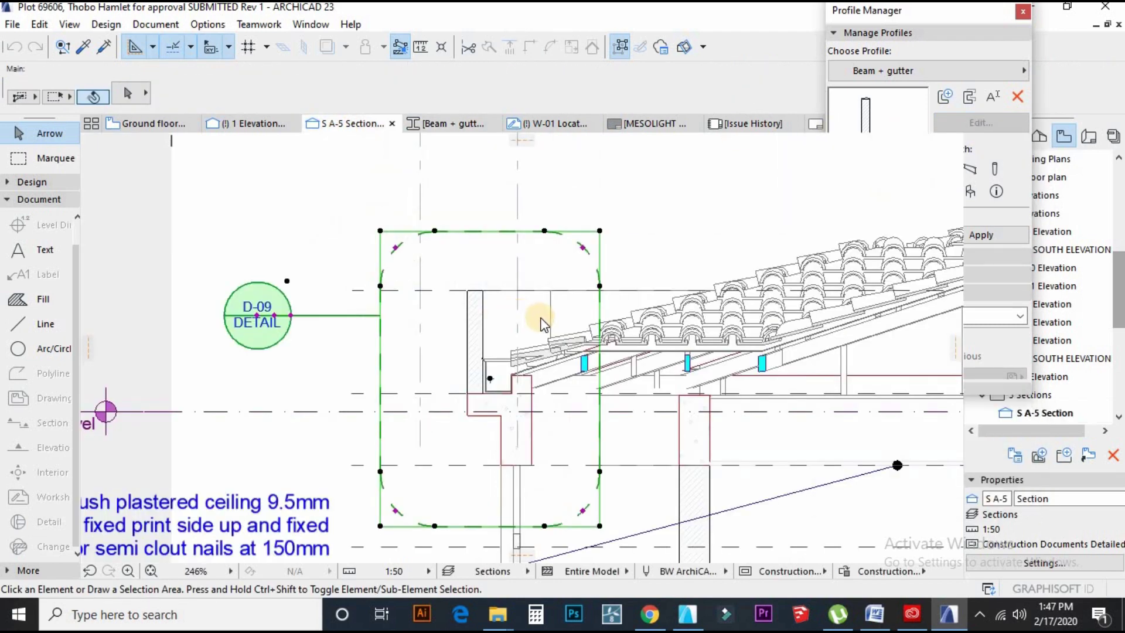
pyautogui.click(627, 220)
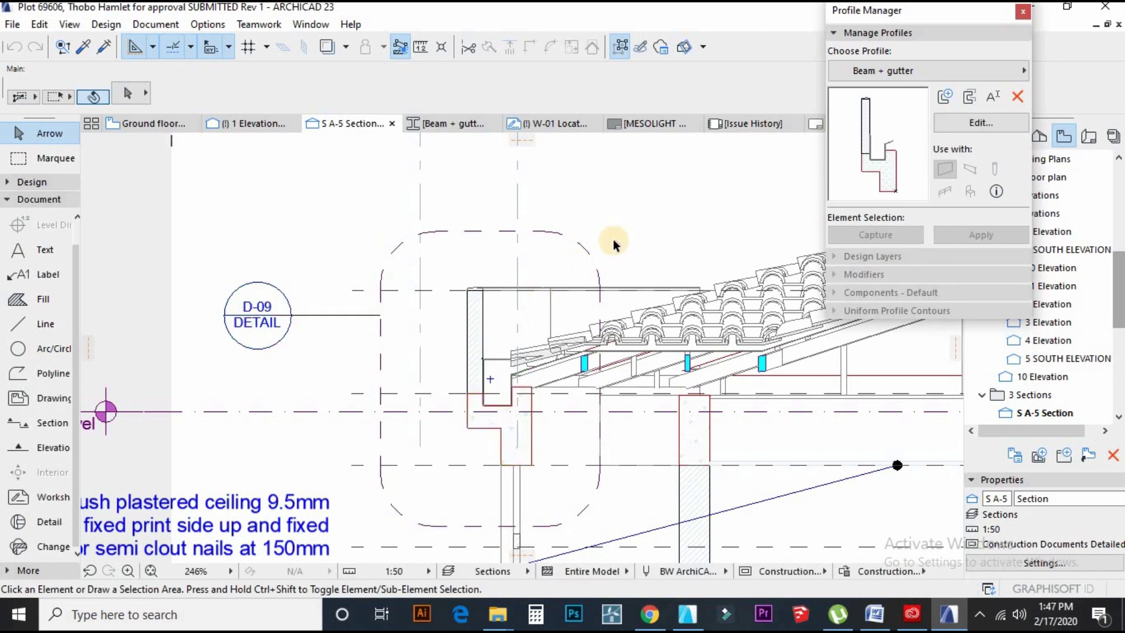
pyautogui.scroll(5, 521, 375)
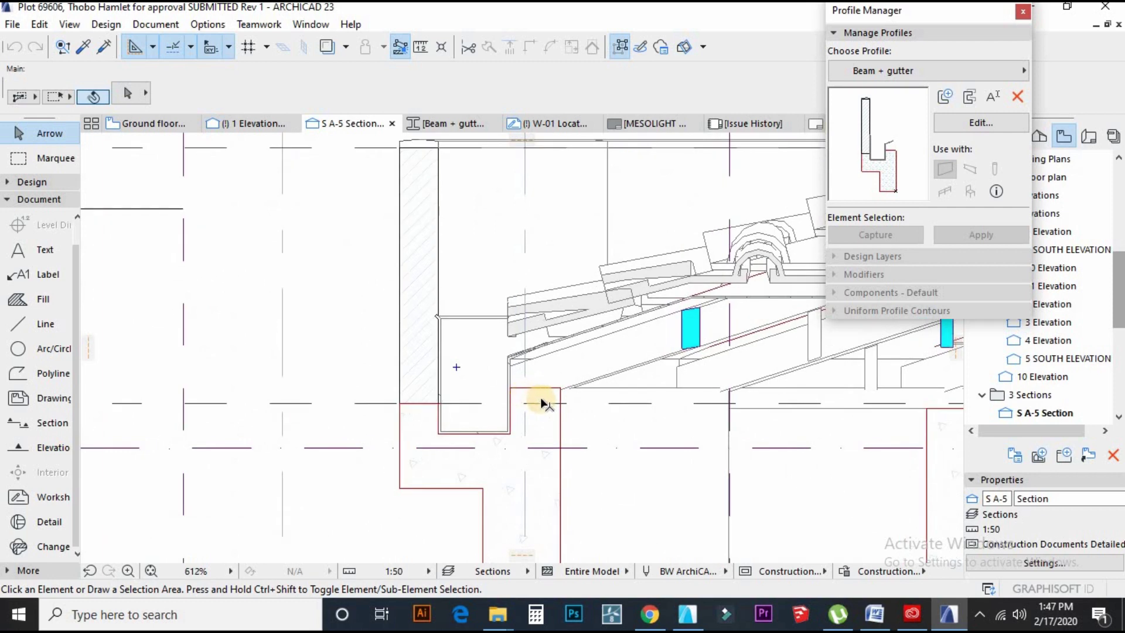
pyautogui.scroll(3, 541, 401)
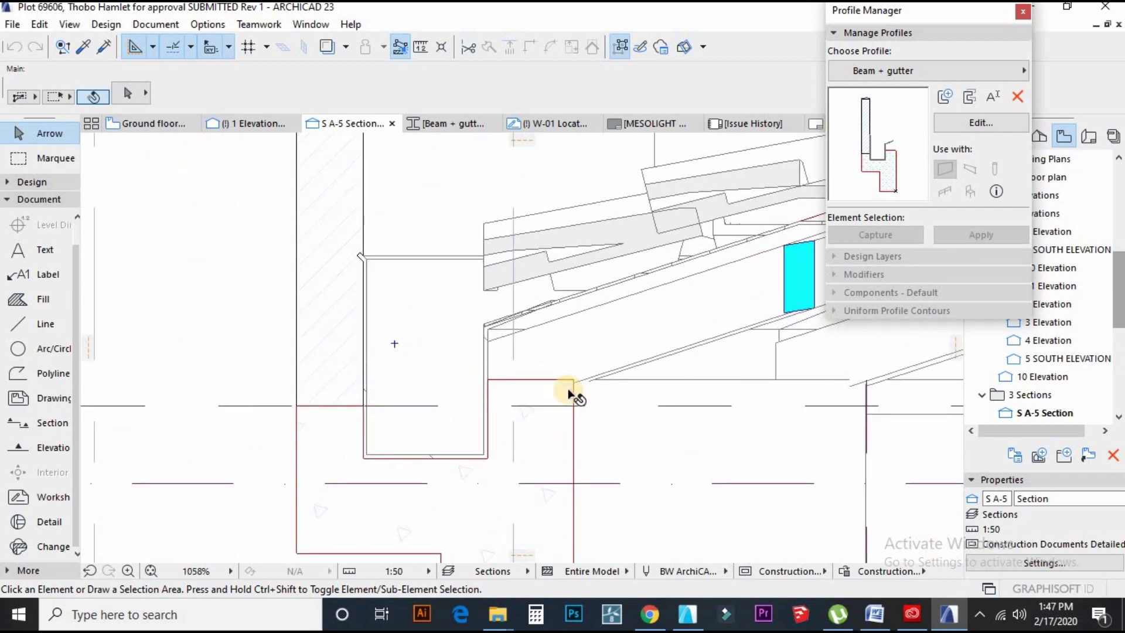
pyautogui.scroll(-2, 457, 368)
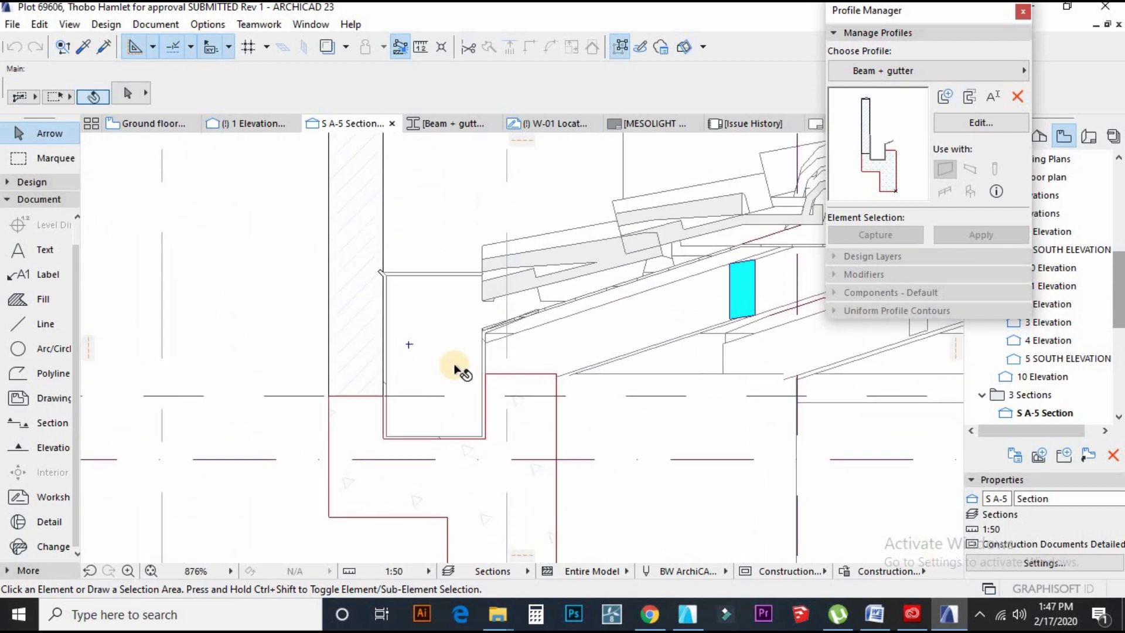
# Reopen the Beam + gutter profile for editing and draw a 150 x 48 rectangular fill in the beam's upper corner beside the gutter.
pyautogui.click(981, 123)
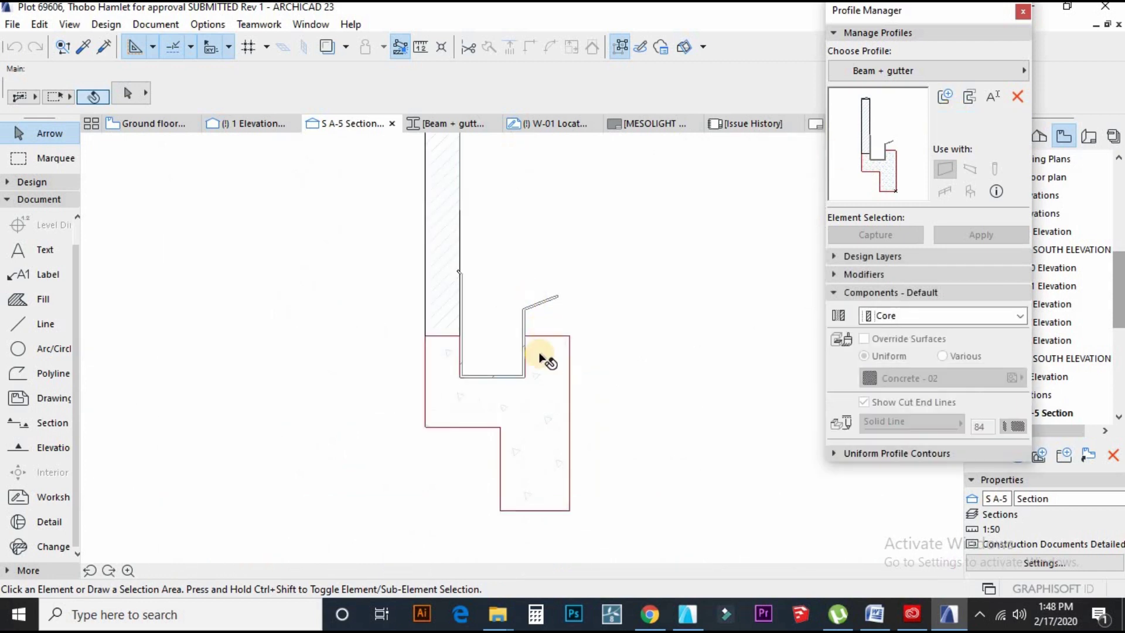
pyautogui.click(27, 300)
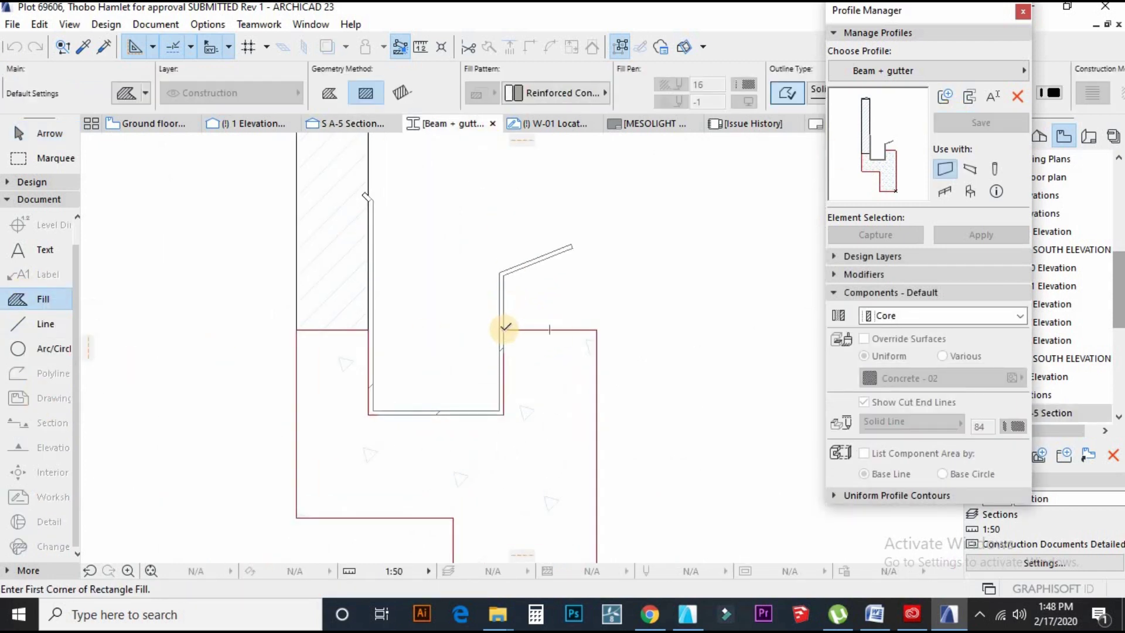
pyautogui.click(504, 329)
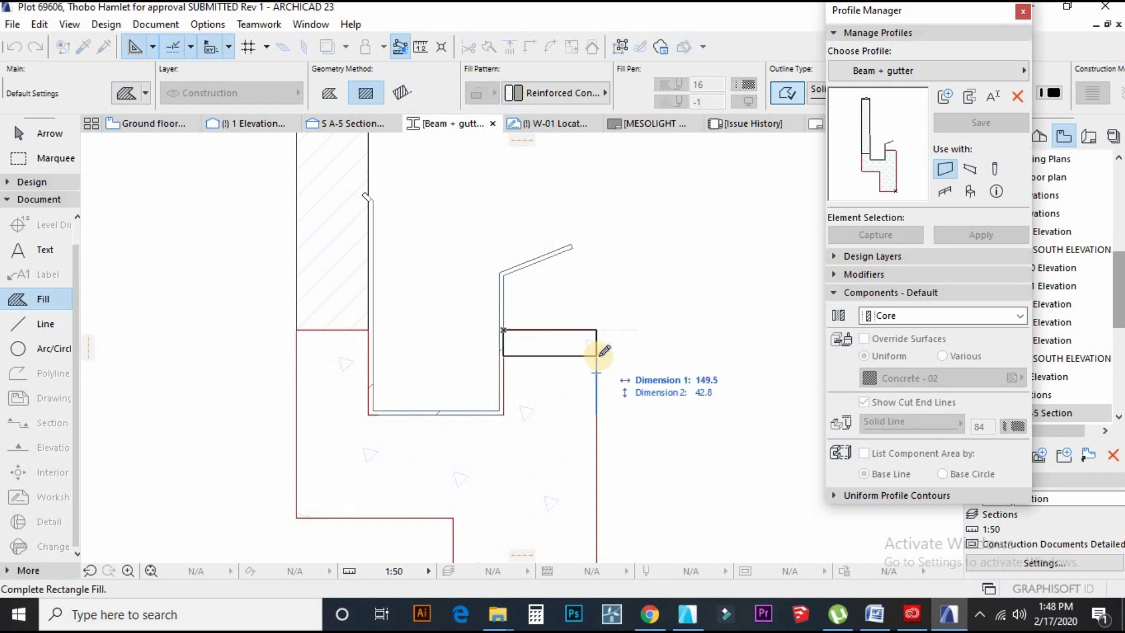
pyautogui.write('150')
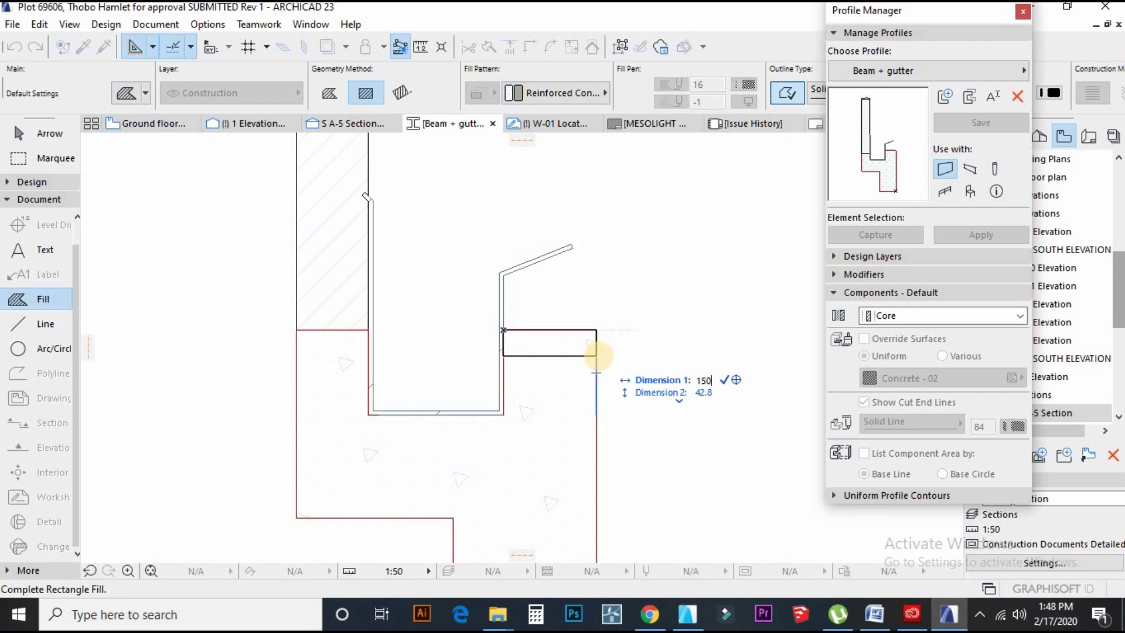
pyautogui.press('Tab')
pyautogui.write('48')
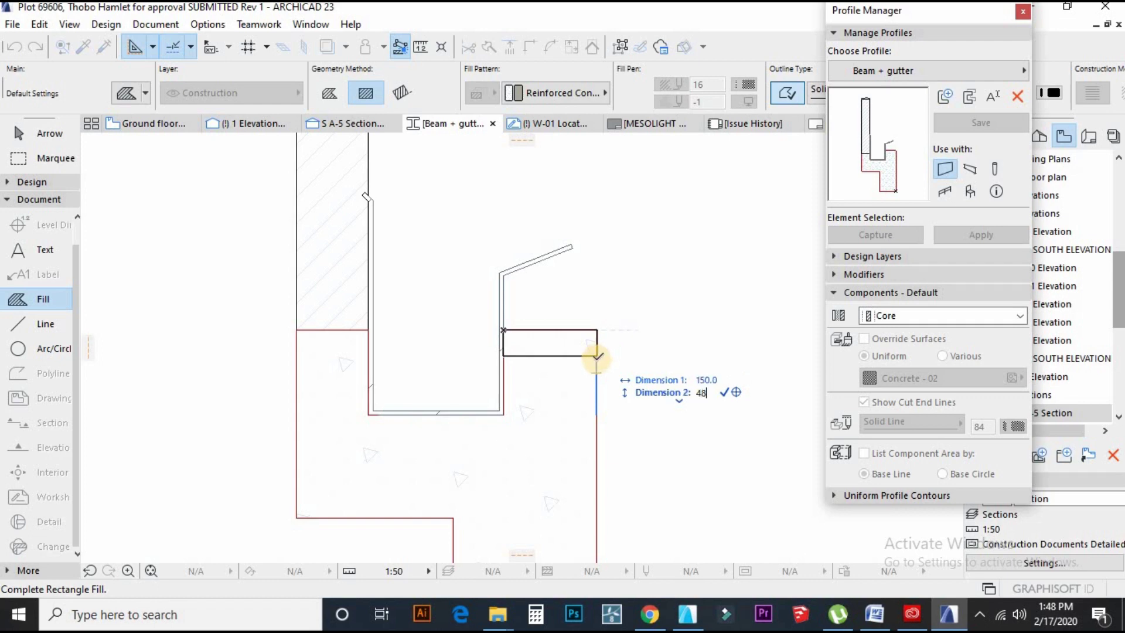
pyautogui.press('Return')
pyautogui.press('Escape')
# Bring the new 150 x 48 rectangular fill to the front of the display order.
pyautogui.click(593, 352)
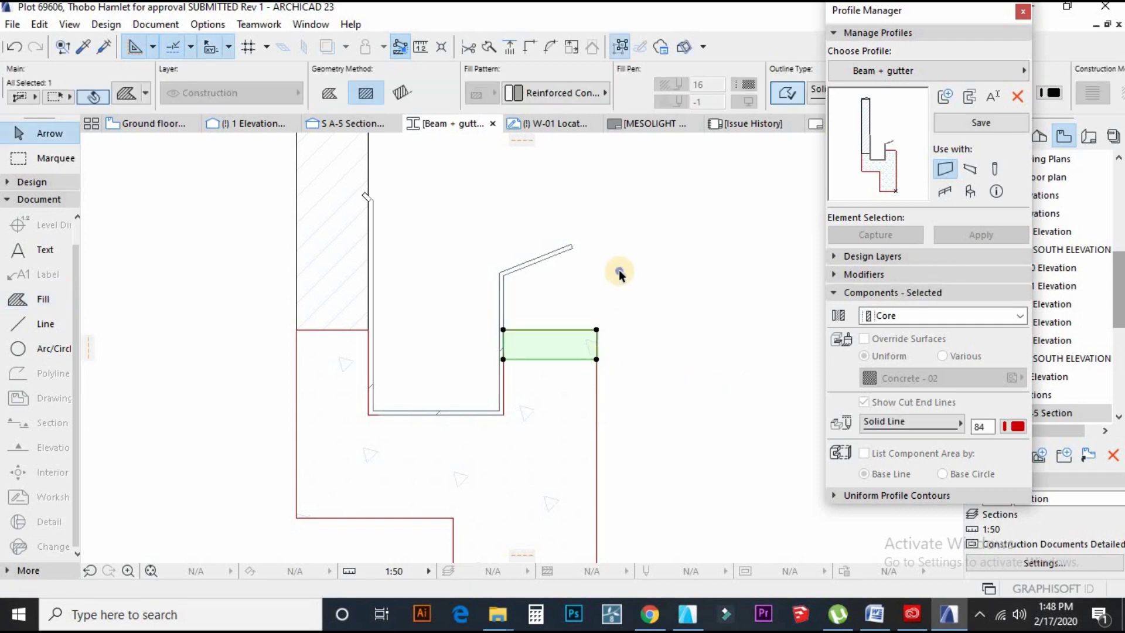
pyautogui.rightClick(670, 421)
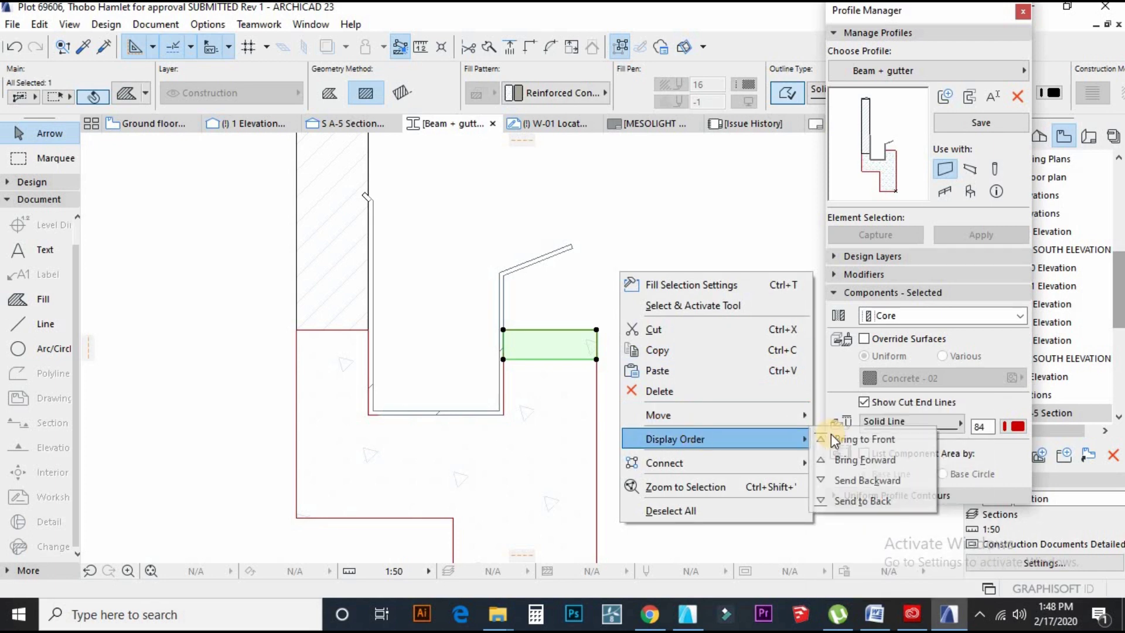
pyautogui.click(889, 181)
pyautogui.click(878, 32)
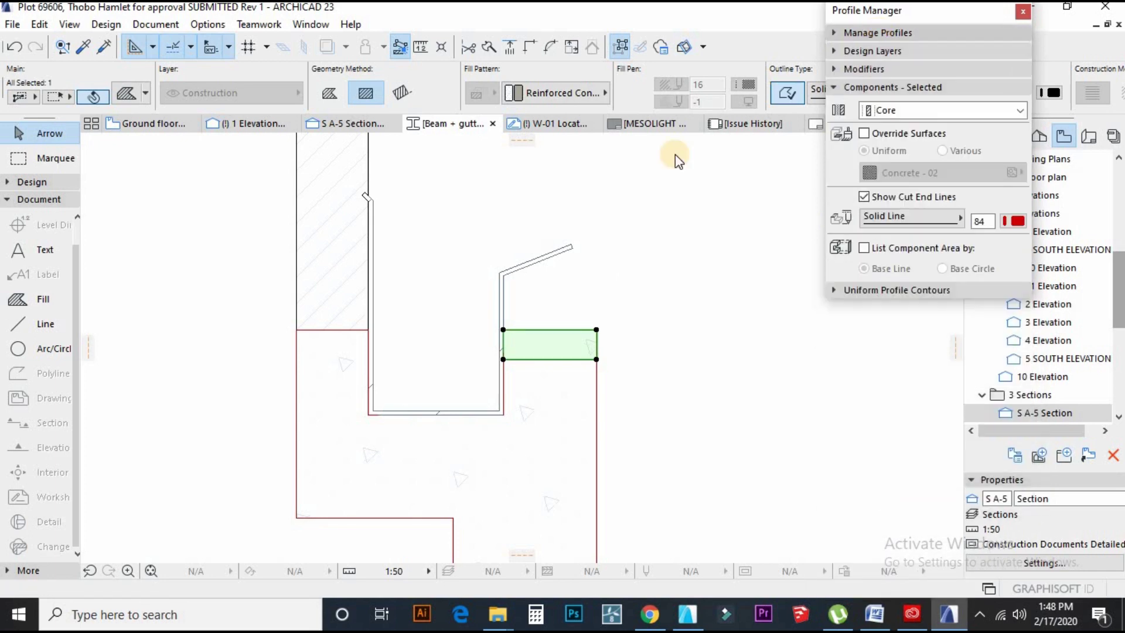
# Set the rectangular fill's building material to Timber - Floor.
pyautogui.scroll(3, 588, 374)
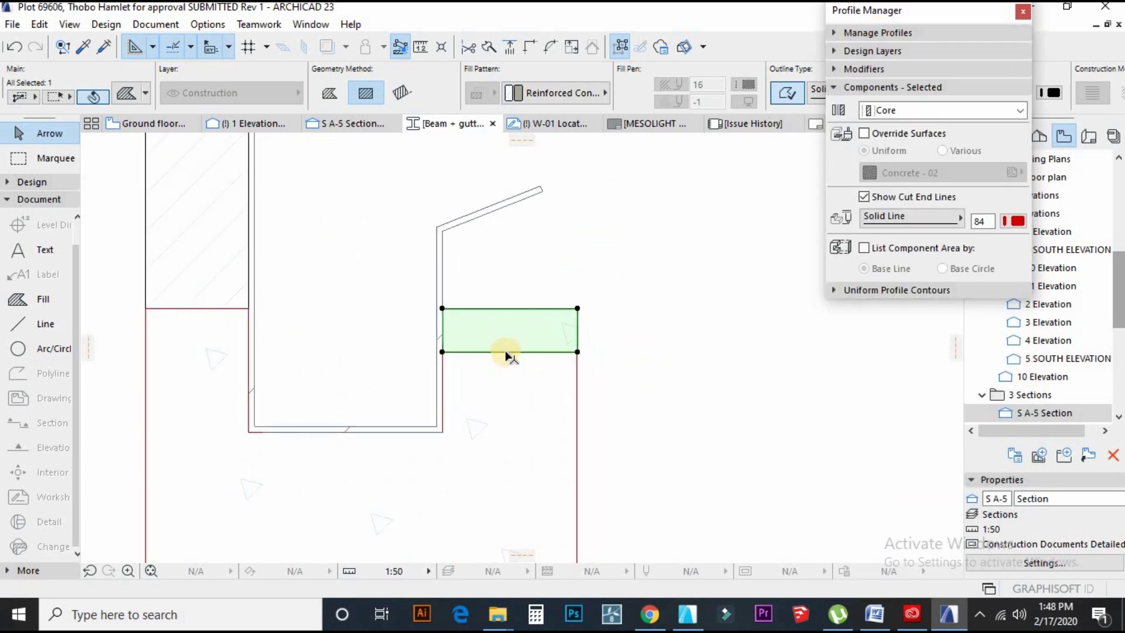
pyautogui.click(546, 100)
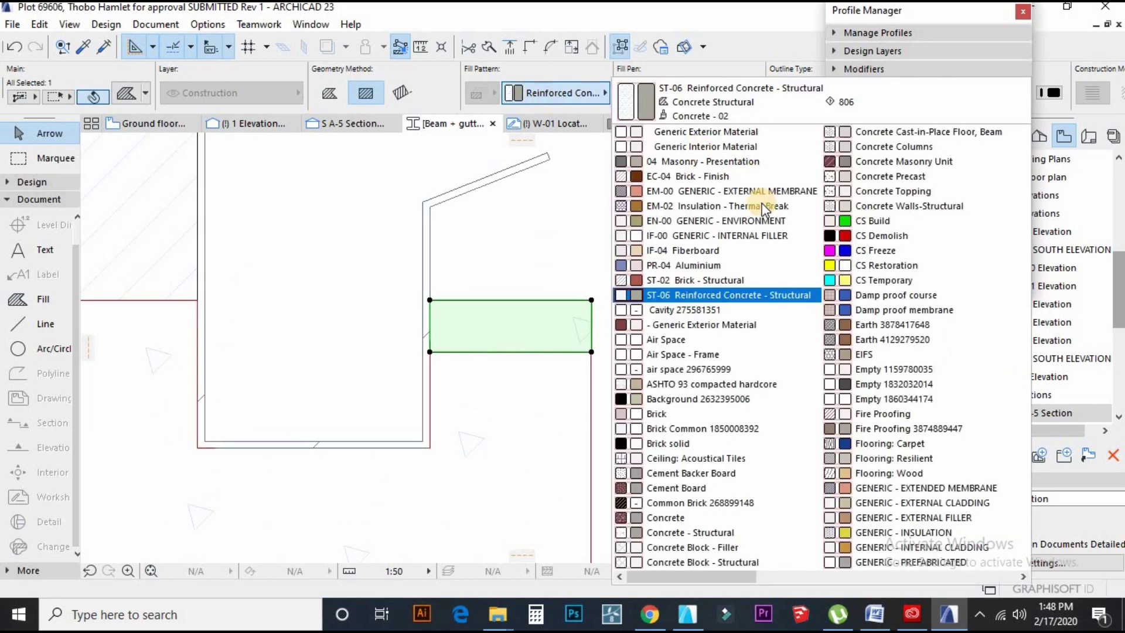
pyautogui.press('t')
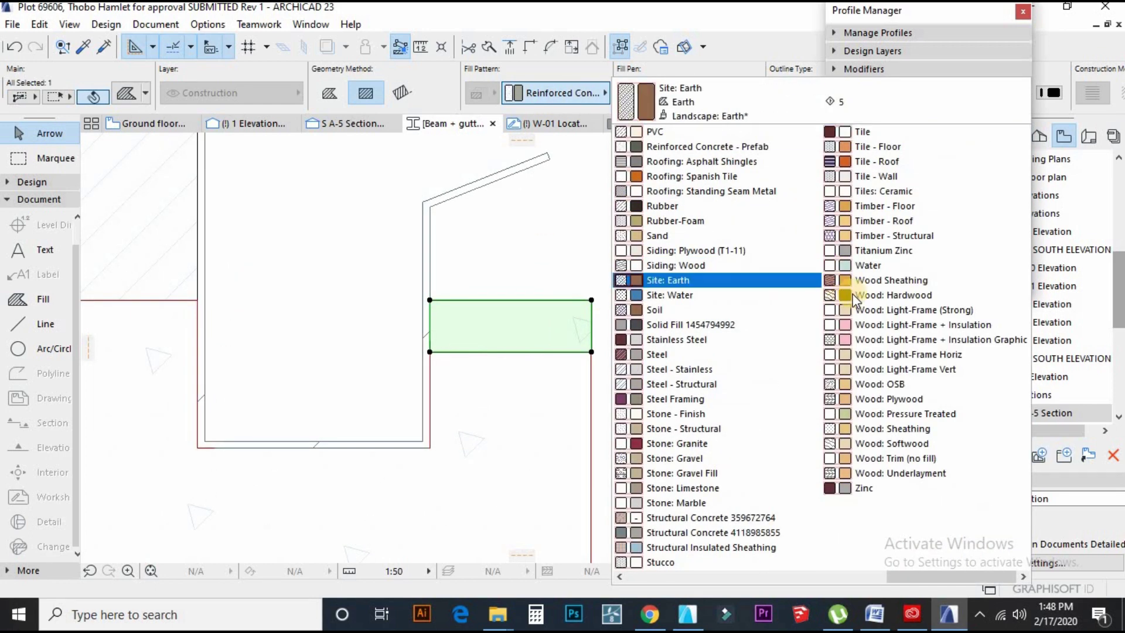
pyautogui.click(888, 206)
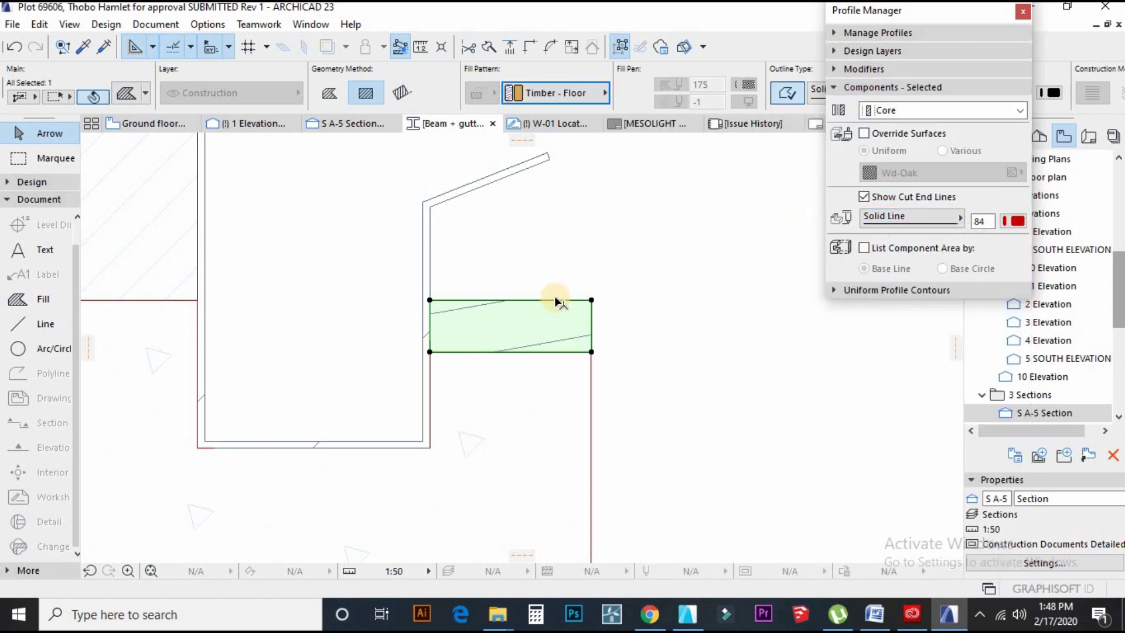
# Set the rectangular fill's building material to Wood: Light-Frame Horiz.
pyautogui.scroll(2, 555, 297)
pyautogui.click(554, 92)
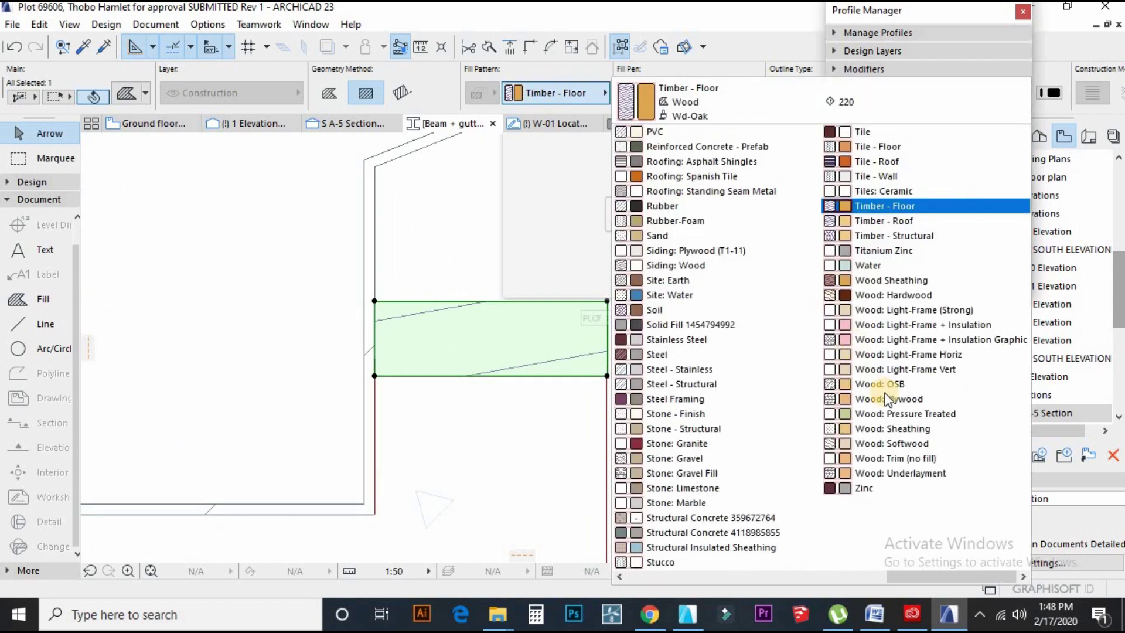
pyautogui.click(905, 354)
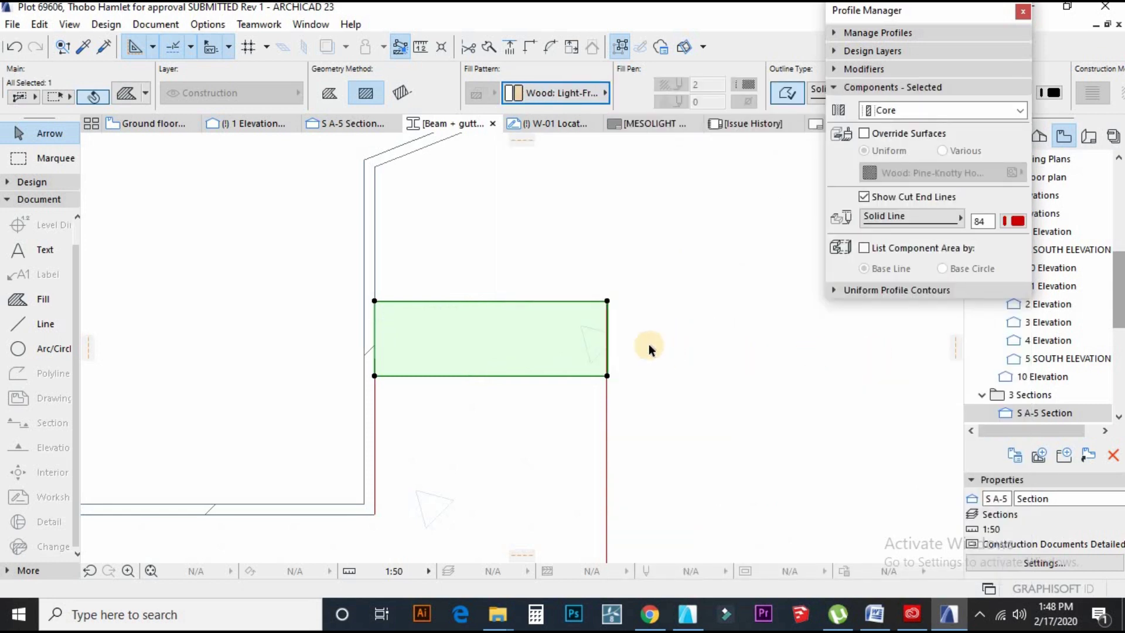
# Offset the concrete beam's upper edge beside the gutter down to the underside of the 150 x 48 timber fill.
pyautogui.click(555, 388)
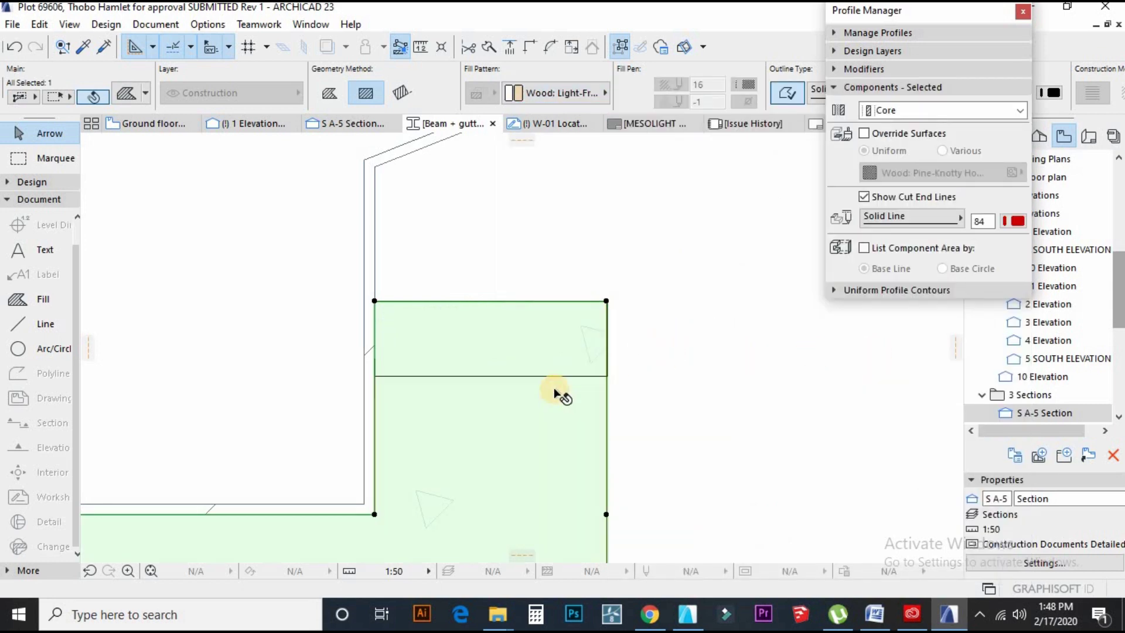
pyautogui.click(558, 301)
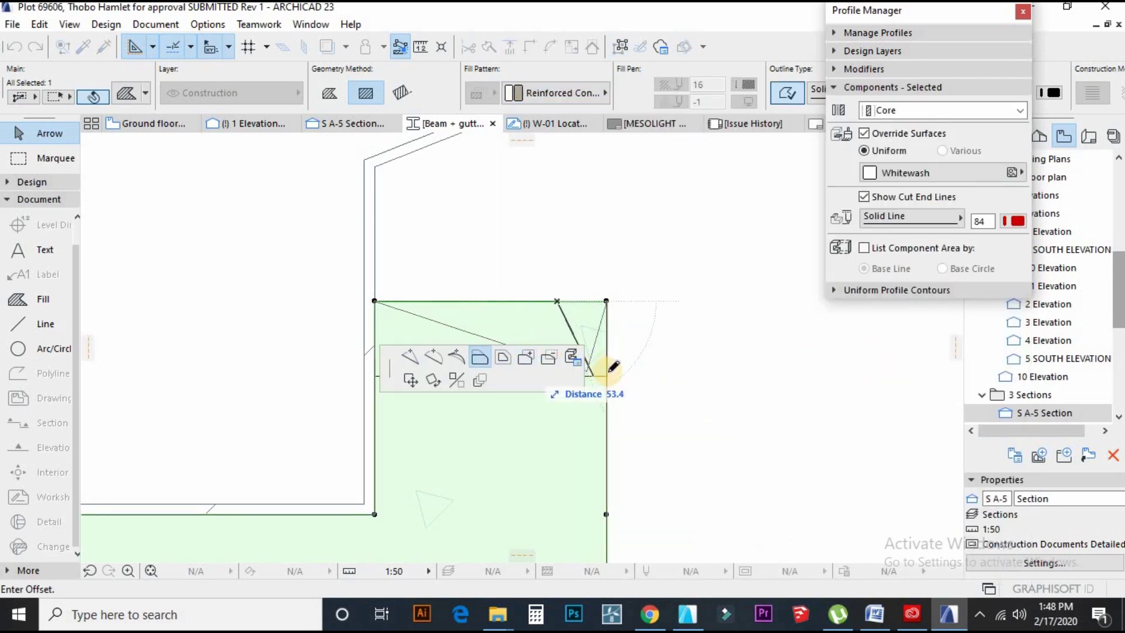
pyautogui.click(607, 372)
pyautogui.click(514, 321)
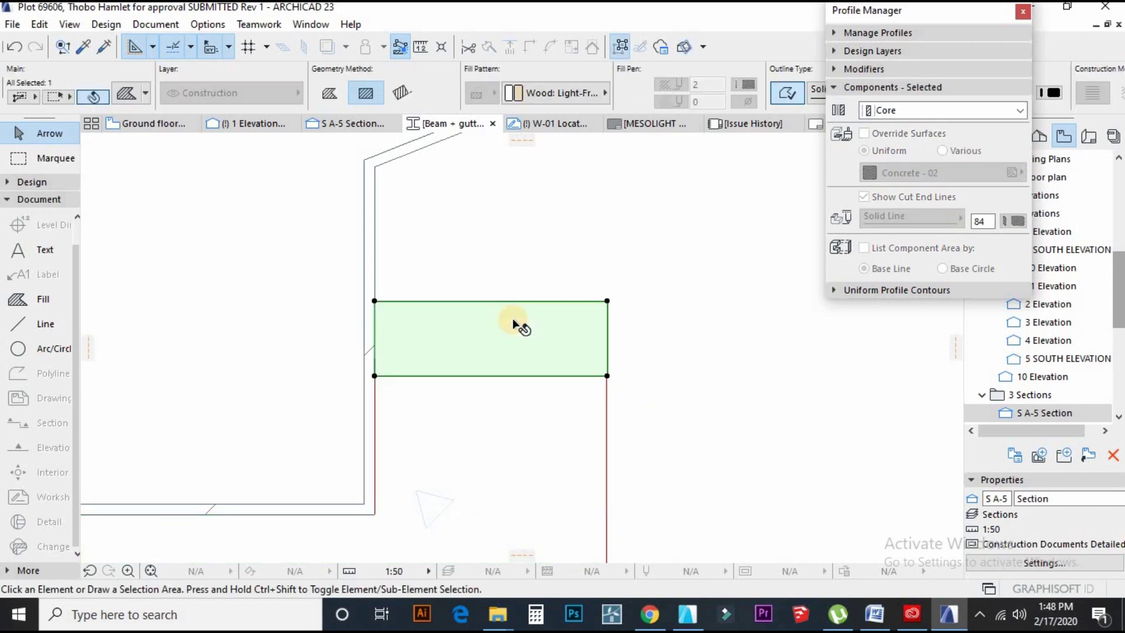
# Draw two diagonal lines corner to corner across the 150 x 48 timber fill, forming an X.
pyautogui.click(20, 323)
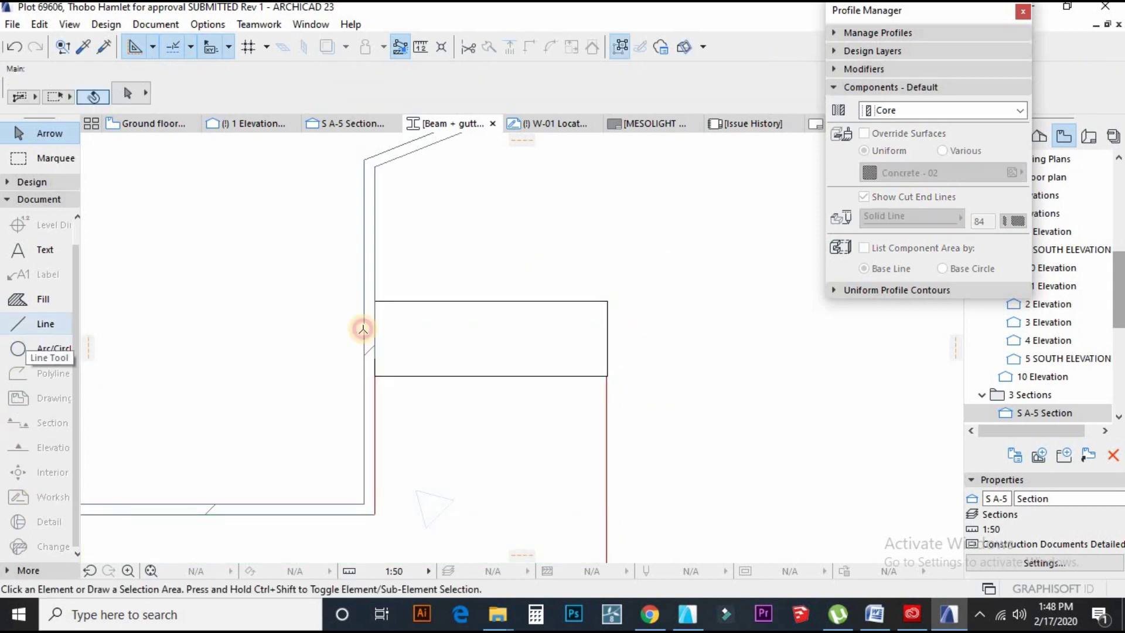
pyautogui.click(374, 301)
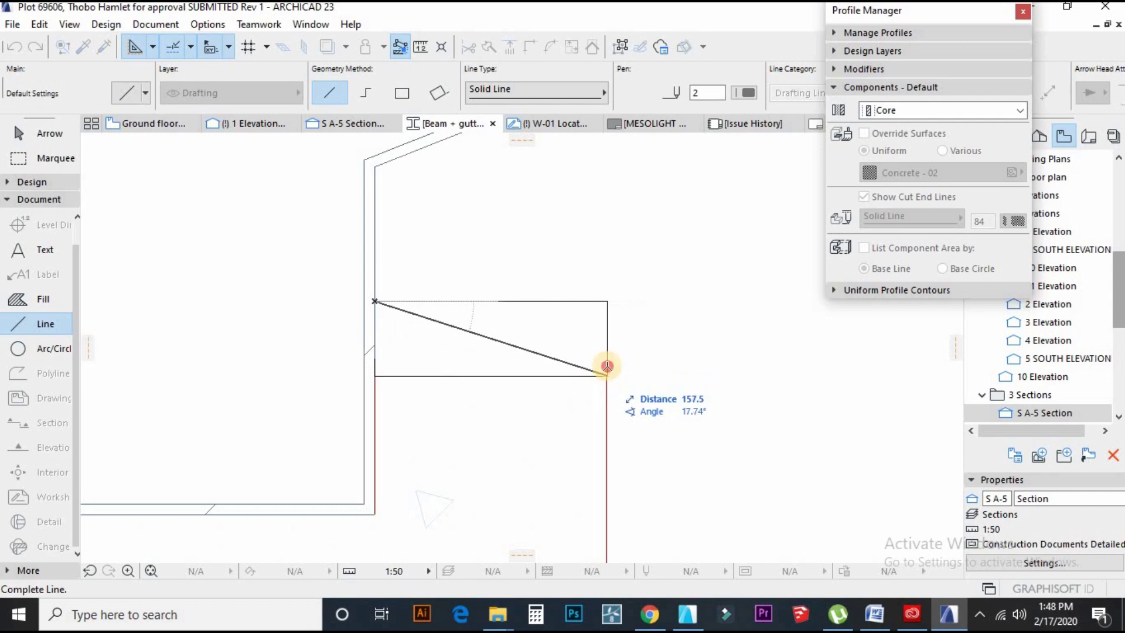
pyautogui.click(607, 375)
pyautogui.click(608, 301)
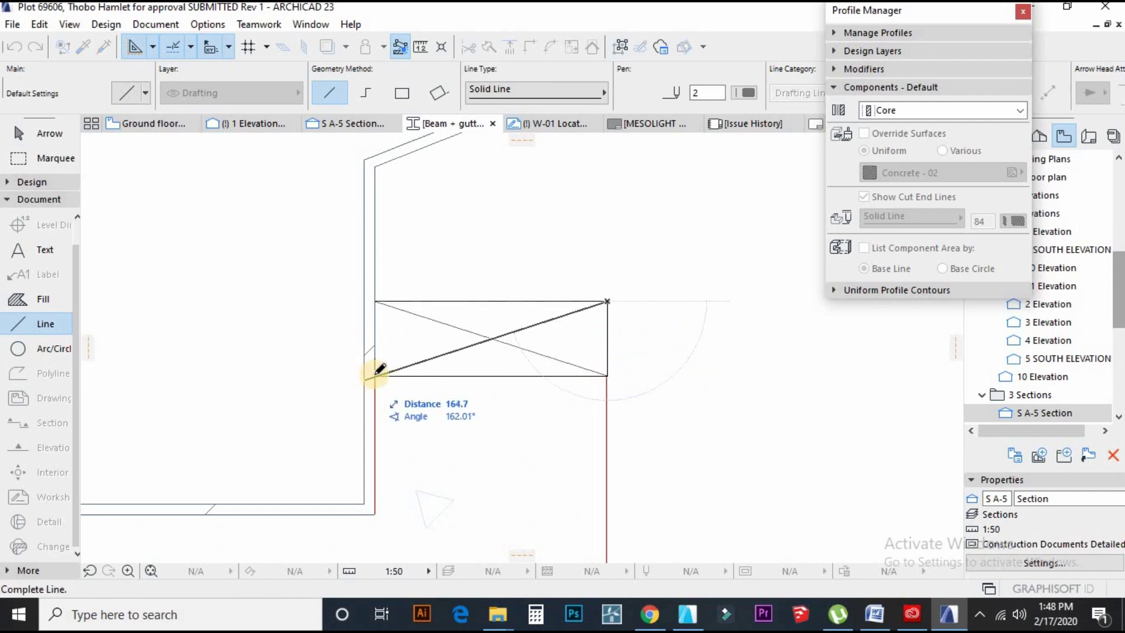
pyautogui.click(375, 375)
pyautogui.scroll(3, 446, 347)
pyautogui.press('Escape')
pyautogui.click(530, 364)
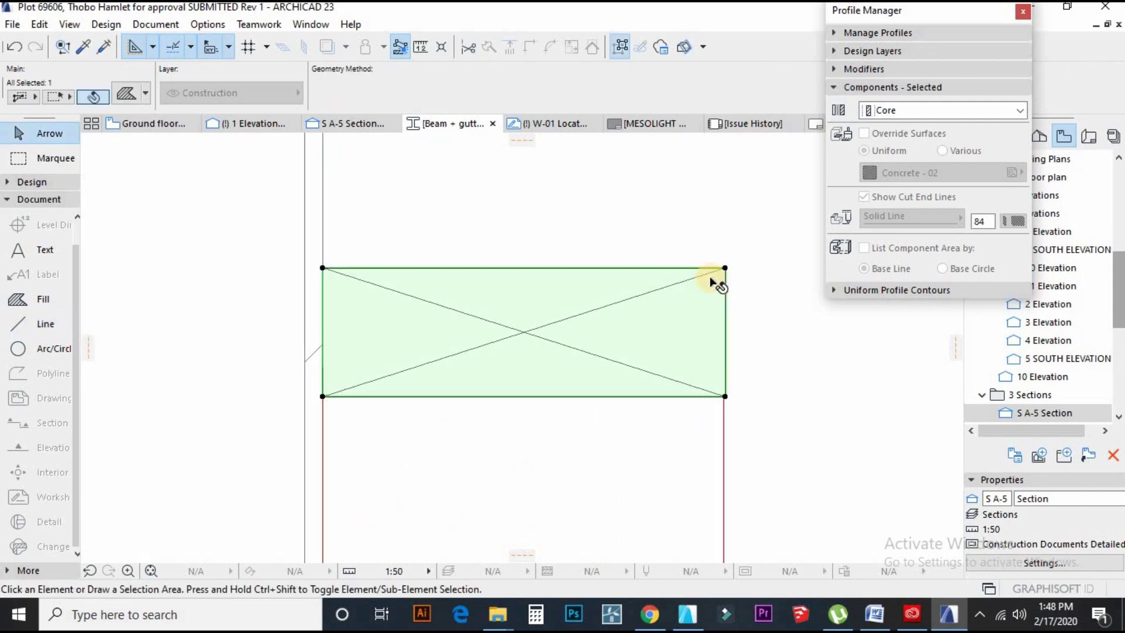
pyautogui.click(725, 267)
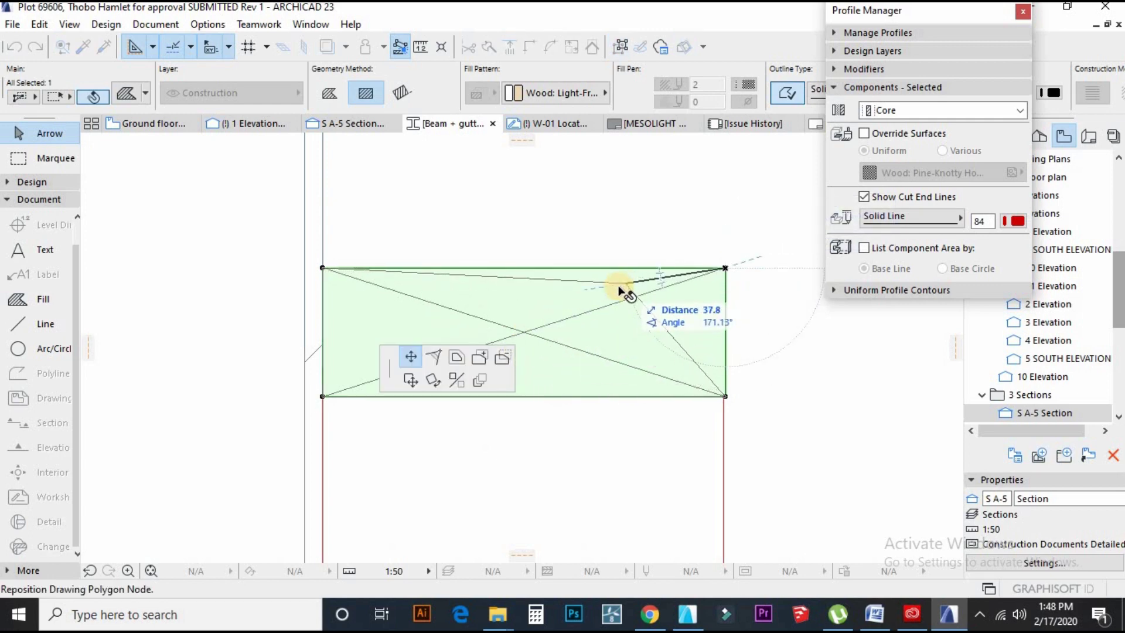
pyautogui.press('Escape')
pyautogui.press('Escape')
# Fill the triangular areas between the diagonals with Wood: Light-Frame Horiz, copying the rectangle's fill settings, and delete the original rectangular fill.
pyautogui.keyDown('alt'); pyautogui.click(407, 324); pyautogui.keyUp('alt')
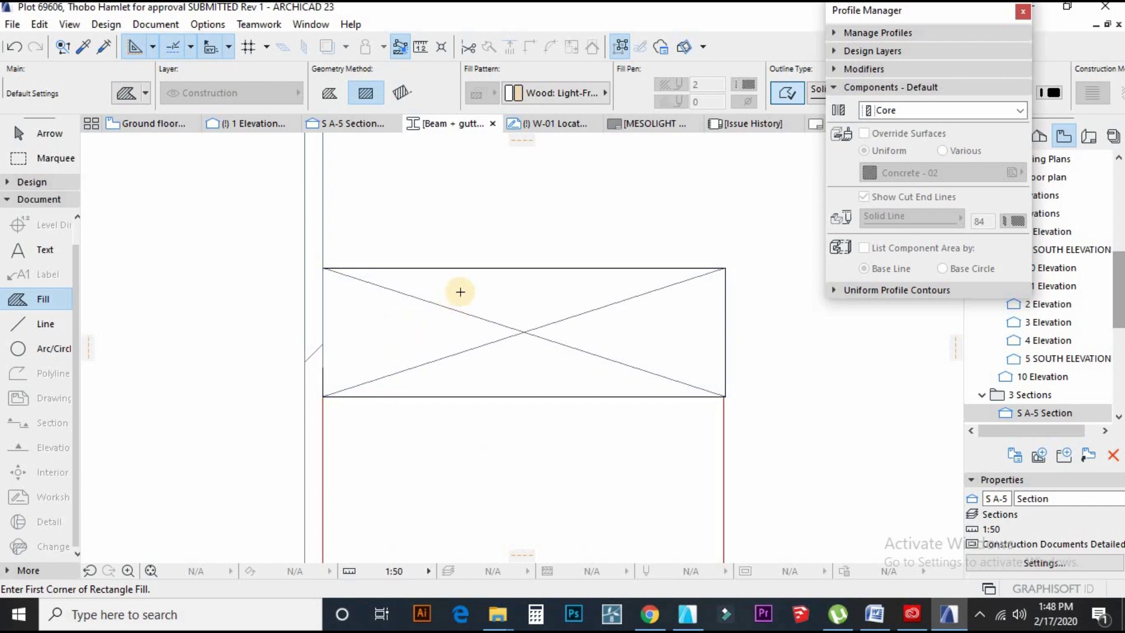
pyautogui.keyDown('alt'); pyautogui.click(551, 299); pyautogui.keyUp('alt')
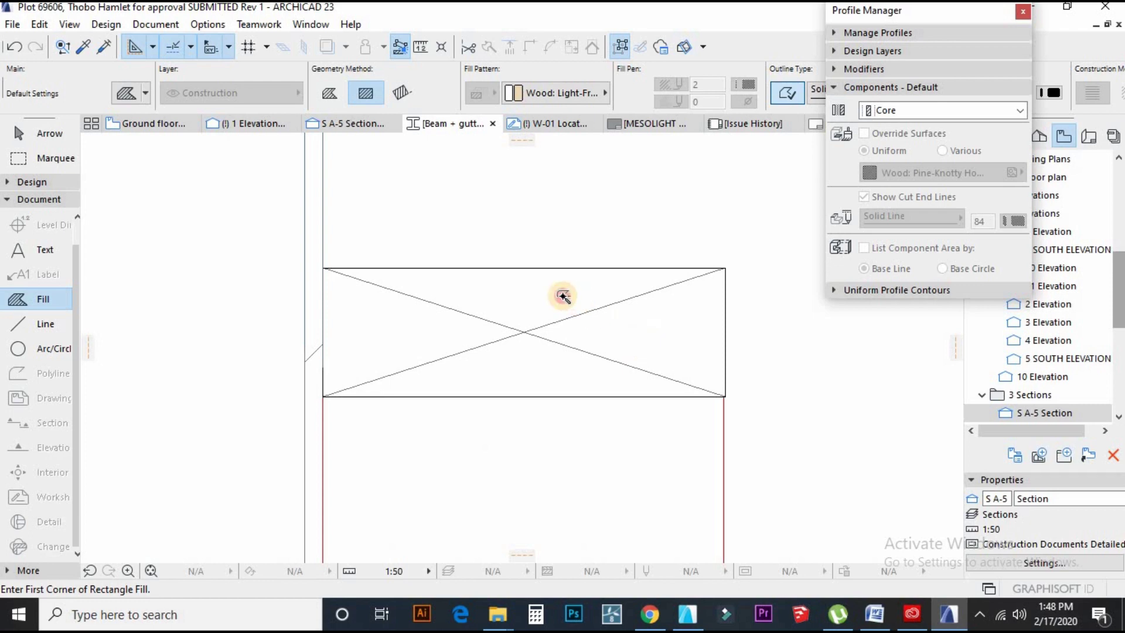
pyautogui.press('Escape')
pyautogui.click(522, 356)
pyautogui.click(523, 355)
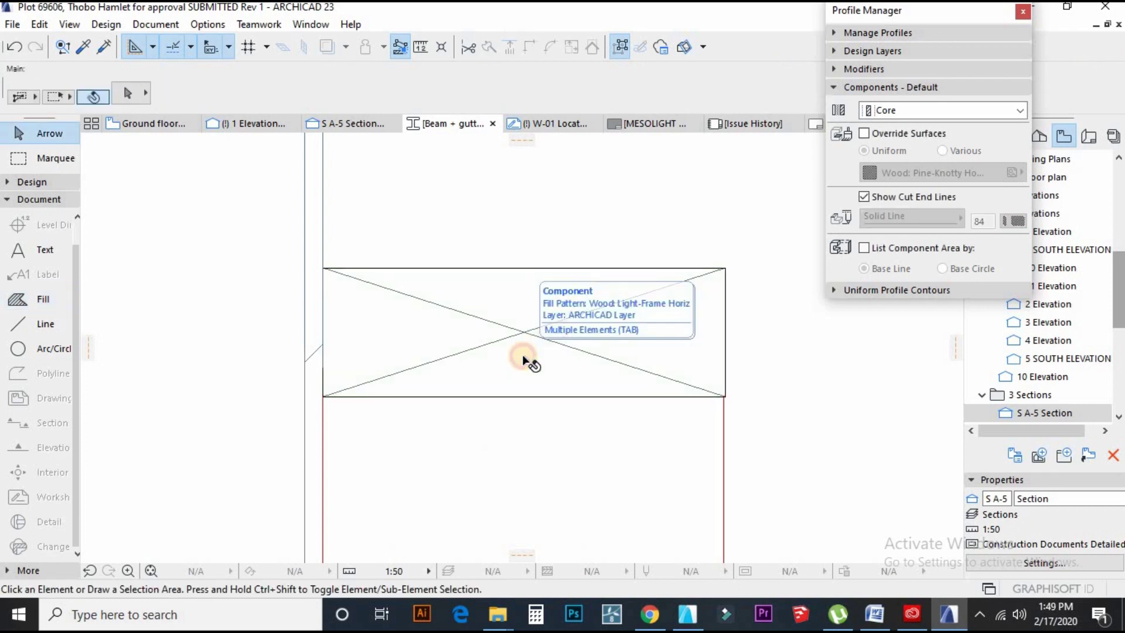
pyautogui.press('Delete')
pyautogui.click(522, 354)
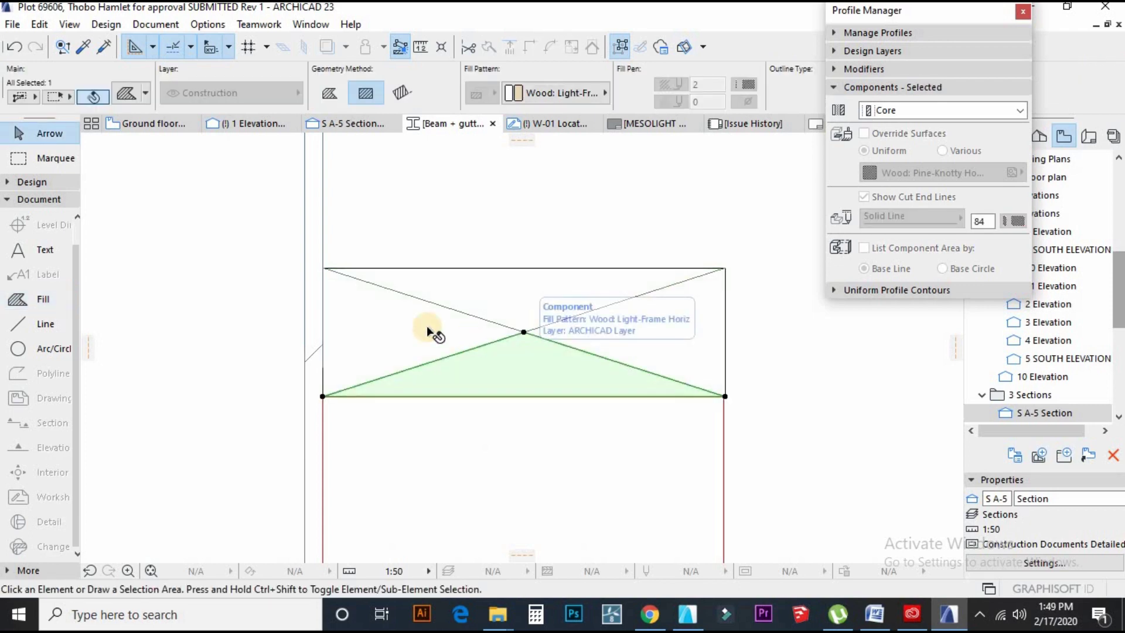
pyautogui.click(501, 311)
pyautogui.click(522, 363)
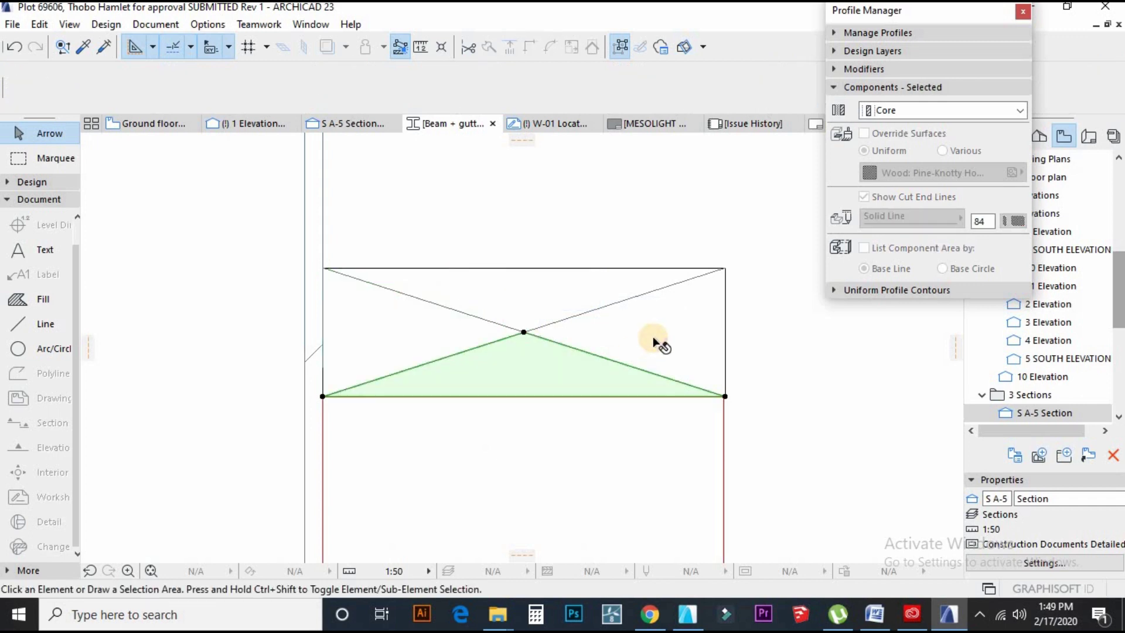
pyautogui.click(654, 338)
pyautogui.click(535, 298)
pyautogui.press('Escape')
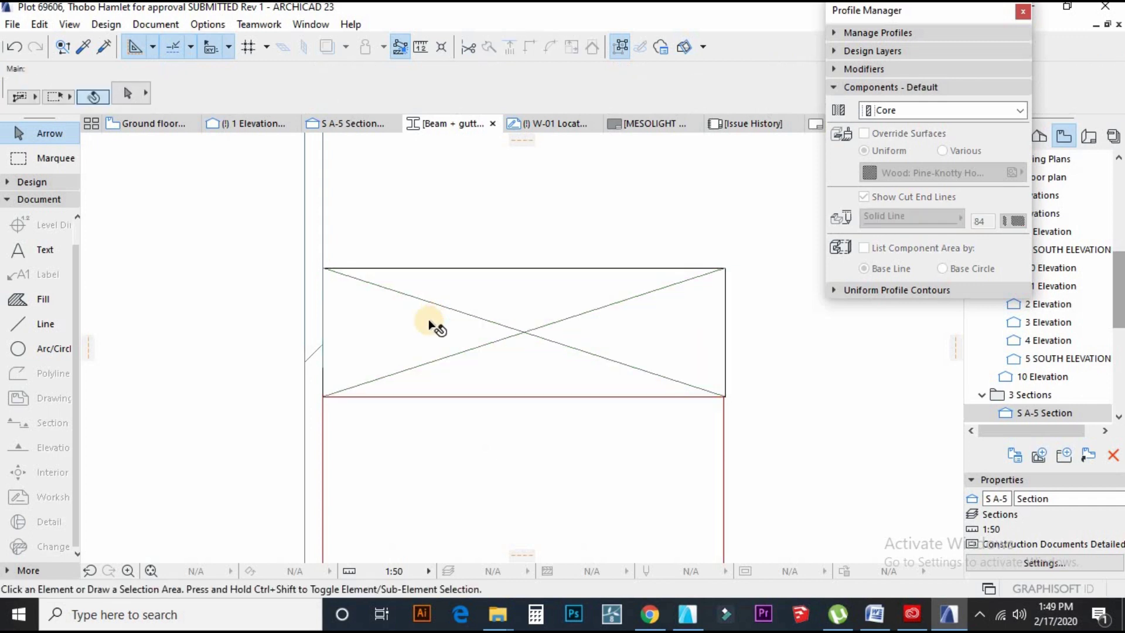
# Save the modified Beam + gutter profile and return to section S A-5.
pyautogui.scroll(-8, 431, 322)
pyautogui.scroll(-3, 536, 336)
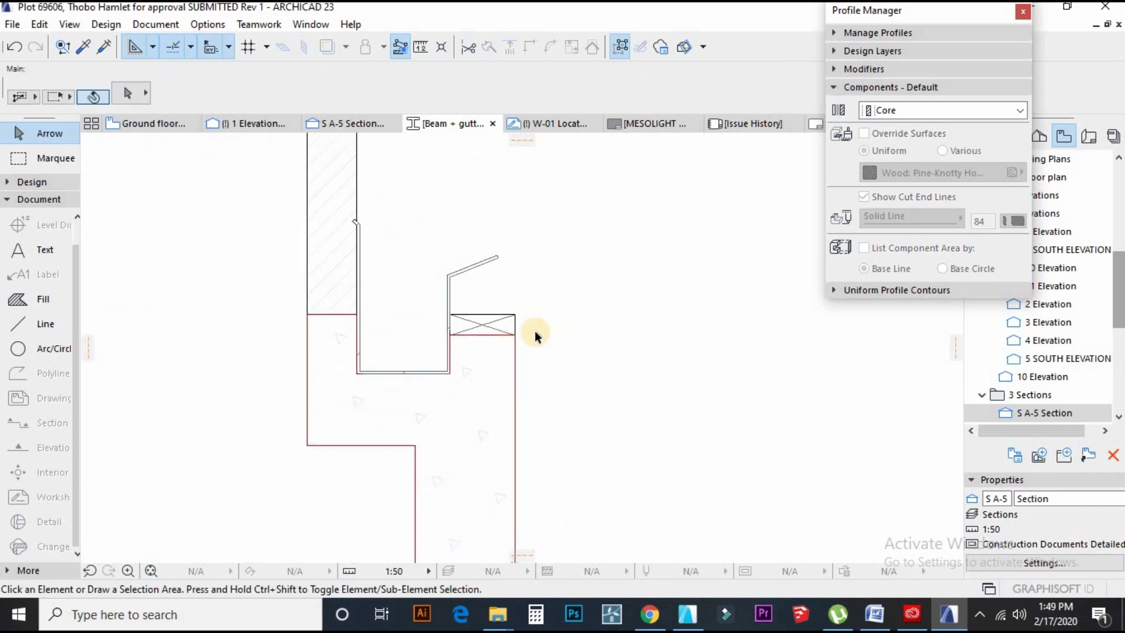
pyautogui.click(851, 34)
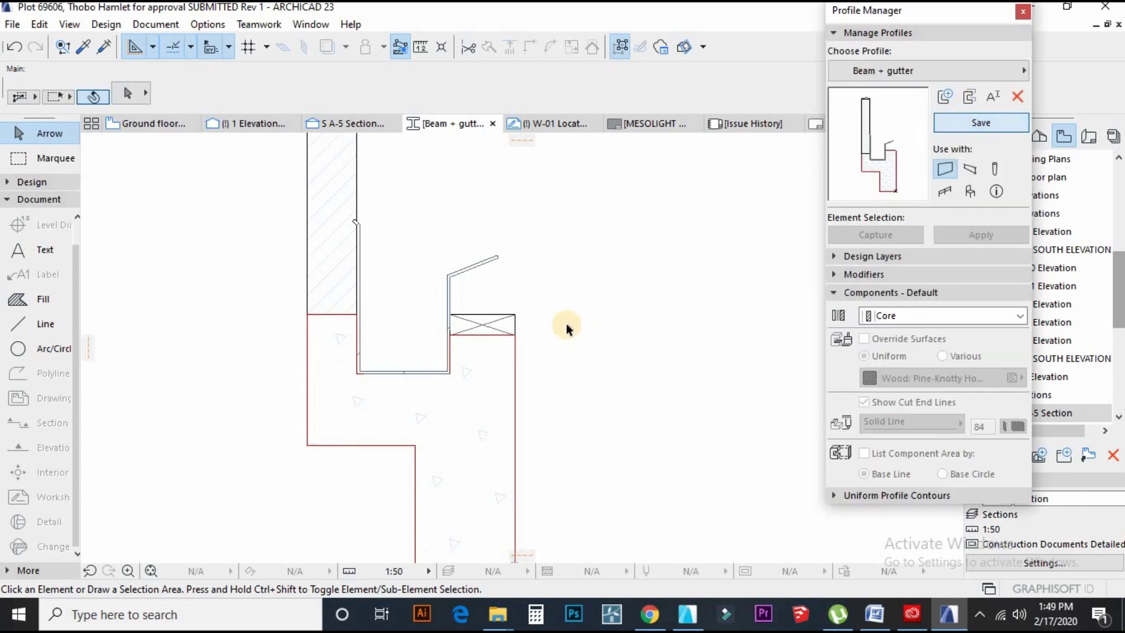
pyautogui.click(335, 125)
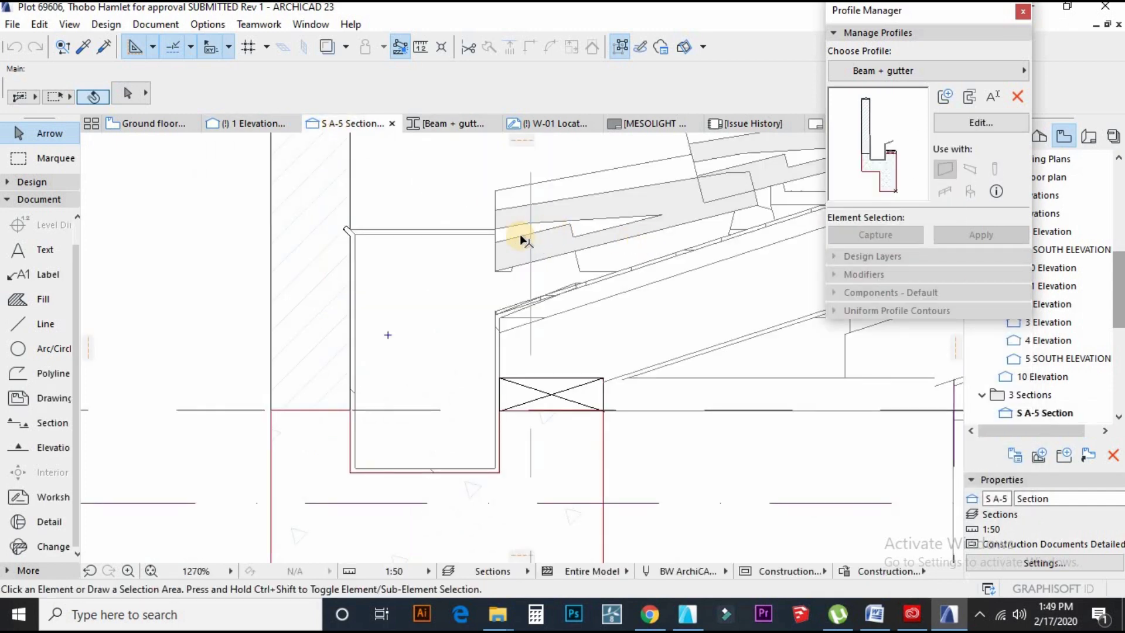
# Examine the crossed wall plate, gutter, concrete beam and parapet coping at both eaves of section S A-5.
pyautogui.scroll(-3, 446, 265)
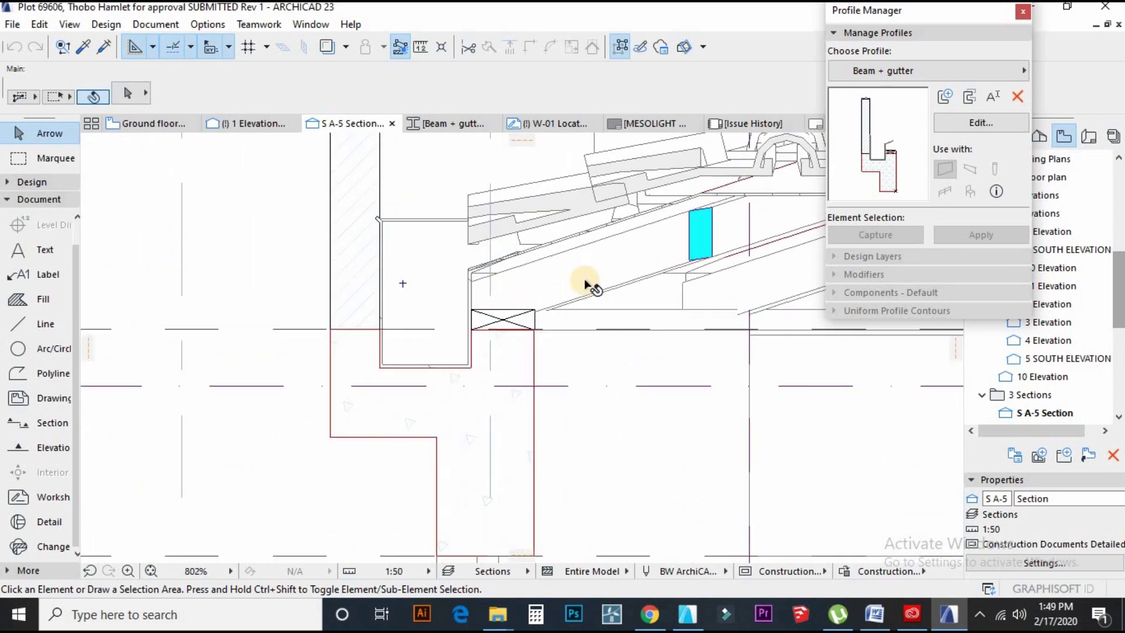
pyautogui.click(470, 322)
pyautogui.press('Escape')
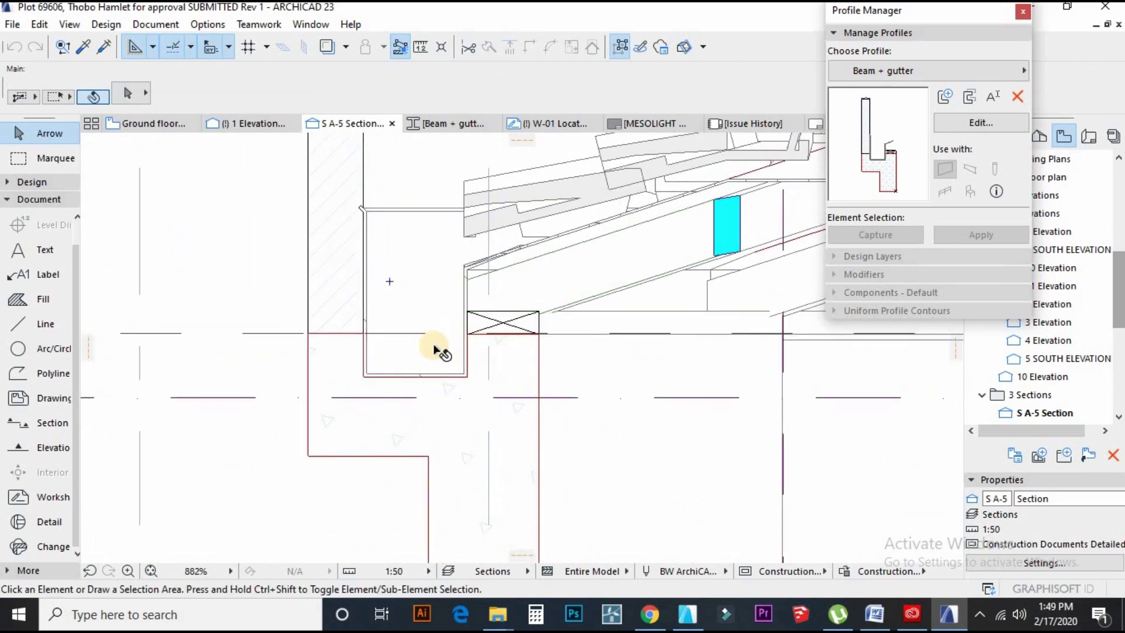
pyautogui.scroll(-7, 428, 361)
pyautogui.scroll(-10, 277, 368)
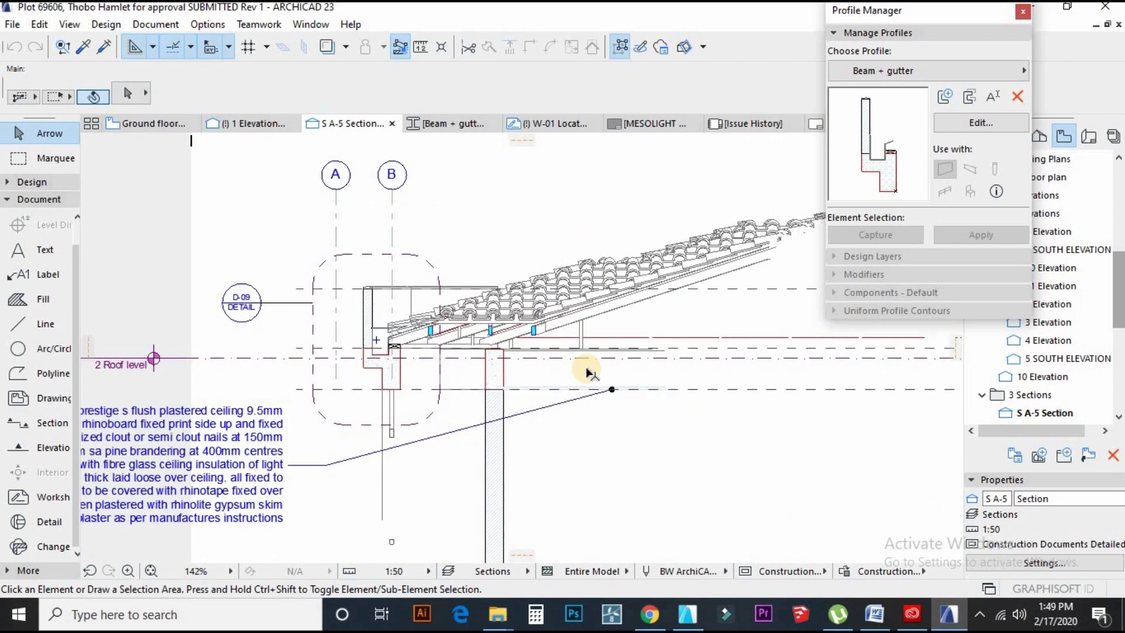
pyautogui.scroll(8, 735, 368)
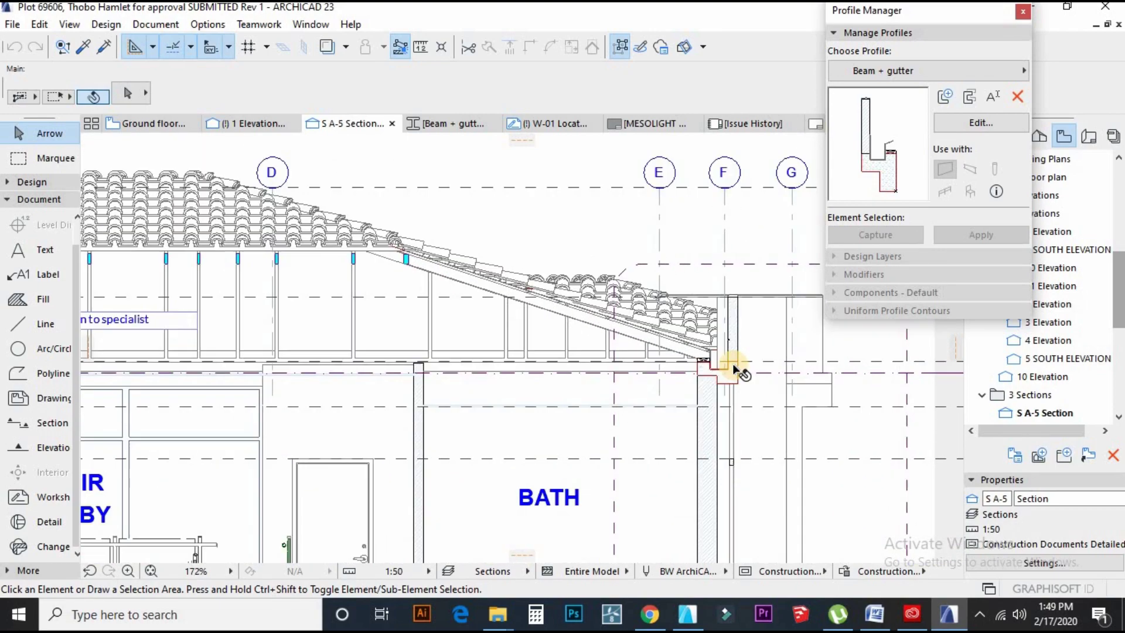
pyautogui.scroll(5, 737, 366)
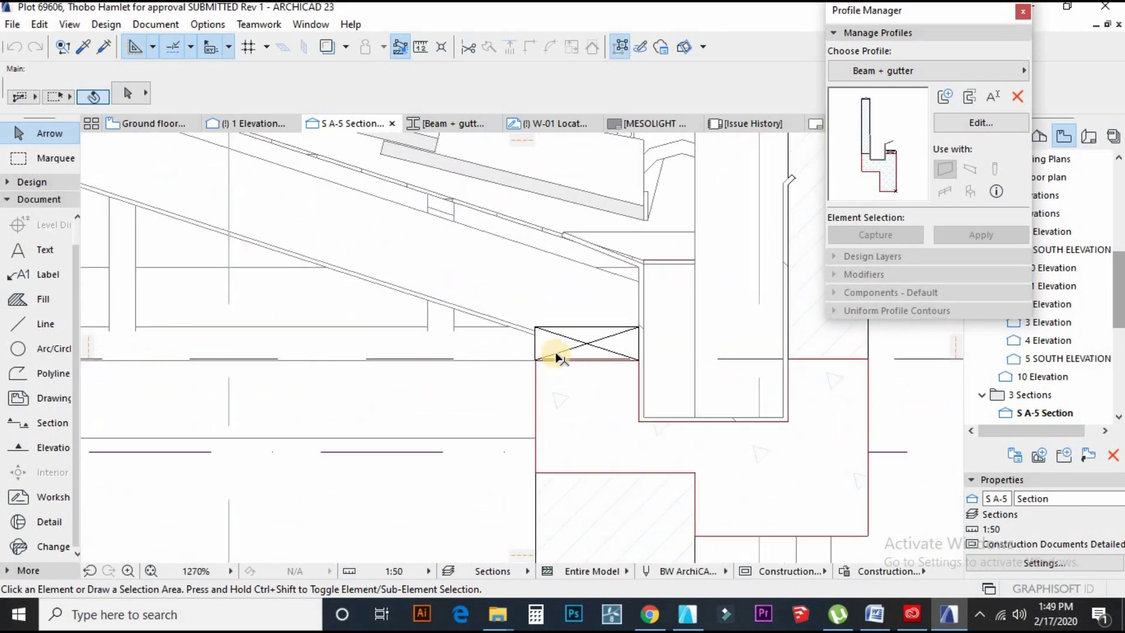
pyautogui.scroll(-7, 804, 399)
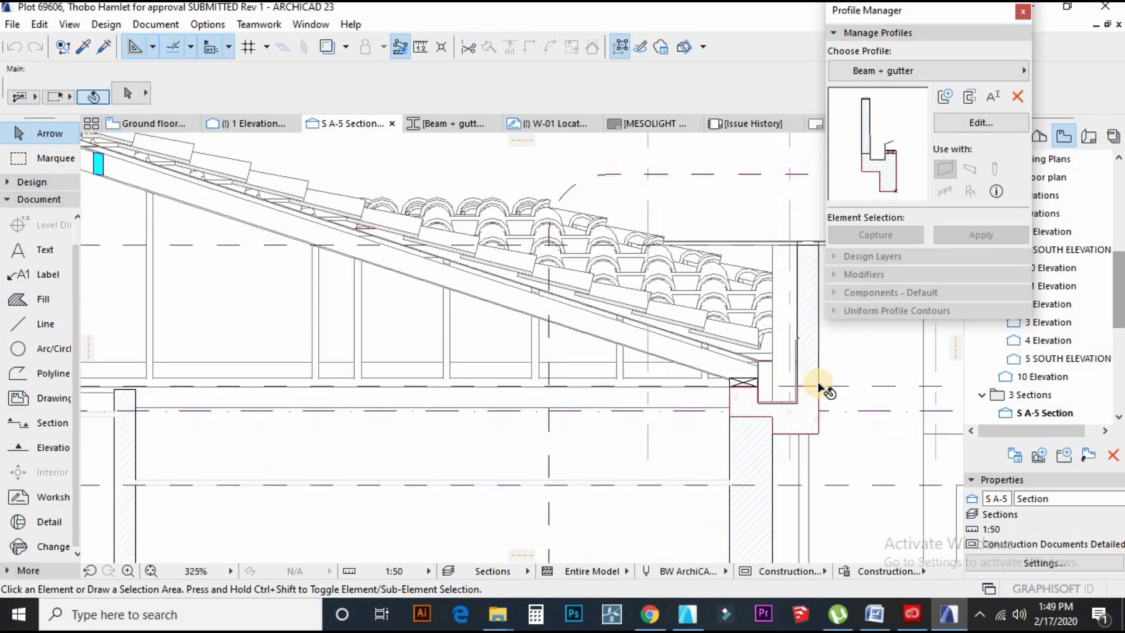
pyautogui.scroll(-3, 825, 387)
pyautogui.scroll(-2, 502, 394)
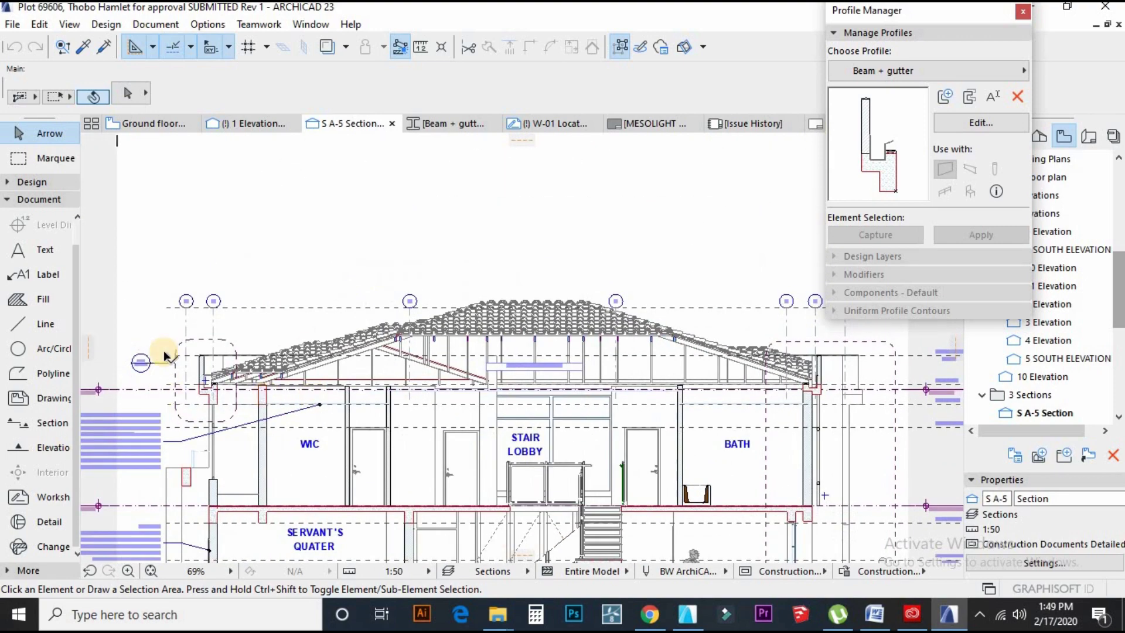
pyautogui.scroll(9, 182, 367)
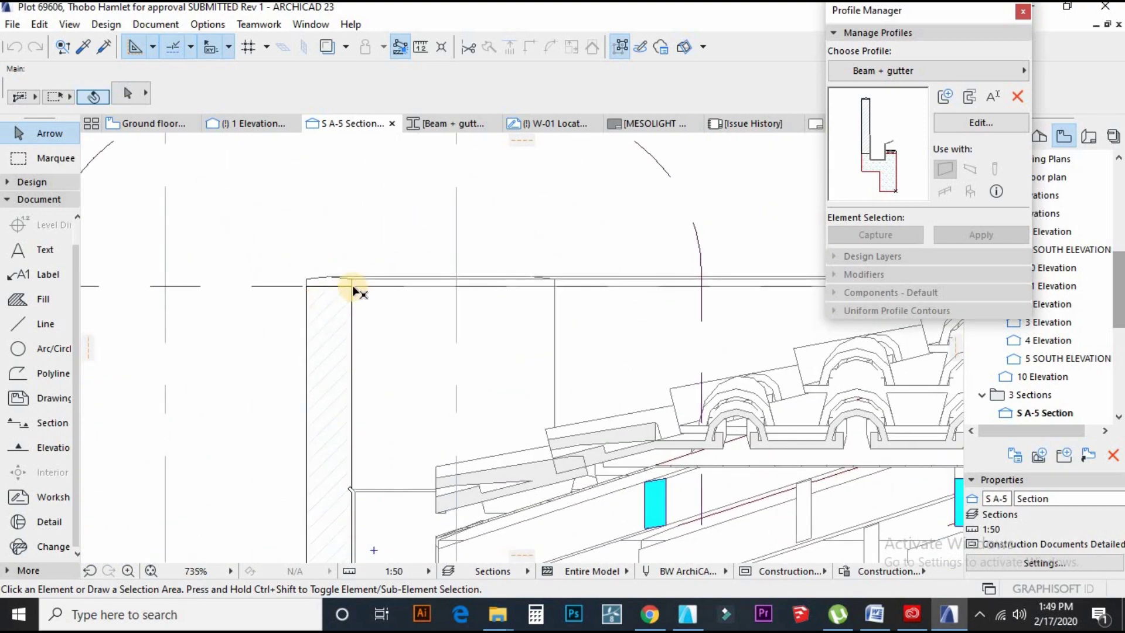
pyautogui.scroll(-2, 355, 305)
pyautogui.scroll(-2, 346, 442)
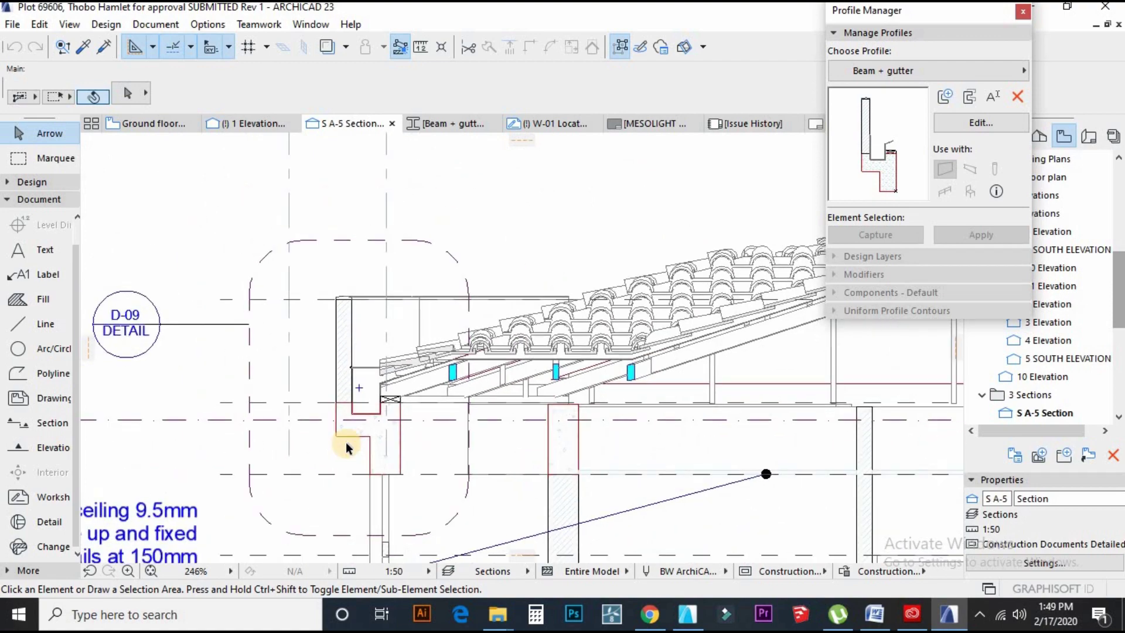
pyautogui.scroll(3, 345, 440)
pyautogui.scroll(1, 351, 376)
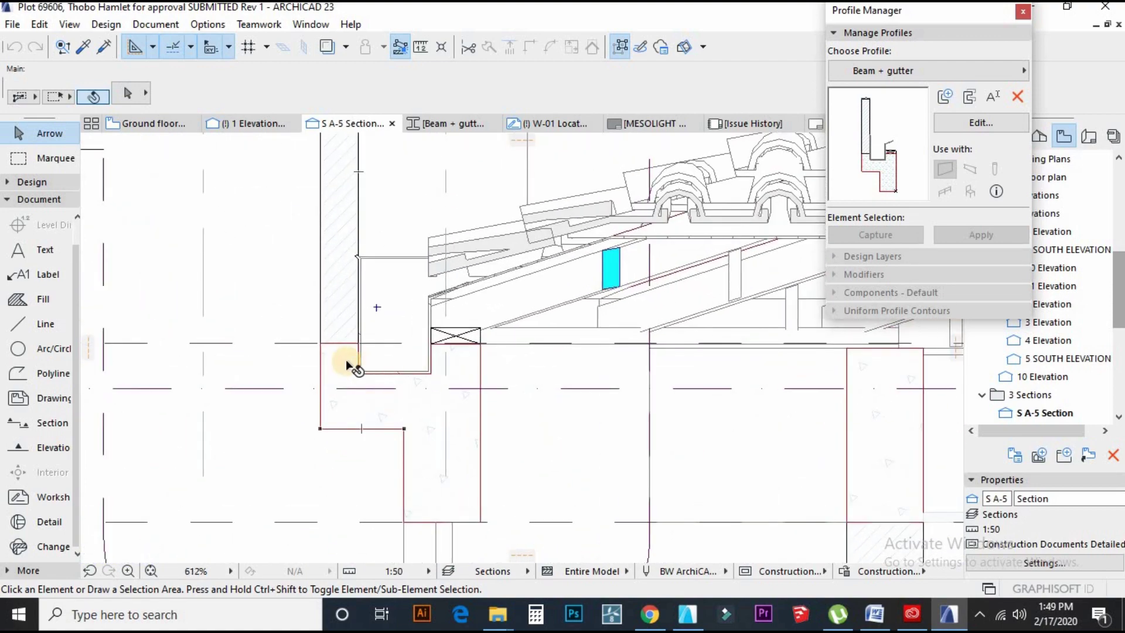
pyautogui.scroll(-4, 322, 340)
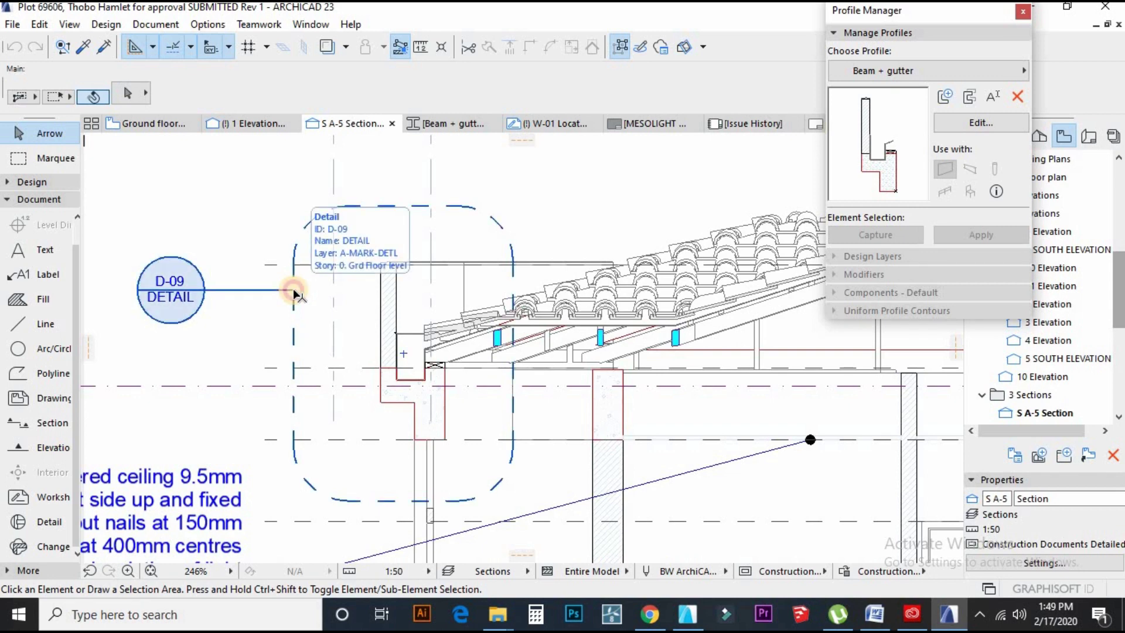
# Open the D-09 detail drawing from its marker around the eaves, using the current view settings.
pyautogui.click(293, 288)
pyautogui.rightClick(231, 244)
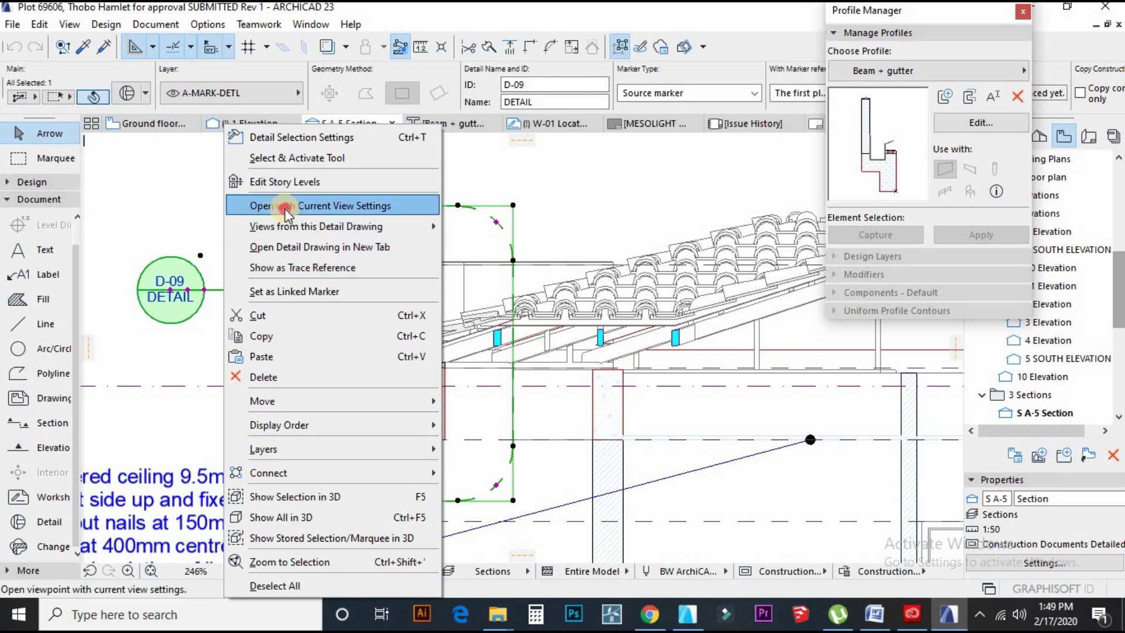
pyautogui.click(287, 206)
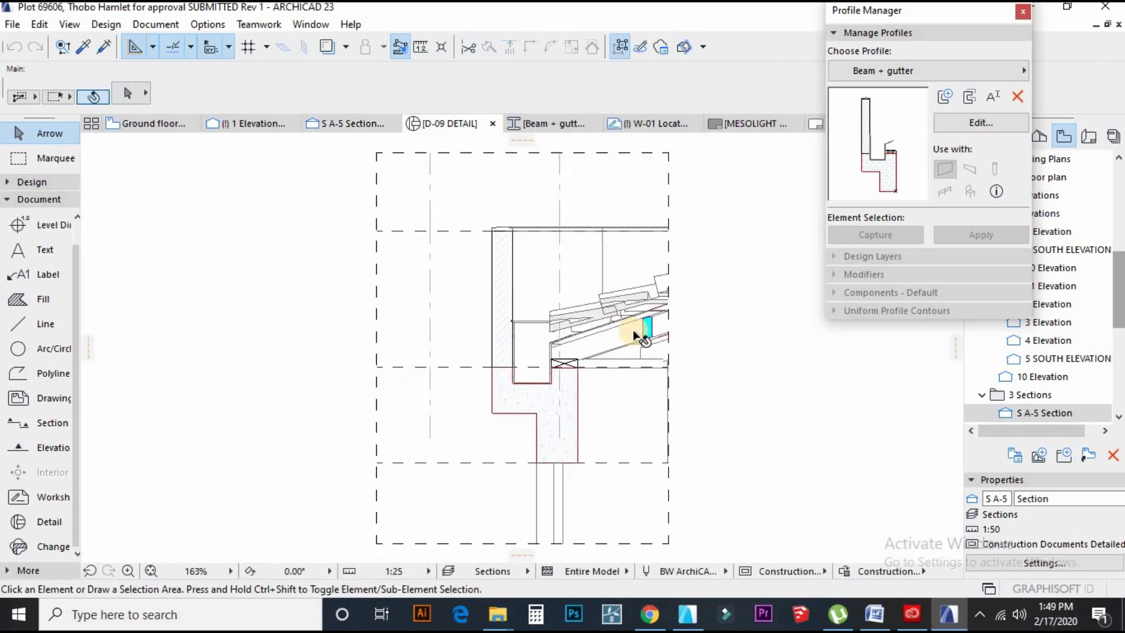
# Delete the two vertical dash-dot grid lines from the D-09 detail drawing.
pyautogui.scroll(3, 565, 369)
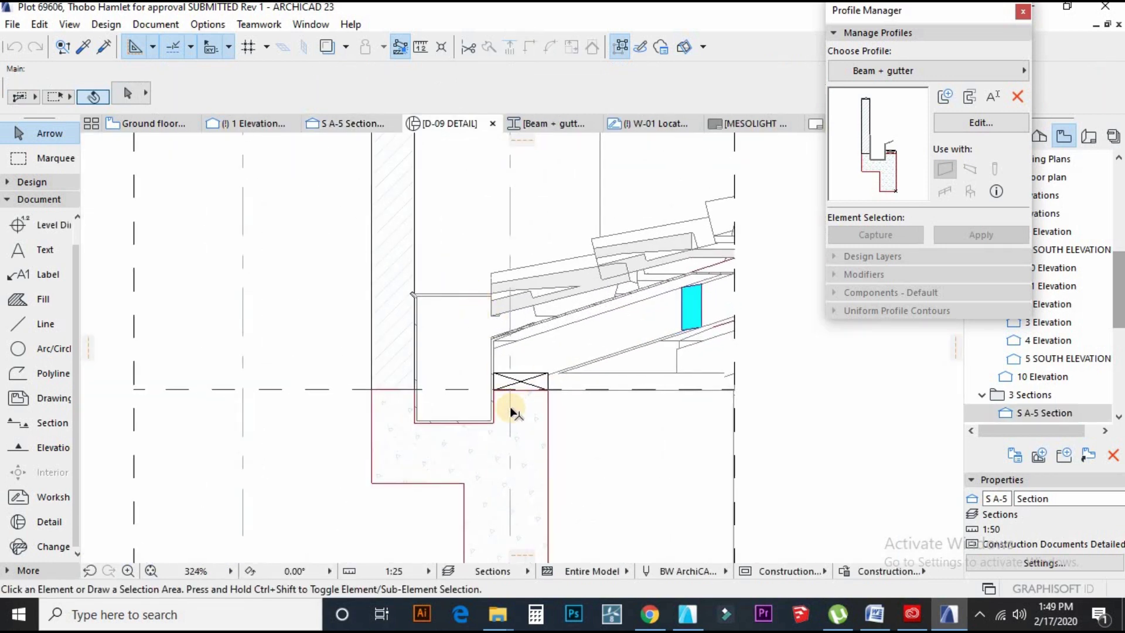
pyautogui.scroll(-5, 460, 355)
pyautogui.scroll(1, 460, 358)
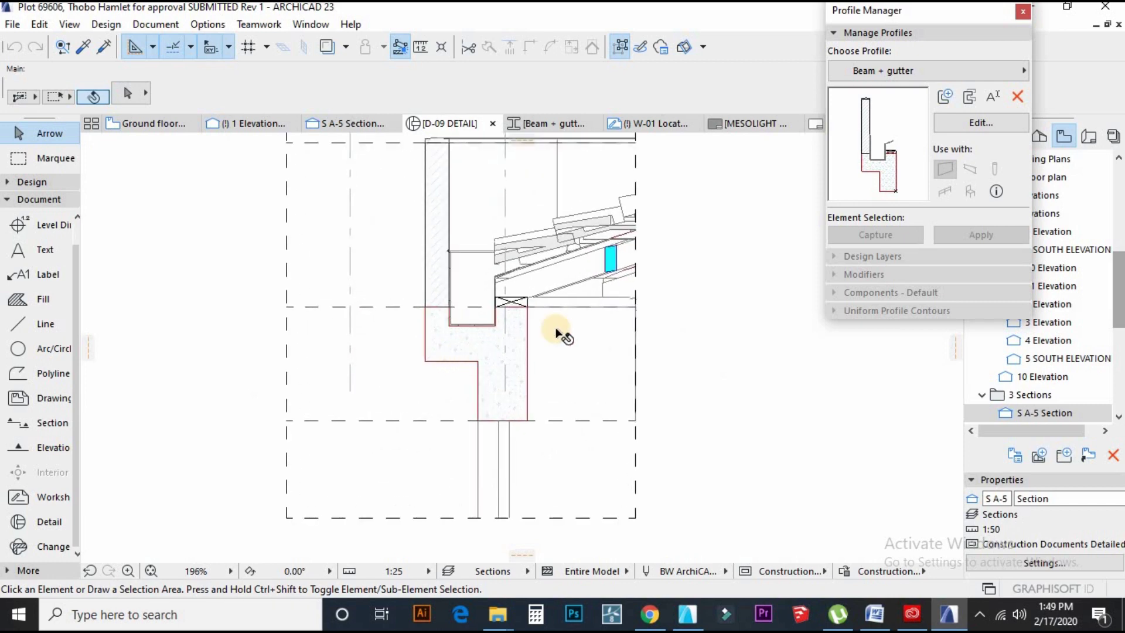
pyautogui.scroll(-4, 542, 254)
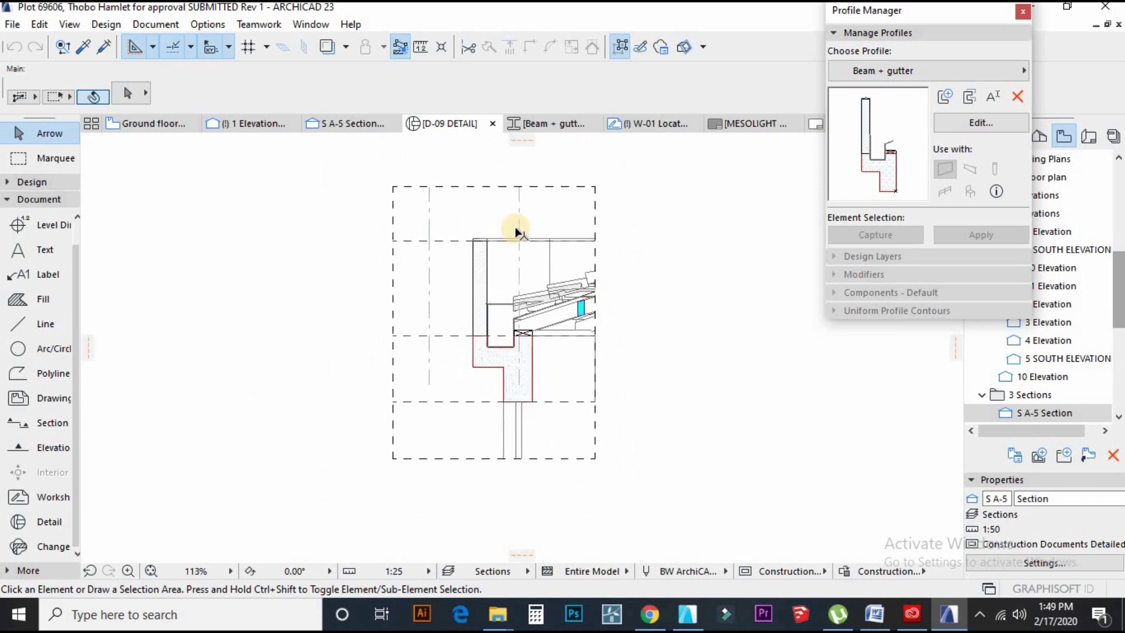
pyautogui.scroll(3, 496, 250)
pyautogui.click(391, 293)
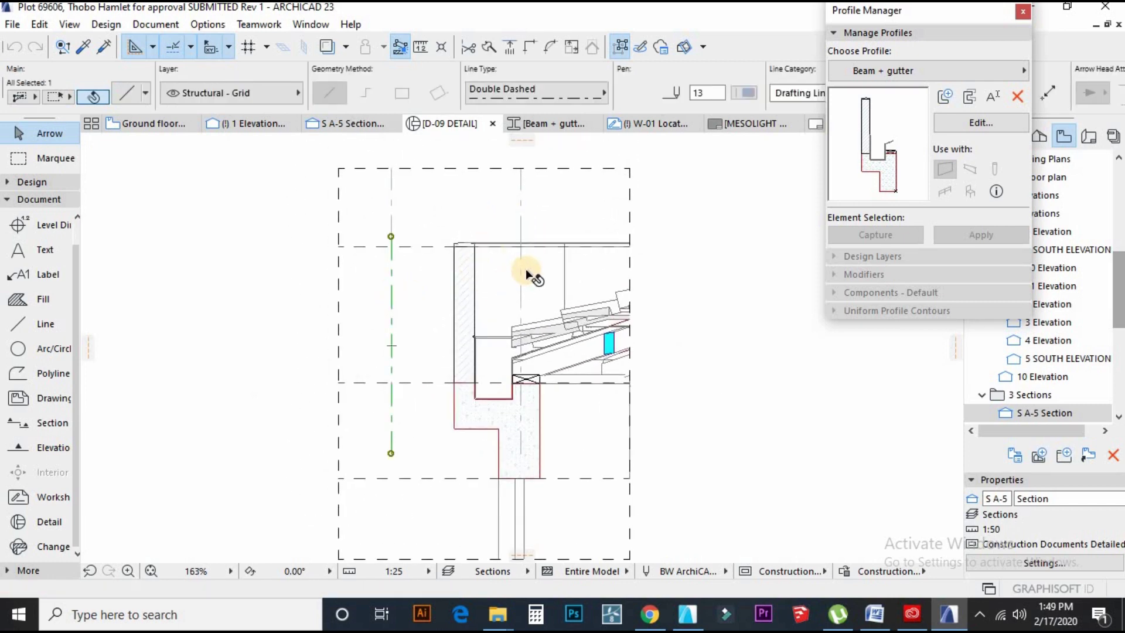
pyautogui.keyDown('shift'); pyautogui.click(522, 243); pyautogui.keyUp('shift')
pyautogui.press('Delete')
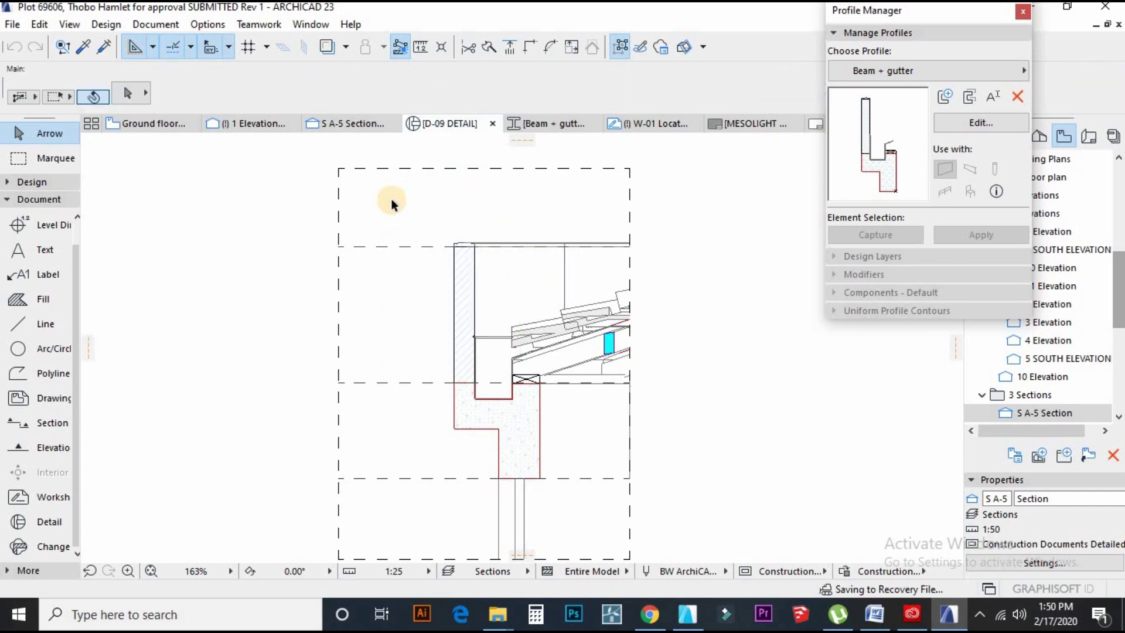
# Delete the vertical line running from the coping line down to the roof tiles in the D-09 detail.
pyautogui.scroll(-2, 411, 221)
pyautogui.click(520, 256)
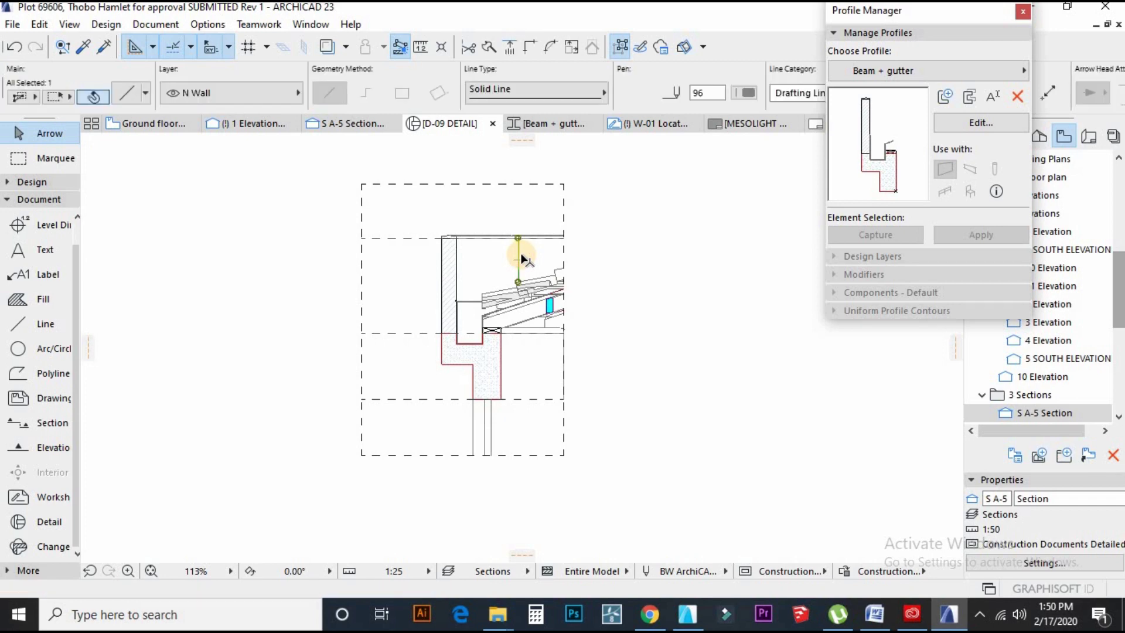
pyautogui.press('Delete')
# Delete the stray short vertical and sloping lines along the horizontal coping line above the roof.
pyautogui.scroll(10, 512, 234)
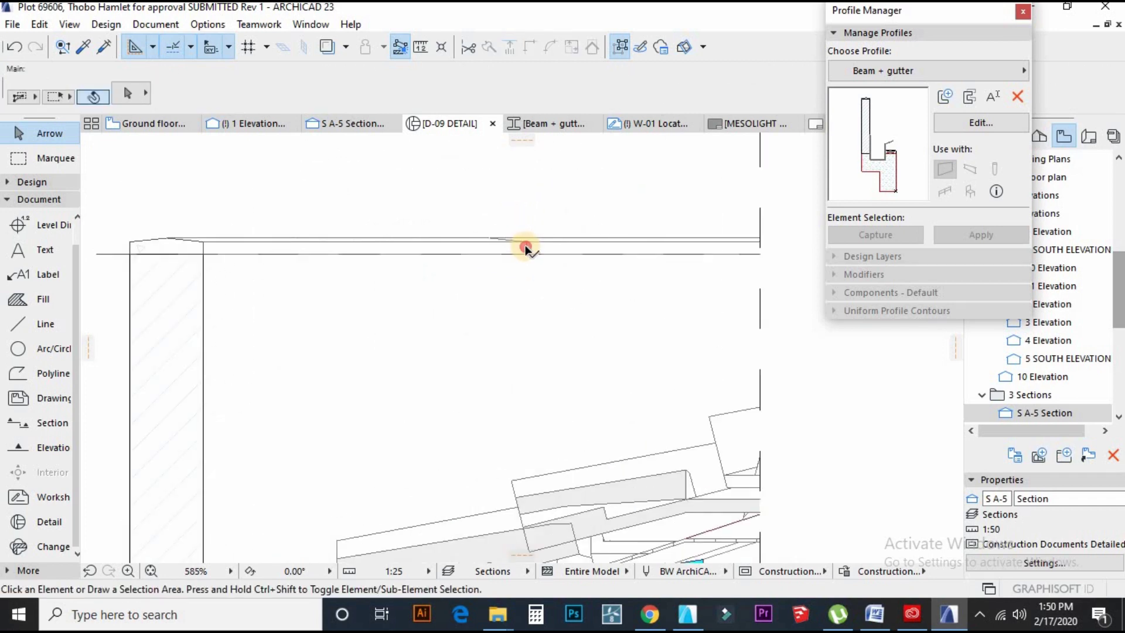
pyautogui.click(518, 245)
pyautogui.click(535, 262)
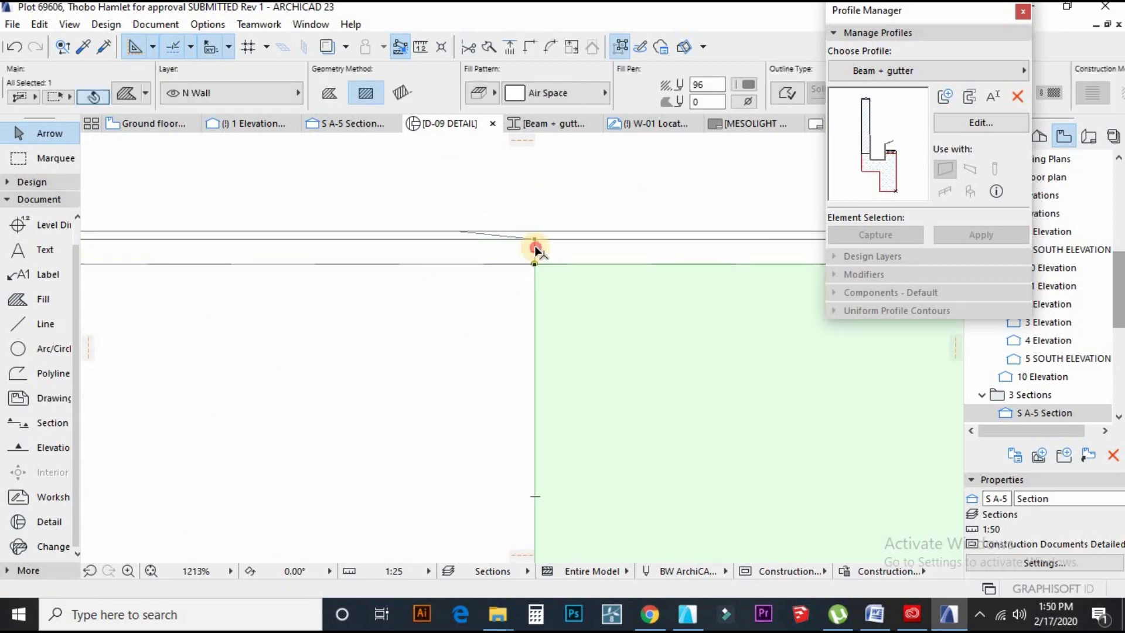
pyautogui.click(535, 250)
pyautogui.press('Delete')
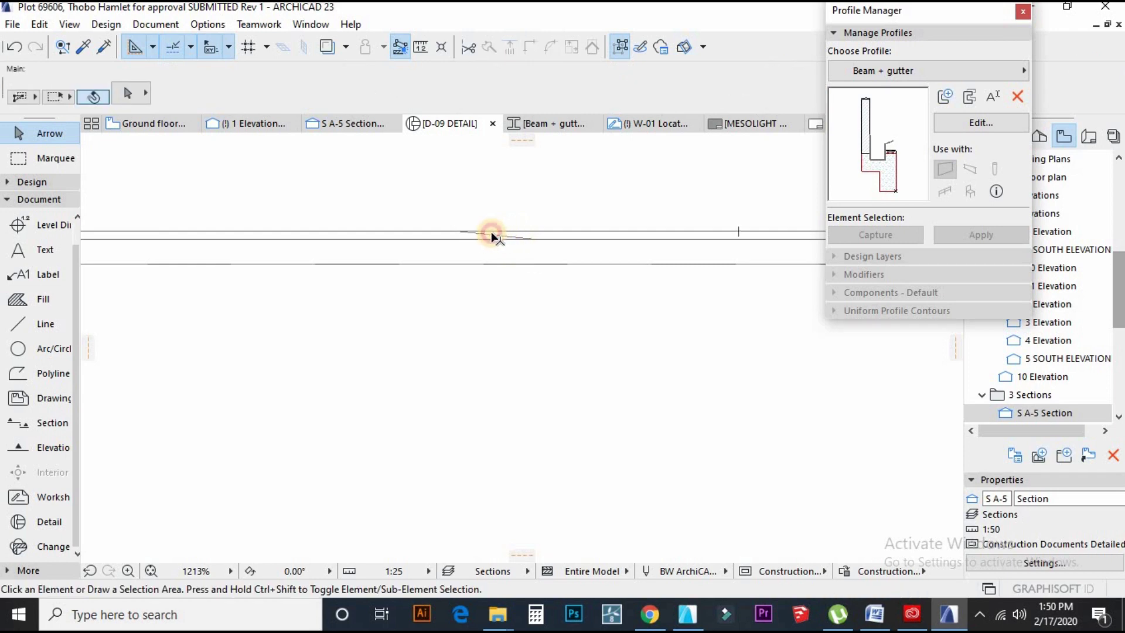
pyautogui.click(491, 232)
pyautogui.click(500, 234)
pyautogui.press('Delete')
pyautogui.scroll(-1, 522, 275)
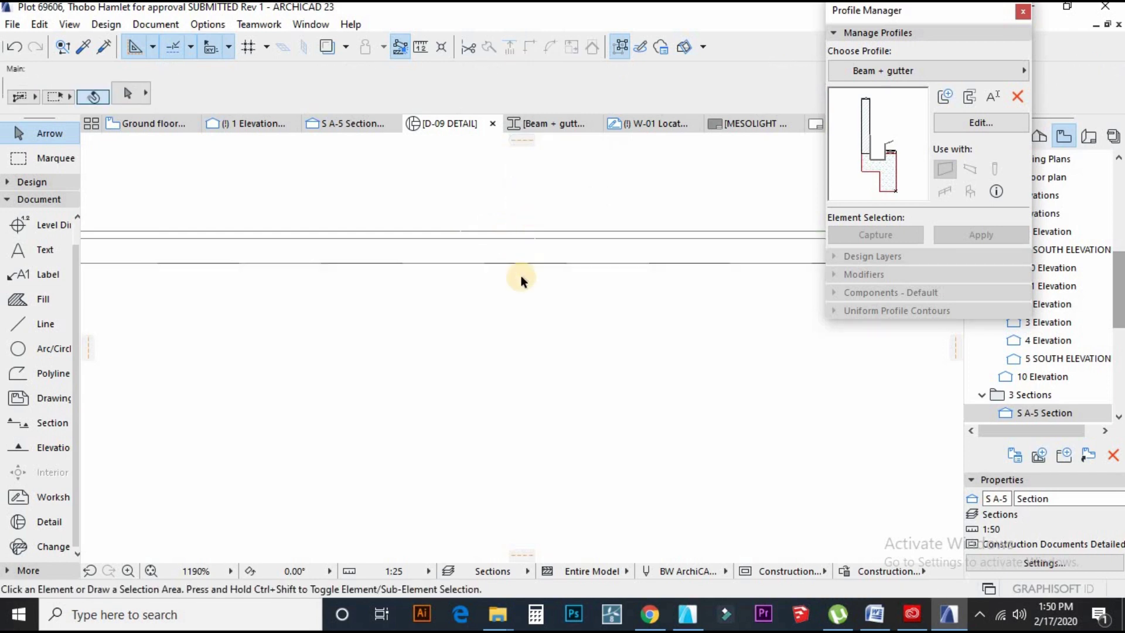
pyautogui.scroll(-9, 522, 275)
pyautogui.scroll(2, 482, 505)
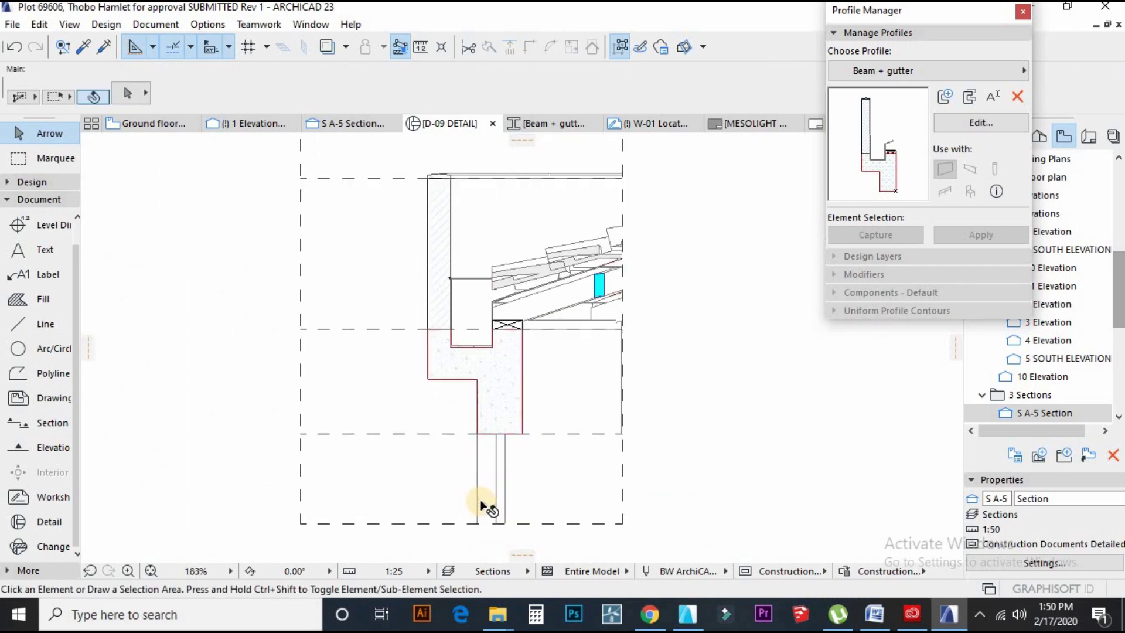
# Examine the ceiling line's end and the air-space fills beside the beam, above the roof tiles and inside the gutter.
pyautogui.scroll(8, 638, 296)
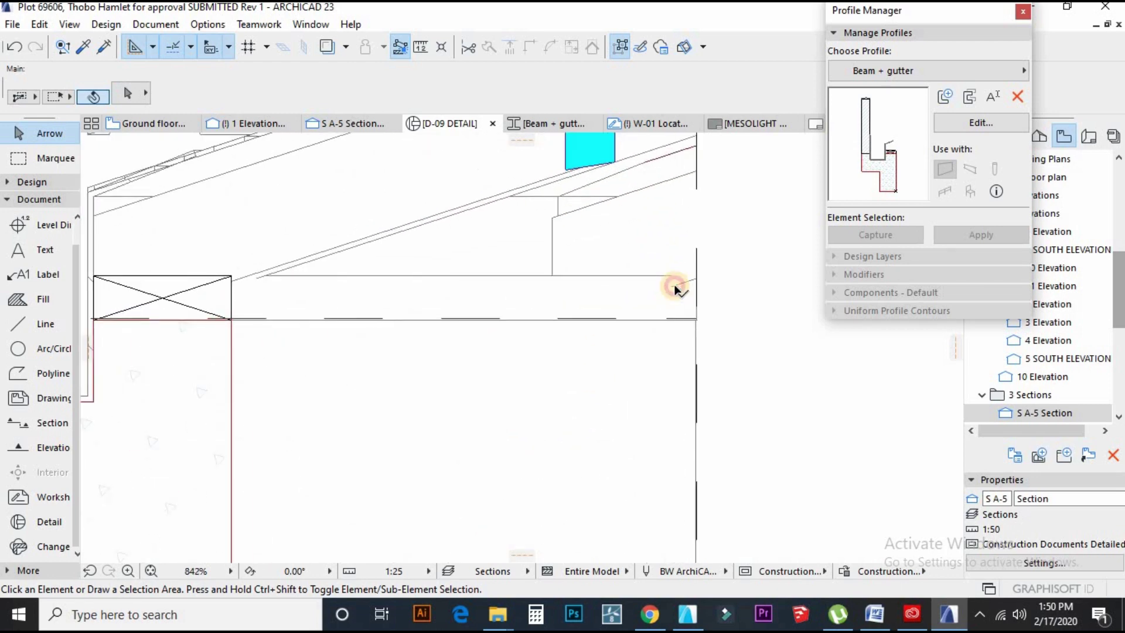
pyautogui.scroll(-11, 645, 359)
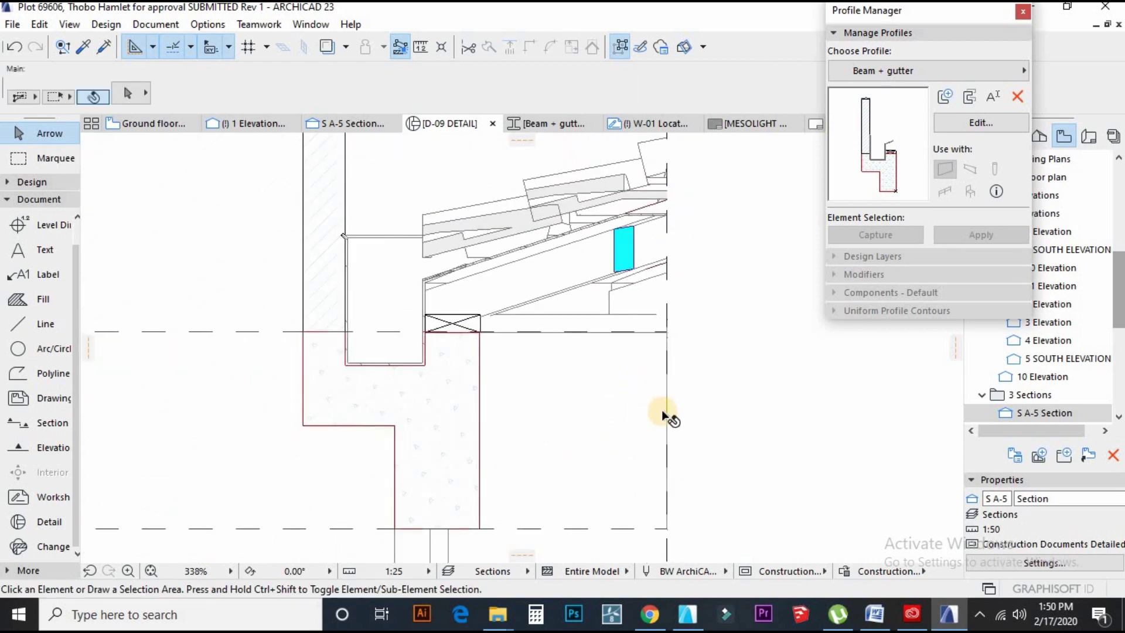
pyautogui.scroll(2, 645, 403)
pyautogui.click(628, 409)
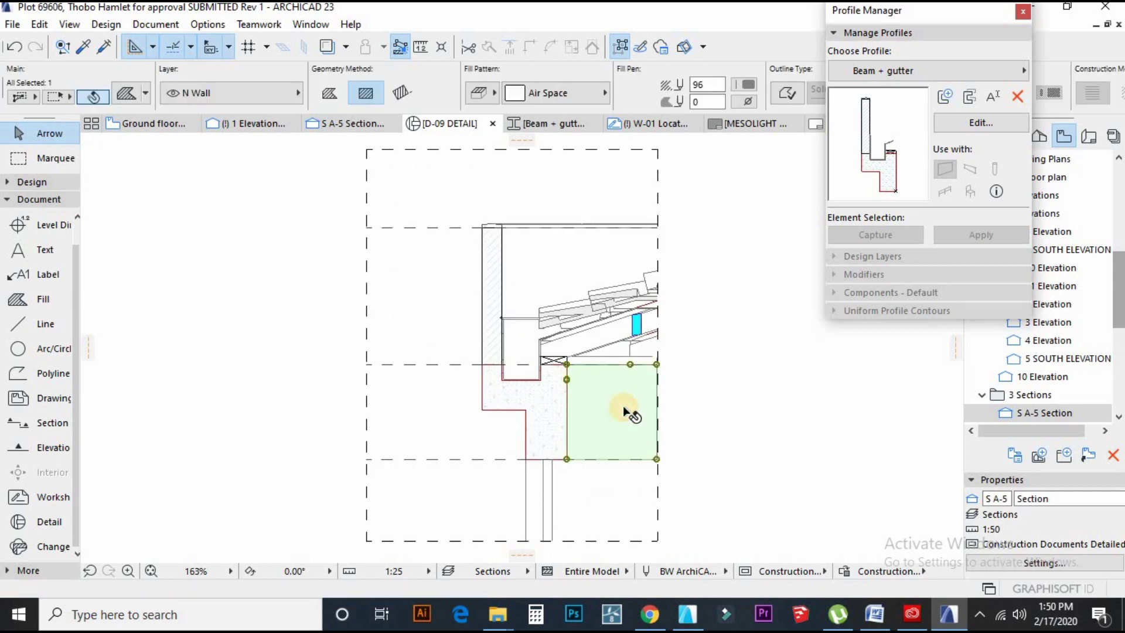
pyautogui.click(612, 501)
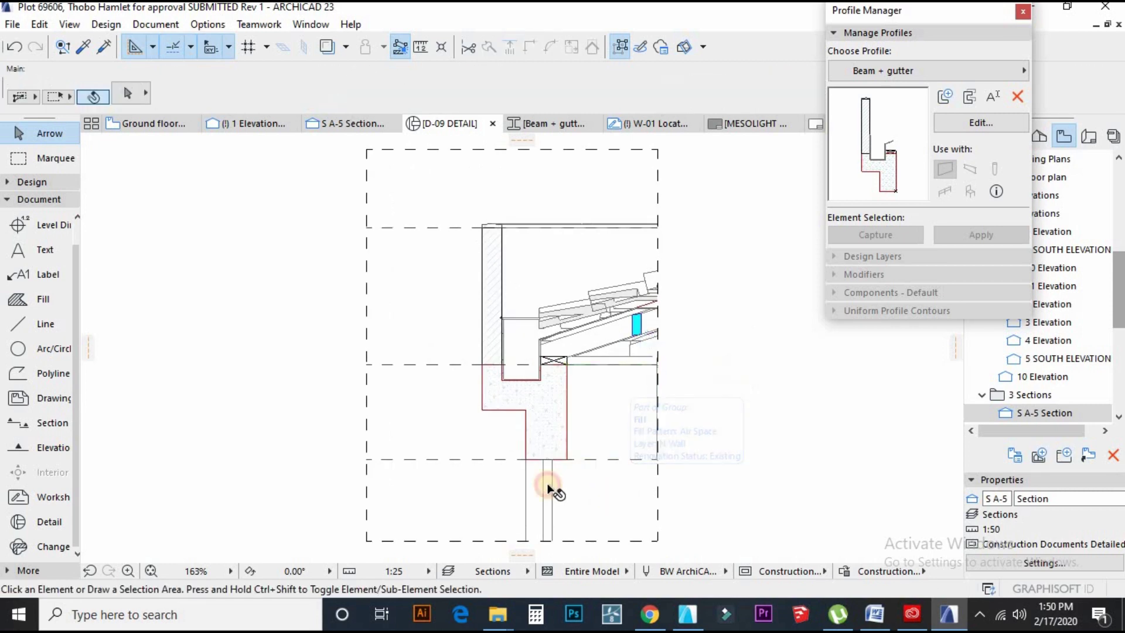
pyautogui.click(430, 484)
pyautogui.click(572, 262)
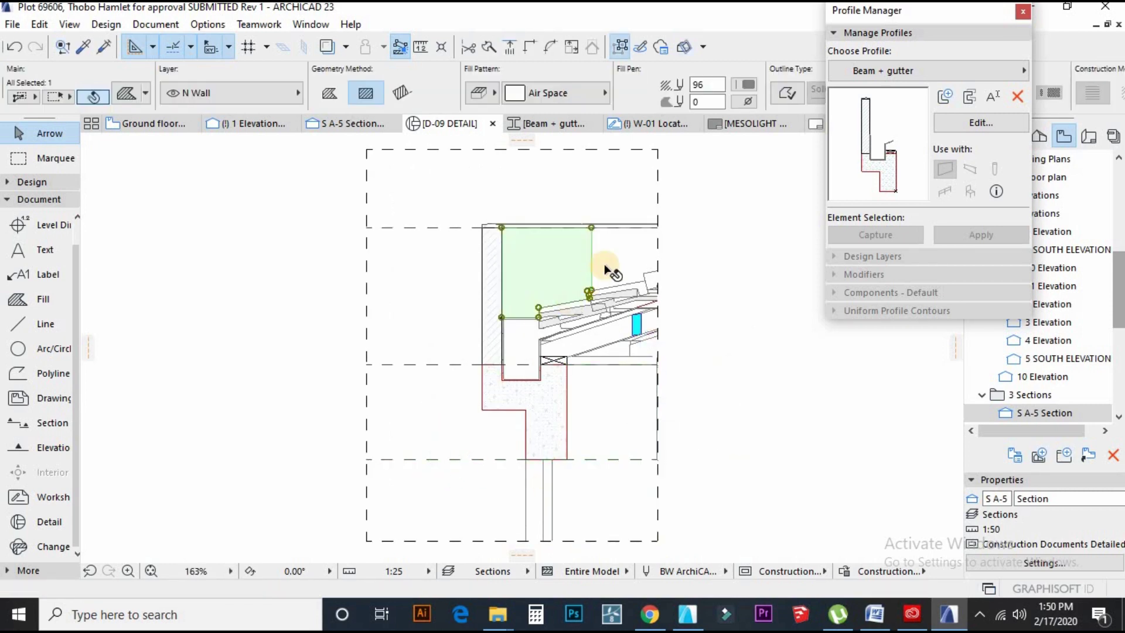
pyautogui.click(616, 245)
pyautogui.click(515, 327)
pyautogui.click(638, 401)
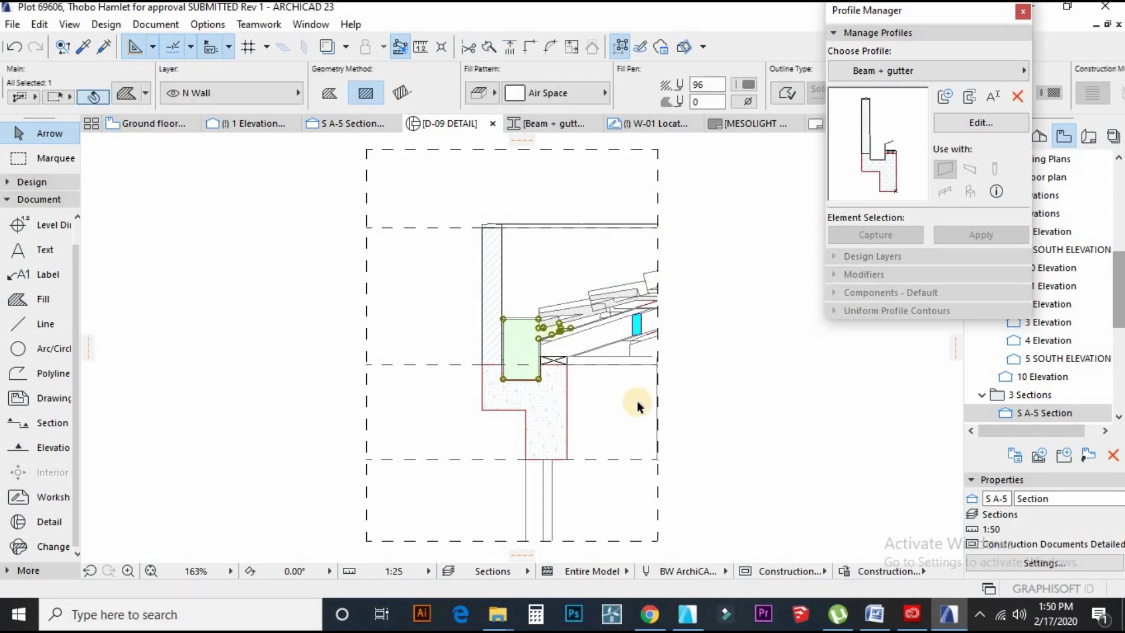
pyautogui.click(560, 336)
pyautogui.scroll(2, 560, 336)
pyautogui.scroll(3, 560, 337)
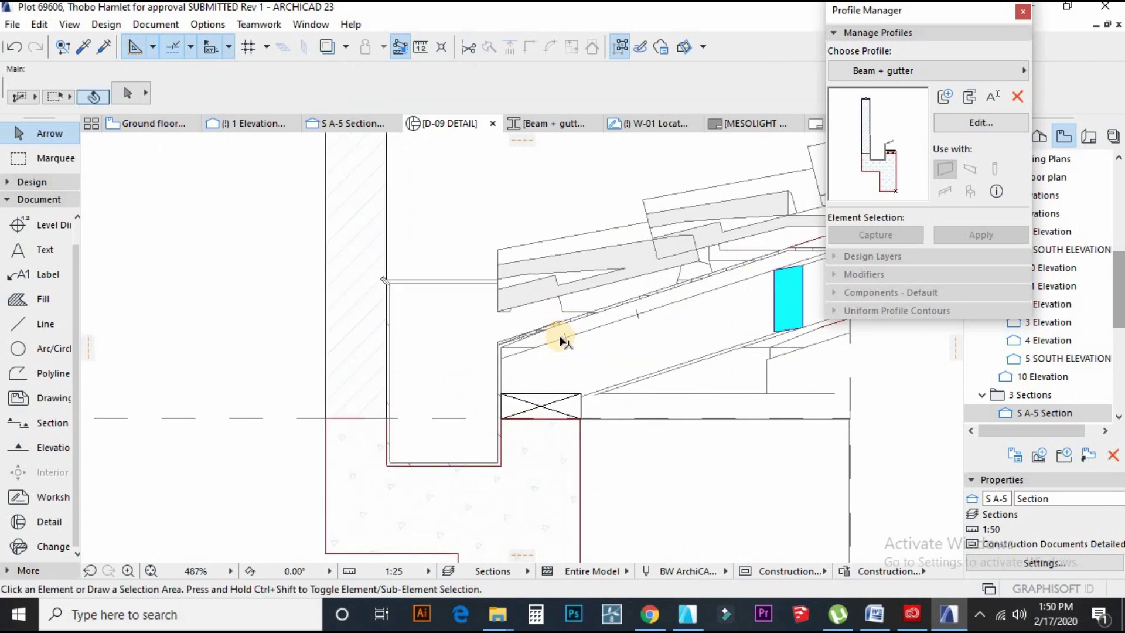
pyautogui.hotkey('ctrl', 'z')
pyautogui.press('Escape')
pyautogui.scroll(-2, 449, 380)
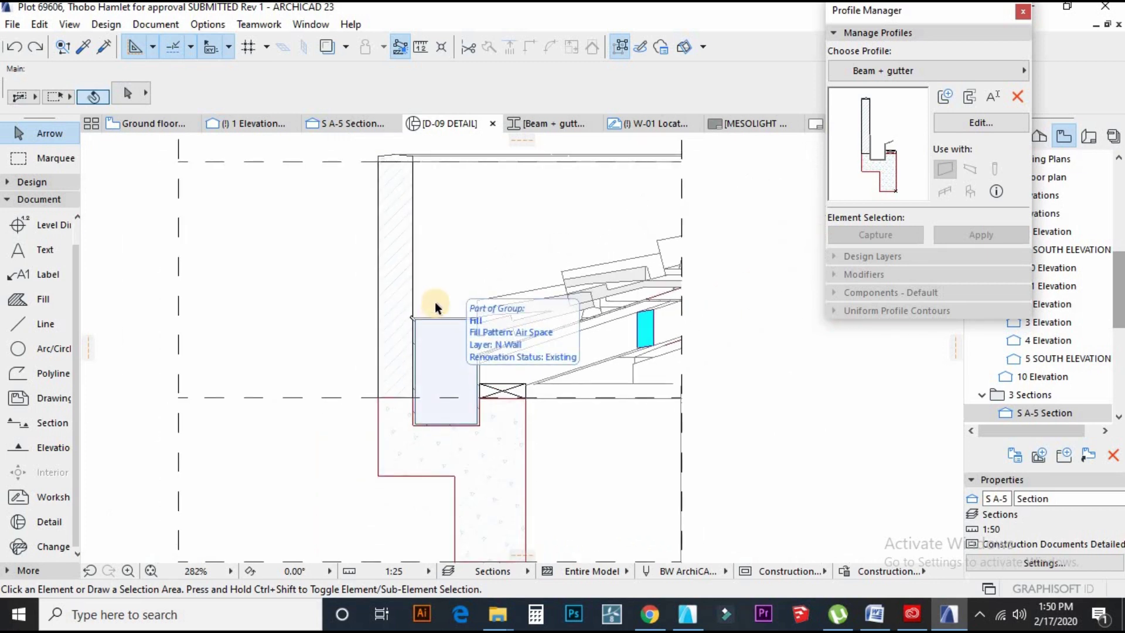
pyautogui.scroll(1, 435, 301)
pyautogui.scroll(-2, 526, 329)
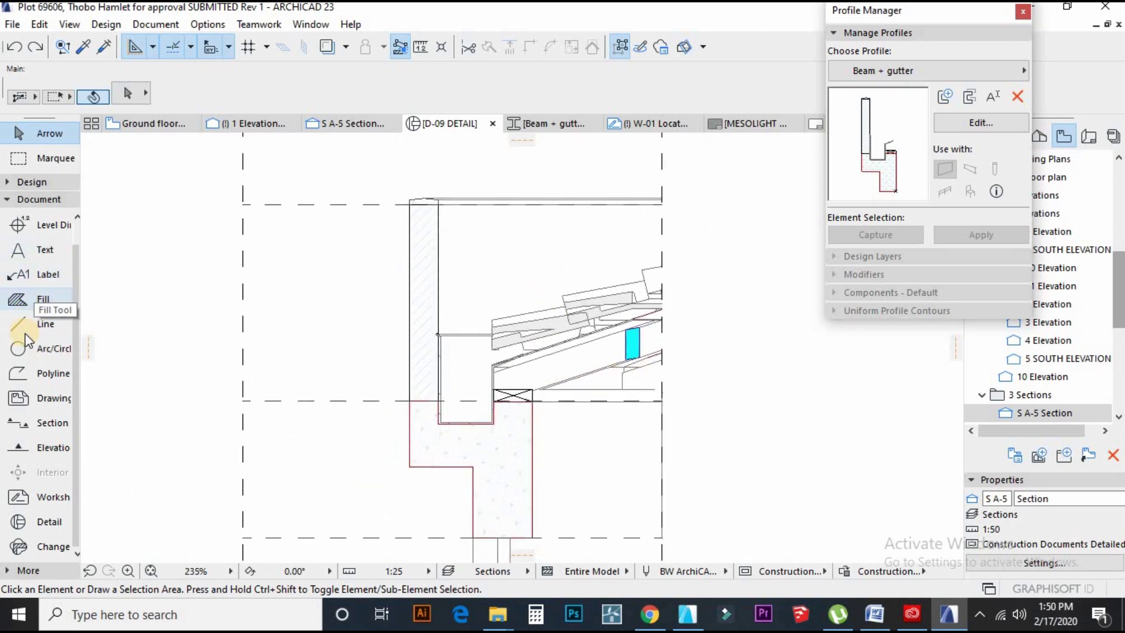
# Draw a rotated rectangular polyline for the lowest tile batten, about 56 mm wide along the 18° roof slope.
pyautogui.click(24, 371)
pyautogui.scroll(4, 536, 331)
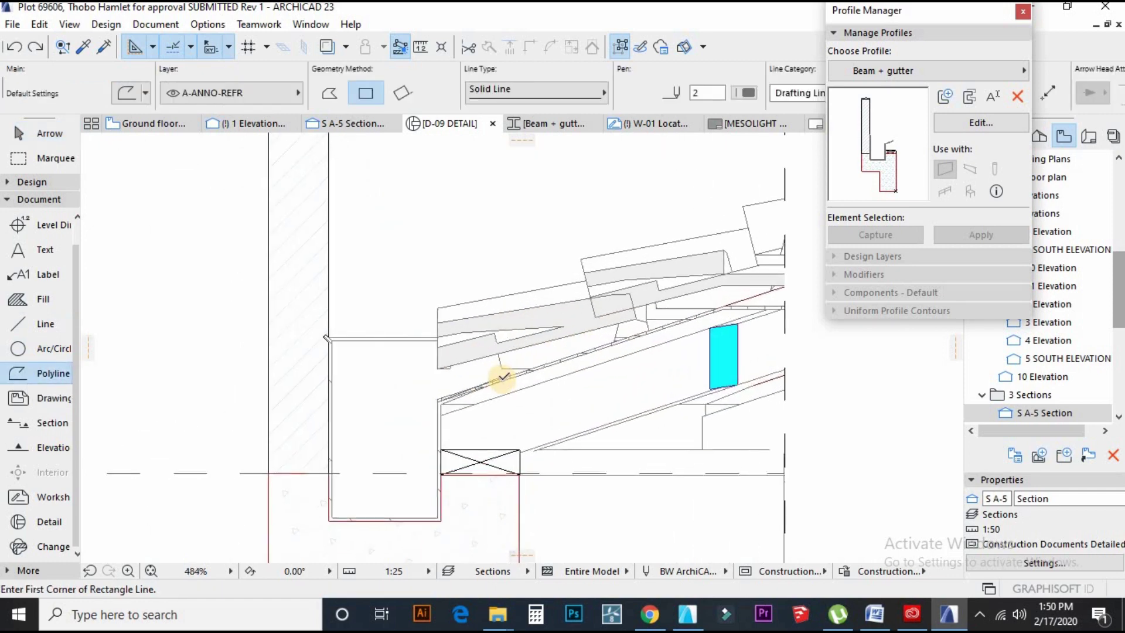
pyautogui.click(503, 378)
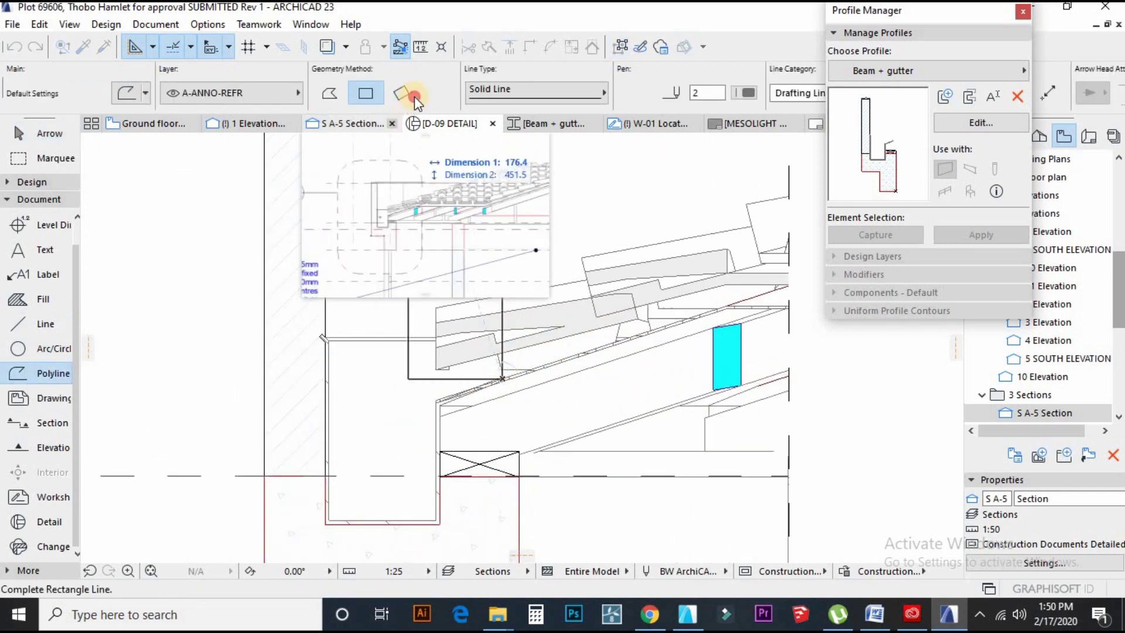
pyautogui.click(403, 93)
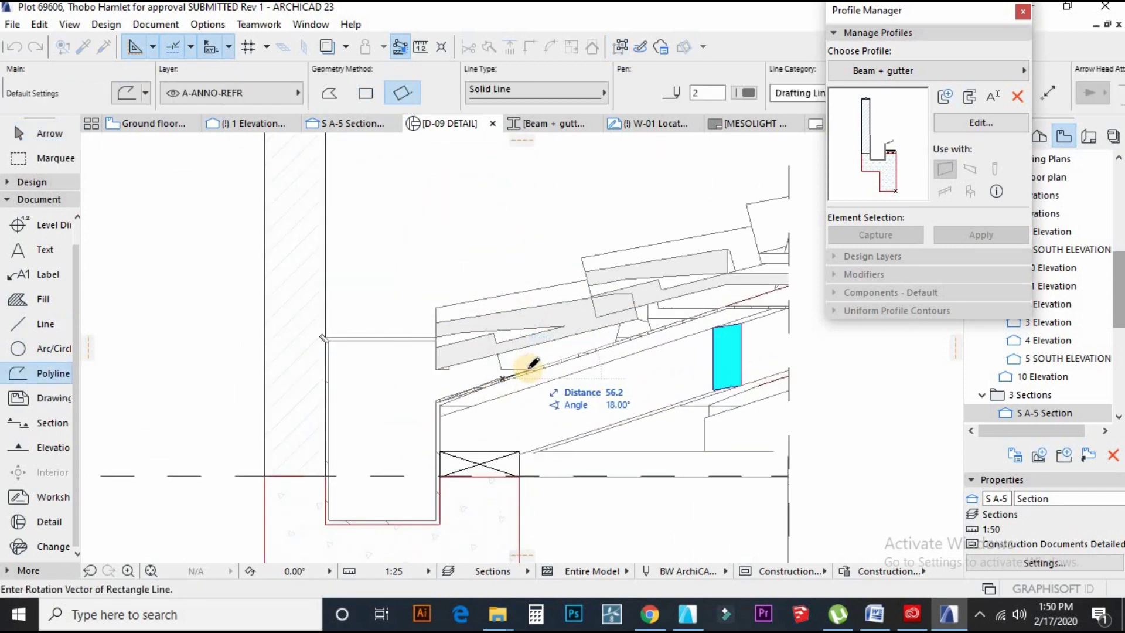
pyautogui.click(530, 369)
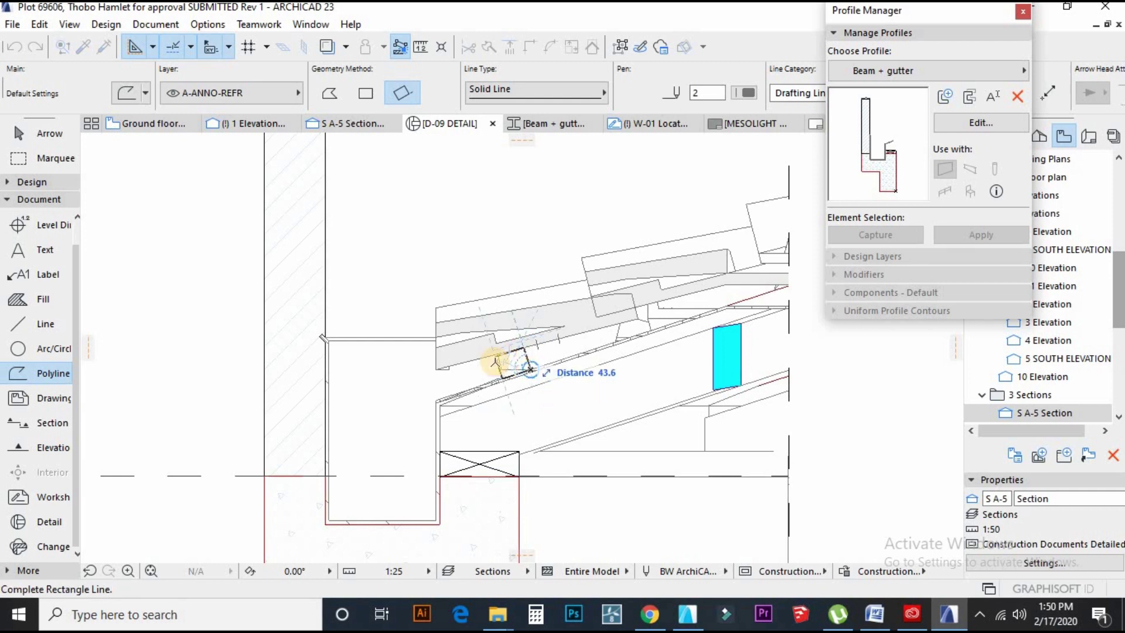
pyautogui.click(503, 344)
pyautogui.scroll(6, 502, 343)
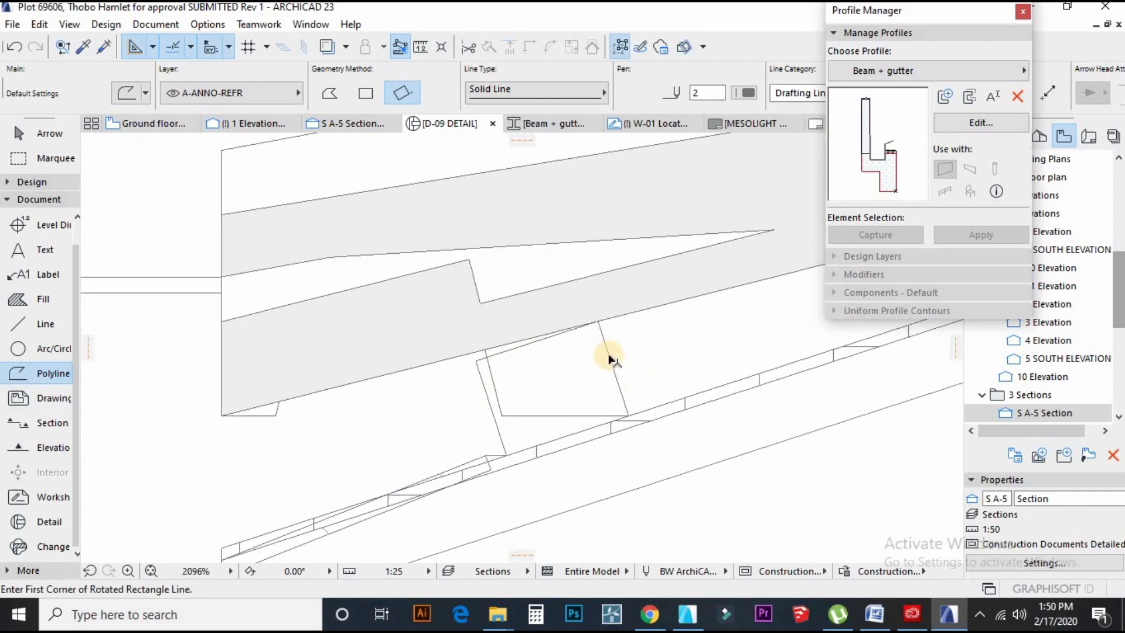
pyautogui.press('Escape')
pyautogui.click(605, 351)
pyautogui.scroll(-3, 635, 167)
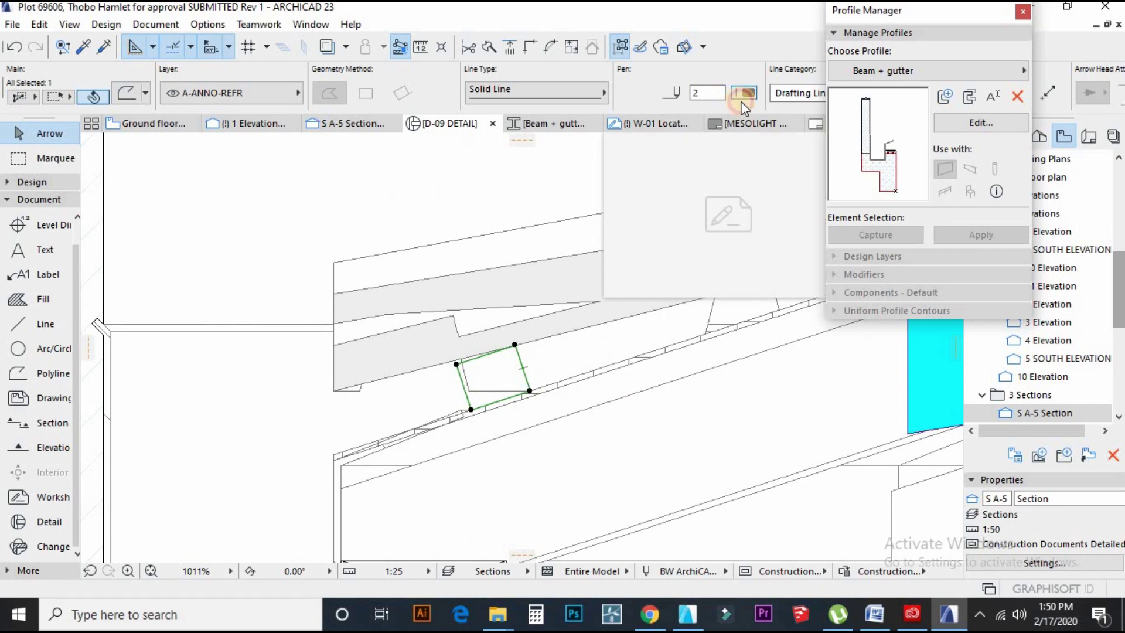
pyautogui.click(743, 95)
pyautogui.click(515, 208)
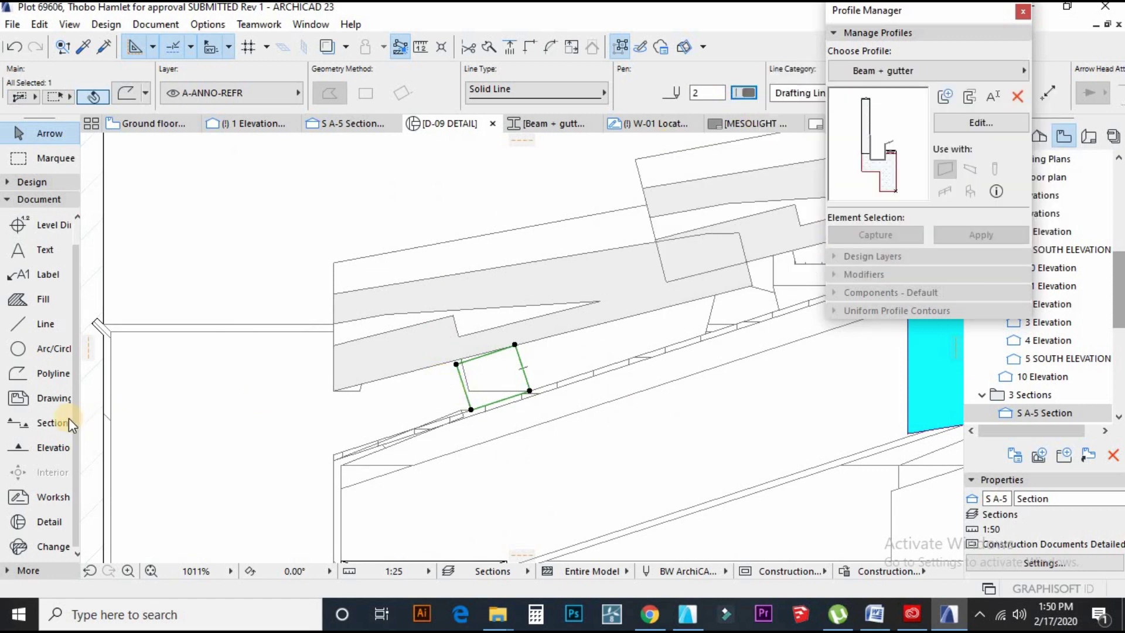
# Draw two diagonal lines between opposite corners of the new batten rectangle to mark it as timber.
pyautogui.click(24, 323)
pyautogui.scroll(1, 443, 364)
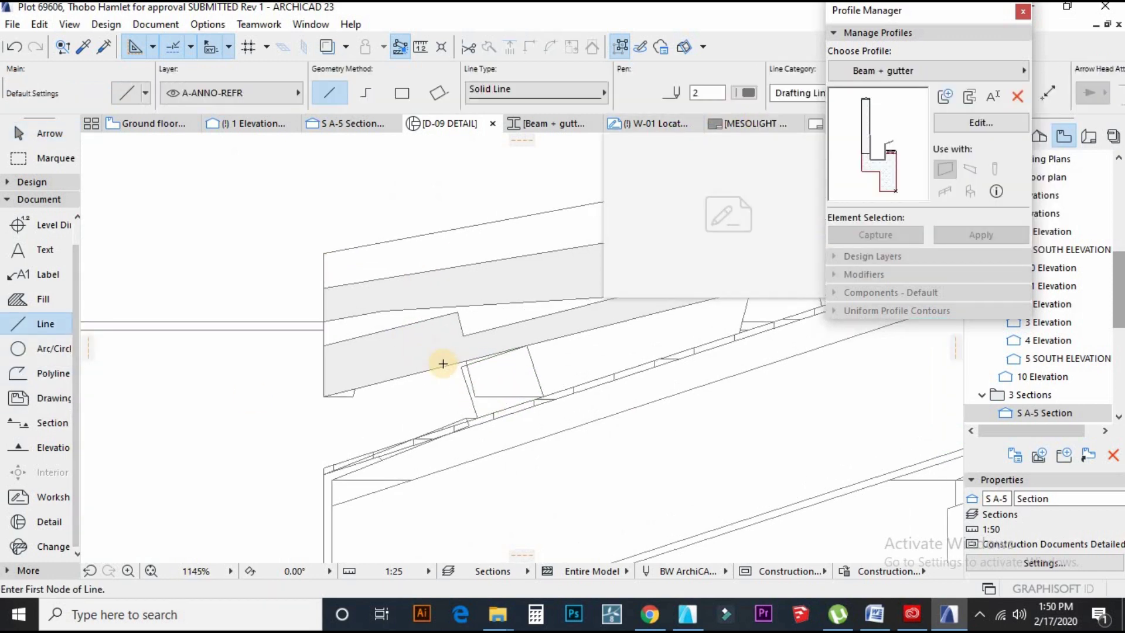
pyautogui.scroll(3, 443, 364)
pyautogui.click(443, 352)
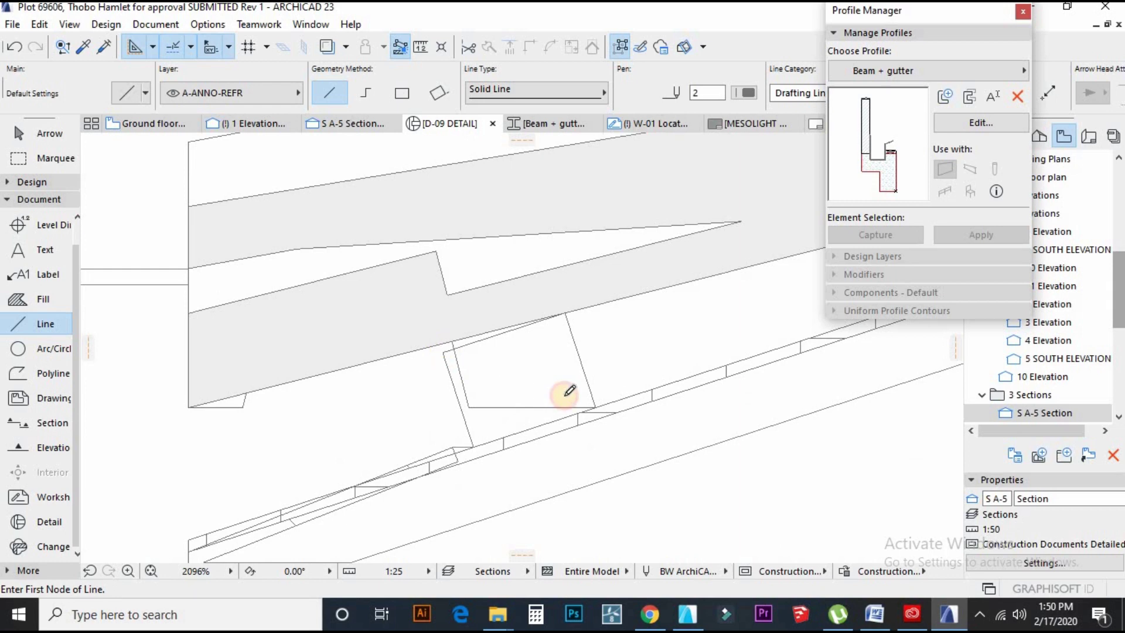
pyautogui.click(596, 404)
pyautogui.click(472, 444)
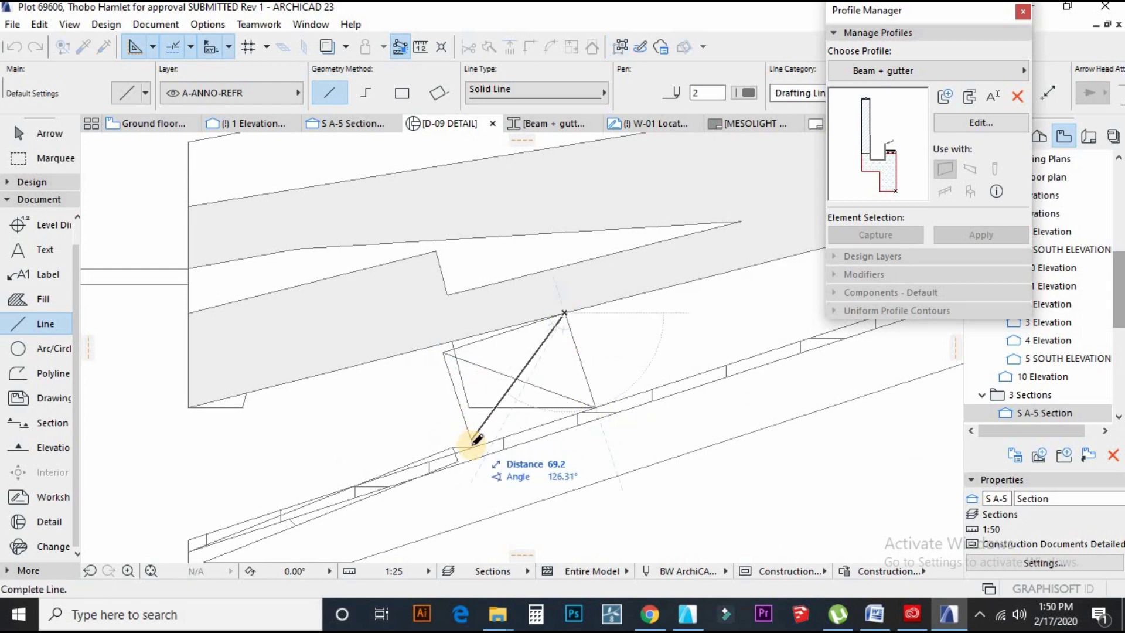
# Delete the old batten's horizontal base line and slanted side line inside the new crossed batten.
pyautogui.click(480, 410)
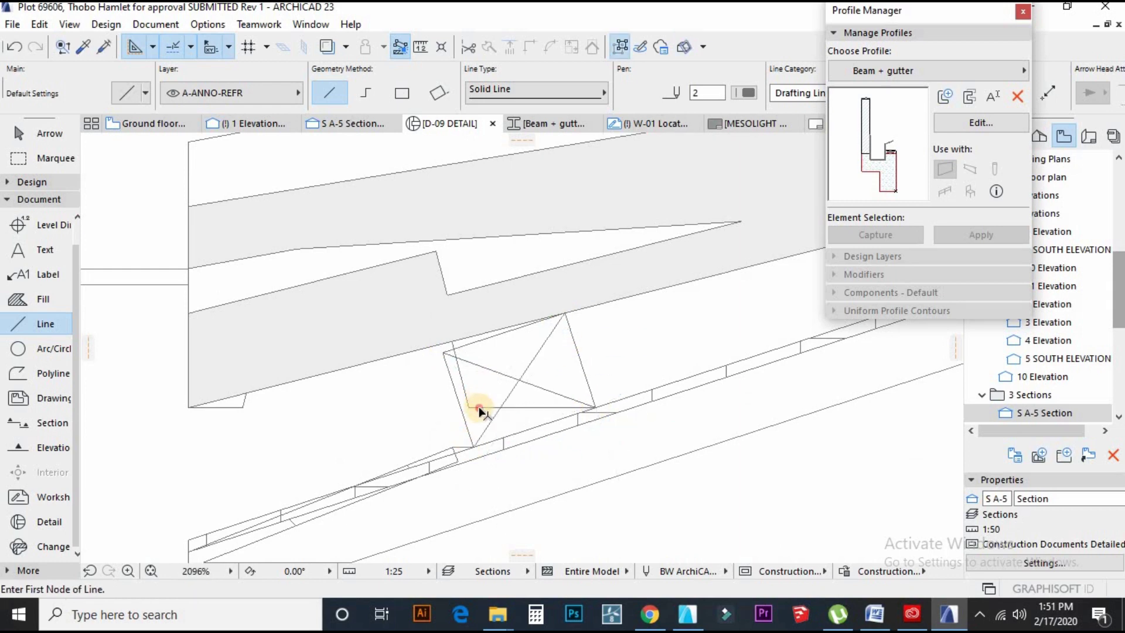
pyautogui.press('Delete')
pyautogui.click(460, 382)
pyautogui.press('Delete')
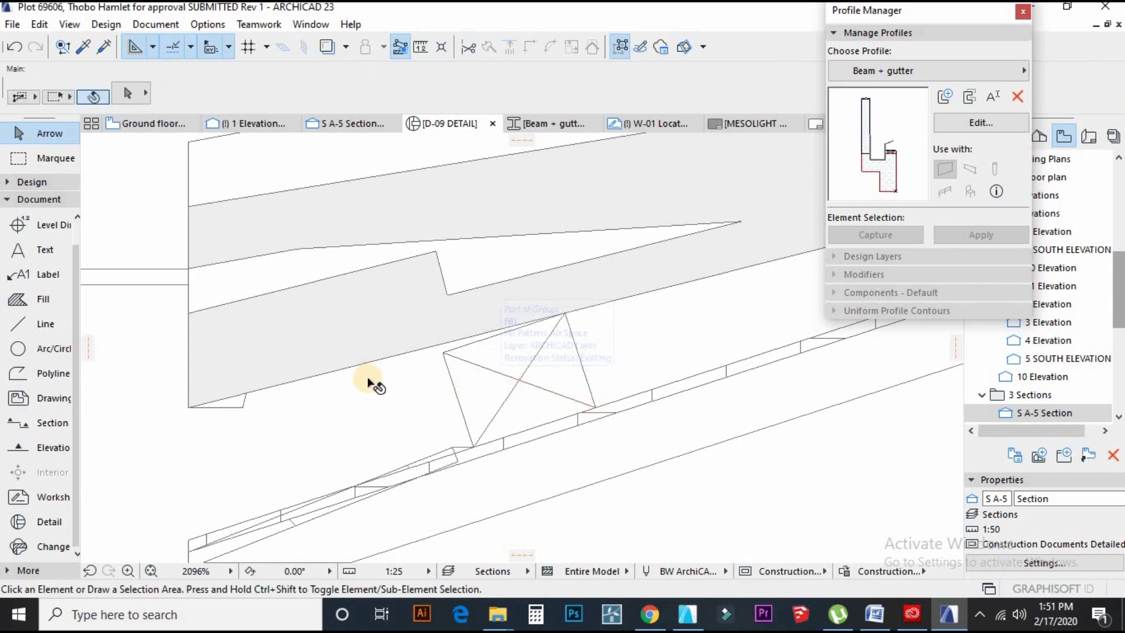
# Delete the old outline lines of the second batten beneath the overlap of the first two roof tiles.
pyautogui.scroll(-4, 368, 380)
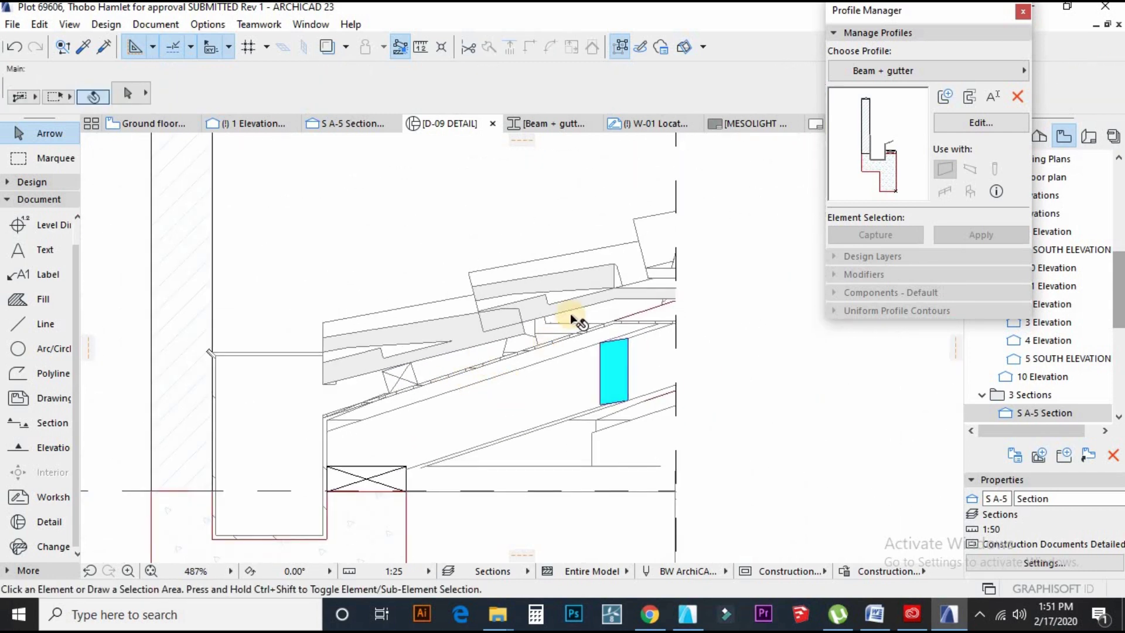
pyautogui.scroll(3, 451, 371)
pyautogui.click(462, 386)
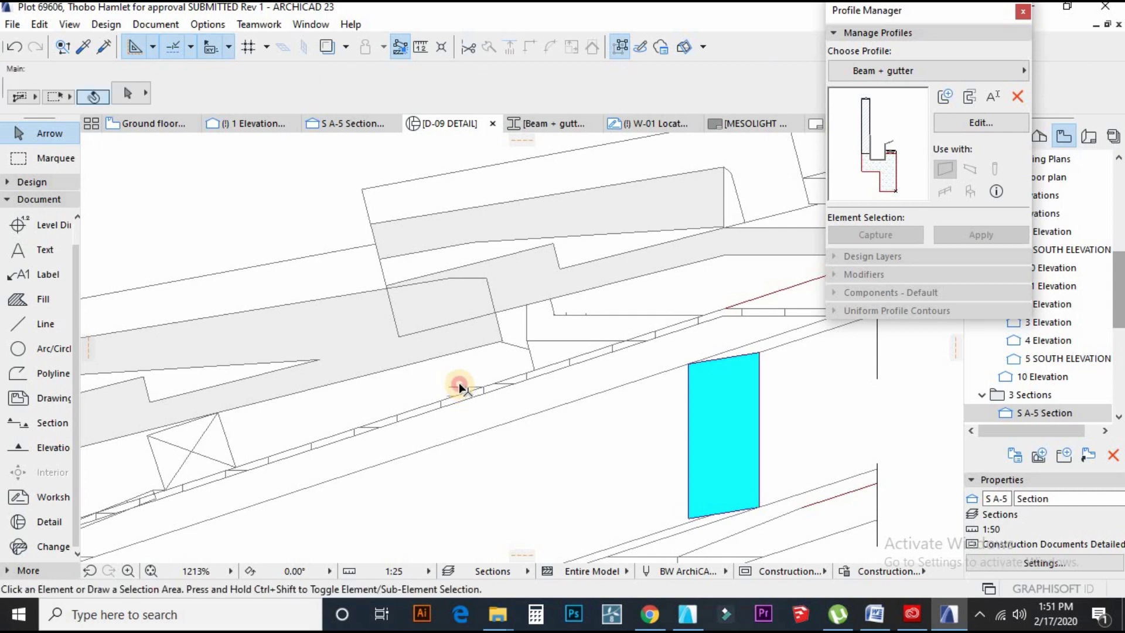
pyautogui.press('Delete')
pyautogui.click(518, 346)
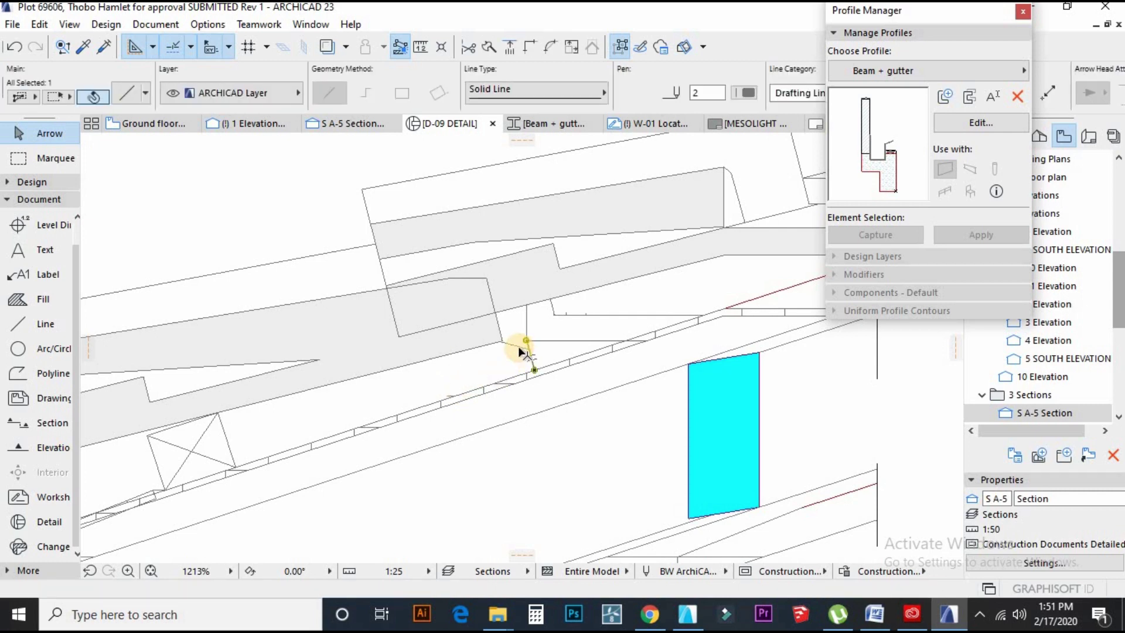
pyautogui.press('Delete')
pyautogui.click(505, 372)
pyautogui.press('Delete')
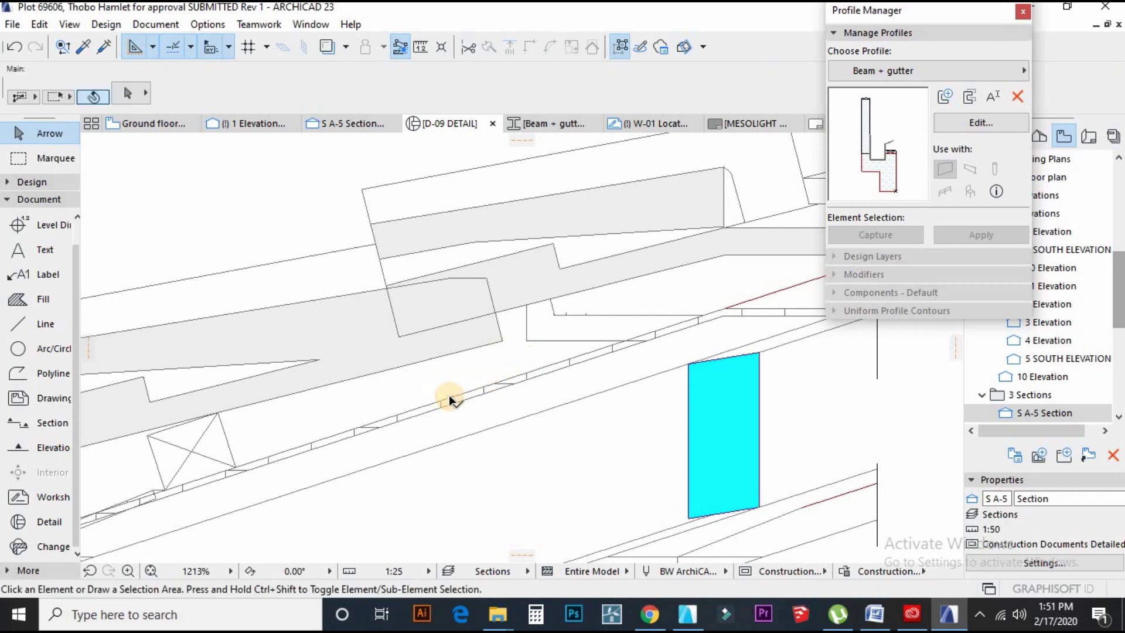
# Copy the crossed batten about 384 mm up the 18° roof slope from its lower corner, placing it beneath the second tile.
pyautogui.scroll(-1, 289, 447)
pyautogui.scroll(2, 311, 446)
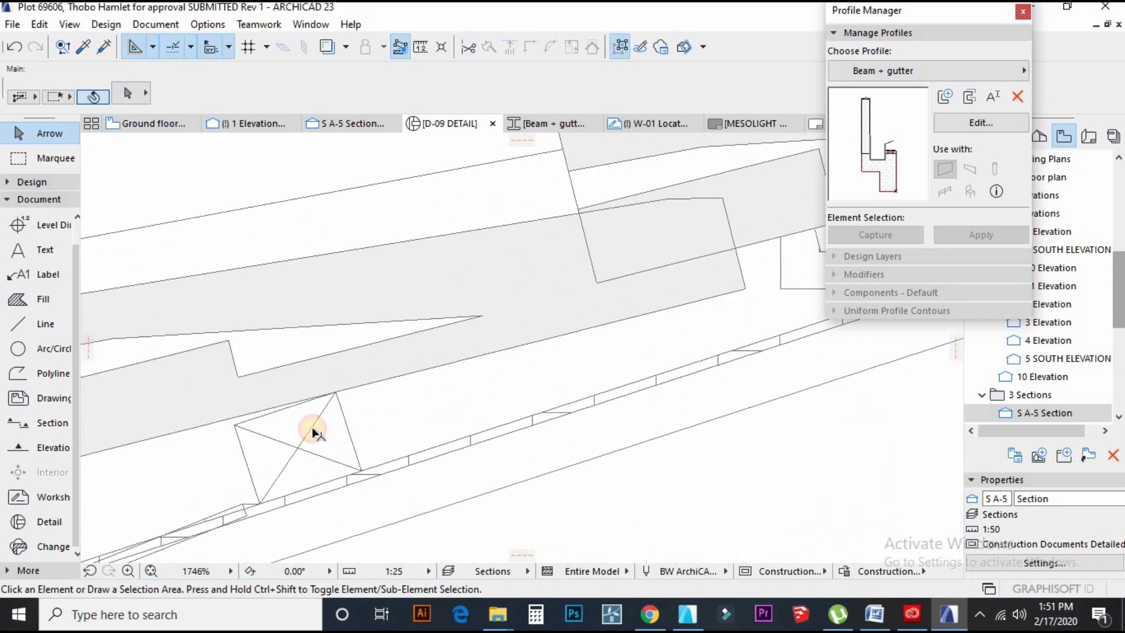
pyautogui.click(313, 428)
pyautogui.keyDown('shift'); pyautogui.click(313, 426); pyautogui.keyUp('shift')
pyautogui.keyDown('shift'); pyautogui.click(324, 443); pyautogui.keyUp('shift')
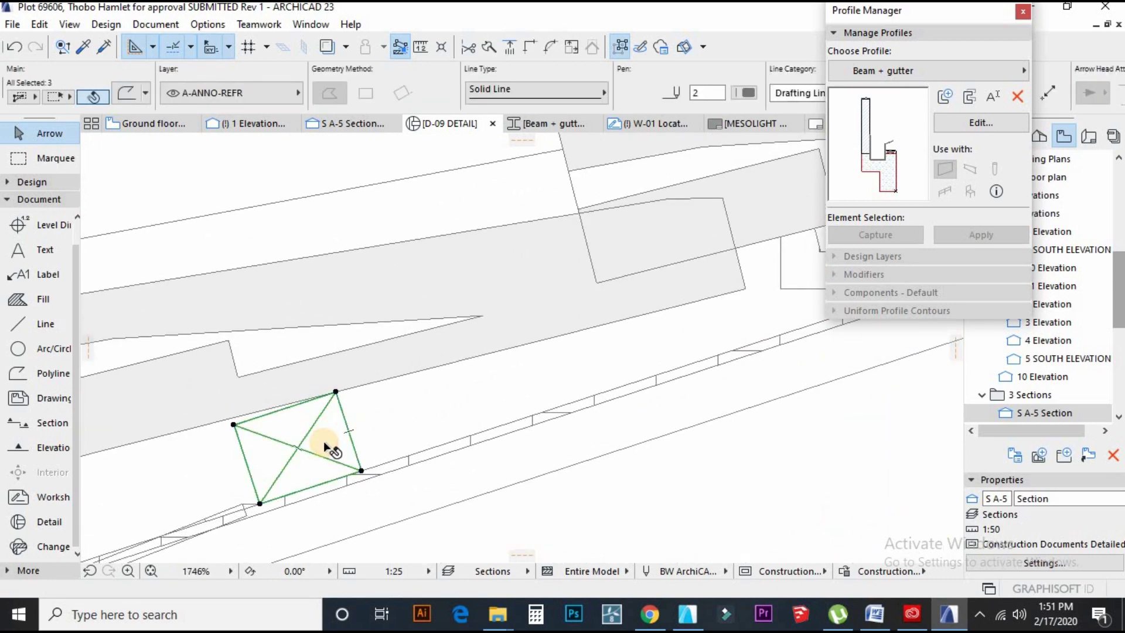
pyautogui.hotkey('ctrl', 'd')
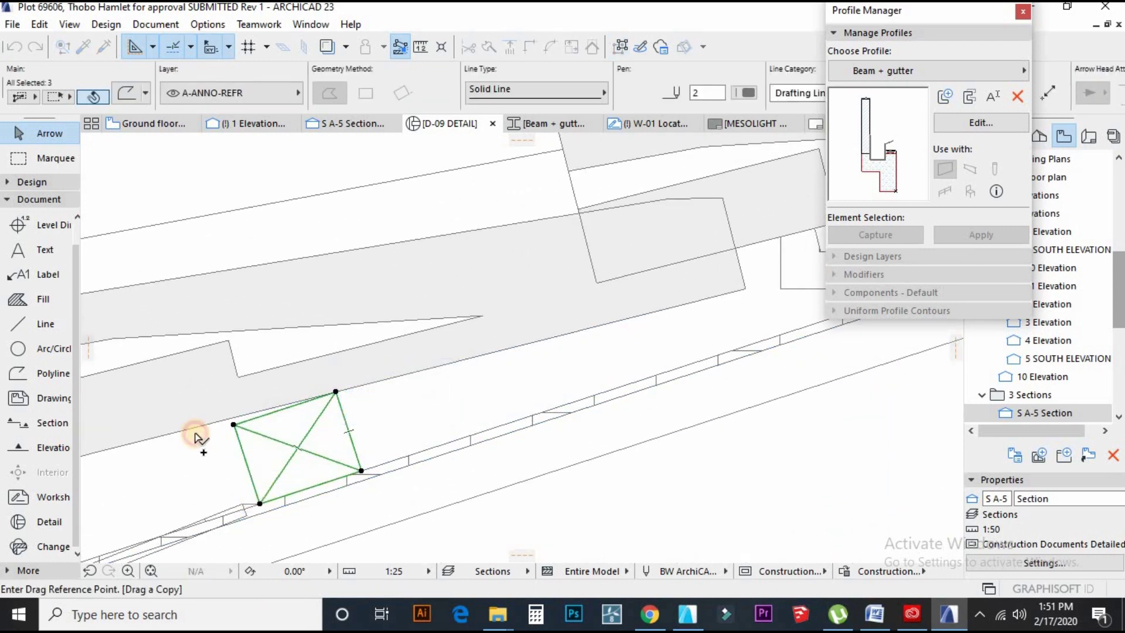
pyautogui.click(260, 503)
pyautogui.scroll(-2, 197, 436)
pyautogui.scroll(1, 501, 389)
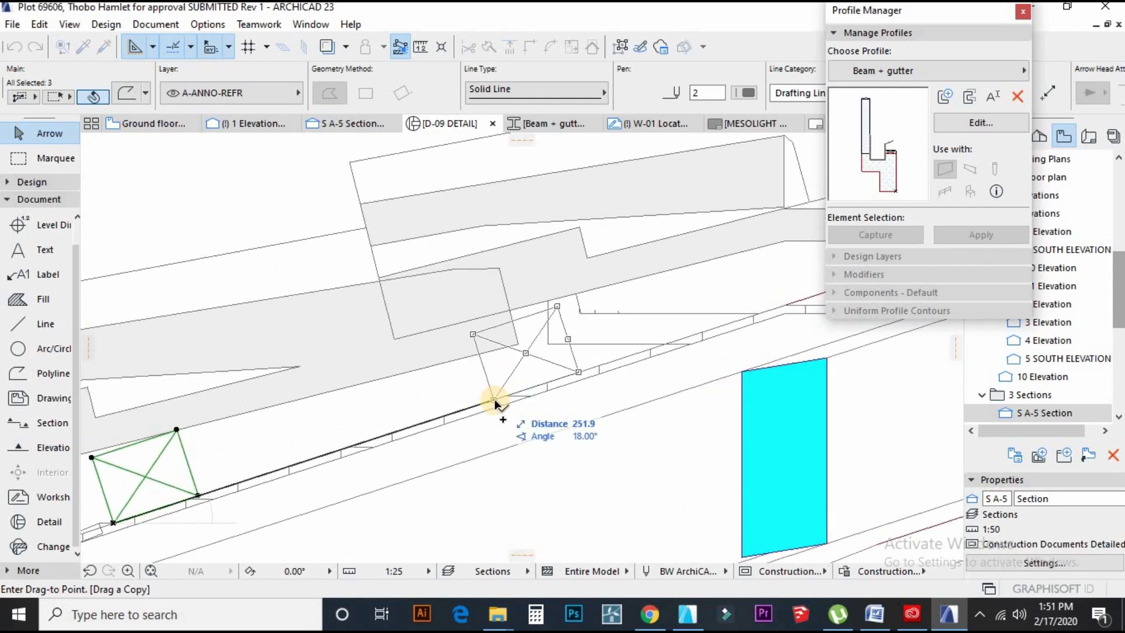
pyautogui.scroll(-1, 495, 403)
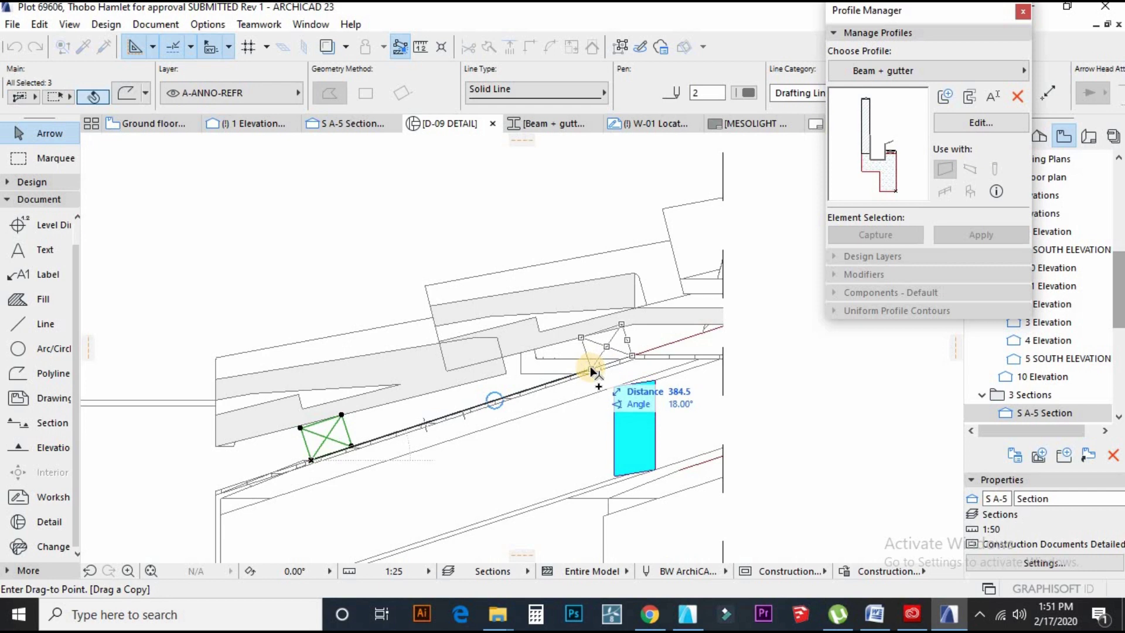
pyautogui.scroll(1, 591, 370)
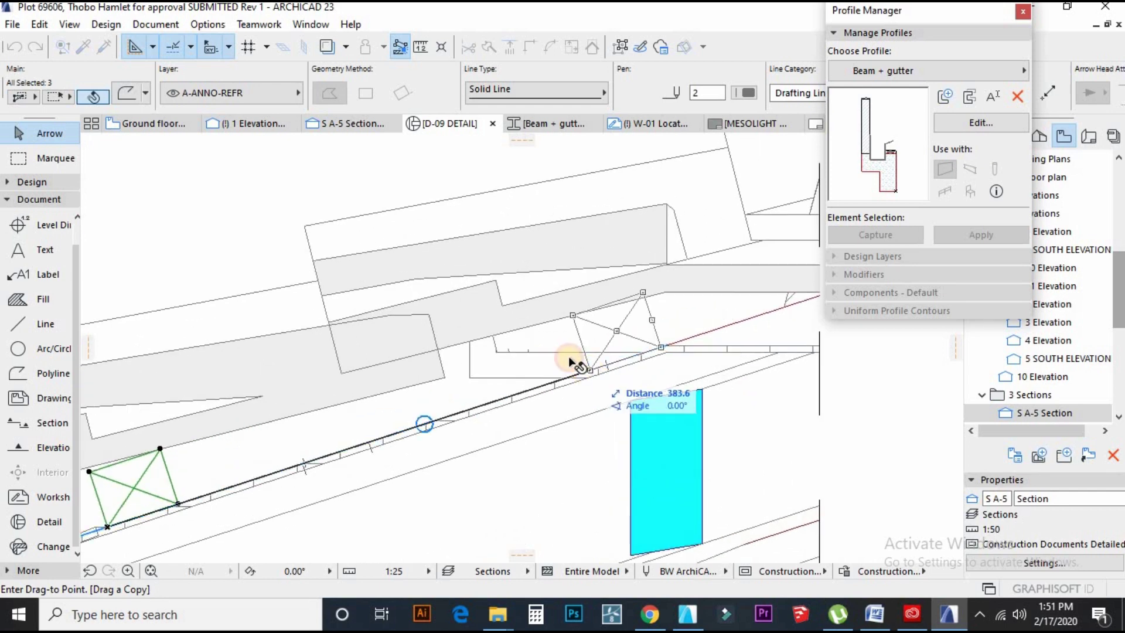
pyautogui.click(572, 363)
# Delete the old batten's lower horizontal line and vertical side line beside the copied batten.
pyautogui.scroll(1, 548, 373)
pyautogui.click(497, 391)
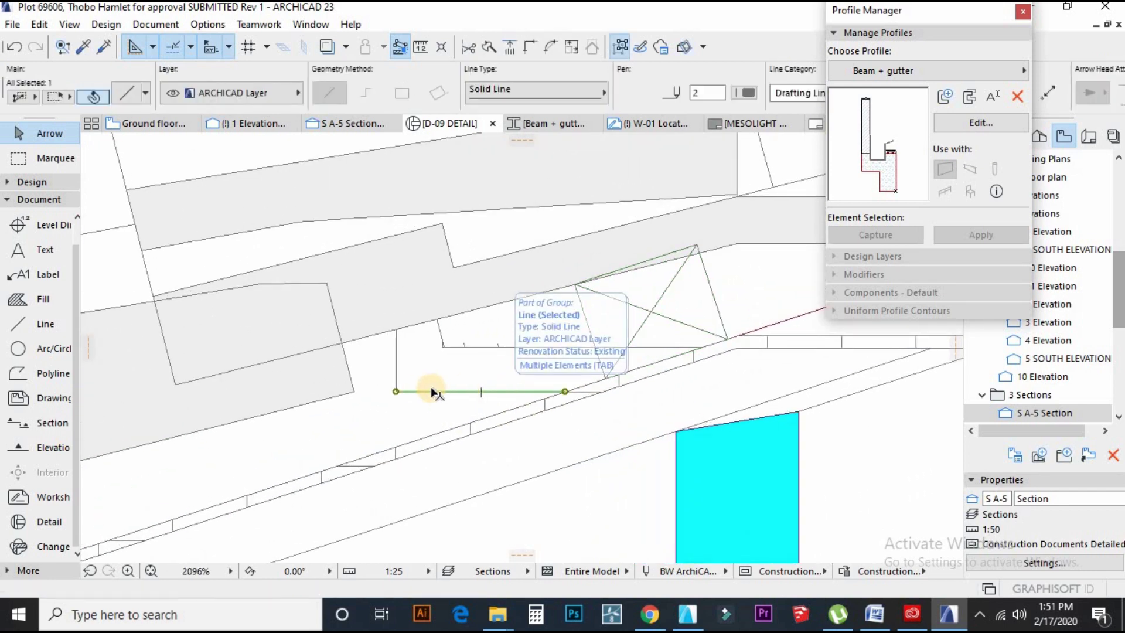
pyautogui.press('Delete')
pyautogui.click(396, 364)
pyautogui.press('Delete')
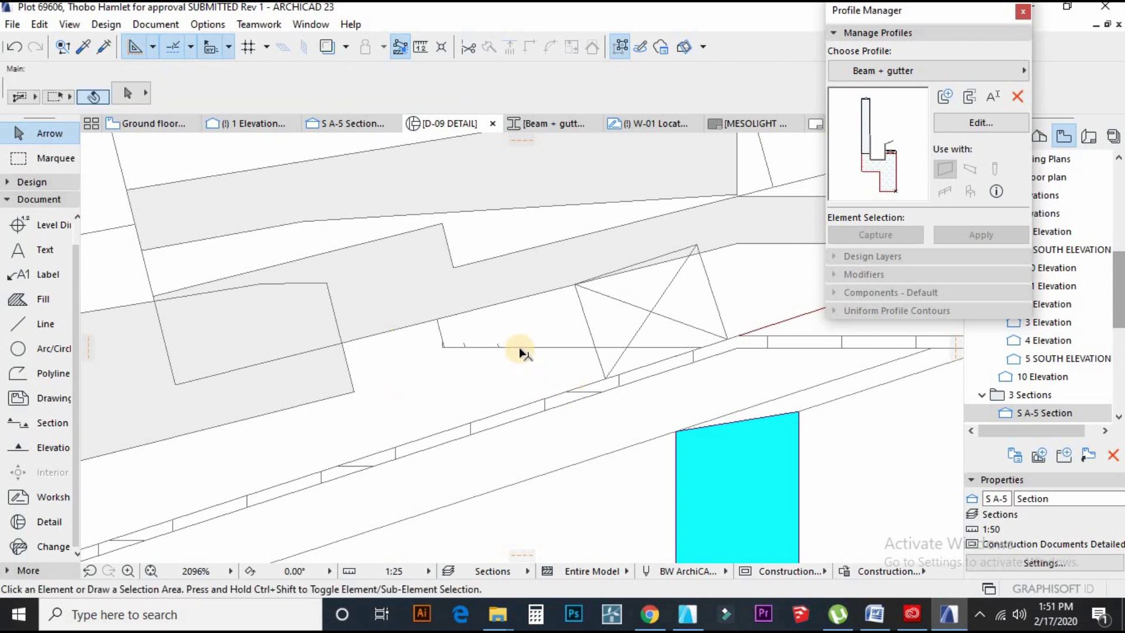
# Delete the remaining horizontal segments, slanted end line and small tick marks of the old batten beneath the second tile.
pyautogui.click(459, 347)
pyautogui.press('Delete')
pyautogui.click(440, 333)
pyautogui.press('Delete')
pyautogui.click(467, 347)
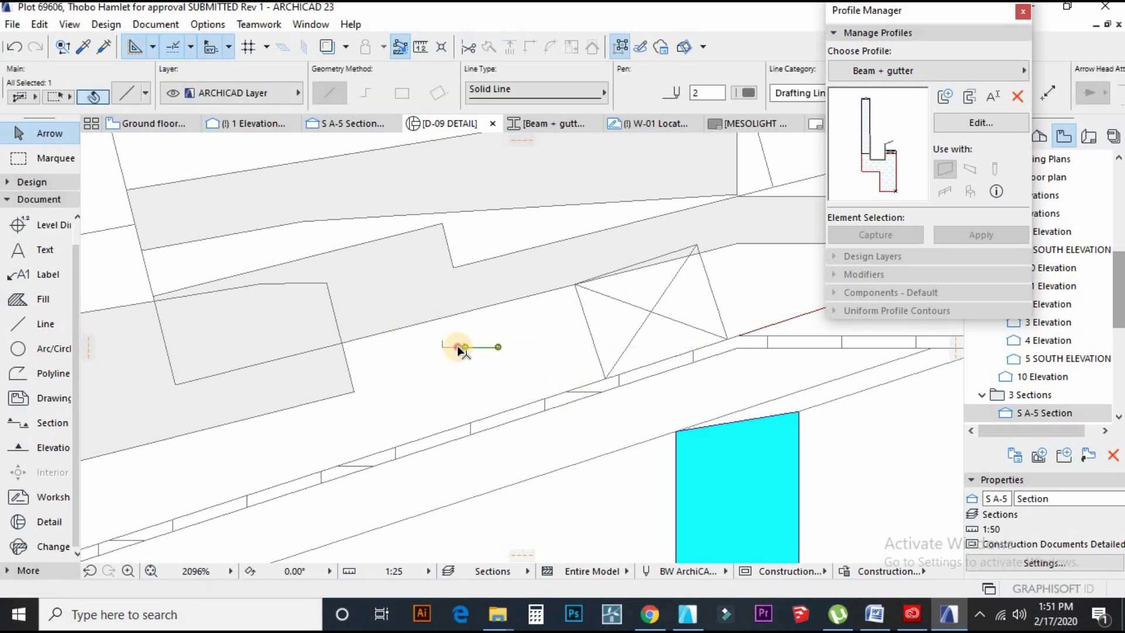
pyautogui.press('Delete')
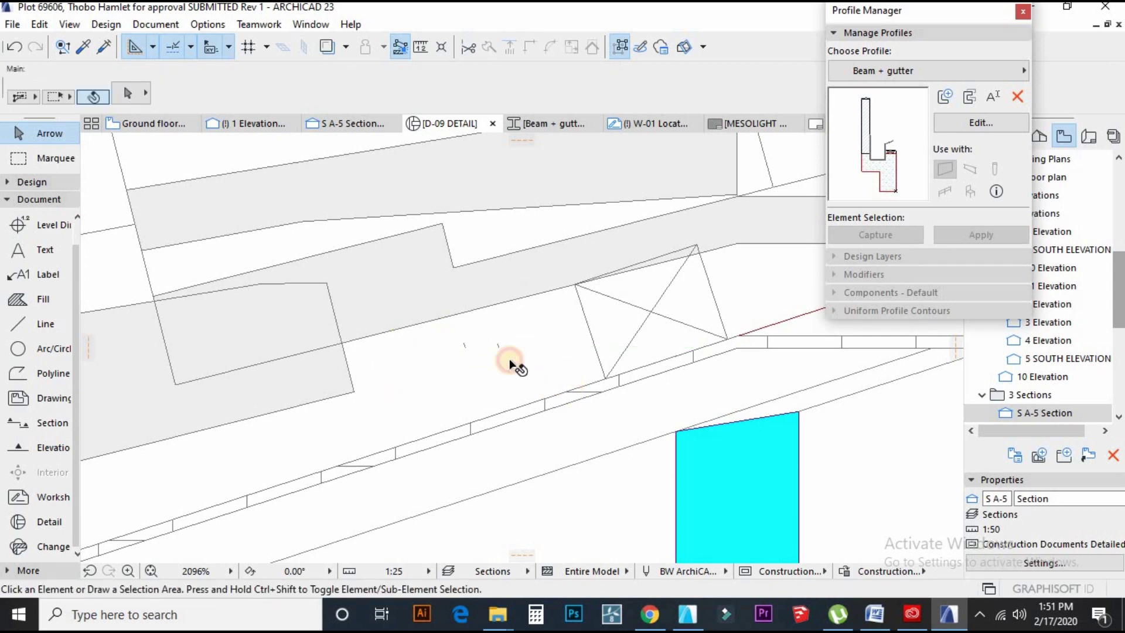
pyautogui.click(495, 347)
pyautogui.press('Delete')
pyautogui.click(464, 345)
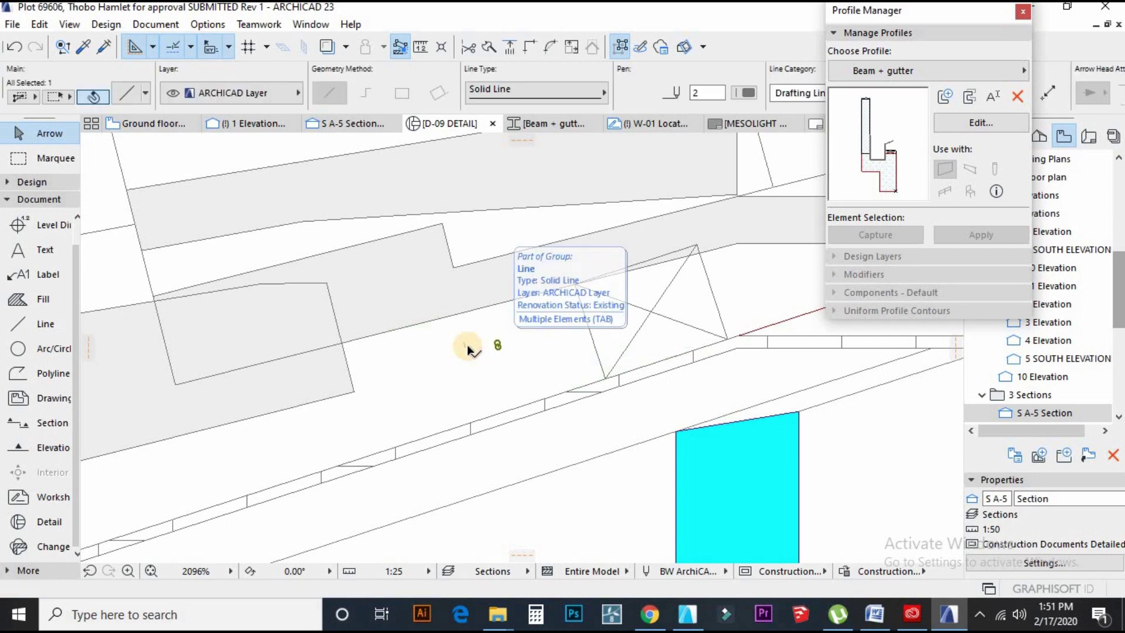
pyautogui.press('Delete')
# Move the shared endpoint of the second tile's two underside lines to the top corner of the copied batten.
pyautogui.scroll(4, 627, 302)
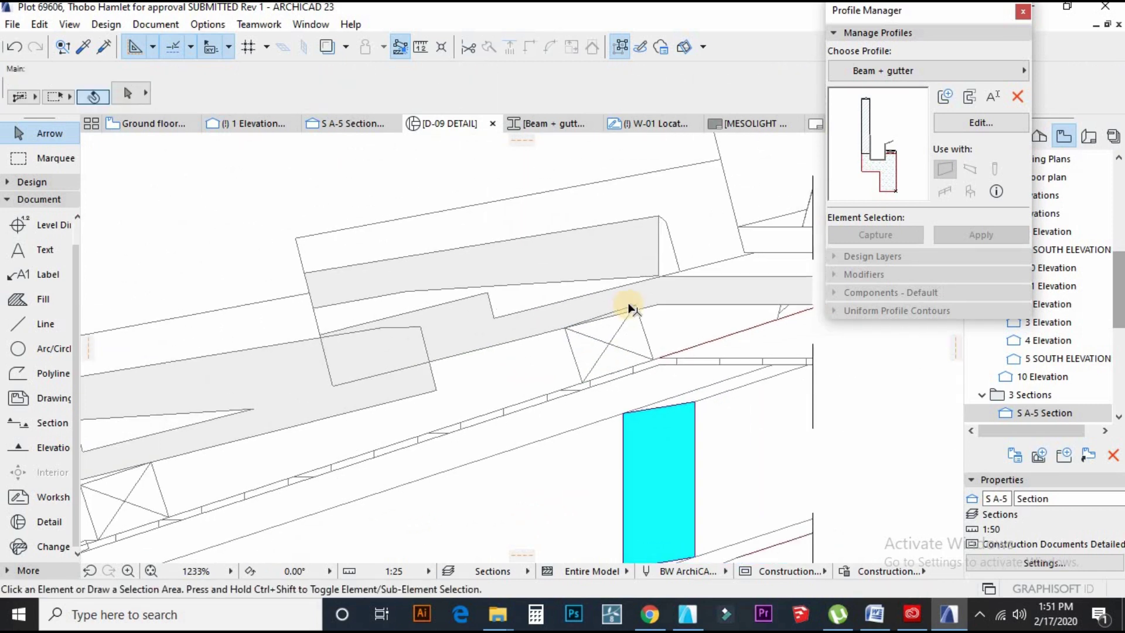
pyautogui.scroll(-8, 658, 322)
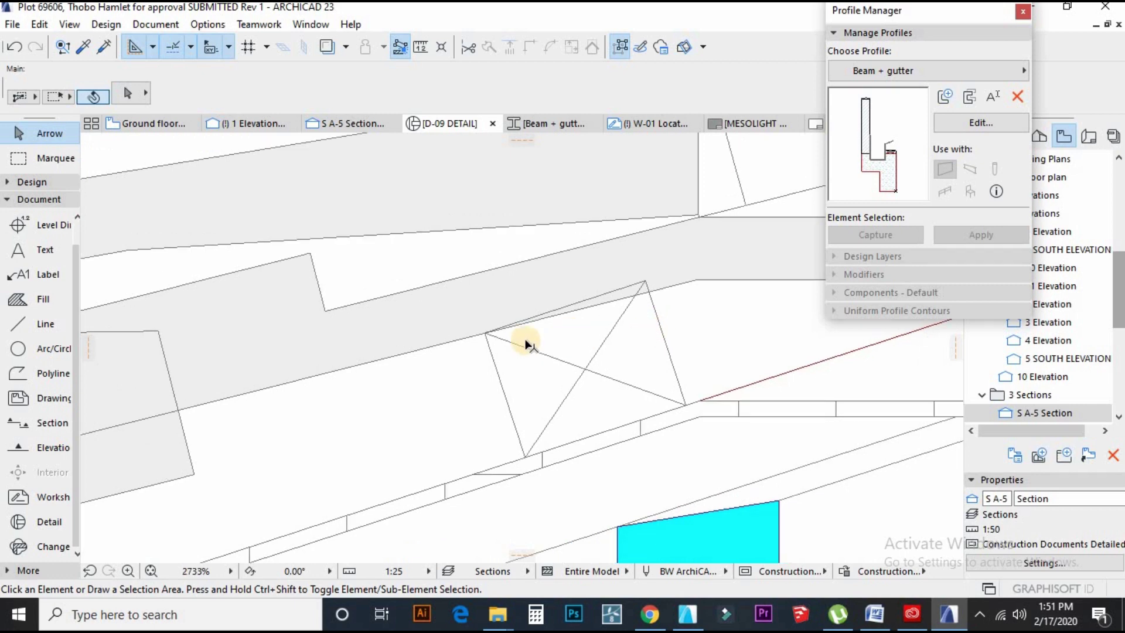
pyautogui.scroll(1, 621, 340)
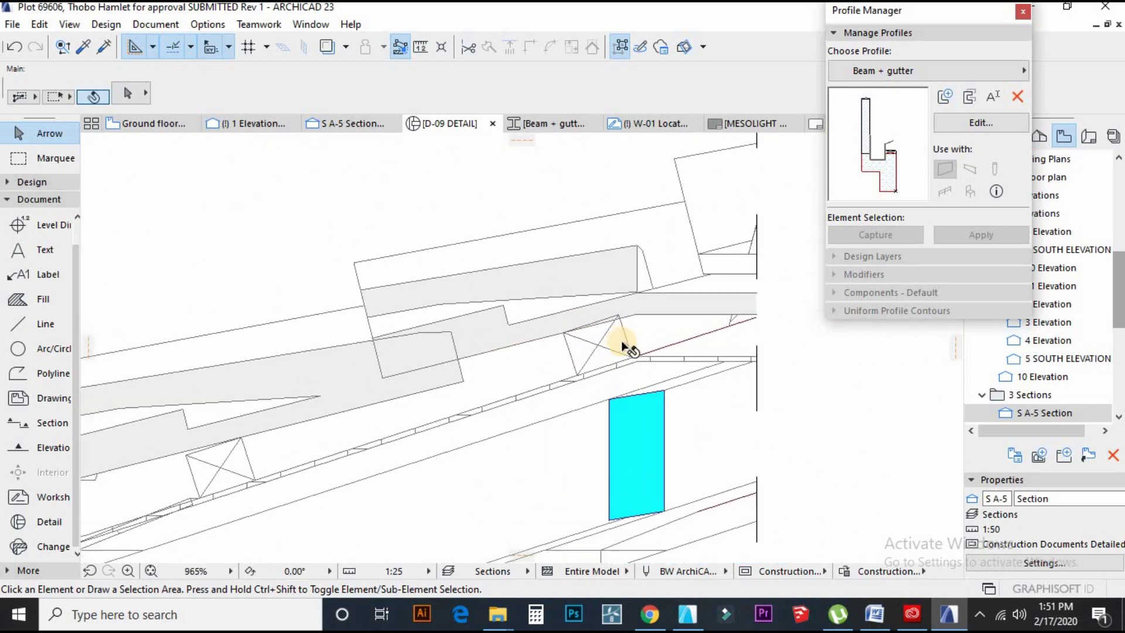
pyautogui.scroll(2, 618, 337)
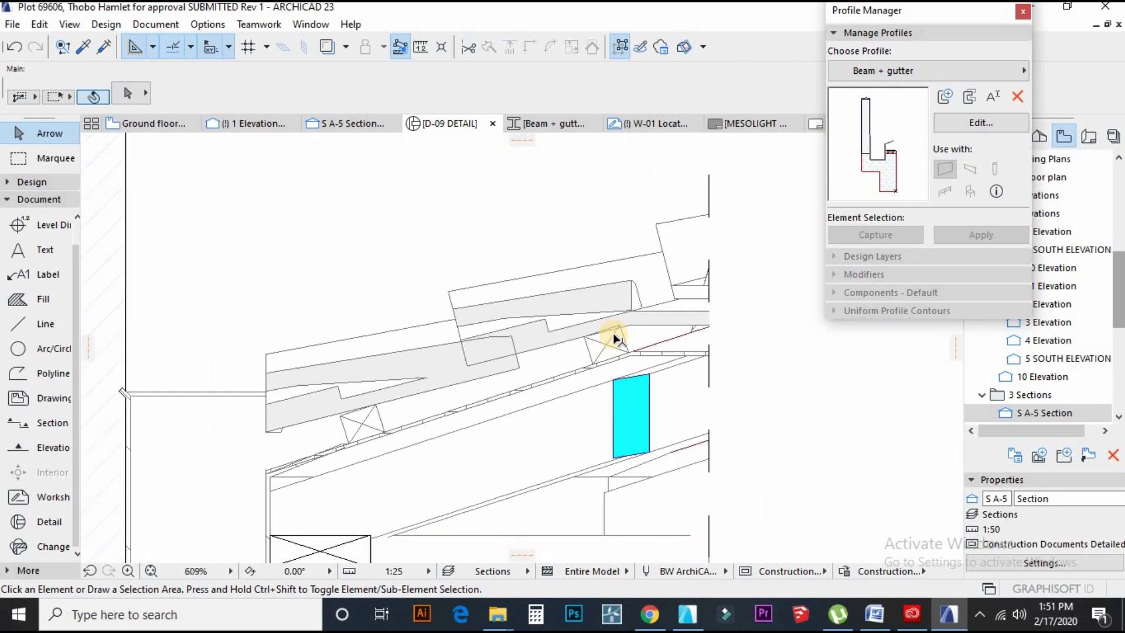
pyautogui.scroll(5, 668, 320)
pyautogui.click(707, 313)
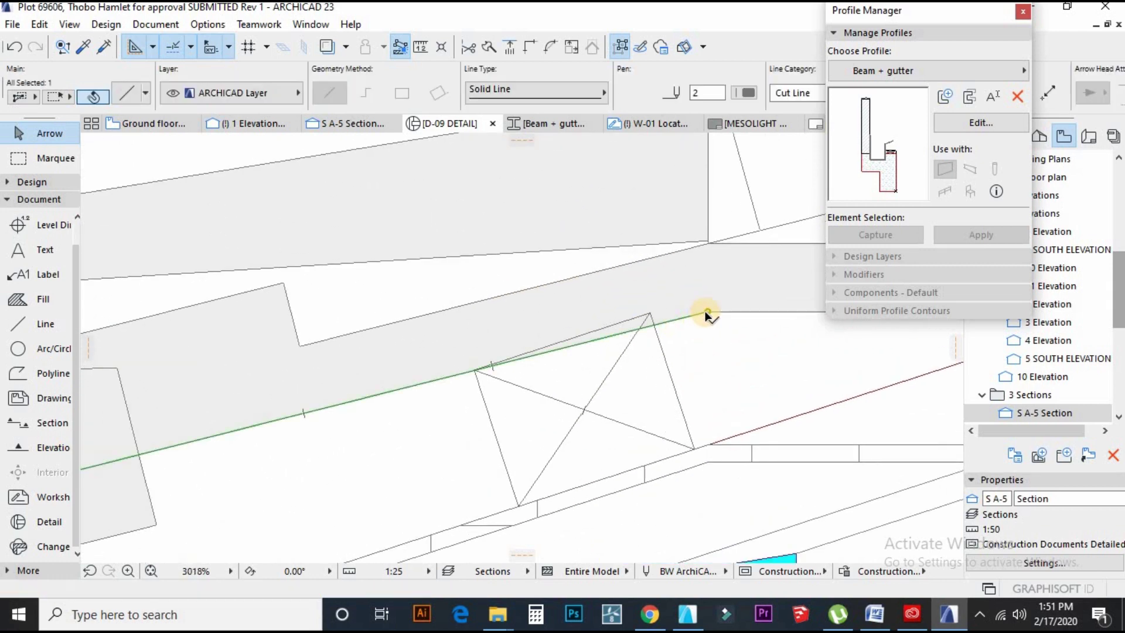
pyautogui.keyDown('shift'); pyautogui.click(708, 312); pyautogui.keyUp('shift')
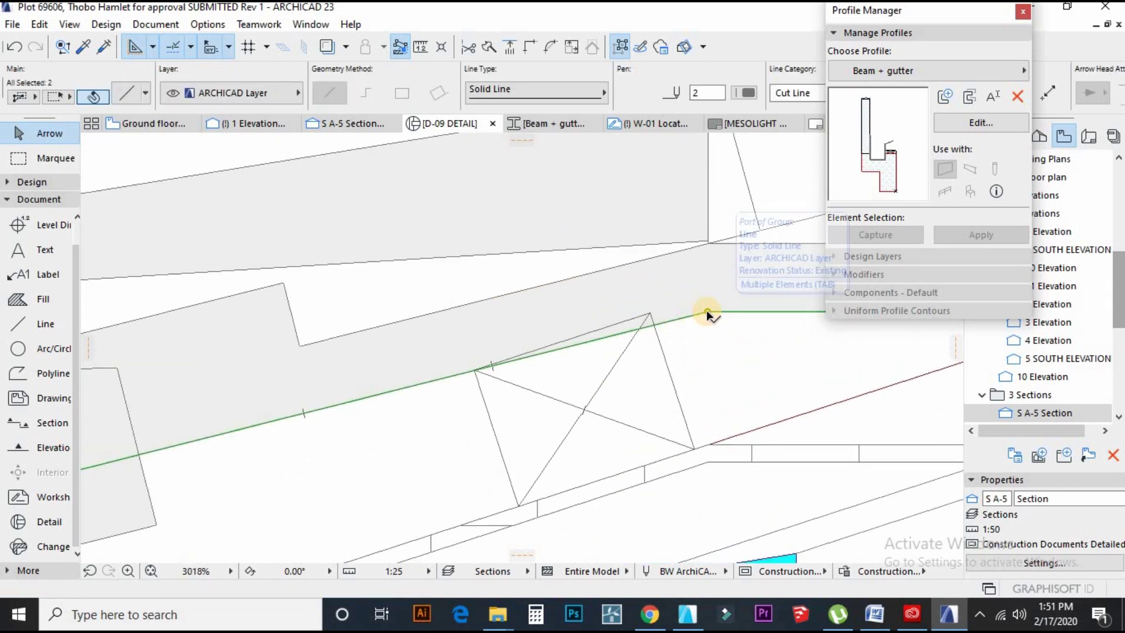
pyautogui.click(706, 311)
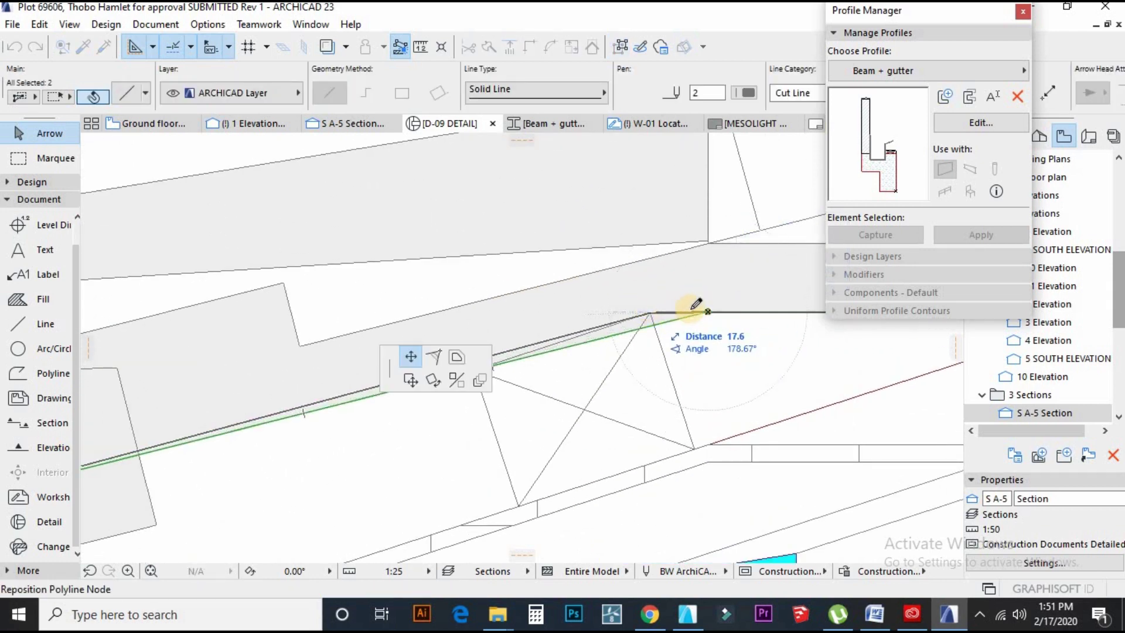
pyautogui.click(650, 309)
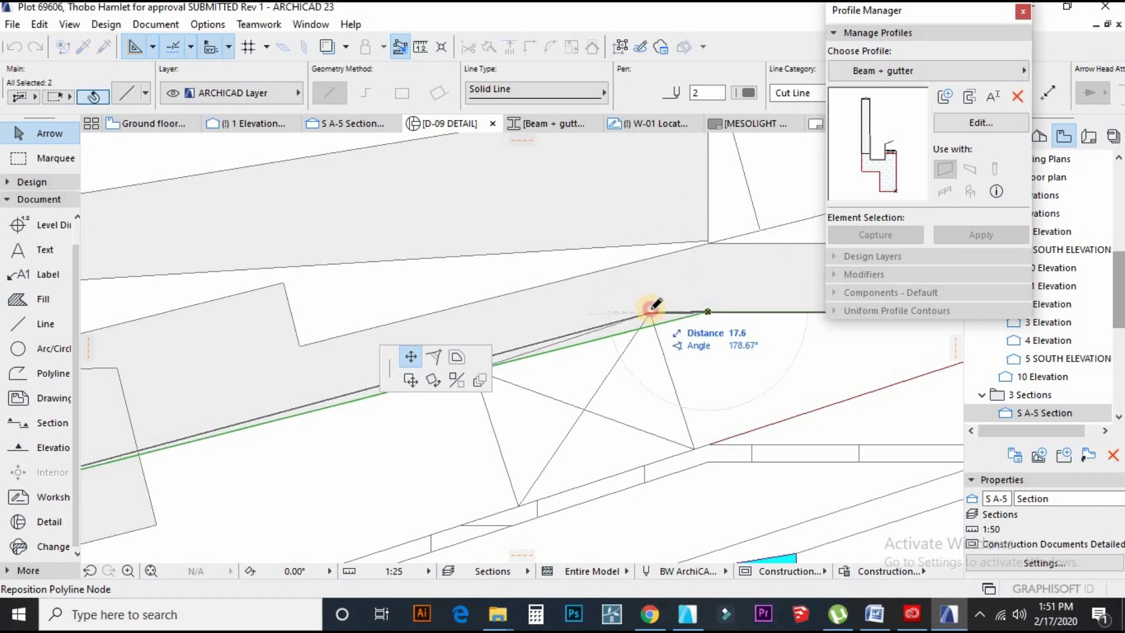
pyautogui.scroll(-3, 530, 346)
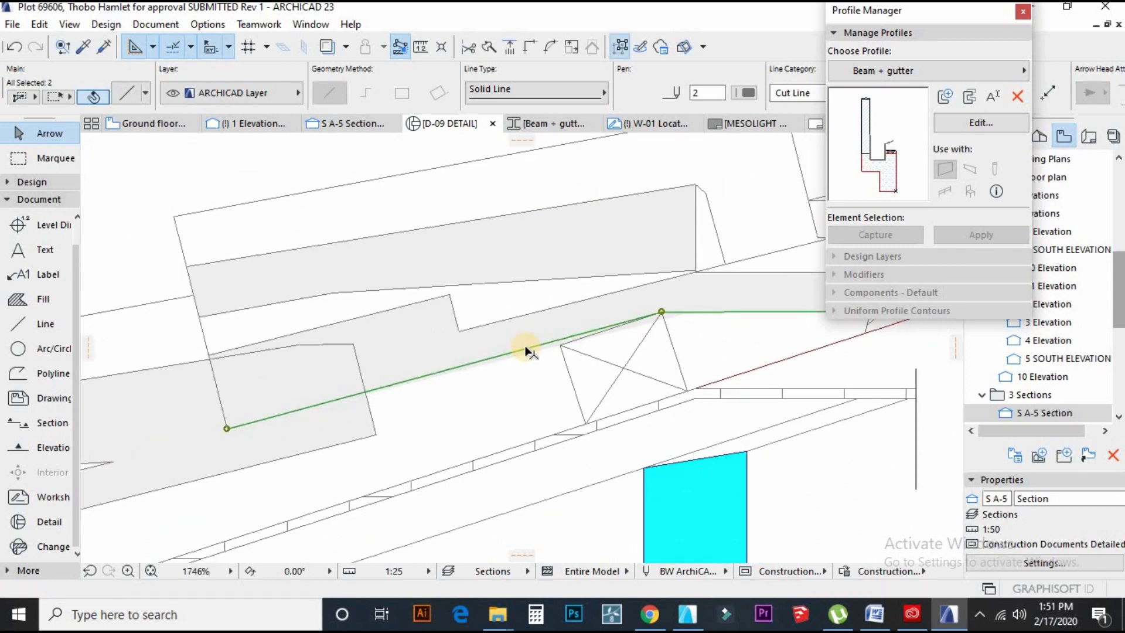
# Delete the Air Space fill surrounding the copied batten beneath the second tile.
pyautogui.scroll(3, 530, 351)
pyautogui.click(548, 359)
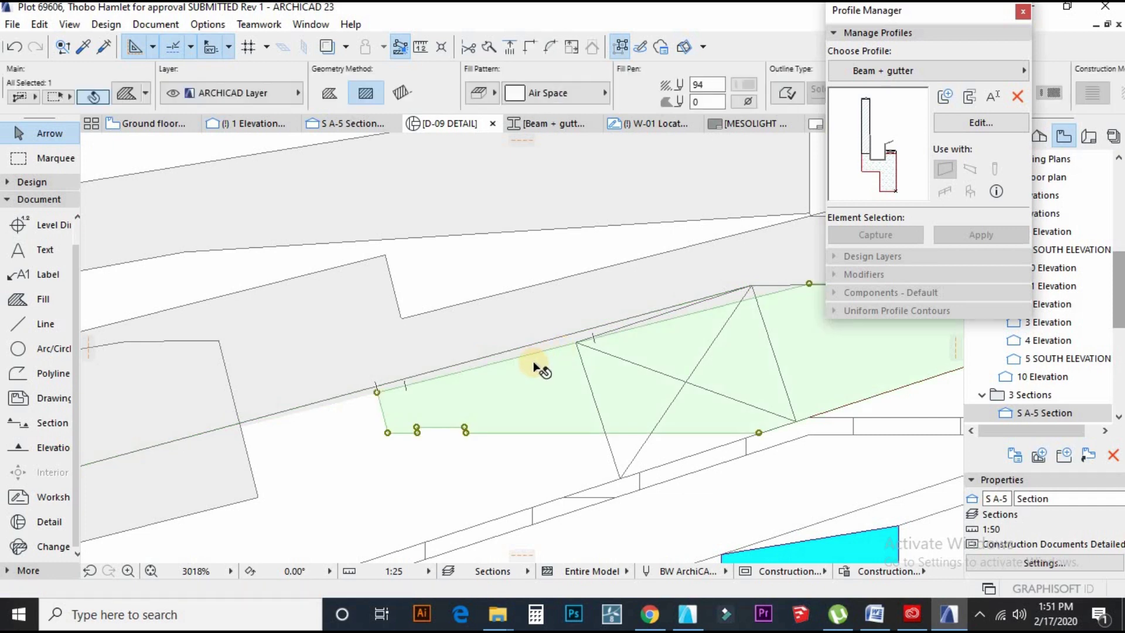
pyautogui.click(533, 369)
pyautogui.click(530, 371)
pyautogui.press('Delete')
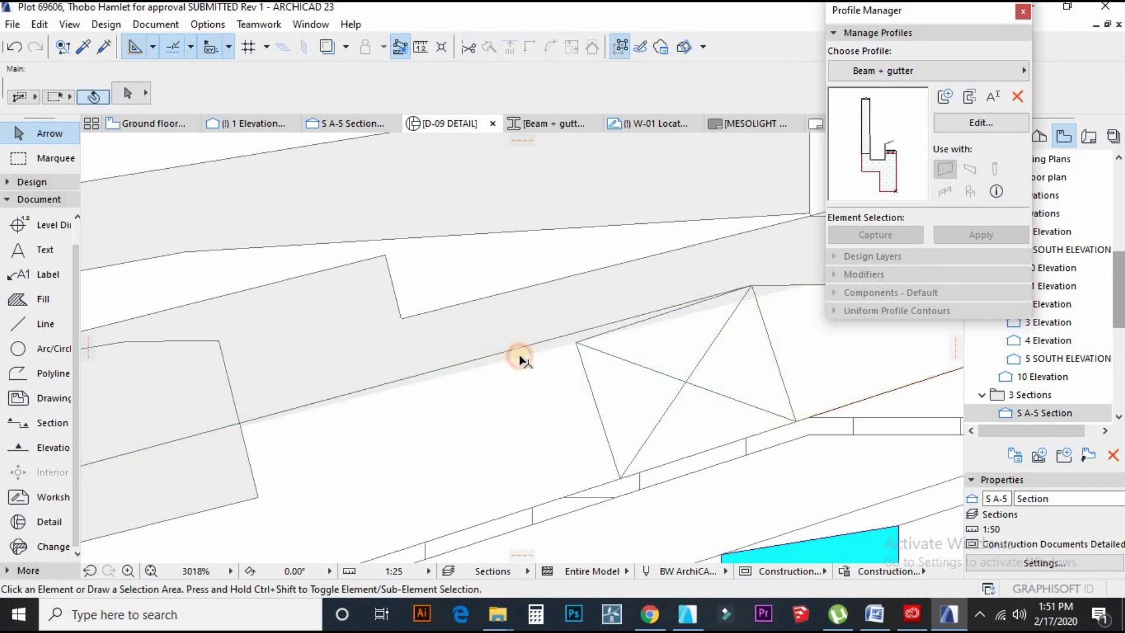
# Reshape the second tile's two adjoining grey fills by moving their shared lower corner to the batten's top corner.
pyautogui.click(519, 354)
pyautogui.scroll(-4, 655, 341)
pyautogui.scroll(3, 674, 322)
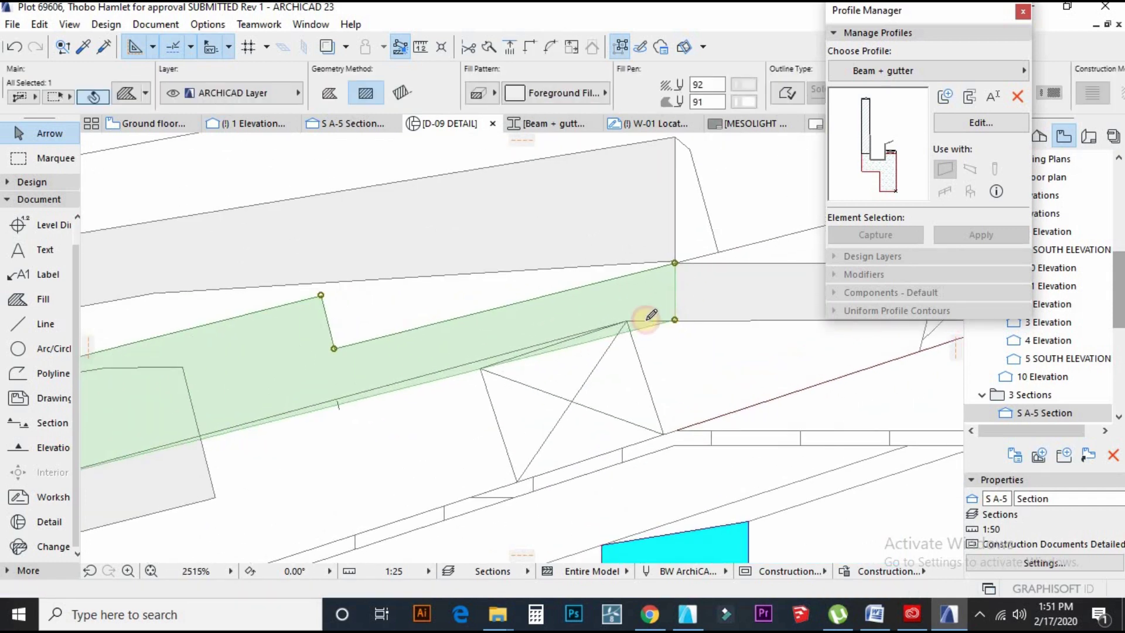
pyautogui.click(675, 320)
pyautogui.click(626, 321)
pyautogui.click(721, 306)
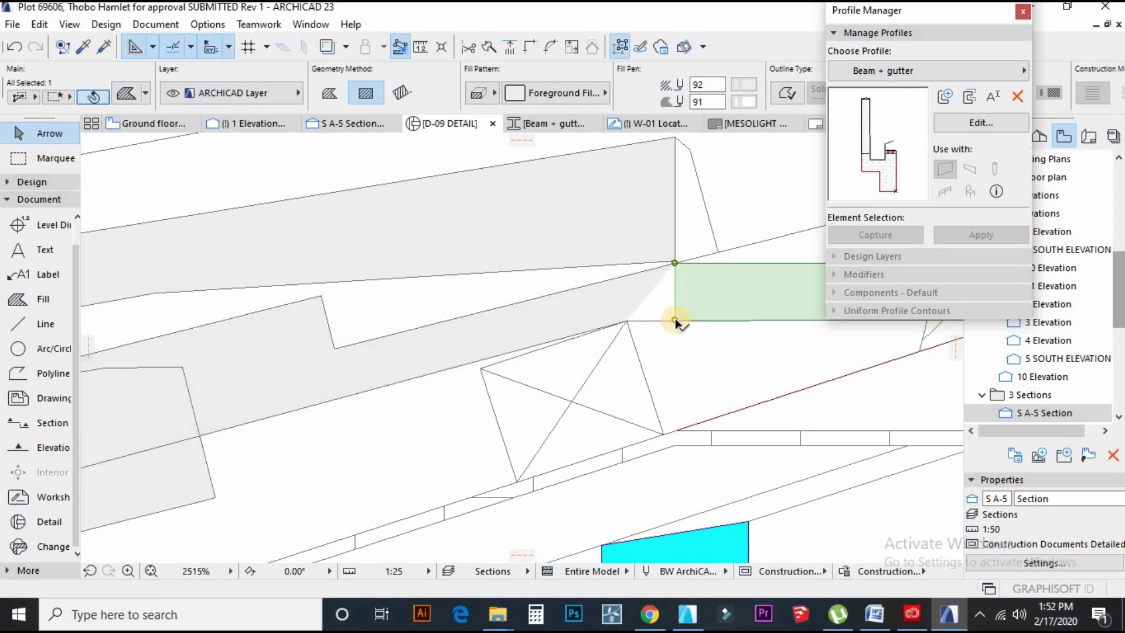
pyautogui.click(675, 319)
pyautogui.click(664, 345)
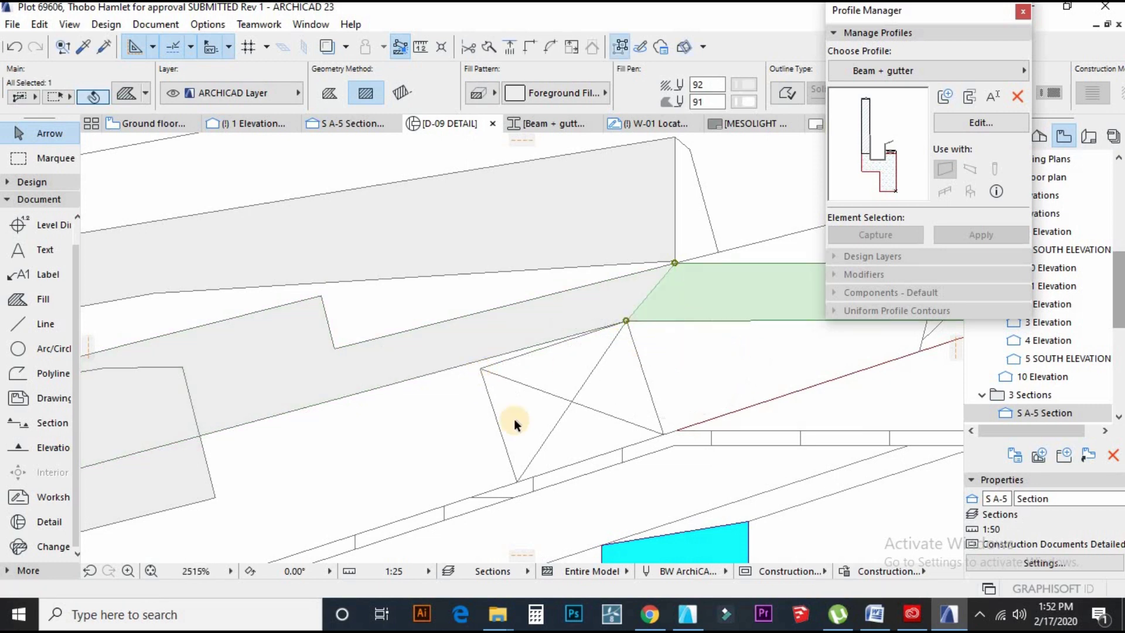
pyautogui.scroll(-3, 528, 419)
pyautogui.click(557, 290)
# Delete the small Air Space fill and leftover short lines between the second tile's underside and the sloping red line.
pyautogui.scroll(6, 680, 316)
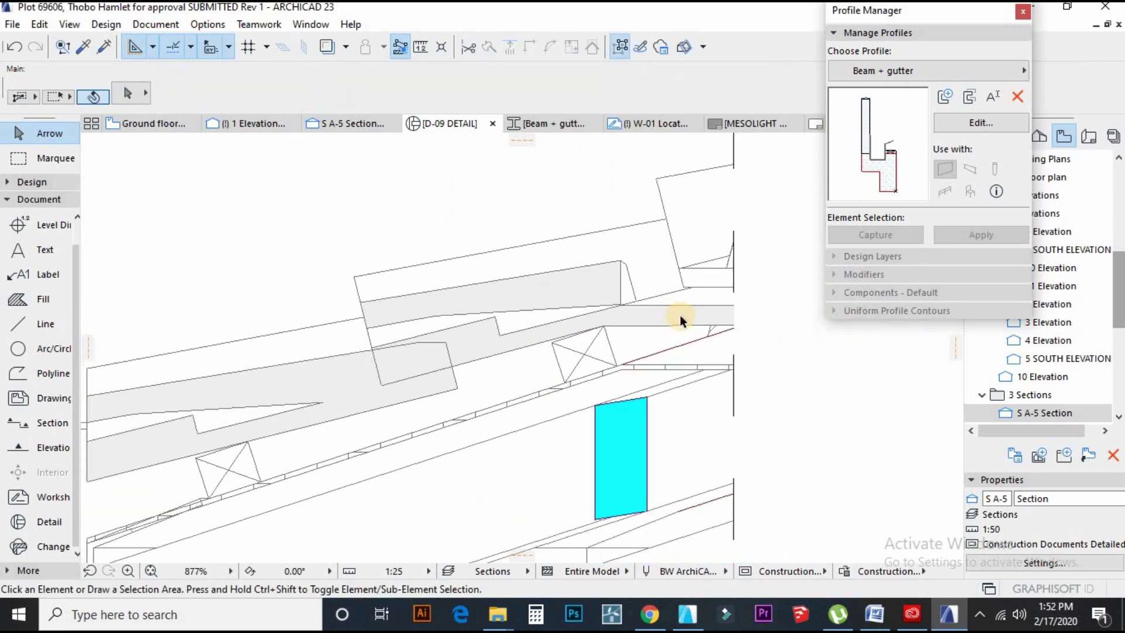
pyautogui.click(659, 343)
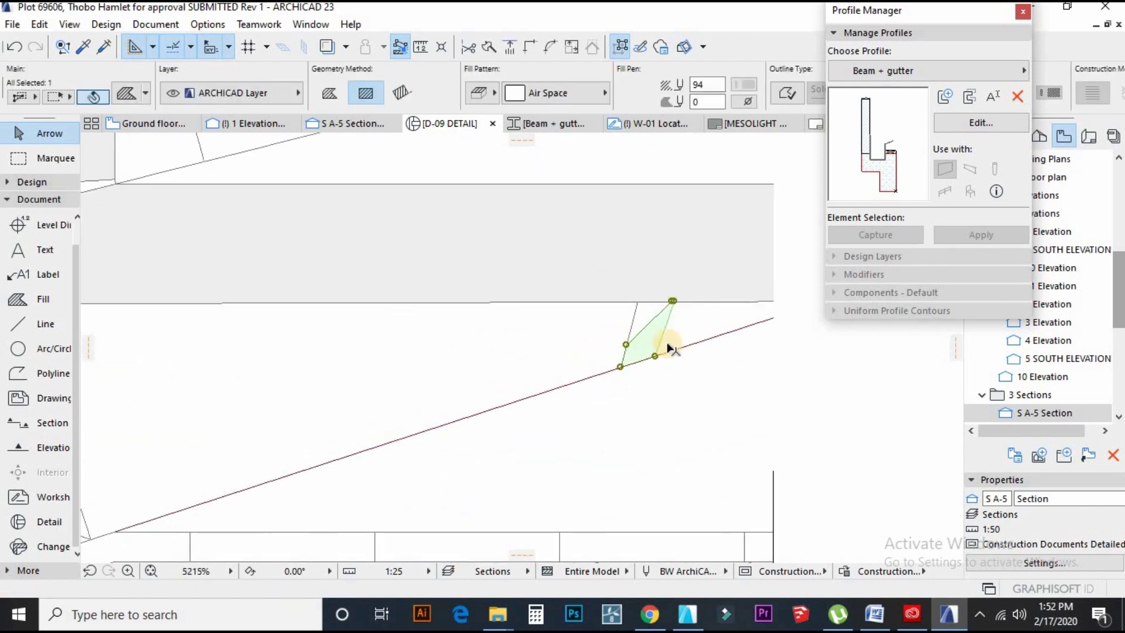
pyautogui.click(649, 323)
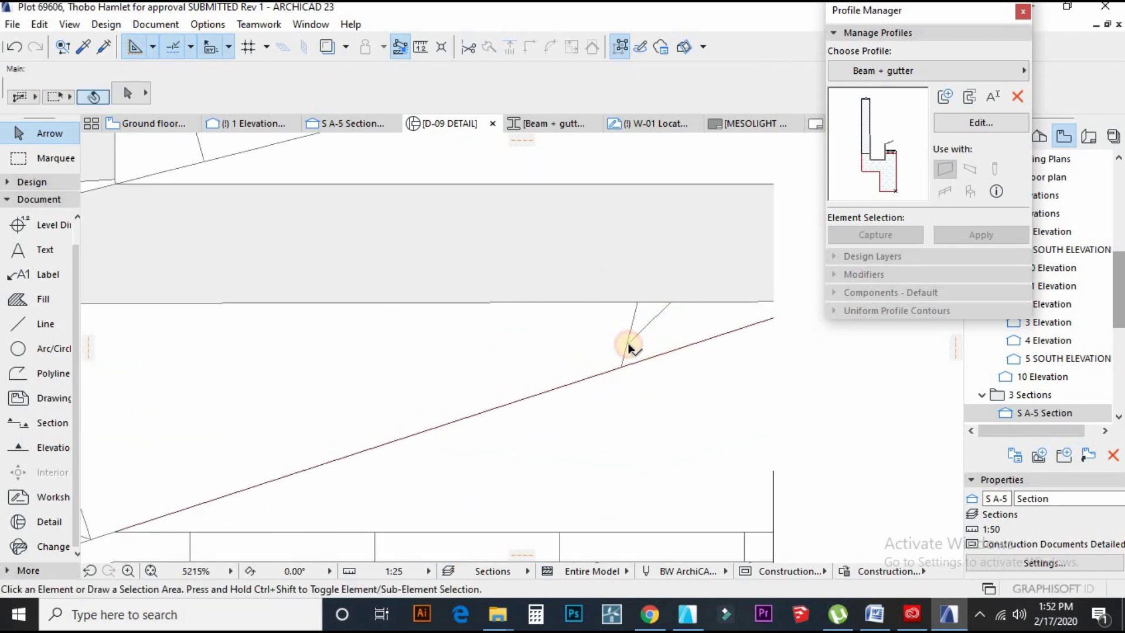
pyautogui.click(633, 332)
pyautogui.press('Escape')
pyautogui.scroll(-1, 633, 258)
pyautogui.scroll(-4, 633, 258)
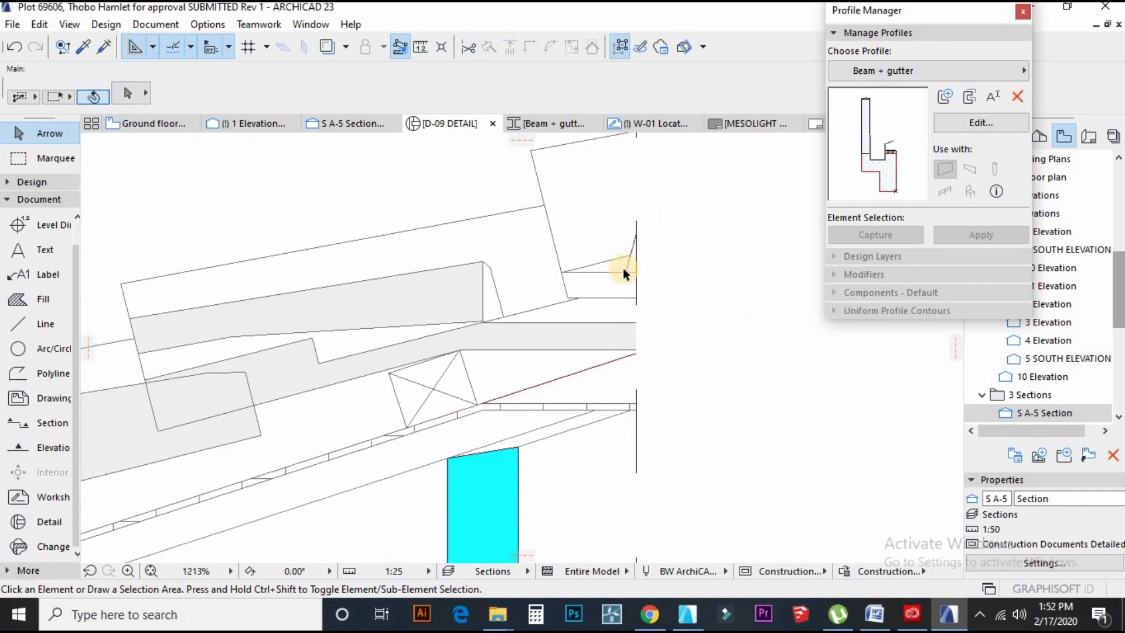
# Delete the triangular Air Space fill below the rafter's underside together with the lines bounding it and the short leftover vertical line.
pyautogui.scroll(-10, 657, 305)
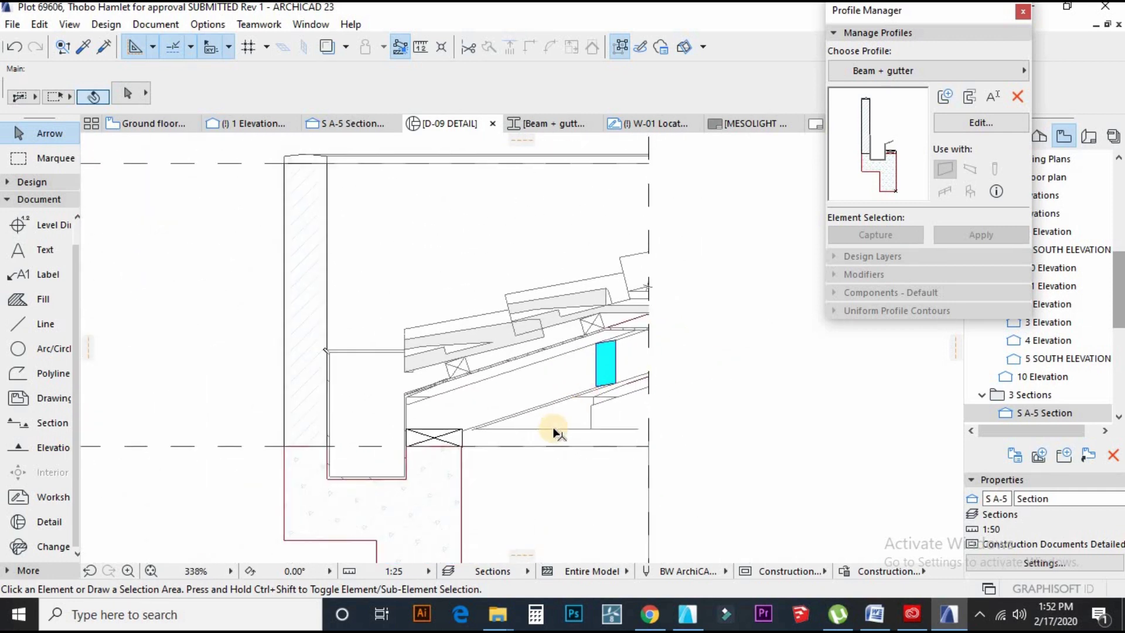
pyautogui.scroll(6, 642, 316)
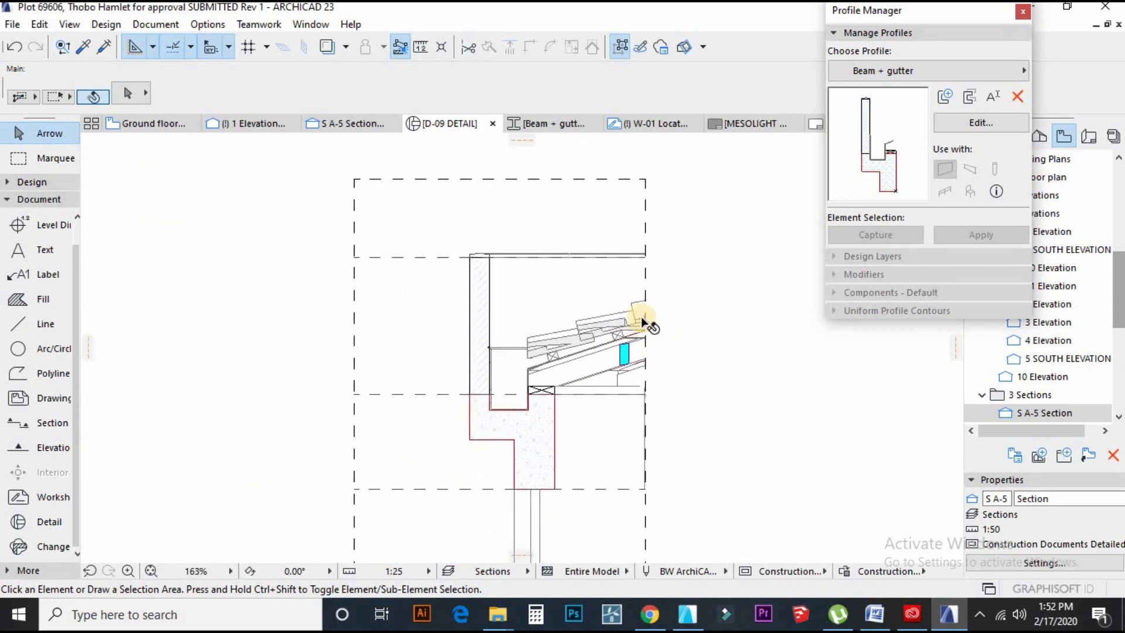
pyautogui.scroll(-8, 487, 445)
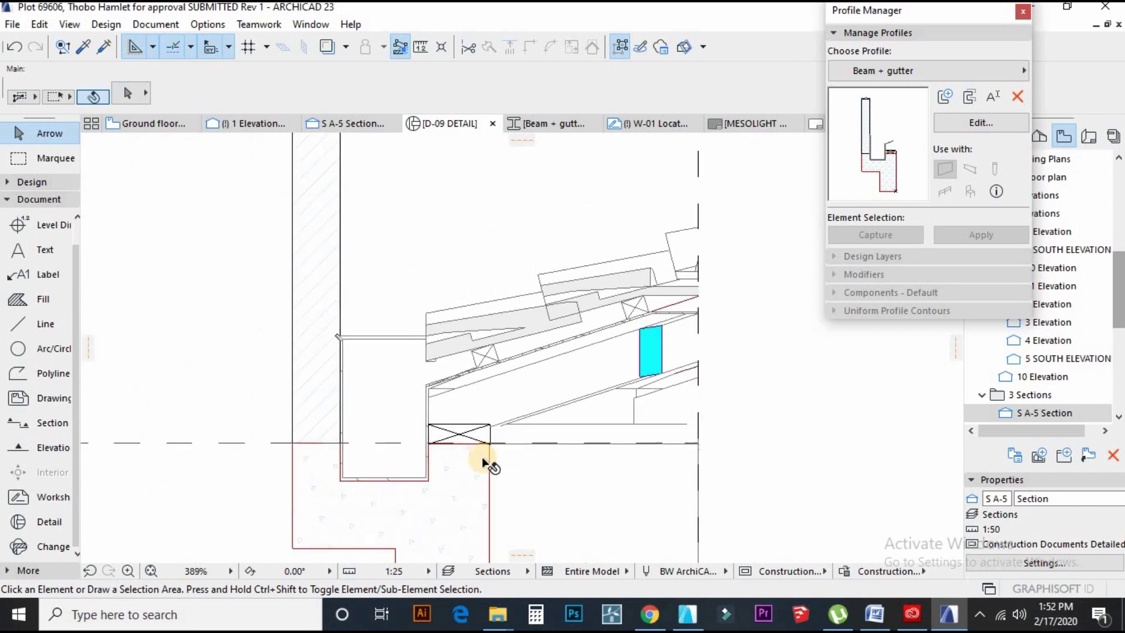
pyautogui.scroll(10, 667, 370)
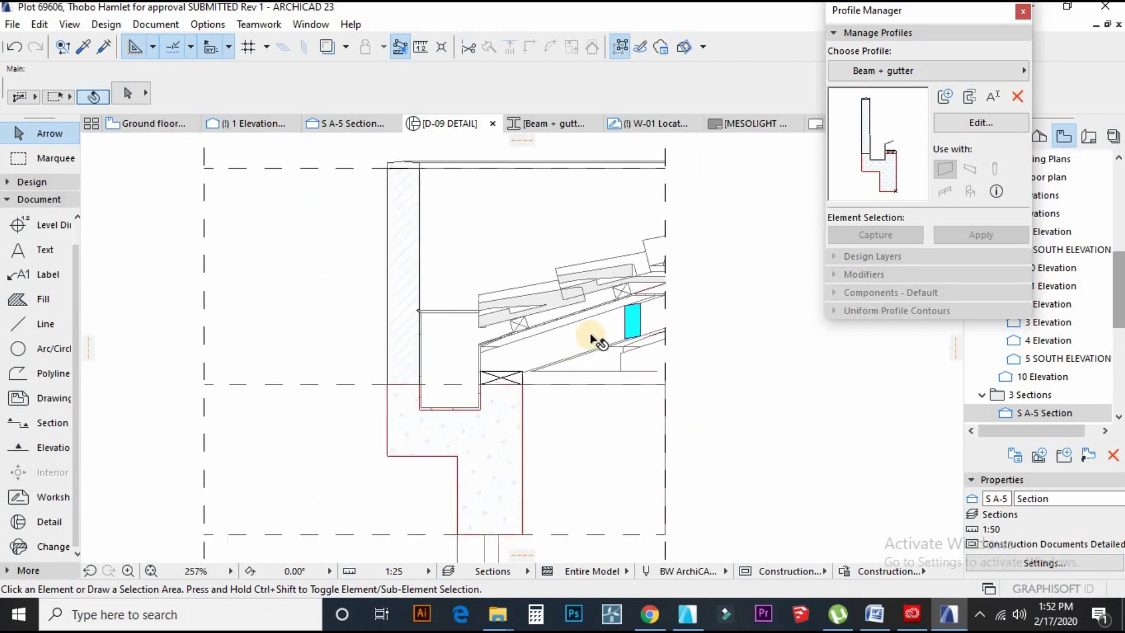
pyautogui.keyDown('shift'); pyautogui.click(563, 342); pyautogui.keyUp('shift')
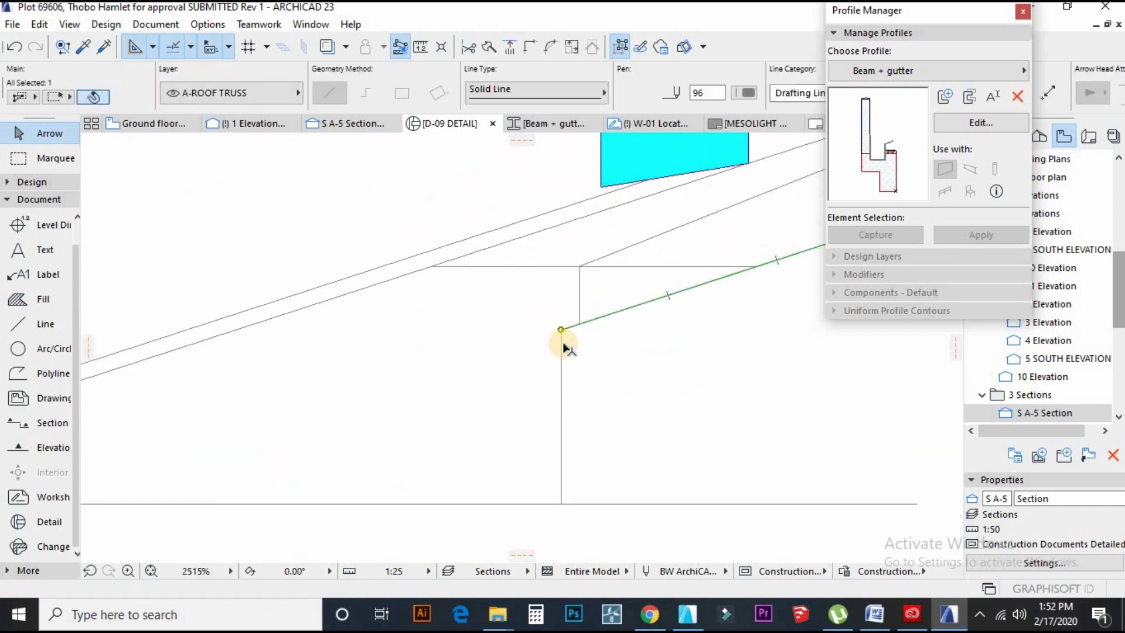
pyautogui.keyDown('shift'); pyautogui.click(577, 296); pyautogui.keyUp('shift')
pyautogui.keyDown('shift'); pyautogui.click(607, 252); pyautogui.keyUp('shift')
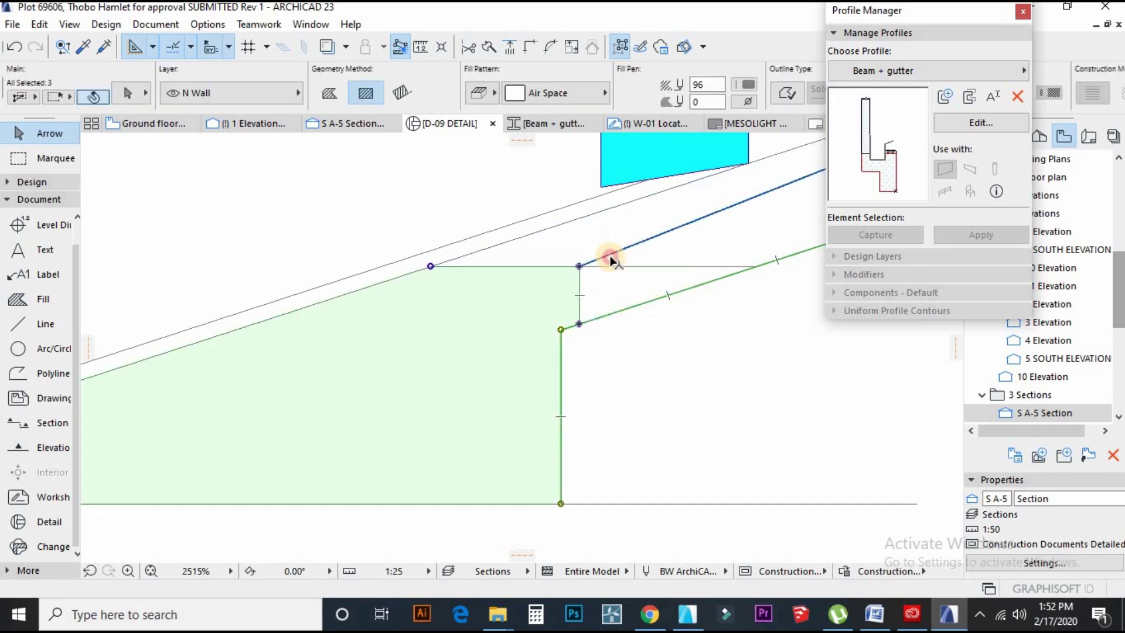
pyautogui.keyDown('shift'); pyautogui.click(623, 266); pyautogui.keyUp('shift')
pyautogui.scroll(-3, 543, 378)
pyautogui.scroll(-2, 608, 401)
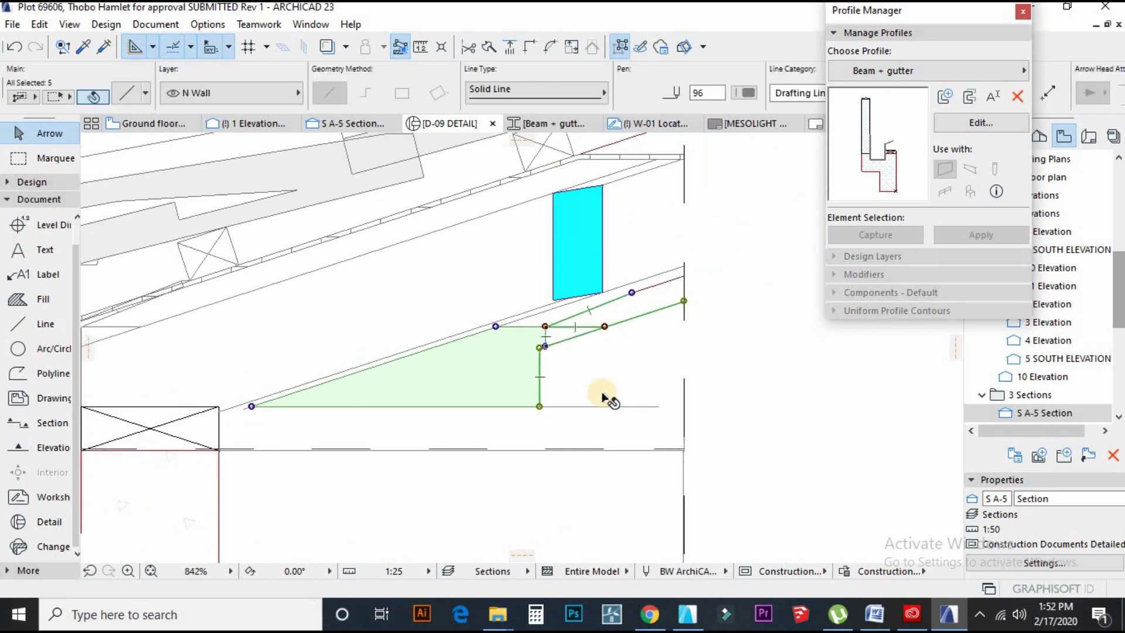
pyautogui.click(541, 327)
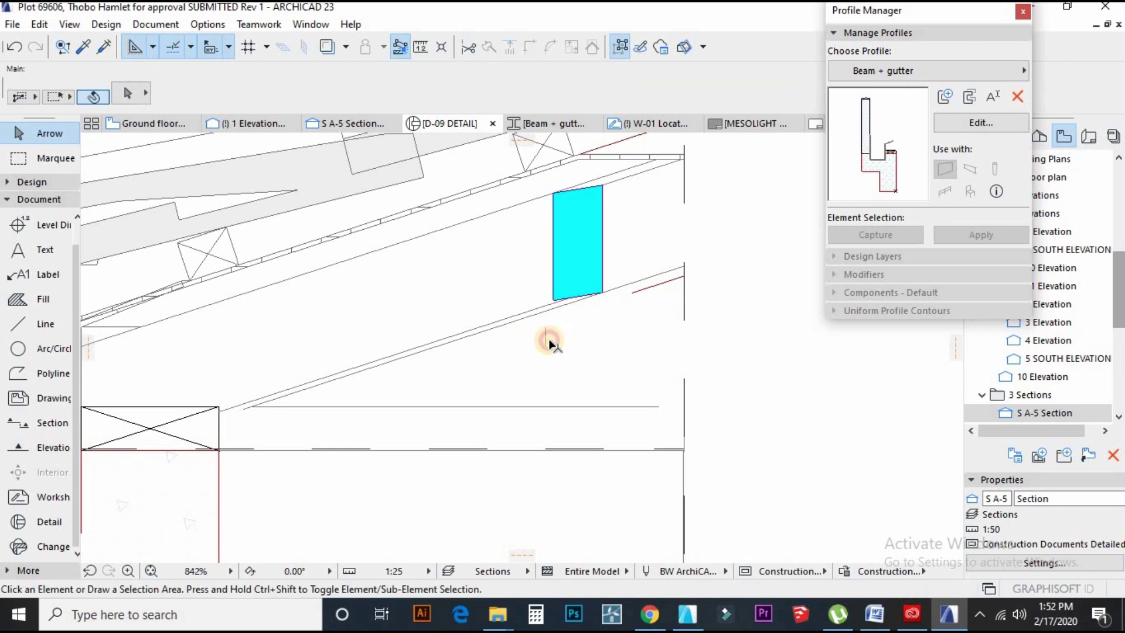
pyautogui.press('Delete')
# Delete the short red sloping line and the thin horizontal line remaining beneath the rafter.
pyautogui.click(662, 284)
pyautogui.press('Delete')
pyautogui.click(505, 406)
pyautogui.press('Delete')
# Delete the stray lines running parallel just beneath the rafter's lower edge, starting near the crossed wall plate.
pyautogui.scroll(-4, 485, 402)
pyautogui.scroll(3, 512, 403)
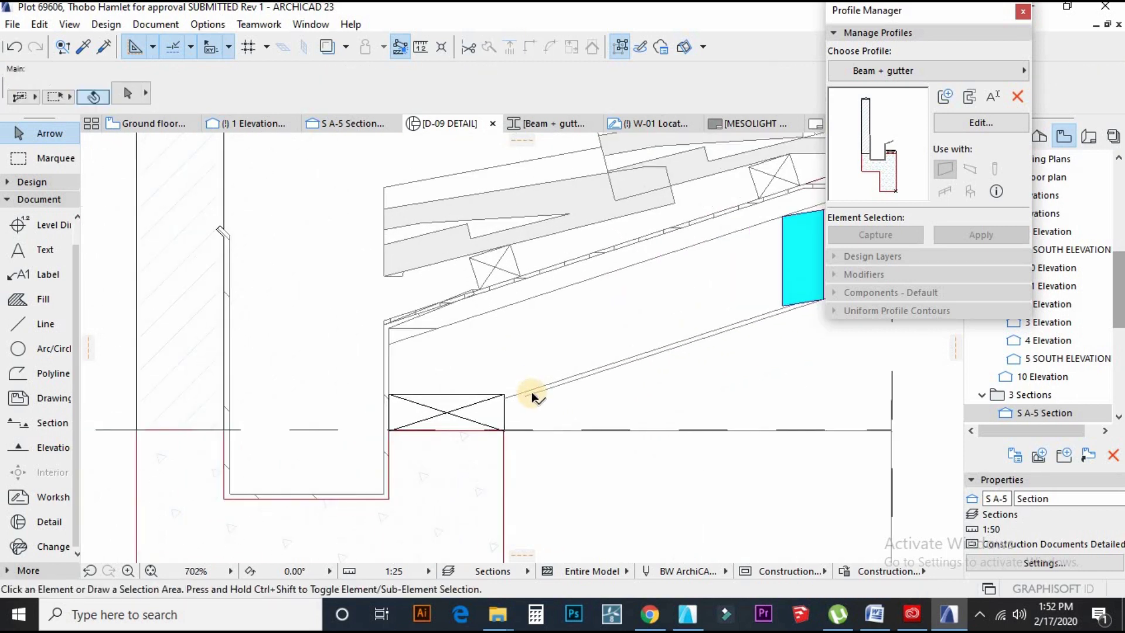
pyautogui.click(540, 391)
pyautogui.press('Delete')
pyautogui.click(557, 388)
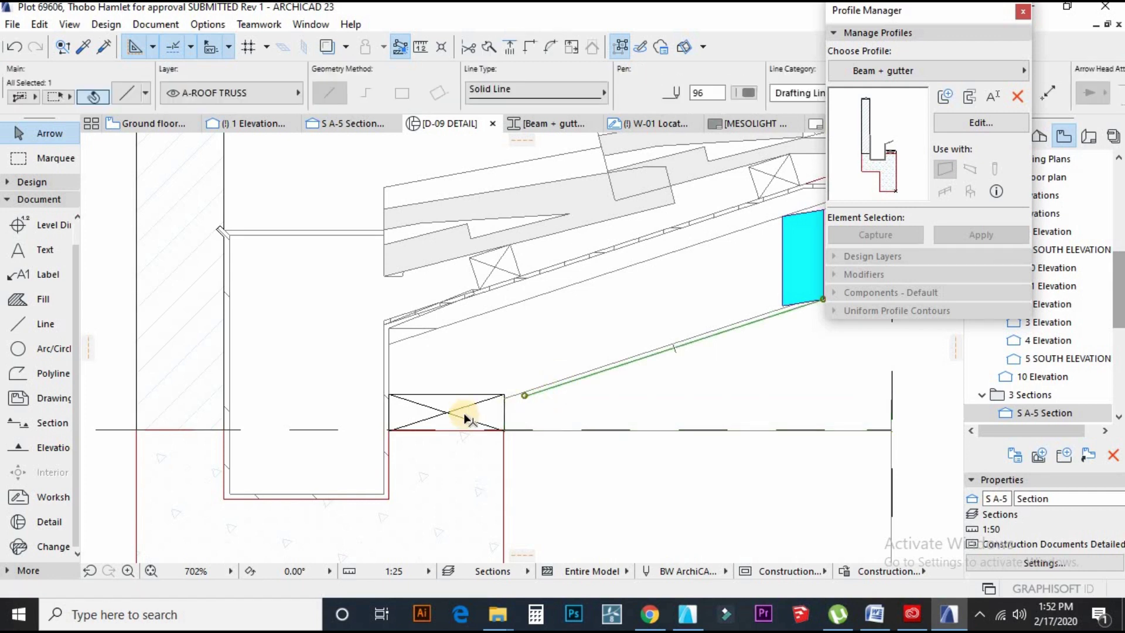
pyautogui.press('Delete')
pyautogui.scroll(-1, 463, 413)
pyautogui.scroll(-2, 644, 347)
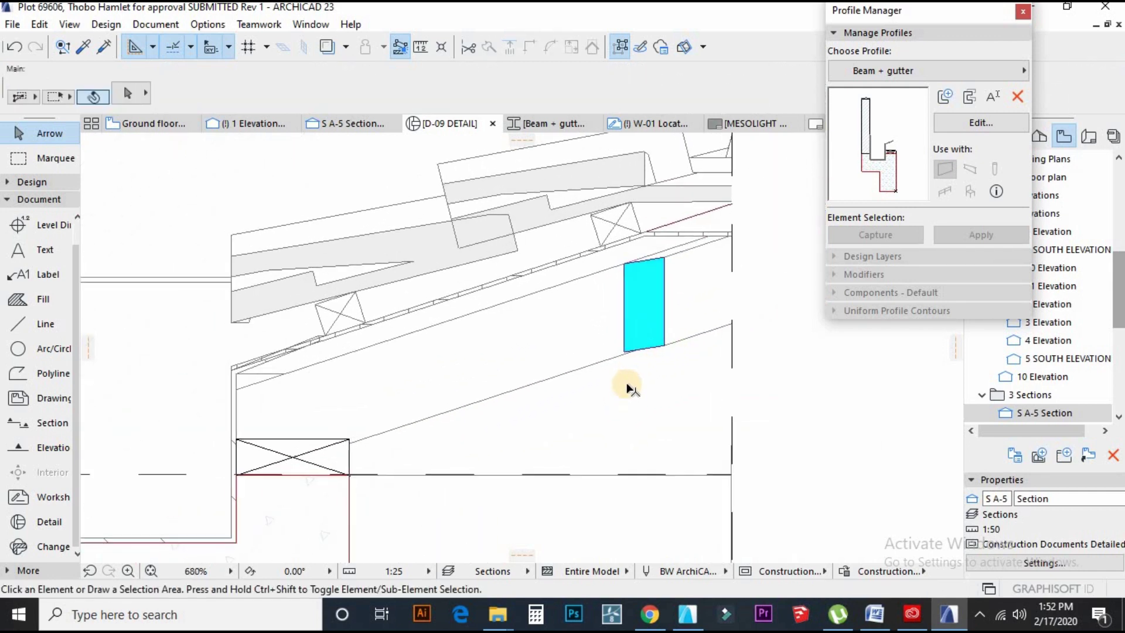
pyautogui.scroll(5, 649, 409)
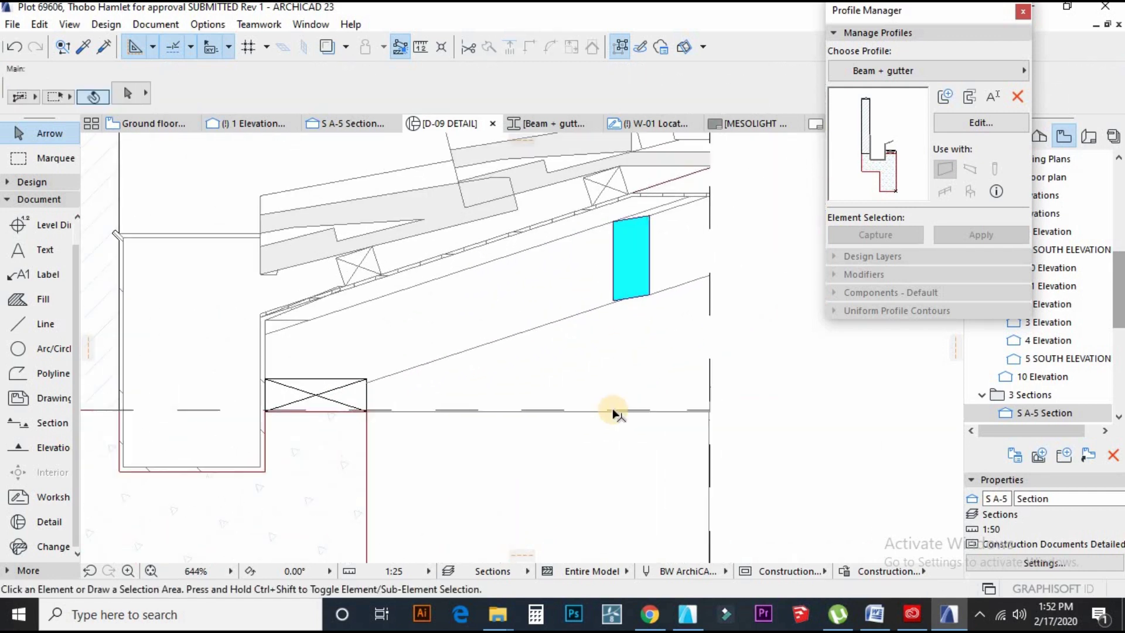
pyautogui.click(611, 405)
pyautogui.scroll(-6, 577, 434)
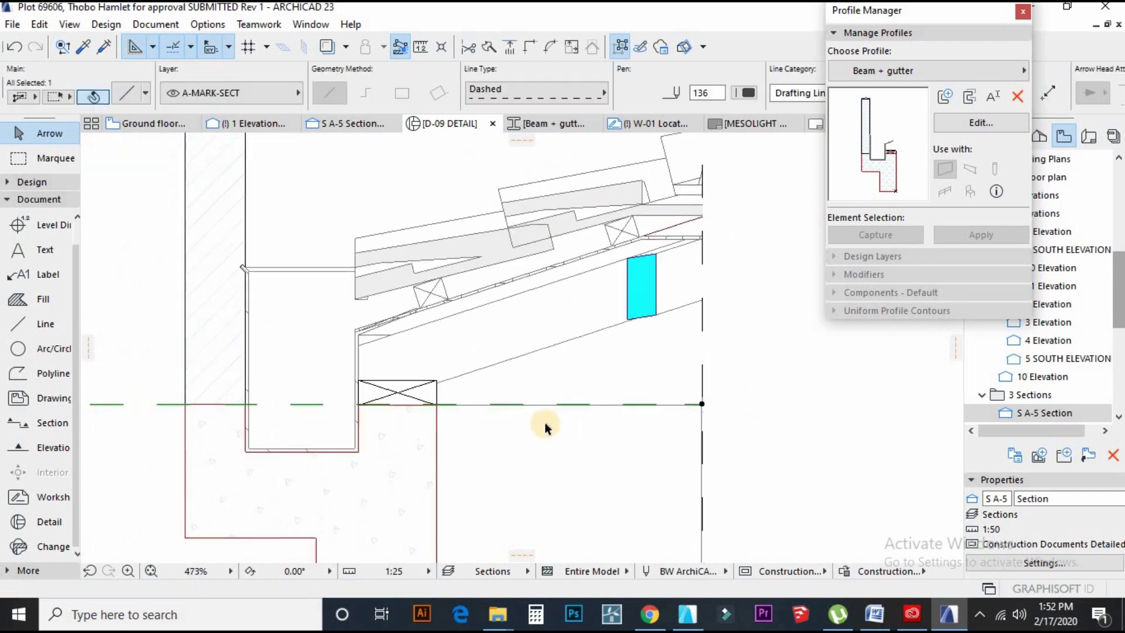
pyautogui.scroll(7, 554, 421)
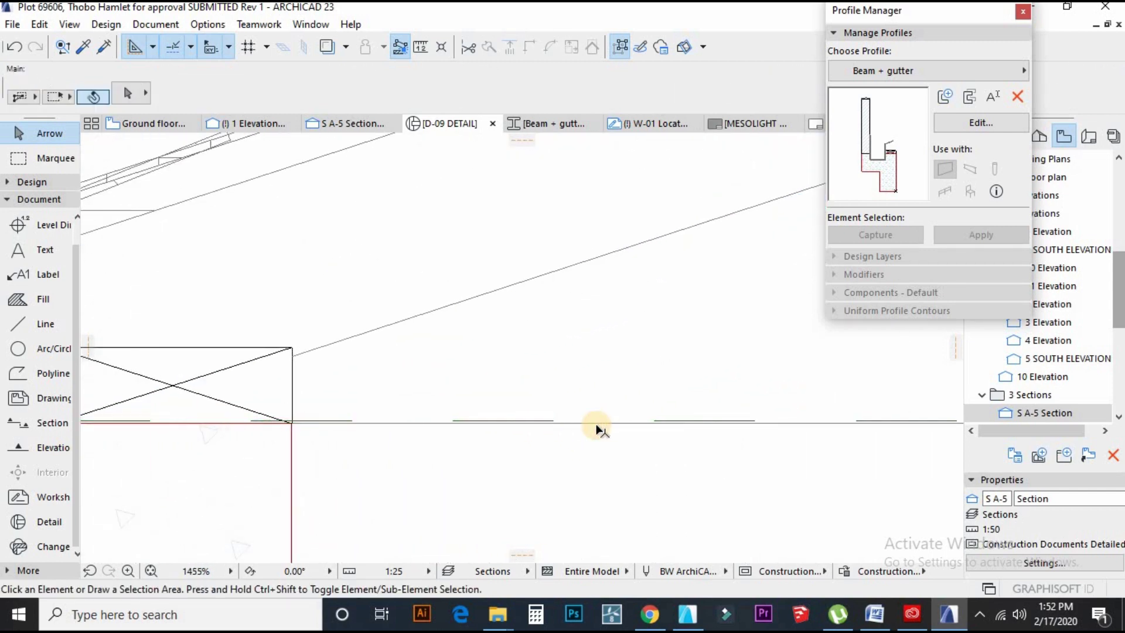
pyautogui.scroll(-4, 562, 424)
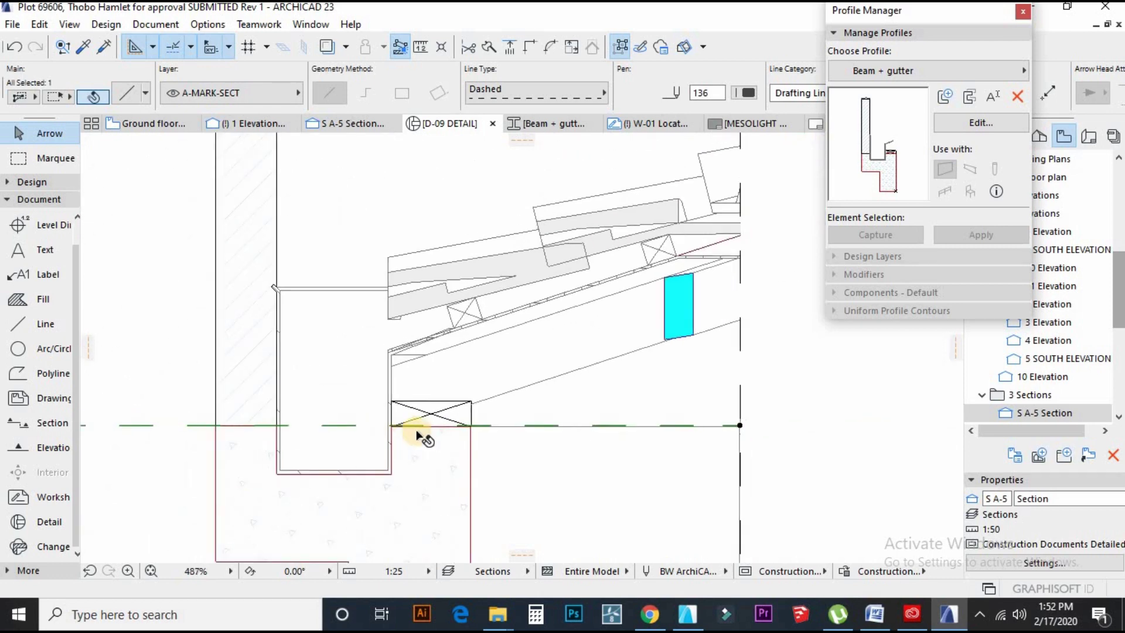
pyautogui.press('Escape')
# Delete the two solid line segments running along the dashed horizontal line between the wall plate and the detail boundary.
pyautogui.scroll(5, 724, 431)
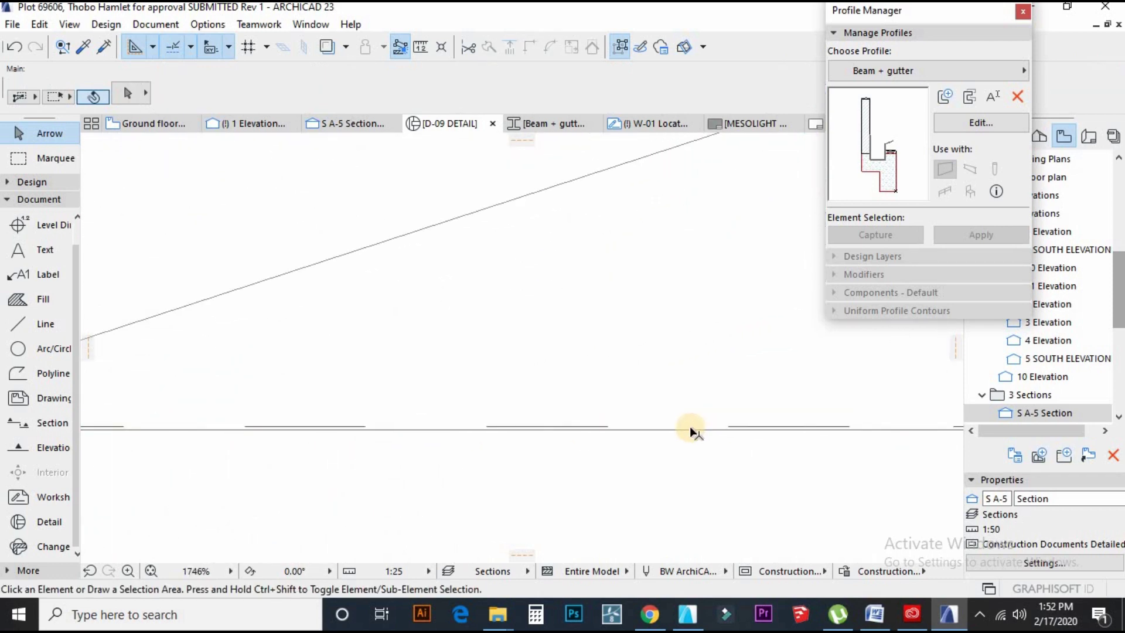
pyautogui.click(691, 430)
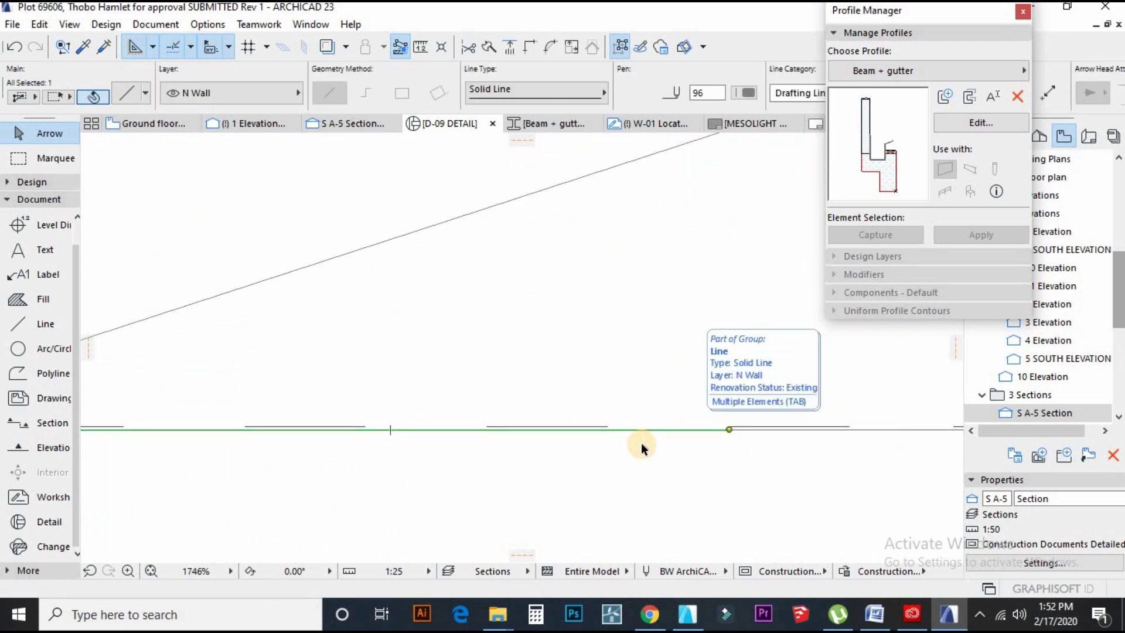
pyautogui.scroll(-4, 642, 443)
pyautogui.press('Escape')
pyautogui.scroll(5, 726, 438)
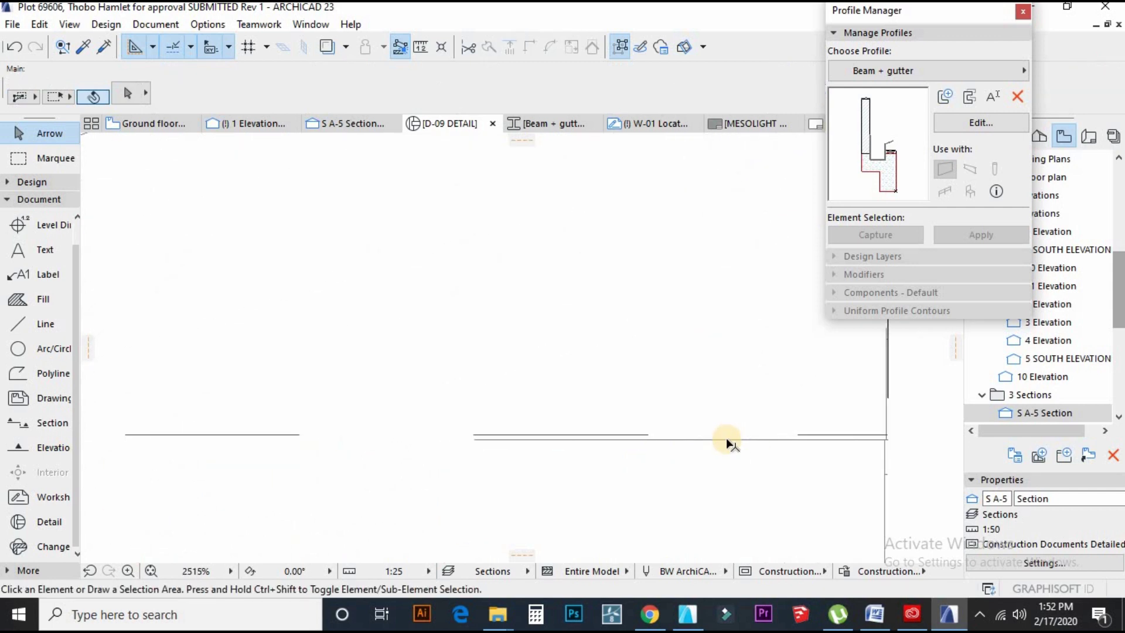
pyautogui.click(696, 451)
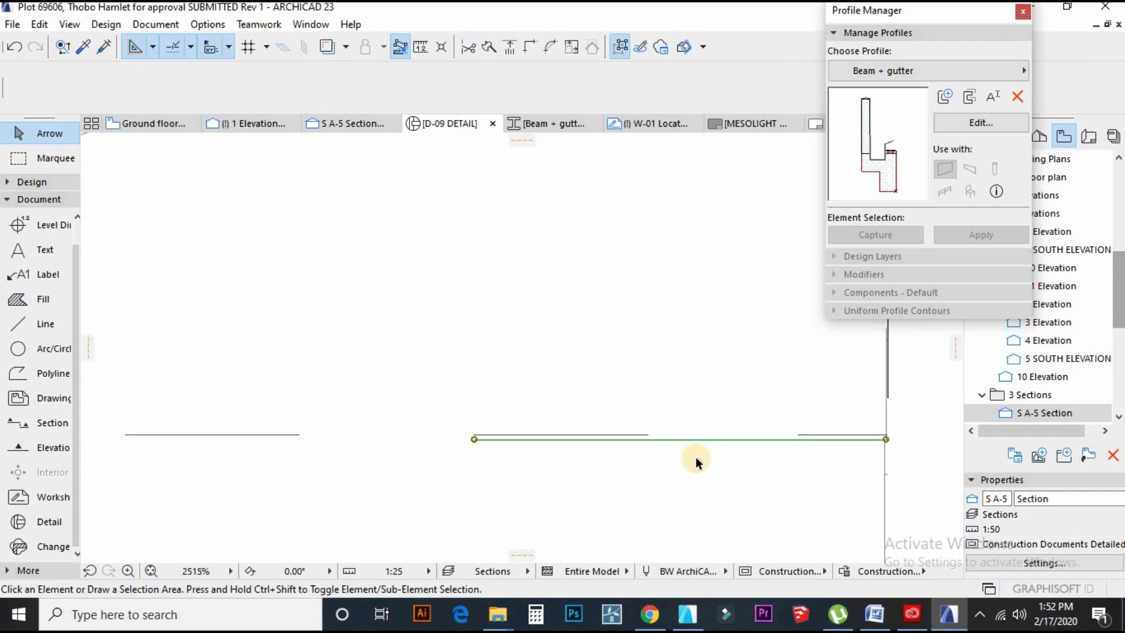
pyautogui.press('Escape')
pyautogui.scroll(-4, 695, 413)
pyautogui.scroll(-7, 695, 412)
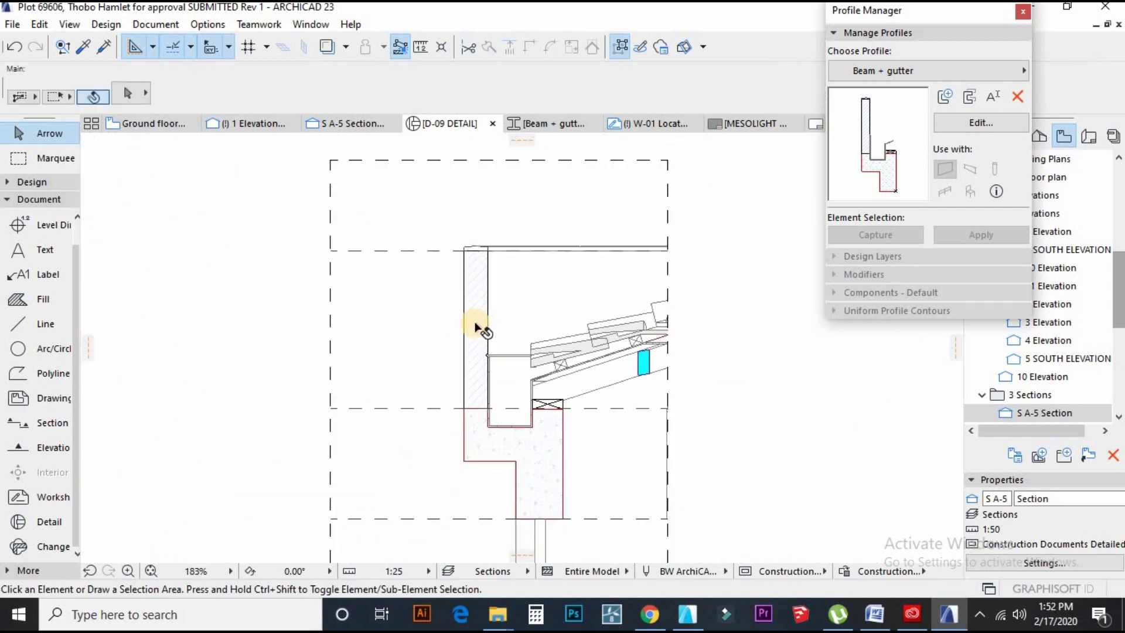
# Examine the overall eaves detail, checking the concrete beam fill, gutter, wall and roof edge for remaining stray elements.
pyautogui.scroll(2, 574, 466)
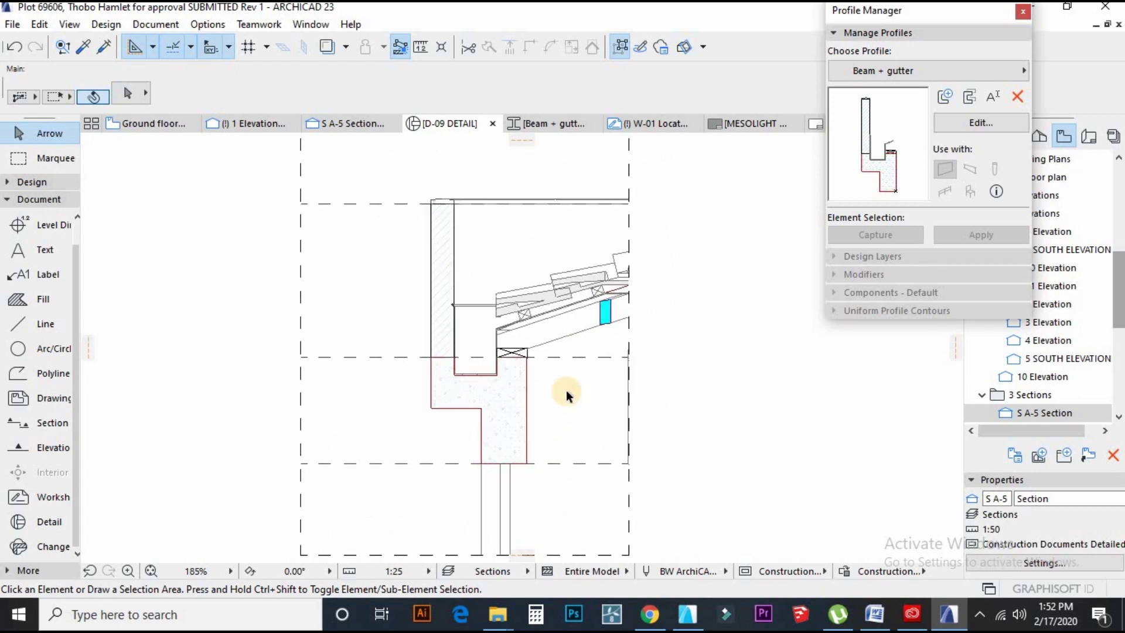
pyautogui.scroll(3, 502, 345)
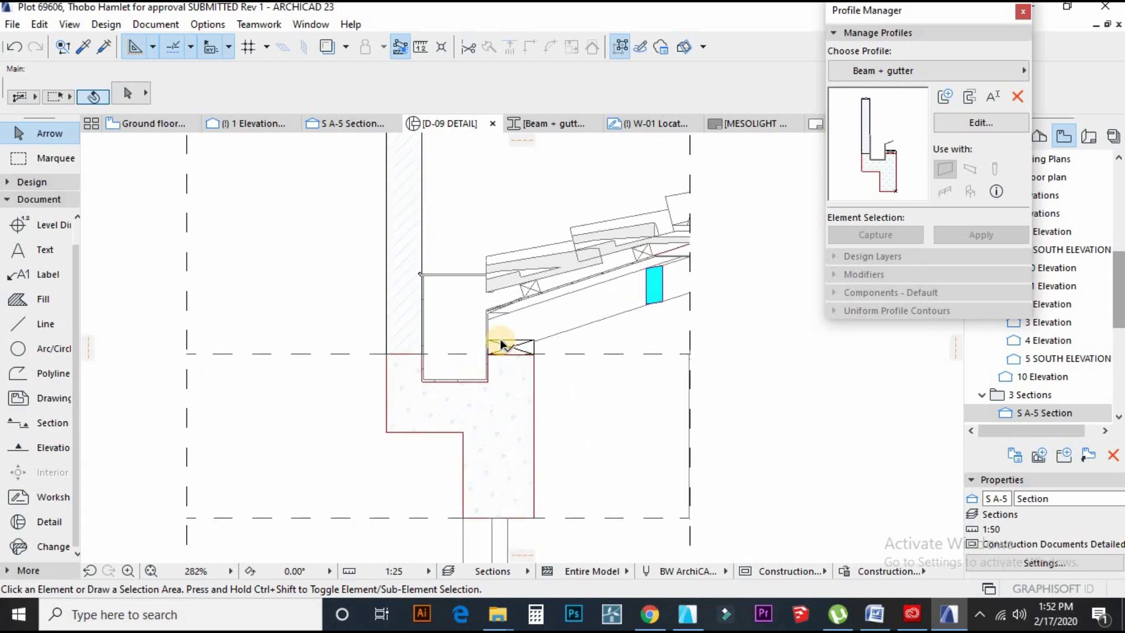
pyautogui.click(499, 418)
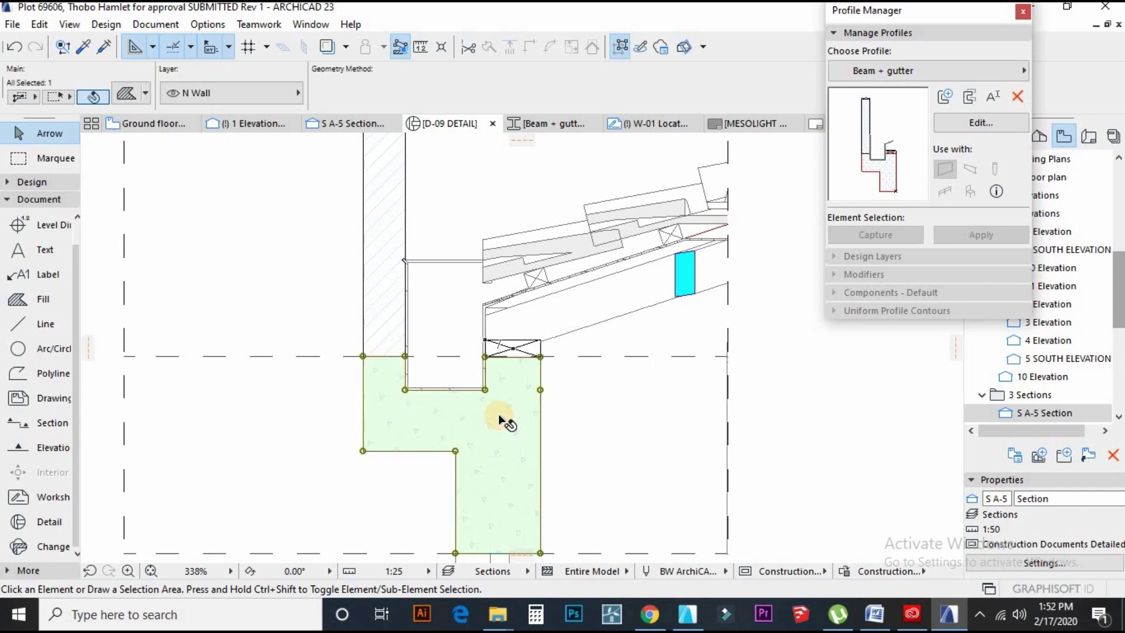
pyautogui.press('Escape')
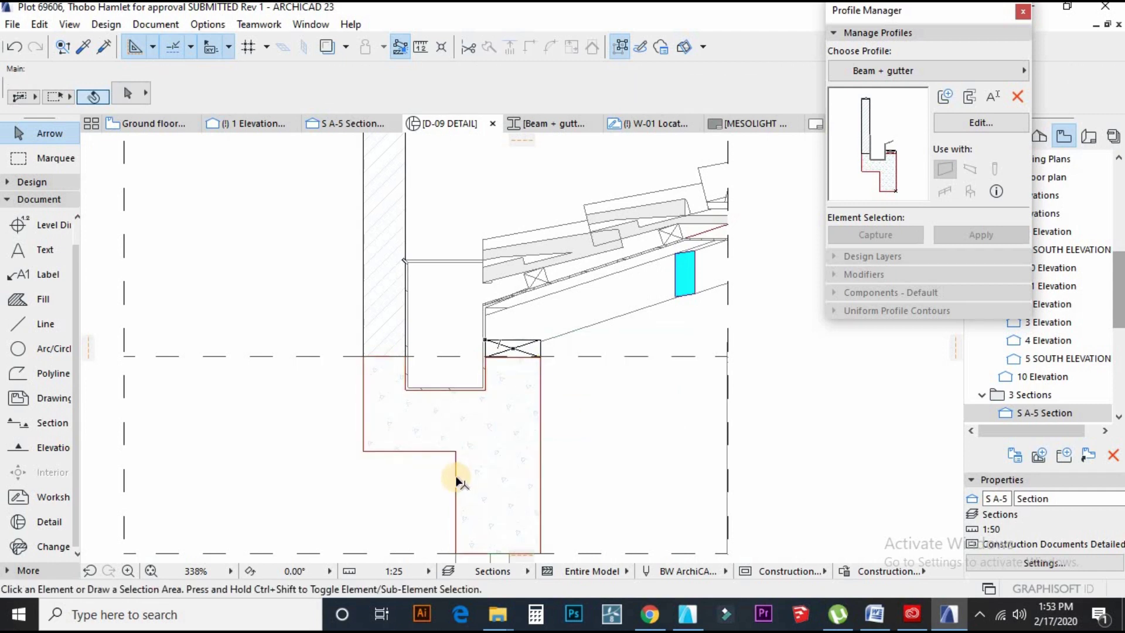
pyautogui.scroll(-3, 475, 401)
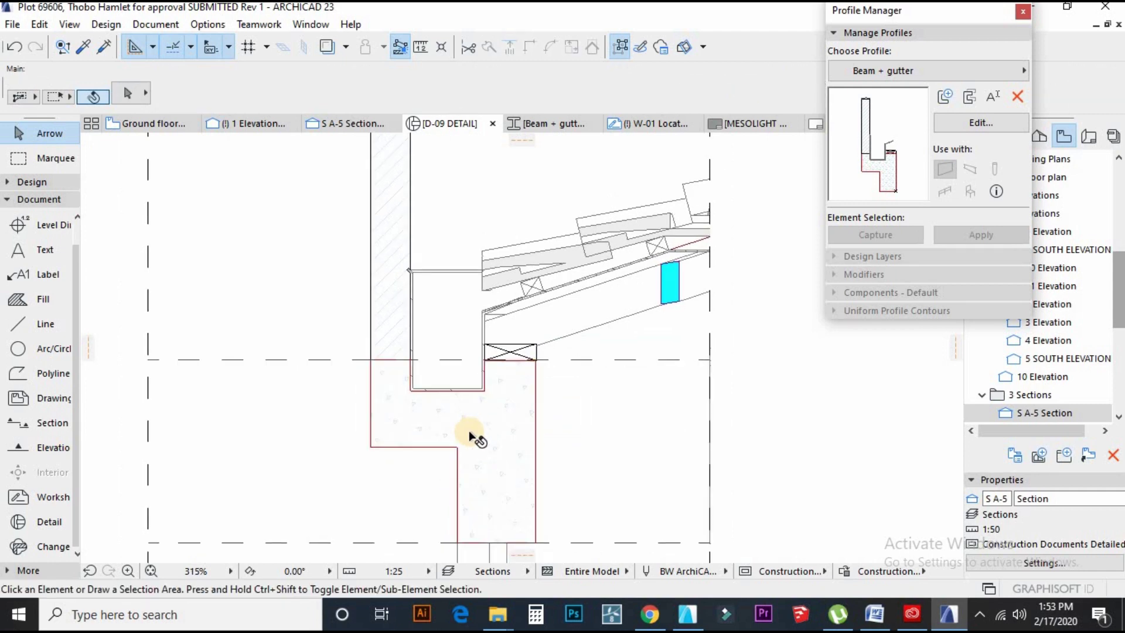
pyautogui.scroll(-4, 451, 428)
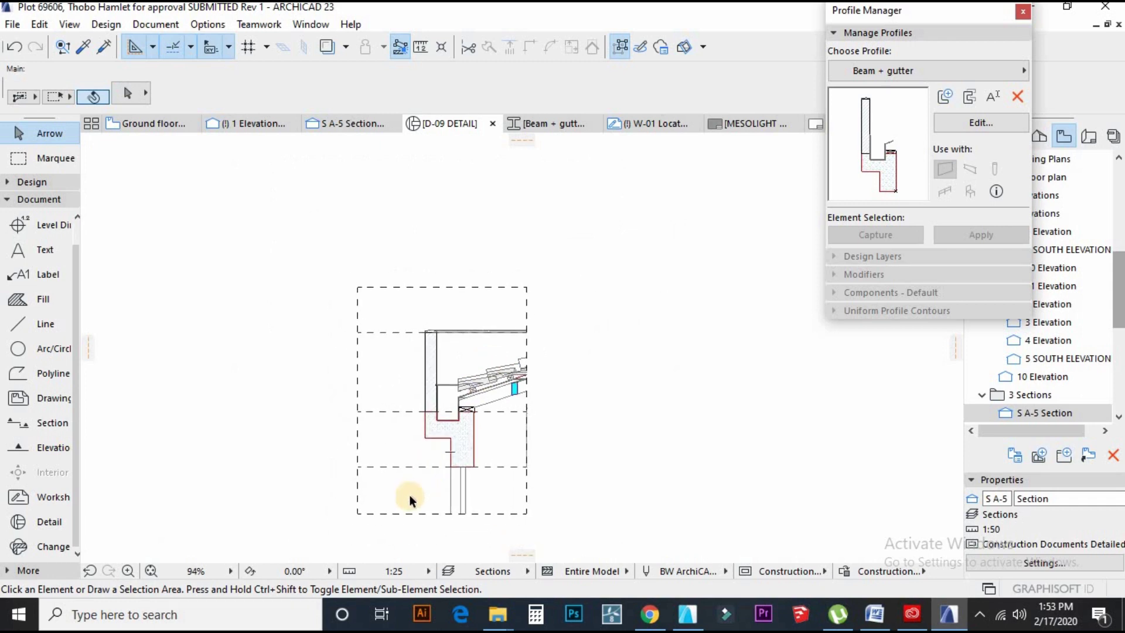
pyautogui.scroll(1, 409, 495)
pyautogui.scroll(3, 410, 458)
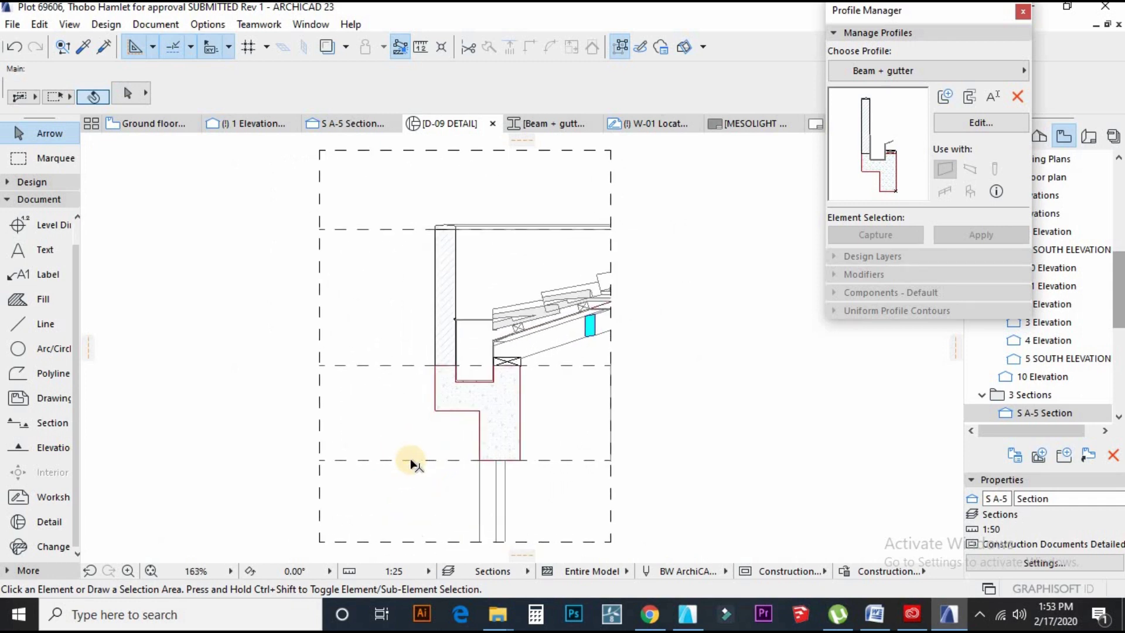
pyautogui.scroll(-1, 410, 459)
pyautogui.click(14, 25)
pyautogui.click(632, 323)
pyautogui.scroll(3, 453, 354)
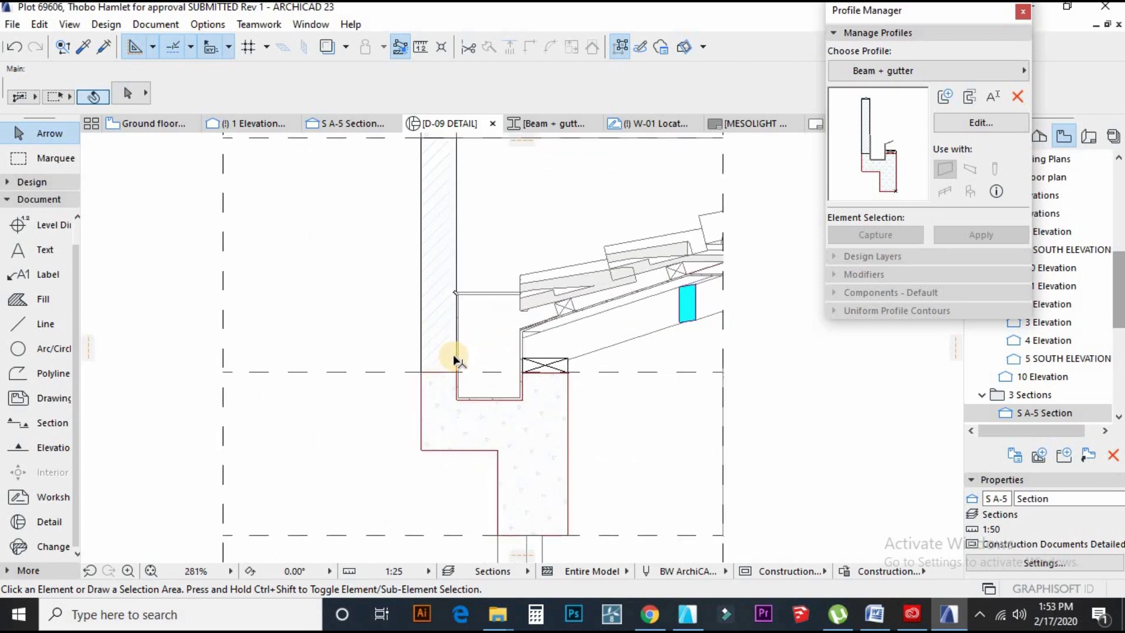
pyautogui.scroll(-3, 452, 354)
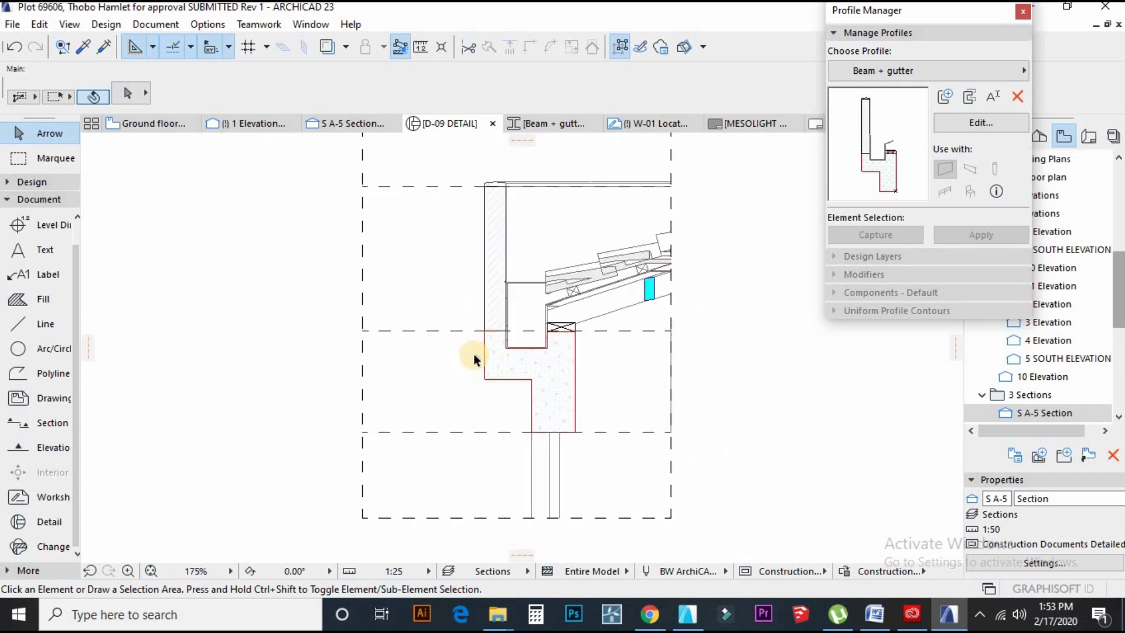
# Draw a slanted break line crossing the detail's right-hand dashed boundary, starting just above the horizontal line beside the wall plate.
pyautogui.scroll(1, 474, 353)
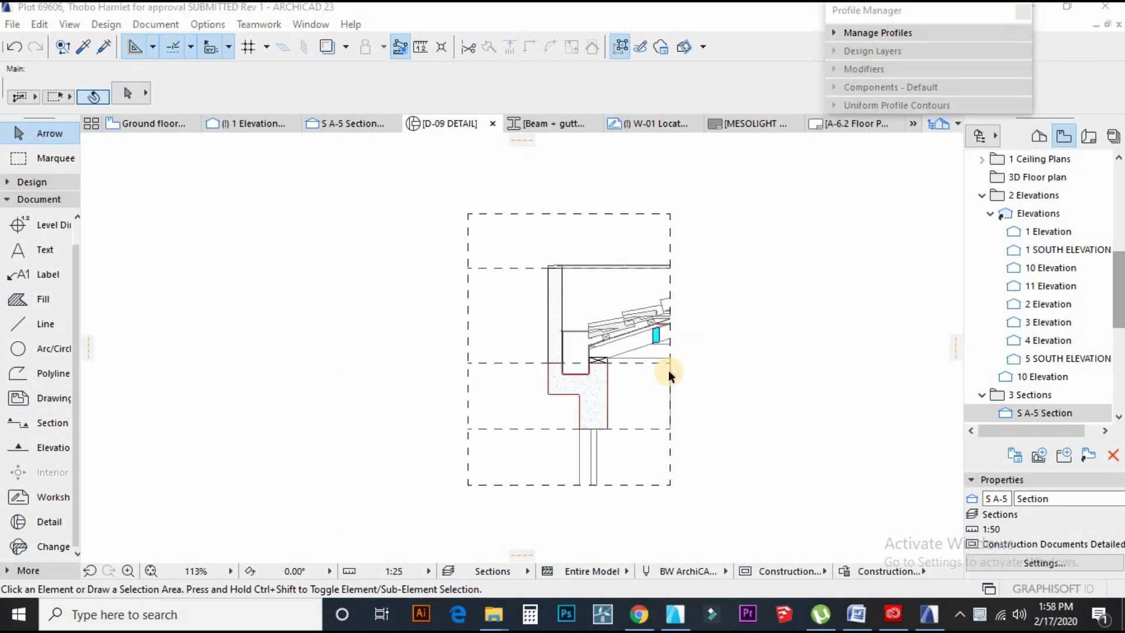
pyautogui.scroll(3, 670, 371)
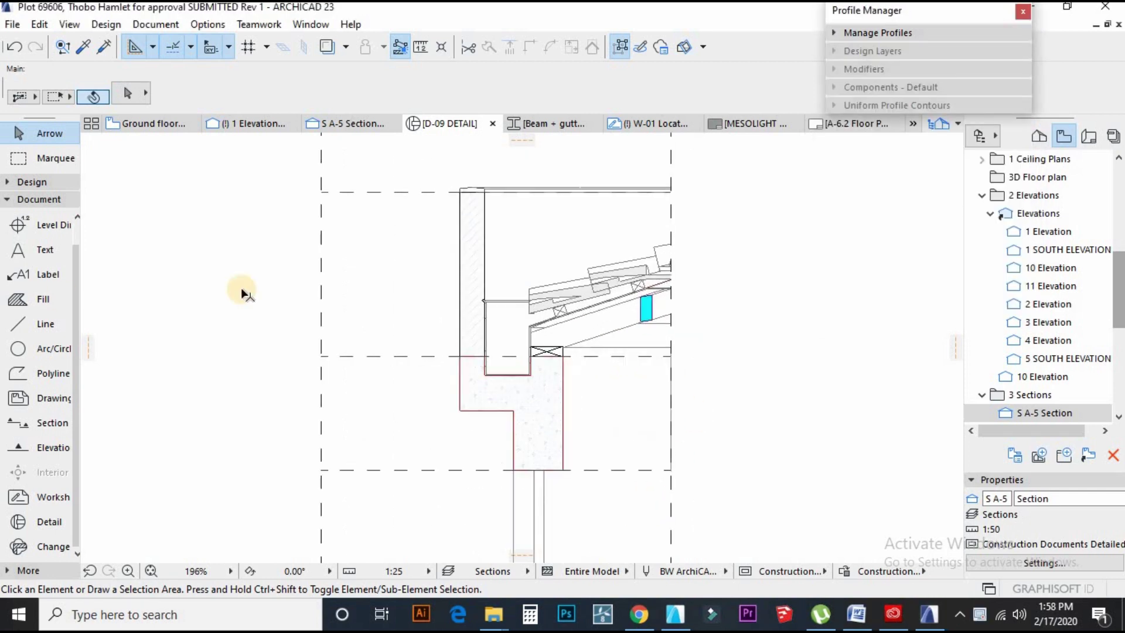
pyautogui.click(32, 326)
pyautogui.scroll(-2, 674, 411)
pyautogui.scroll(2, 627, 348)
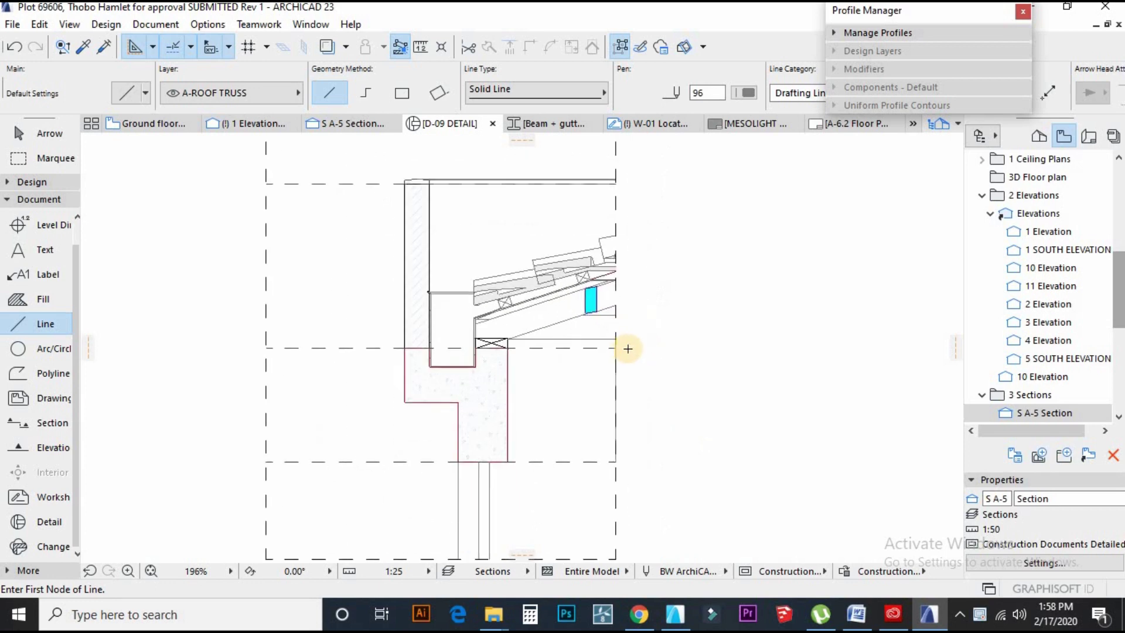
pyautogui.click(605, 332)
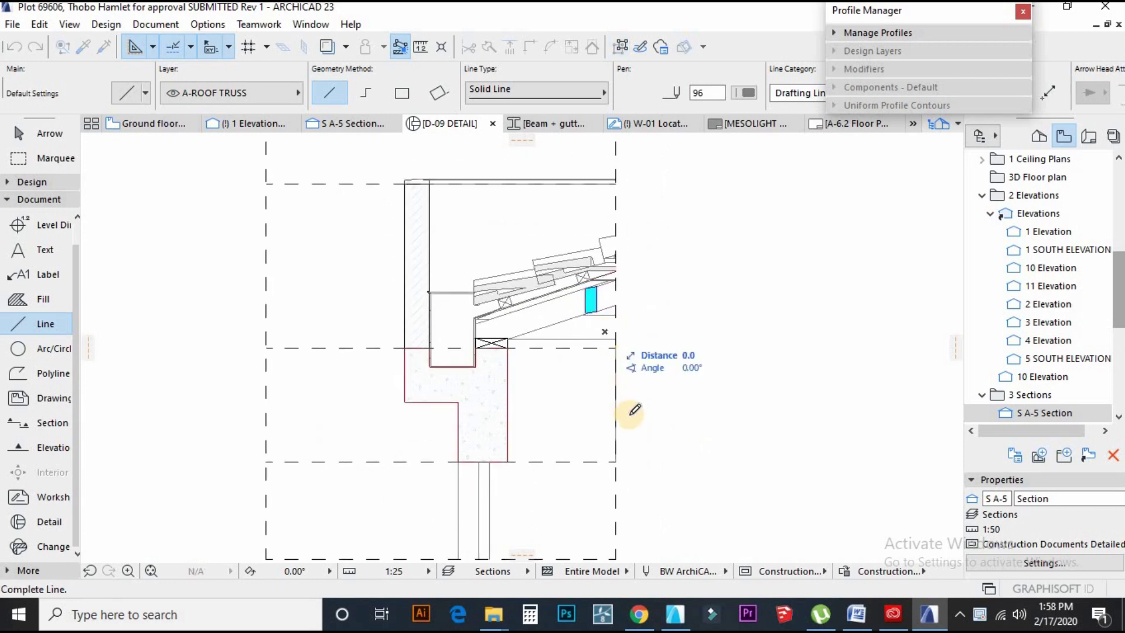
pyautogui.click(625, 433)
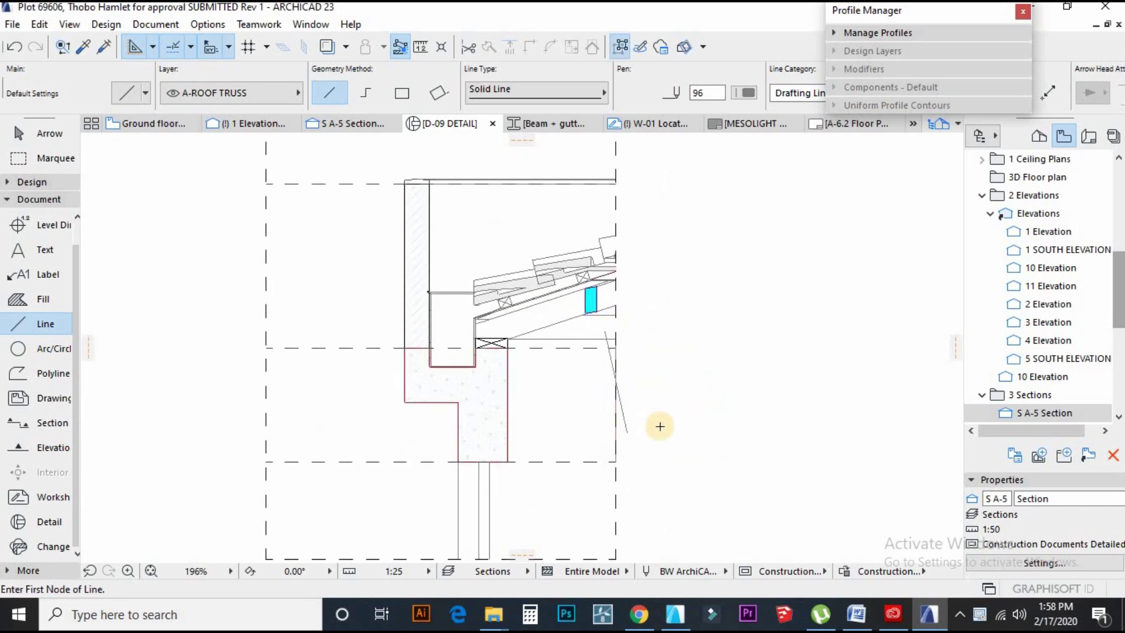
# Draw short horizontal lines from the slanted line's lower and upper ends back to the boundary, about 54 and 50 long.
pyautogui.scroll(3, 621, 422)
pyautogui.scroll(-2, 610, 498)
pyautogui.scroll(2, 611, 503)
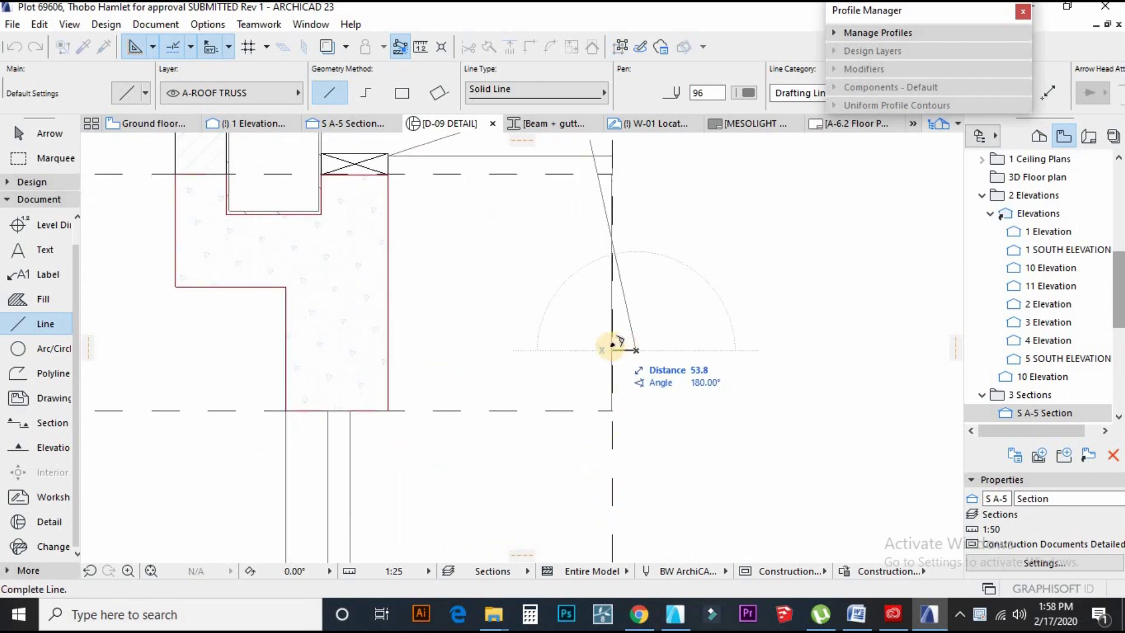
pyautogui.click(612, 350)
pyautogui.scroll(3, 615, 262)
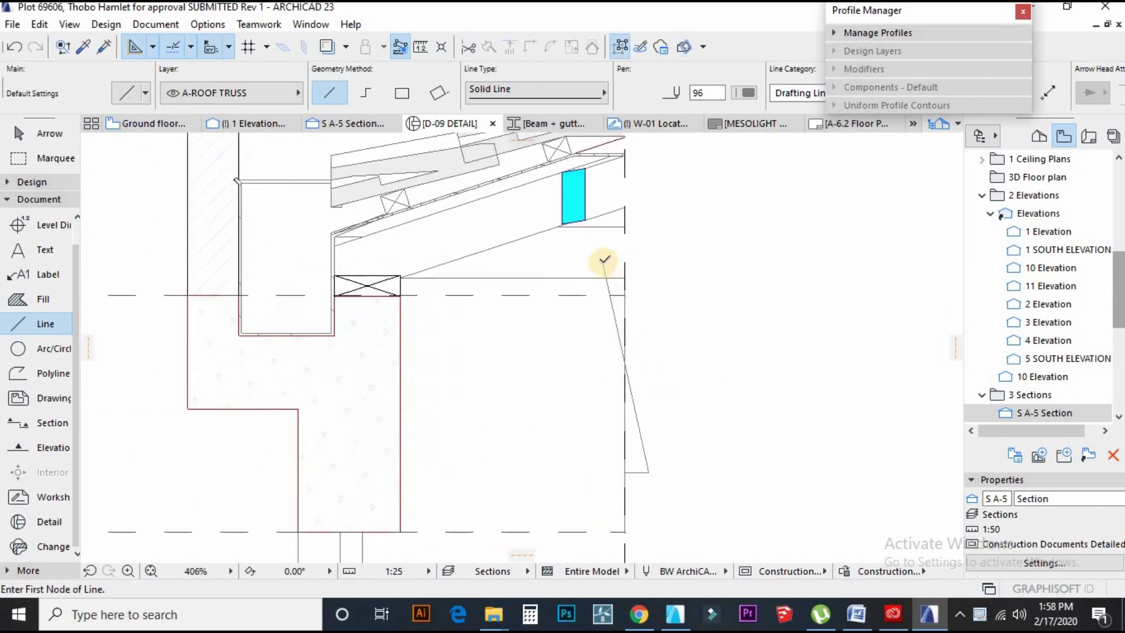
pyautogui.click(603, 262)
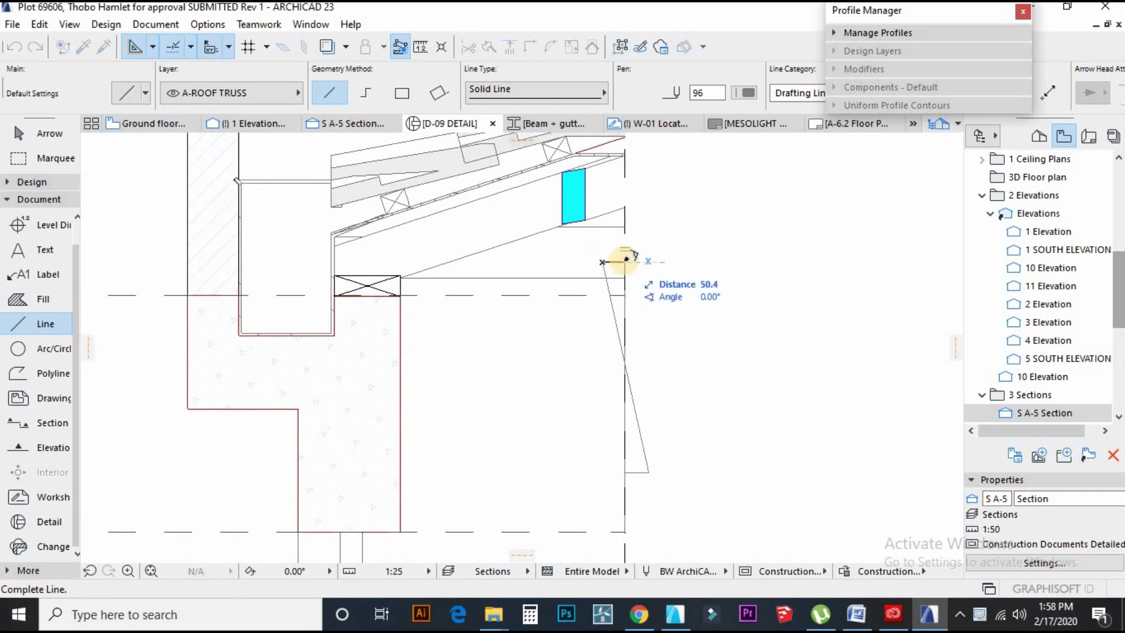
pyautogui.scroll(-10, 605, 285)
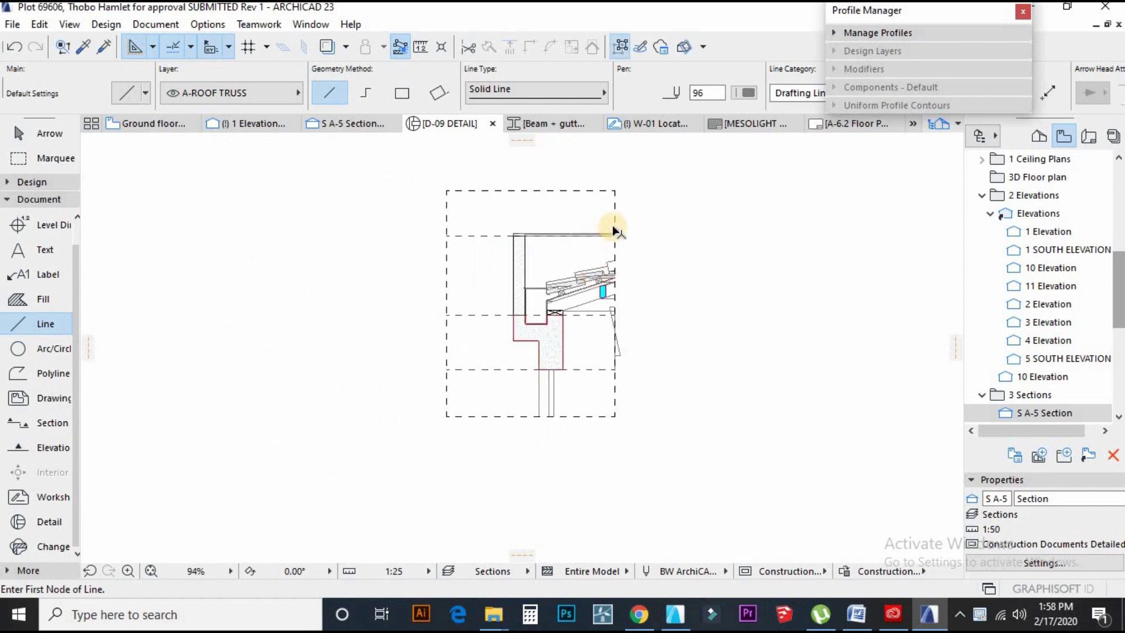
pyautogui.press('Escape')
pyautogui.click(613, 220)
pyautogui.scroll(-2, 624, 317)
pyautogui.scroll(2, 623, 316)
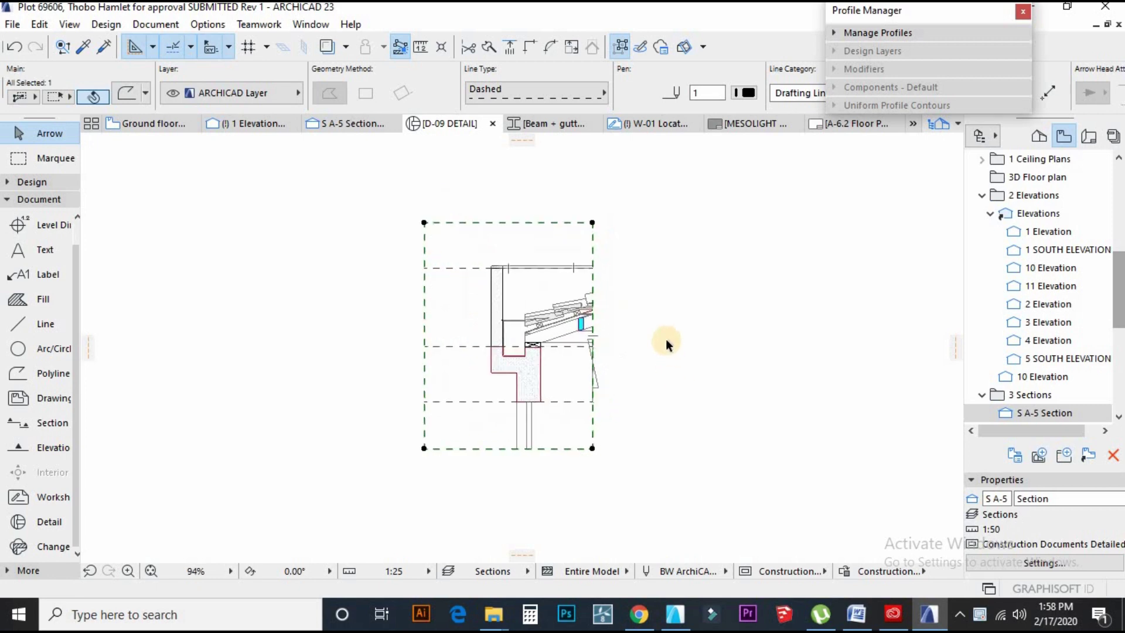
pyautogui.click(652, 370)
# Draw a vertical line along the boundary from the lower short horizontal line down past the bottom of the detail.
pyautogui.scroll(7, 595, 403)
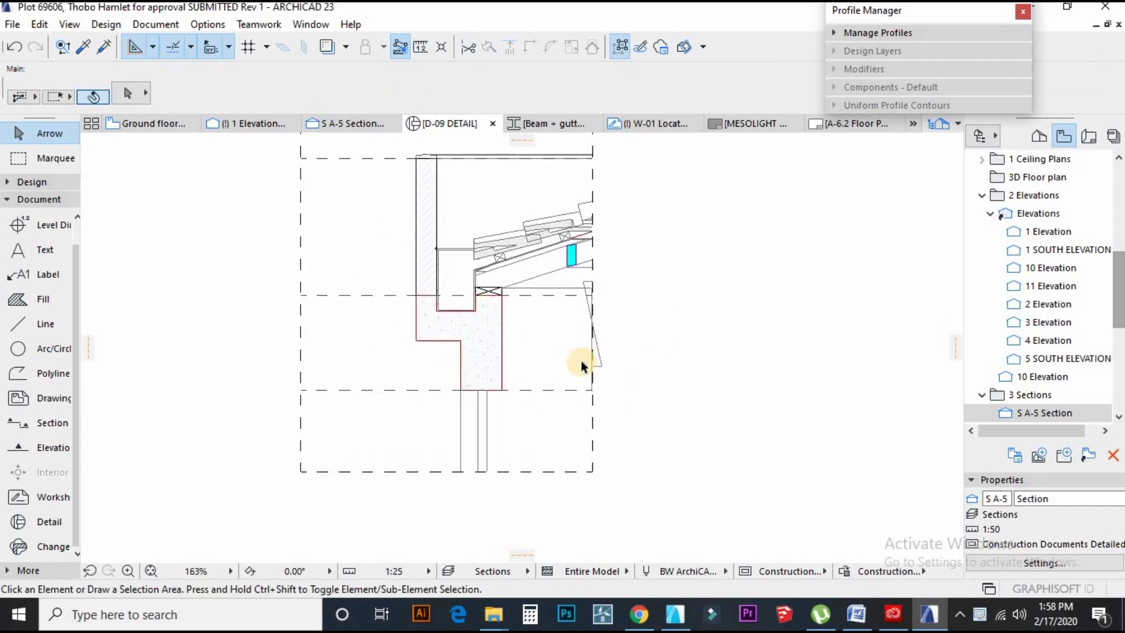
pyautogui.scroll(4, 607, 379)
pyautogui.scroll(-6, 607, 379)
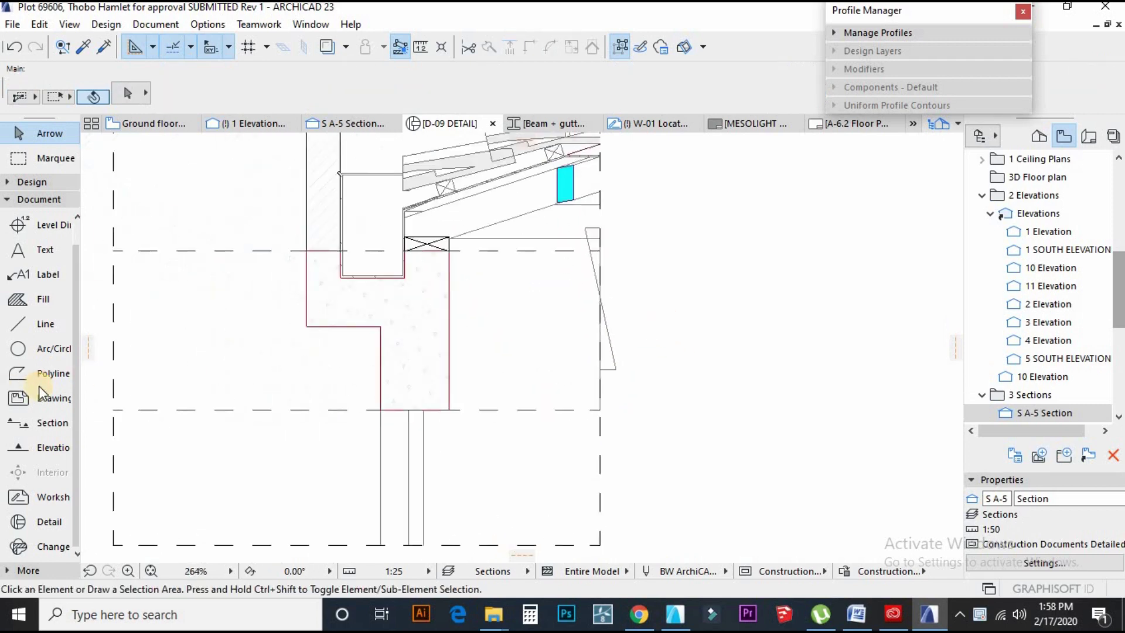
pyautogui.click(26, 327)
pyautogui.scroll(5, 602, 357)
pyautogui.click(600, 339)
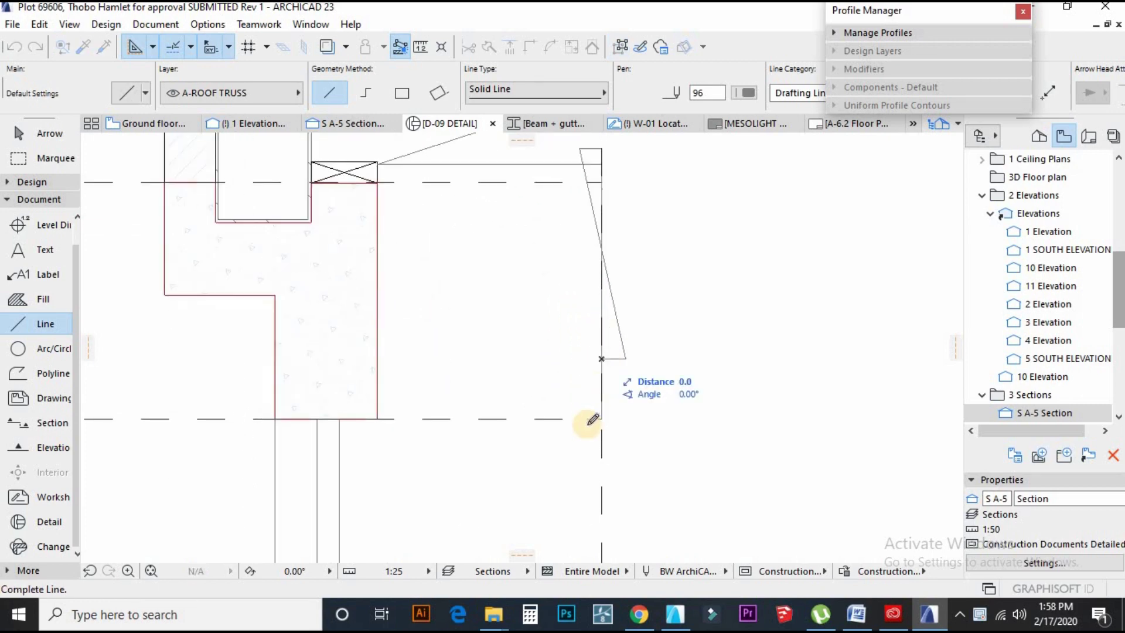
pyautogui.scroll(-6, 589, 463)
pyautogui.click(599, 492)
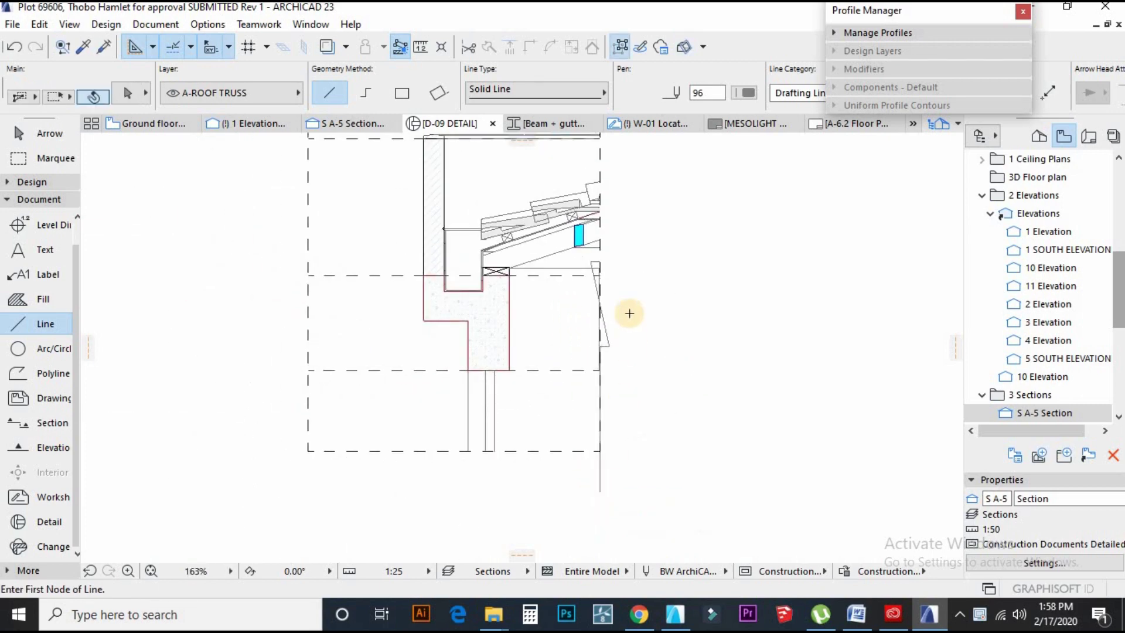
# Delete the dashed rectangle that forms the detail's outer boundary.
pyautogui.scroll(-3, 616, 238)
pyautogui.scroll(2, 617, 232)
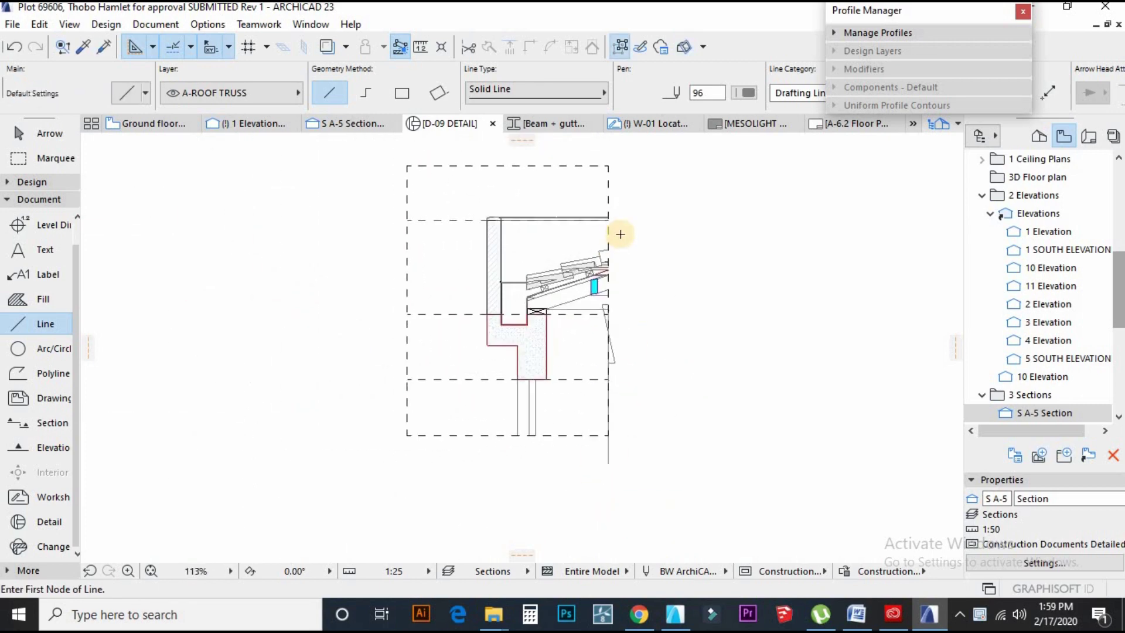
pyautogui.scroll(2, 540, 198)
pyautogui.scroll(-2, 538, 179)
pyautogui.press('Escape')
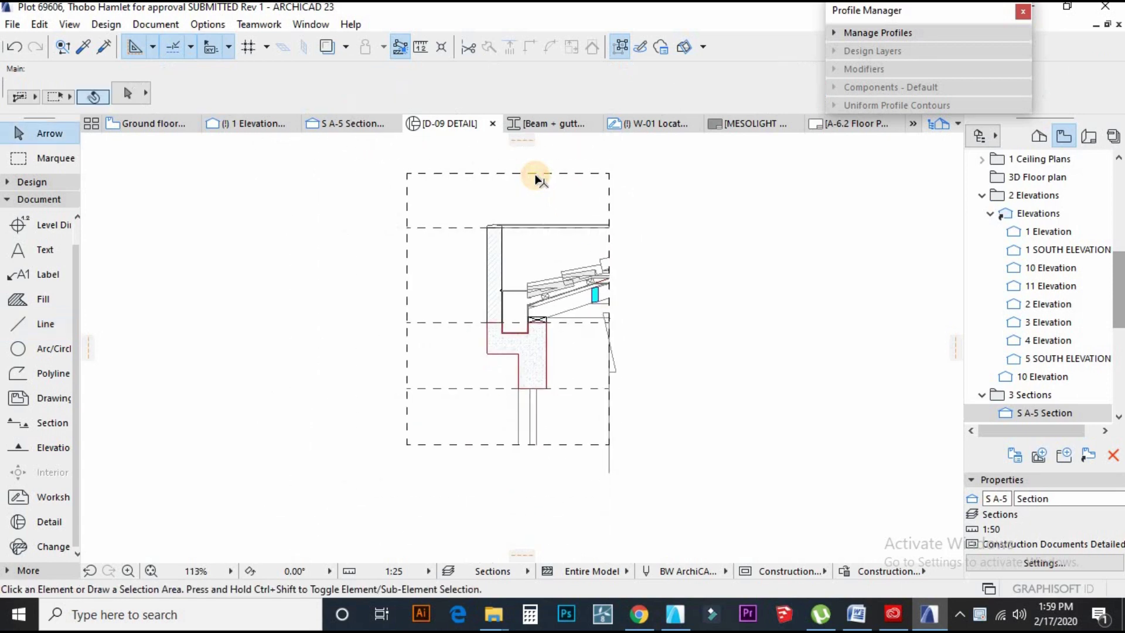
pyautogui.click(536, 175)
pyautogui.press('Delete')
# Undo the deletion of the existing vertical boundary line and instead delete the drawn line running down from the break.
pyautogui.scroll(4, 625, 298)
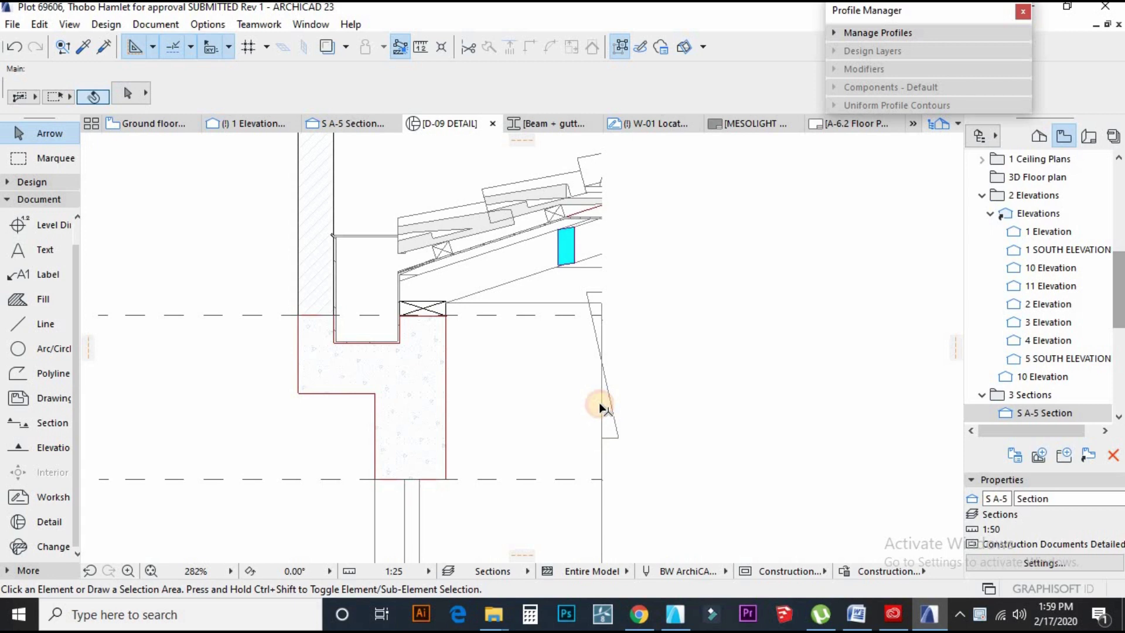
pyautogui.click(599, 402)
pyautogui.press('Delete')
pyautogui.hotkey('ctrl', 'z')
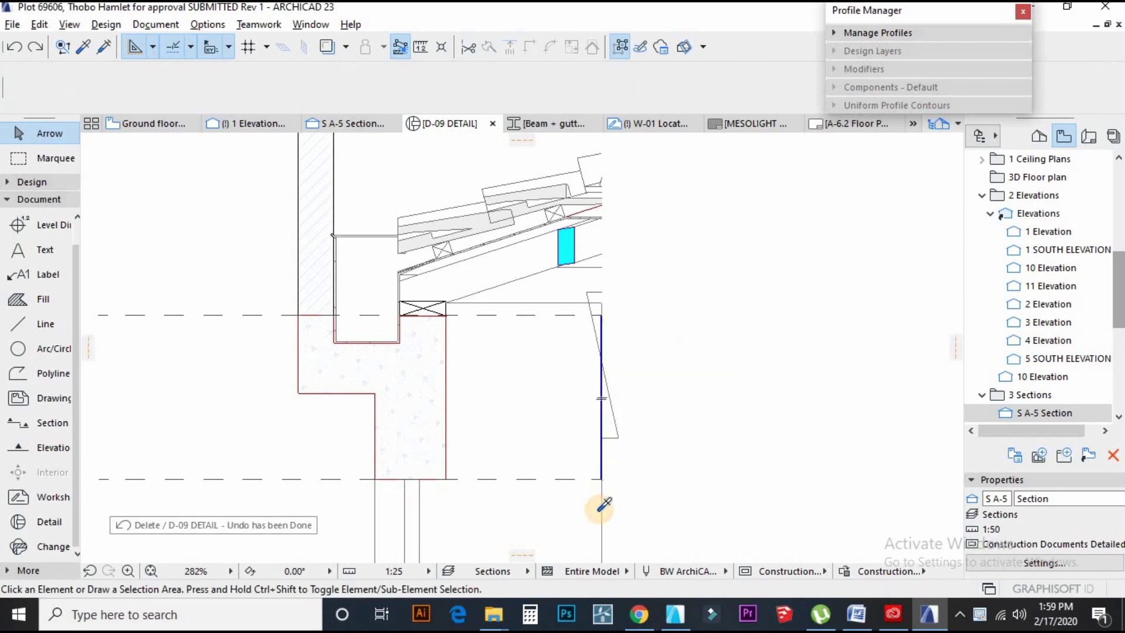
pyautogui.keyDown('alt'); pyautogui.click(602, 508); pyautogui.keyUp('alt')
pyautogui.press('Escape')
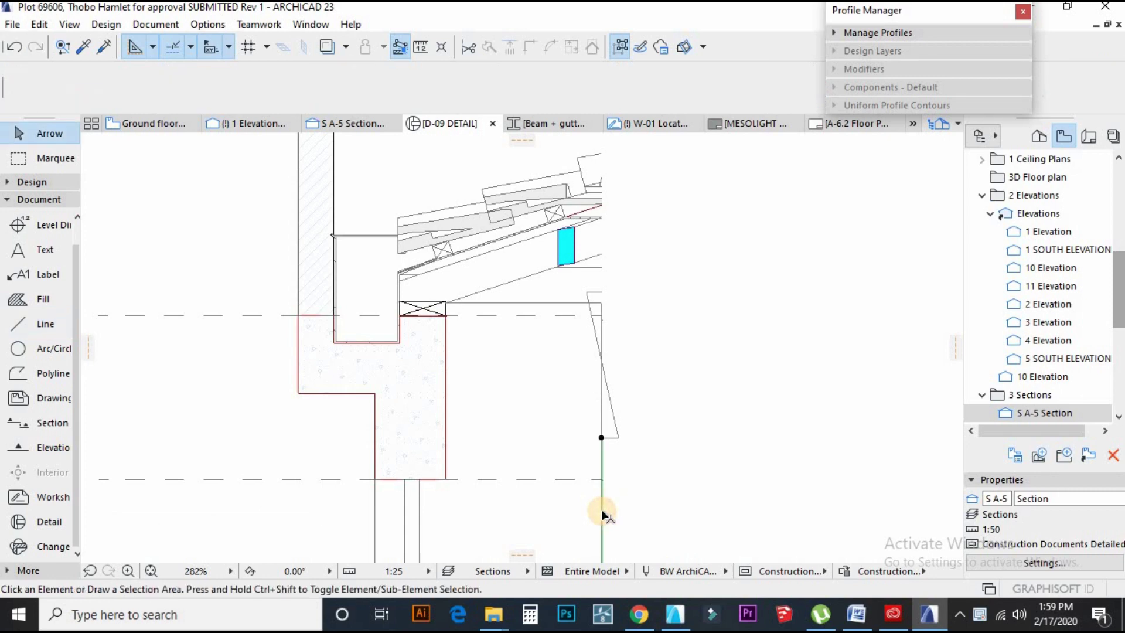
# Stretch the existing vertical boundary line so it runs from the lower short break line down to the base of the wall.
pyautogui.click(602, 317)
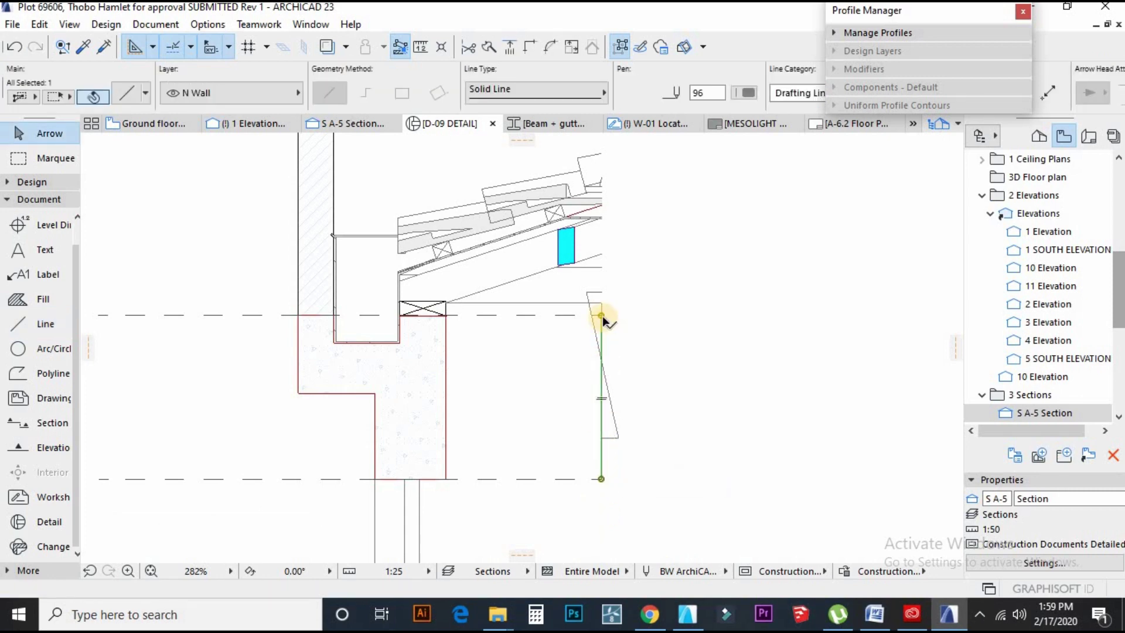
pyautogui.click(601, 392)
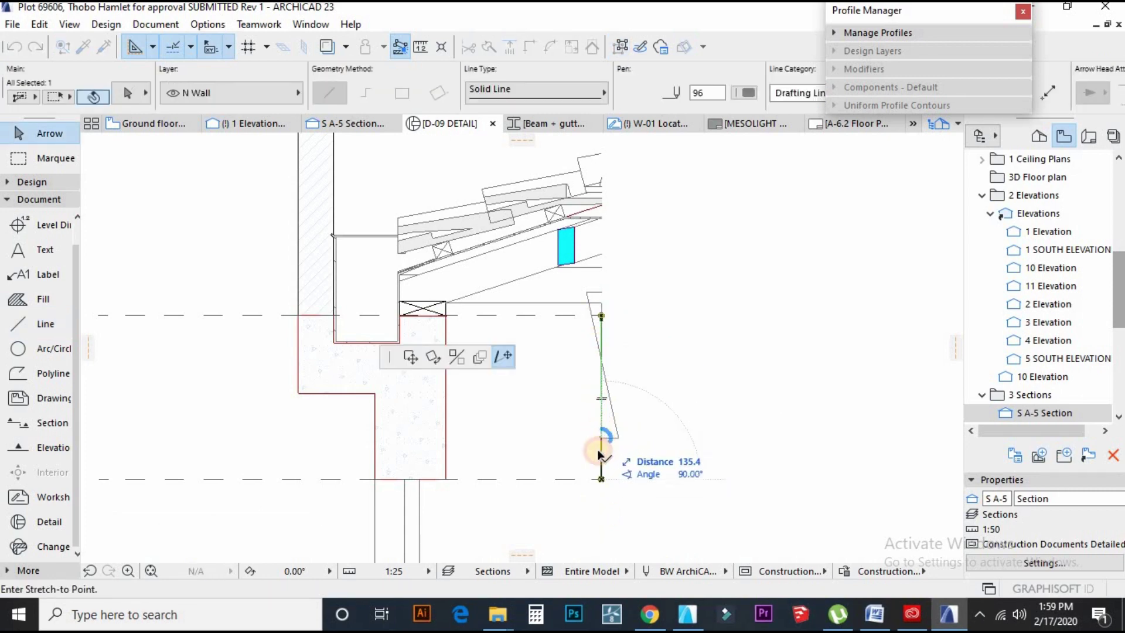
pyautogui.click(602, 438)
pyautogui.click(601, 478)
pyautogui.scroll(-4, 596, 412)
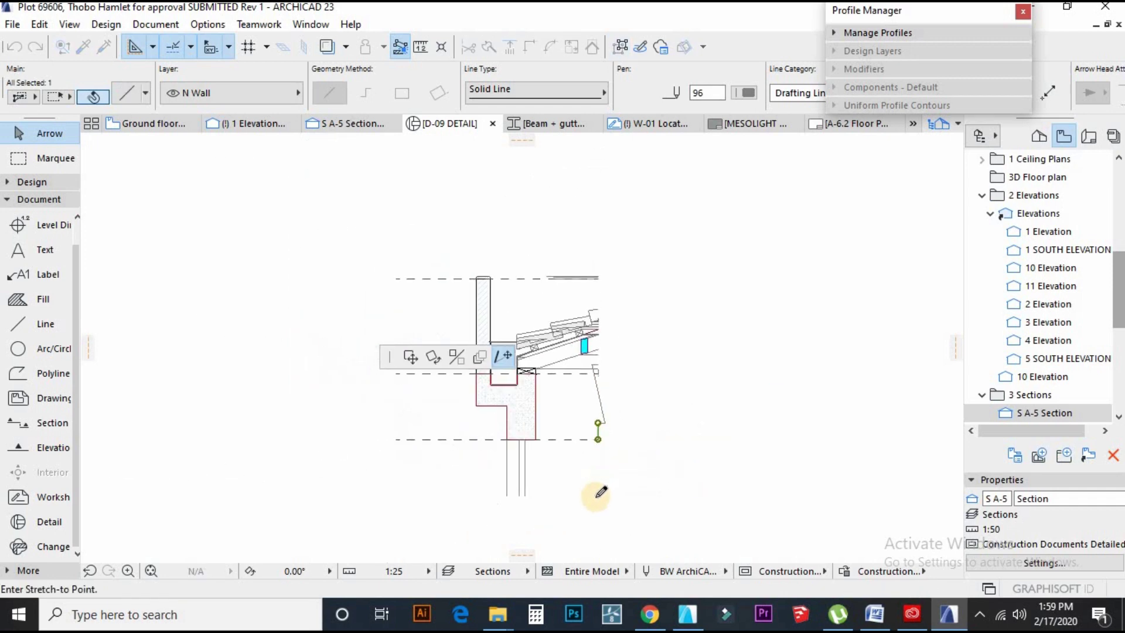
pyautogui.click(565, 450)
pyautogui.scroll(2, 602, 385)
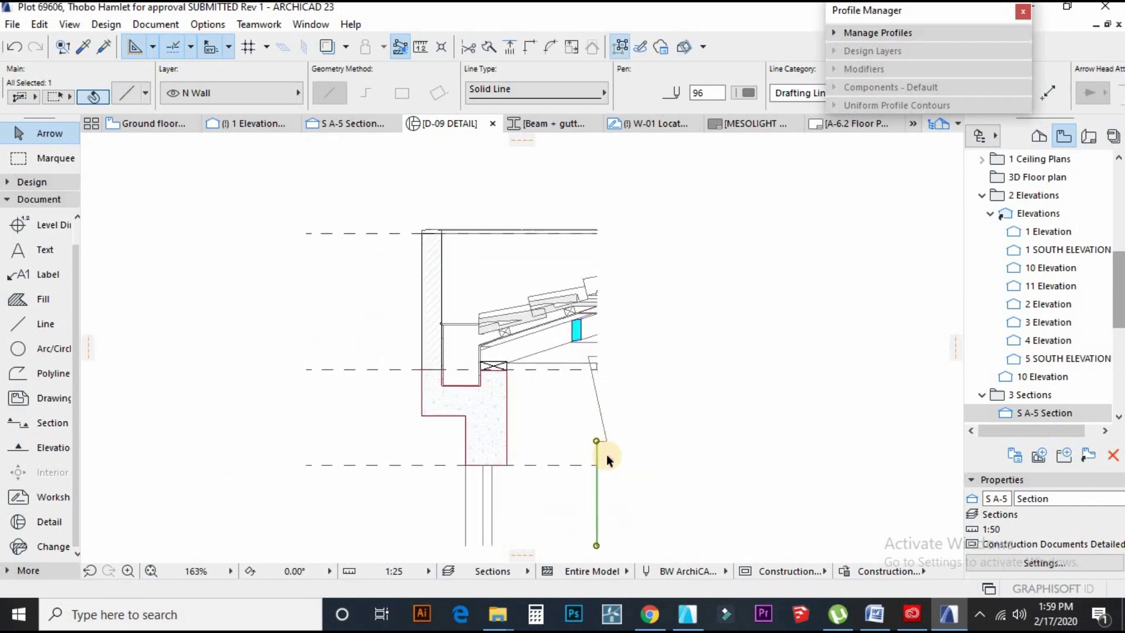
# Copy the lower vertical cut line up to the upper short break line and stretch the copy's top end above the parapet.
pyautogui.hotkey('ctrl', 'shift', 'd')
pyautogui.click(596, 545)
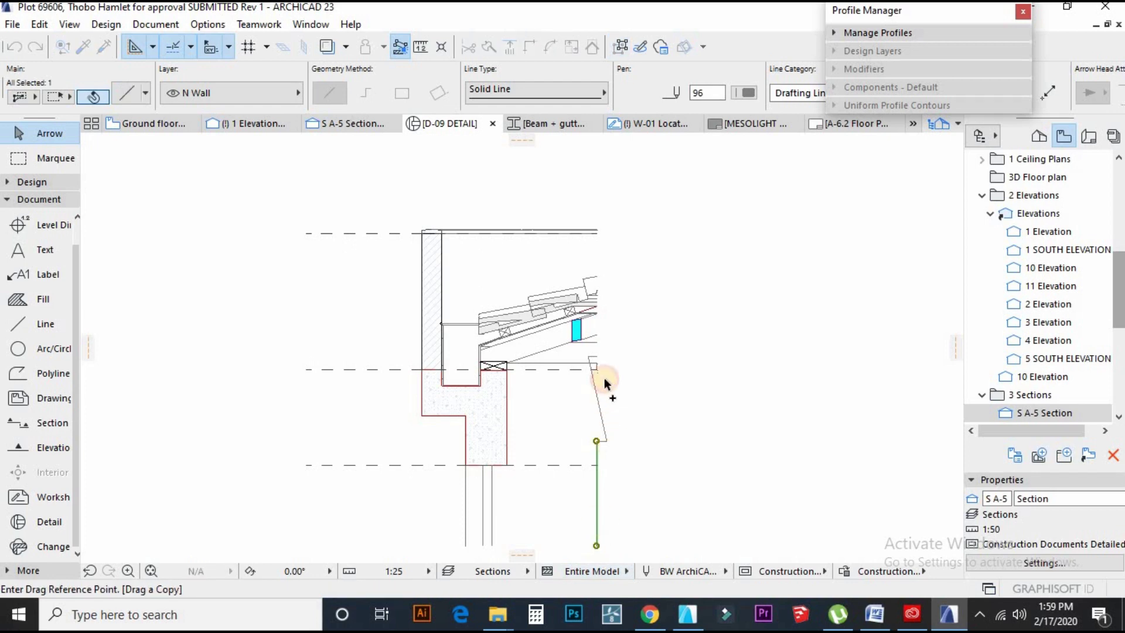
pyautogui.click(597, 356)
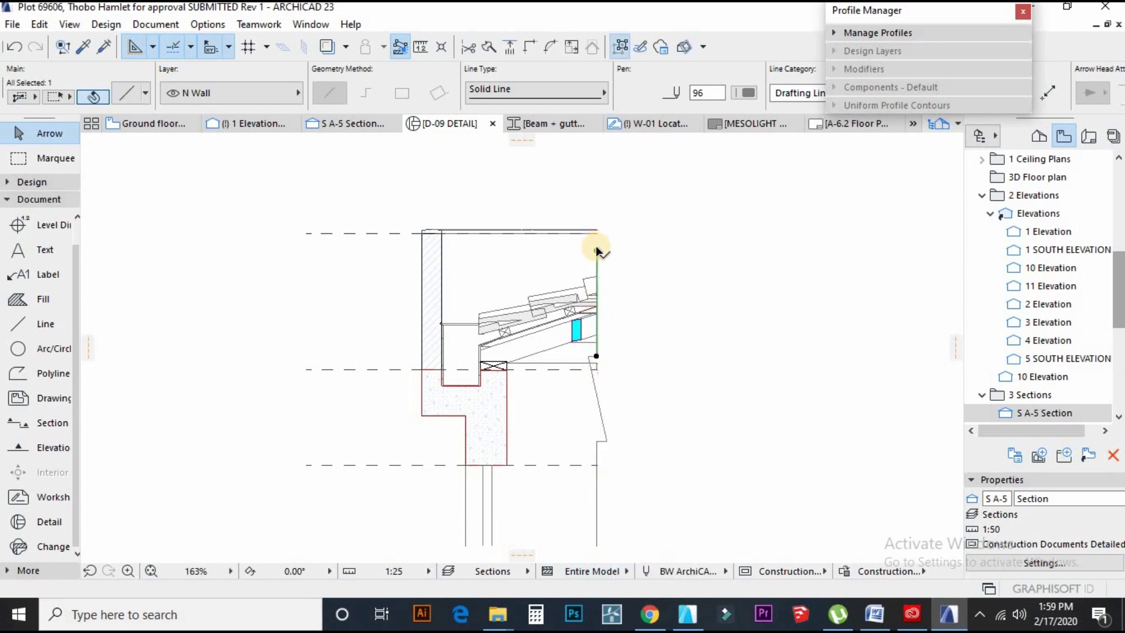
pyautogui.click(596, 251)
pyautogui.click(597, 196)
pyautogui.press('Escape')
# Transfer the upper vertical cut line's settings to the short horizontal and slanted lines of the break.
pyautogui.scroll(2, 596, 353)
pyautogui.scroll(3, 596, 352)
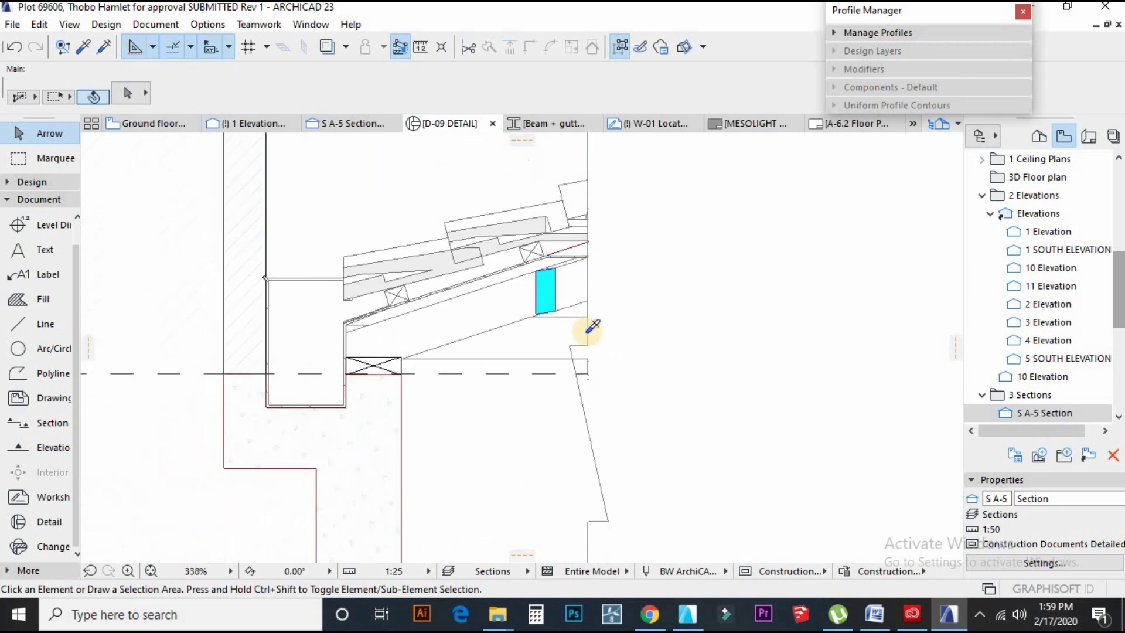
pyautogui.press('l')
pyautogui.scroll(4, 587, 352)
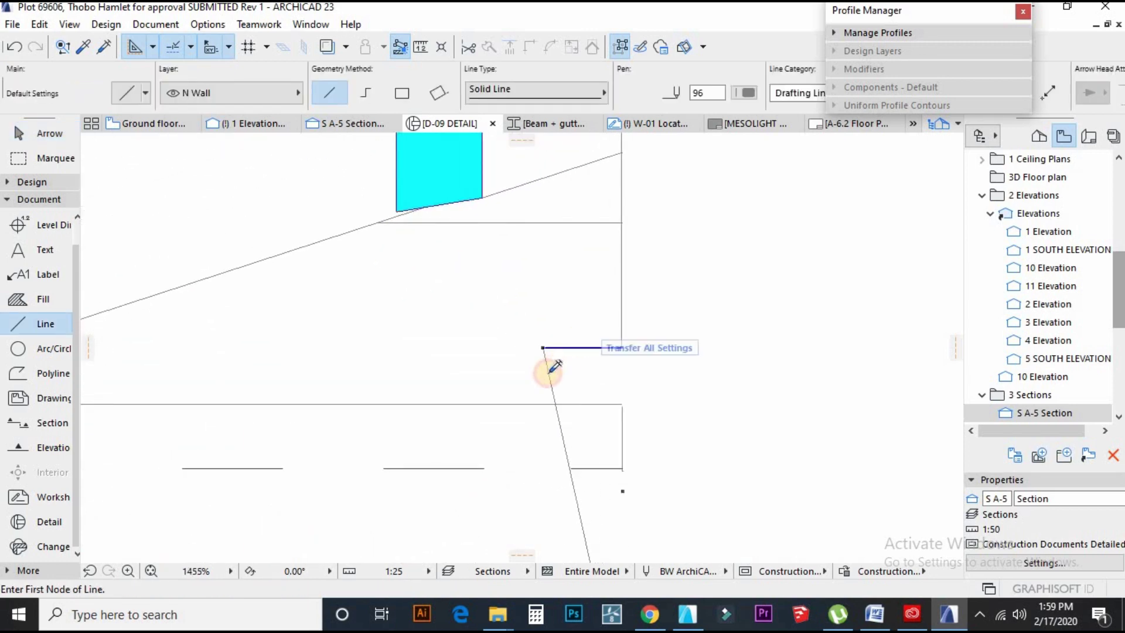
pyautogui.keyDown('ctrl'); pyautogui.keyDown('alt'); pyautogui.click(546, 374); pyautogui.keyUp('alt'); pyautogui.keyUp('ctrl')
pyautogui.scroll(-2, 593, 333)
pyautogui.scroll(2, 603, 344)
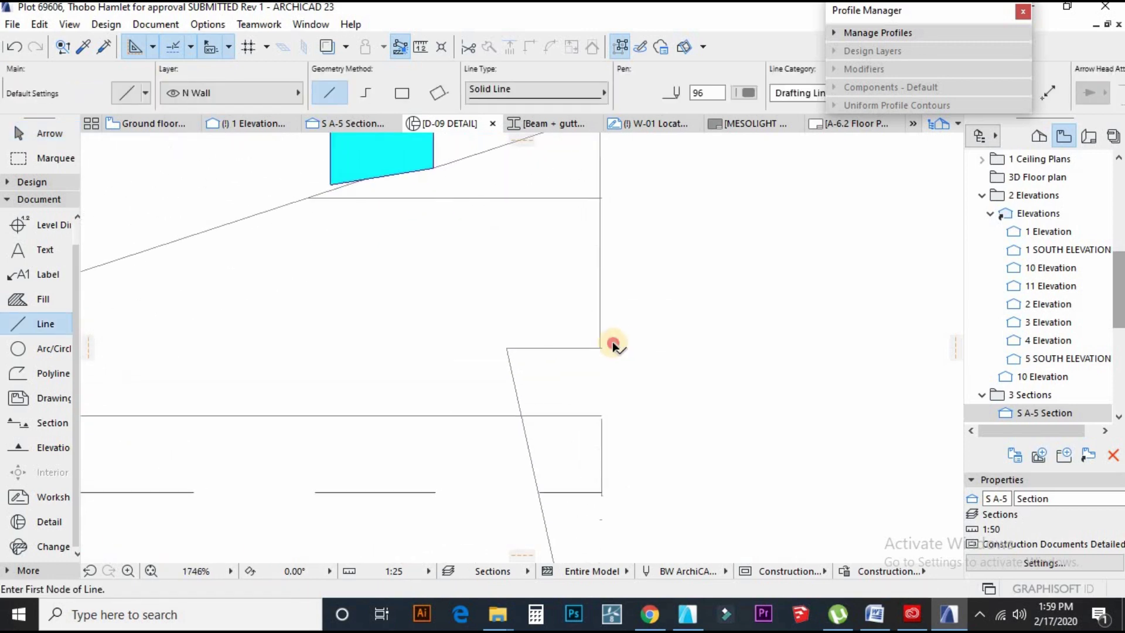
# Intersect the upper short horizontal line with the vertical cut line so they meet in a clean corner.
pyautogui.press('Escape')
pyautogui.click(582, 362)
pyautogui.click(568, 329)
pyautogui.click(571, 355)
pyautogui.click(605, 327)
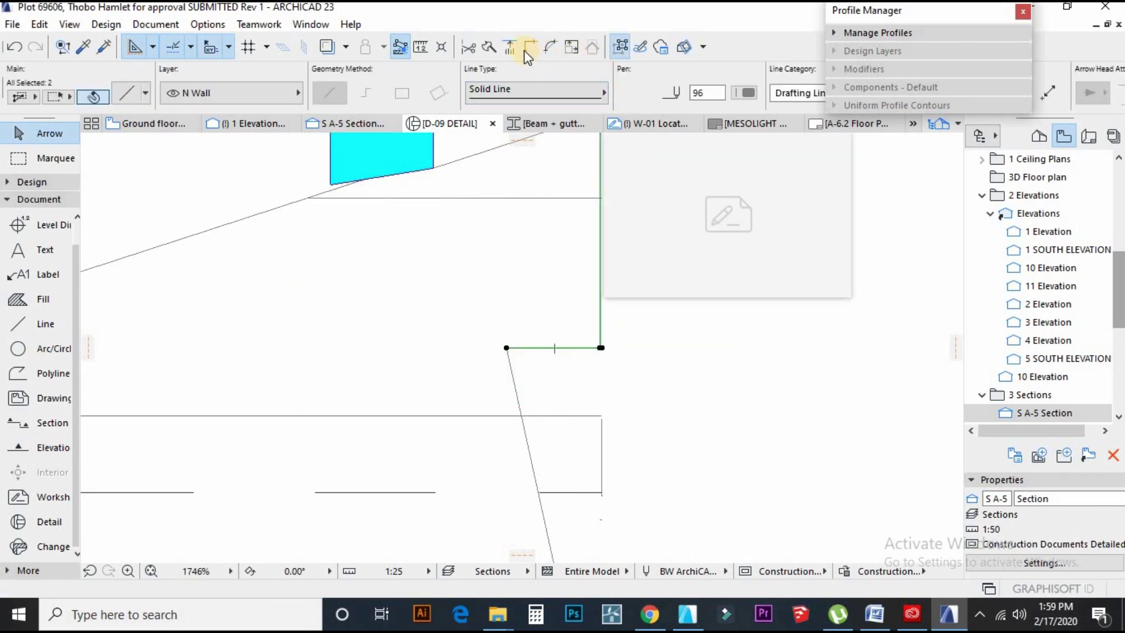
pyautogui.press('Escape')
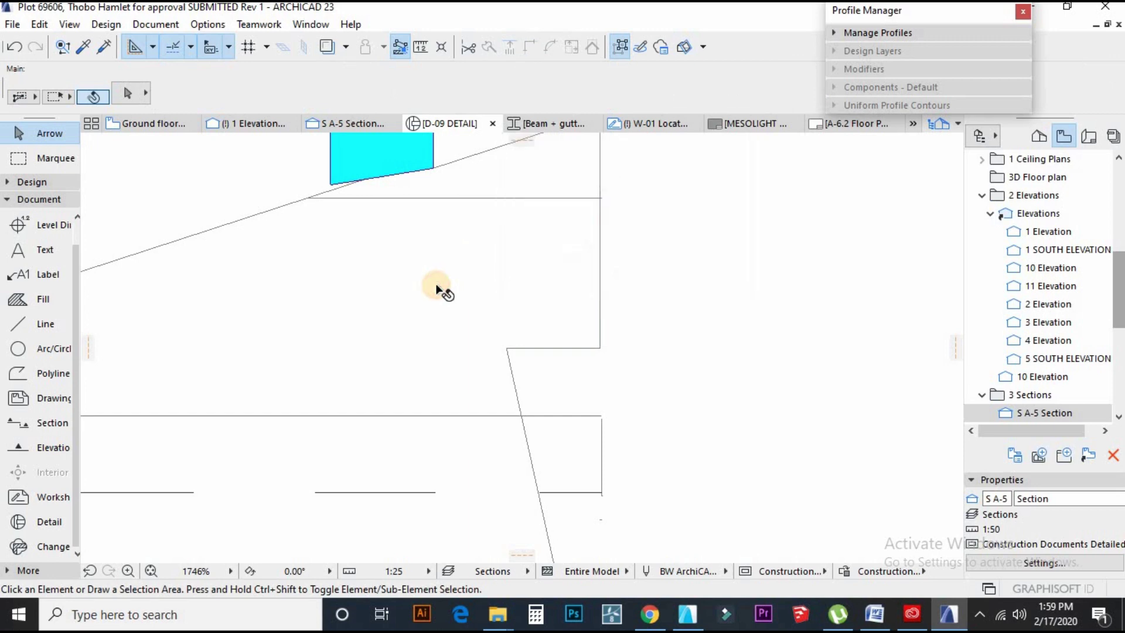
pyautogui.click(437, 289)
pyautogui.press('Escape')
pyautogui.click(300, 250)
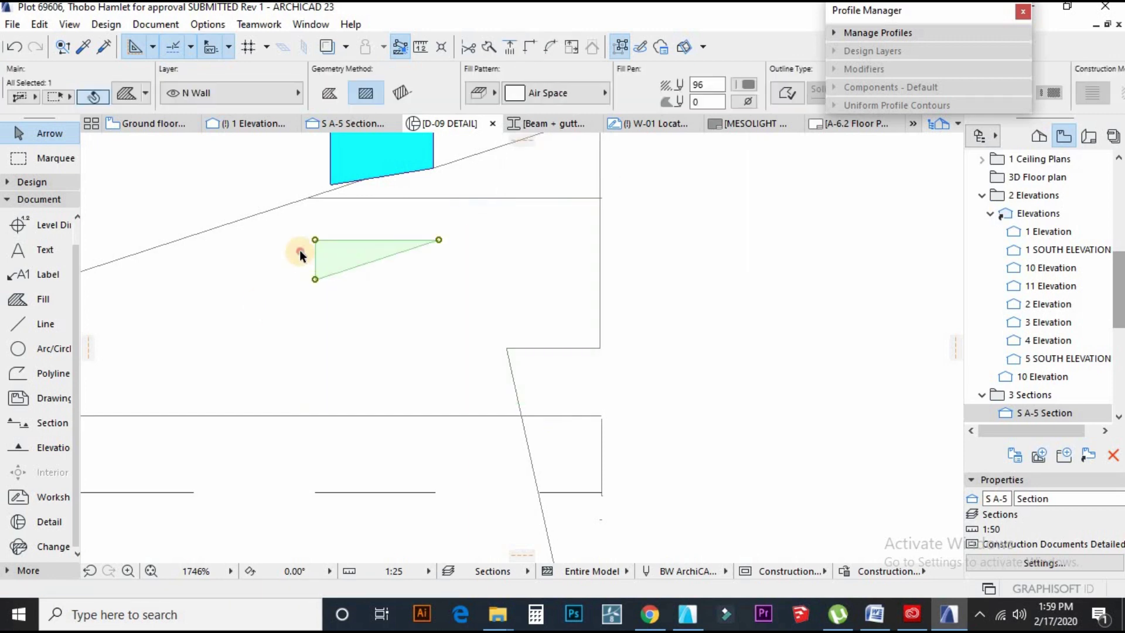
pyautogui.click(248, 312)
# Delete the leftover blank fills beneath the rafter, between the cyan block and the vertical cut line.
pyautogui.scroll(-2, 628, 234)
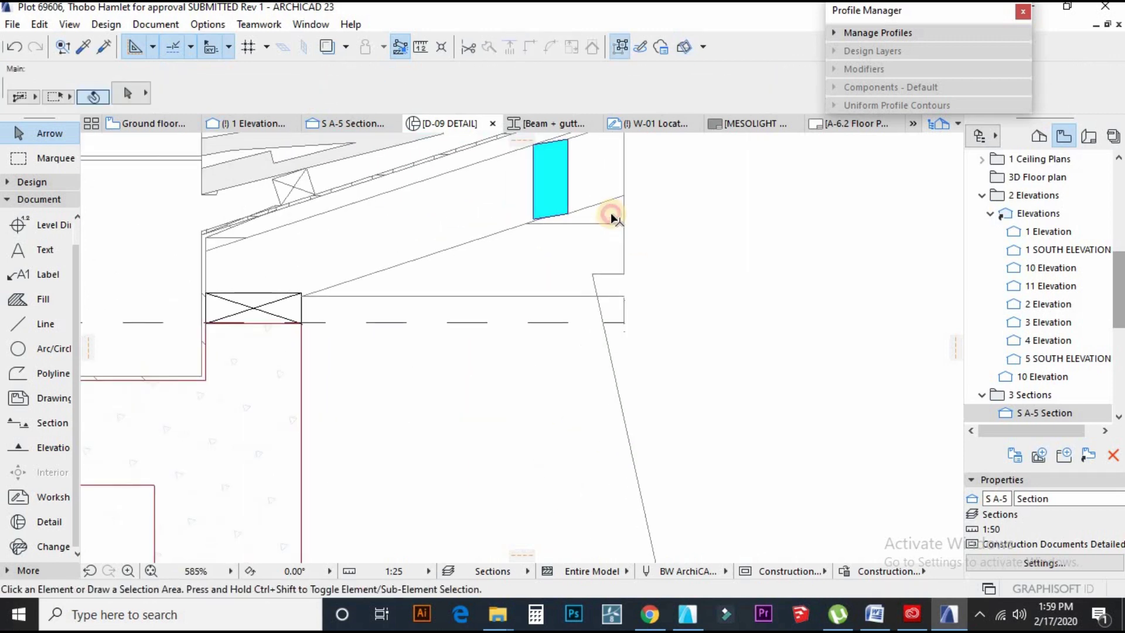
pyautogui.click(613, 208)
pyautogui.press('Delete')
pyautogui.click(604, 209)
pyautogui.press('Delete')
pyautogui.moveTo(602, 208); pyautogui.dragTo(583, 242)
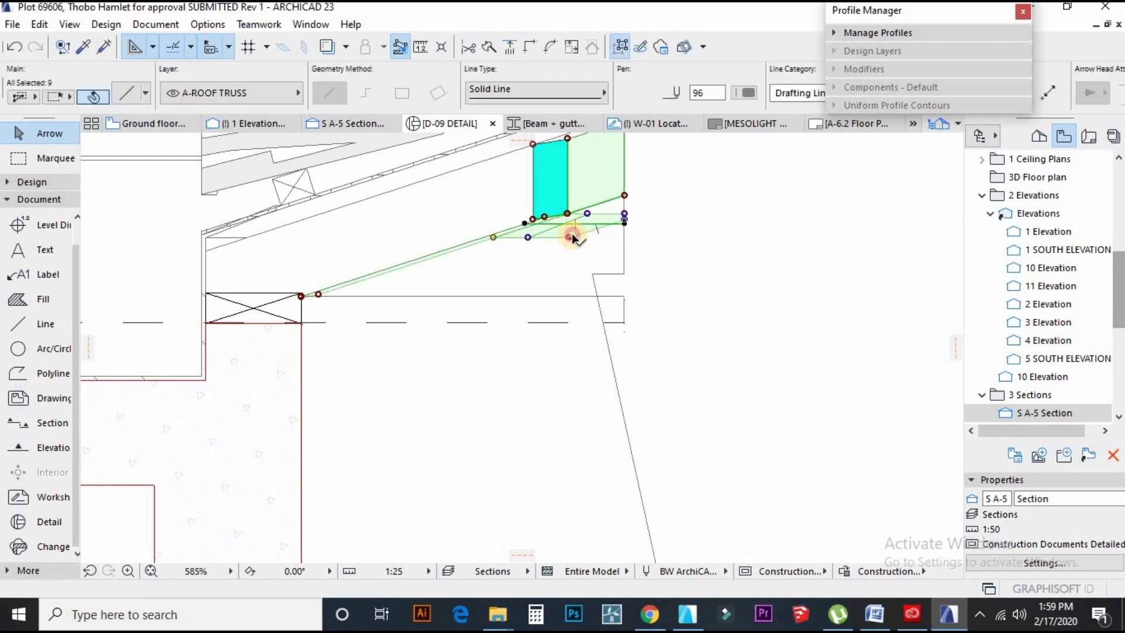
pyautogui.click(568, 237)
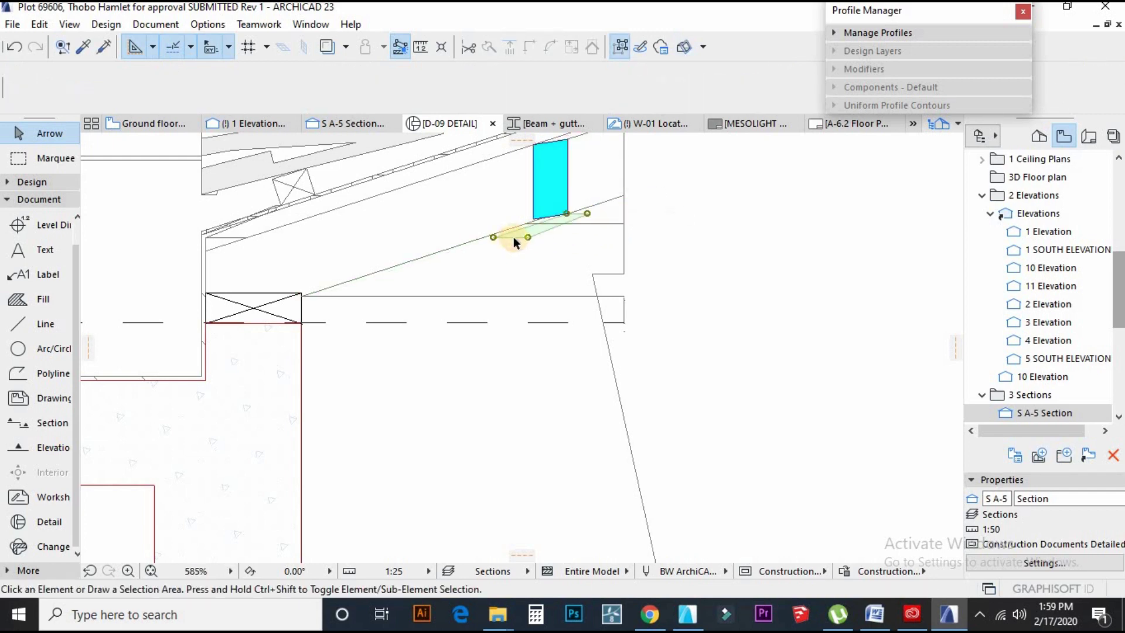
pyautogui.click(498, 240)
pyautogui.press('Delete')
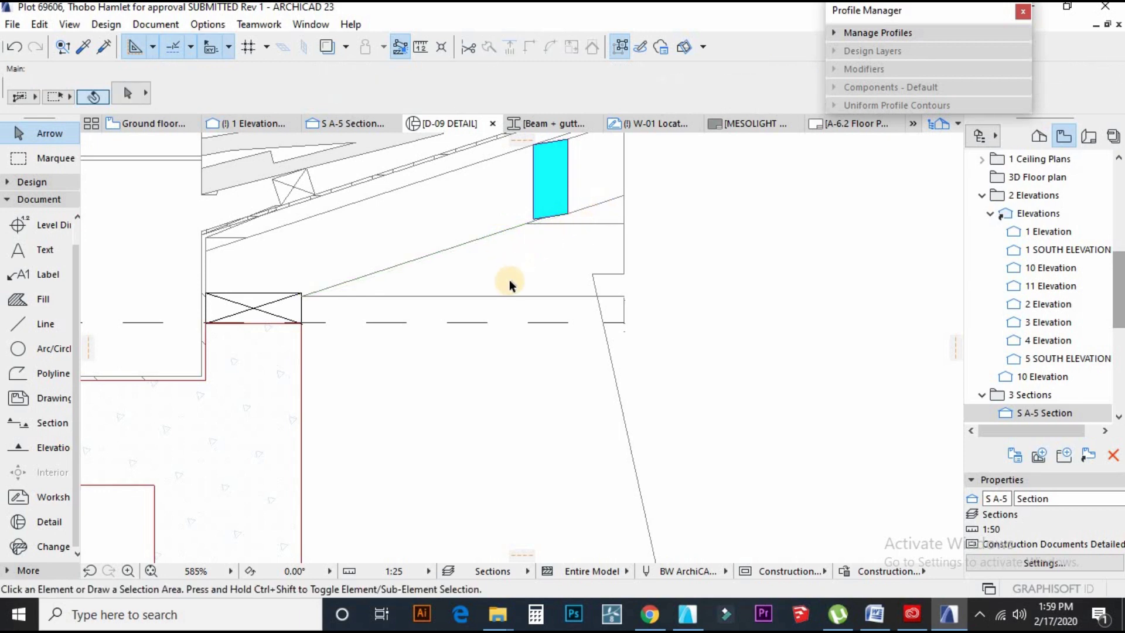
# Select every fill in the detail to check which areas they cover around the cut edge, and clear the selection.
pyautogui.scroll(-3, 508, 280)
pyautogui.scroll(2, 472, 252)
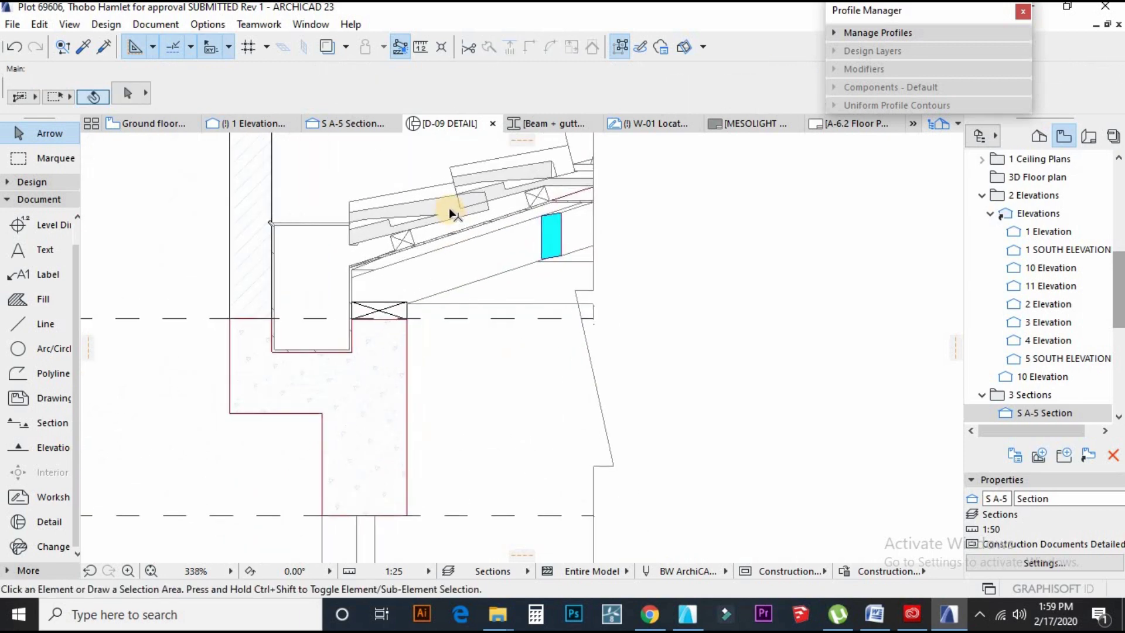
pyautogui.keyDown('alt'); pyautogui.click(444, 205); pyautogui.keyUp('alt')
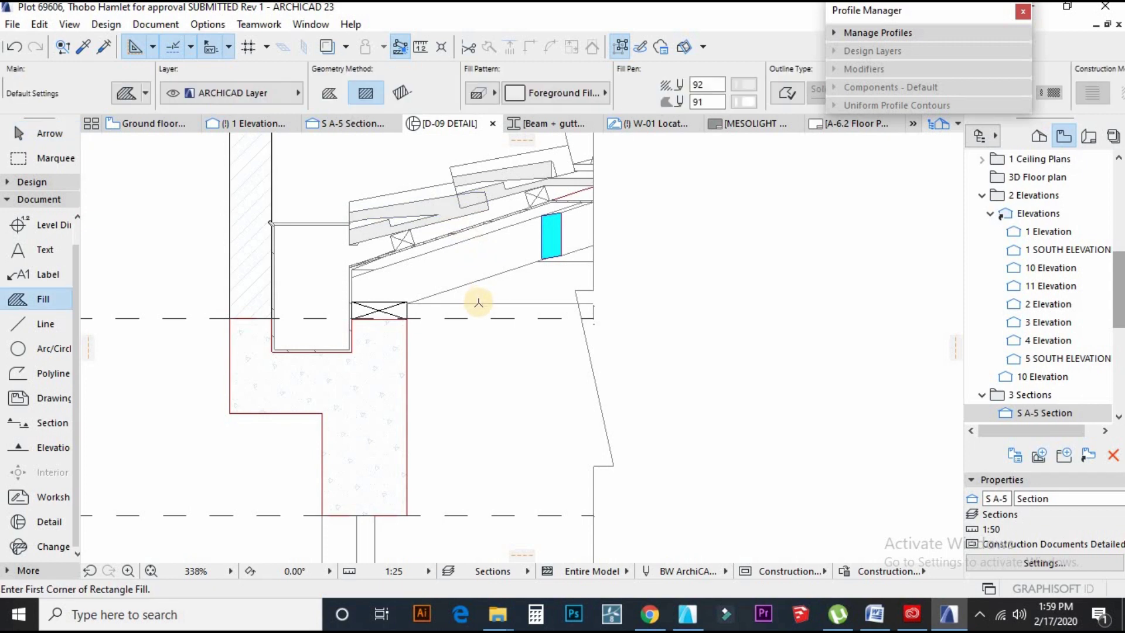
pyautogui.hotkey('ctrl', 'a')
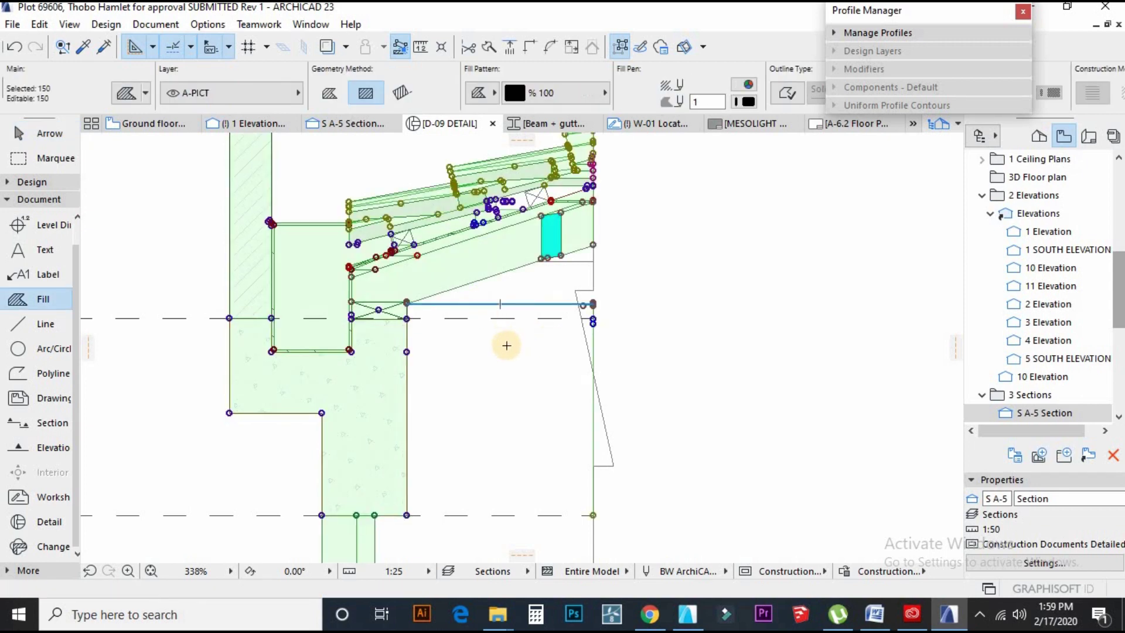
pyautogui.scroll(-1, 505, 340)
pyautogui.scroll(-2, 588, 378)
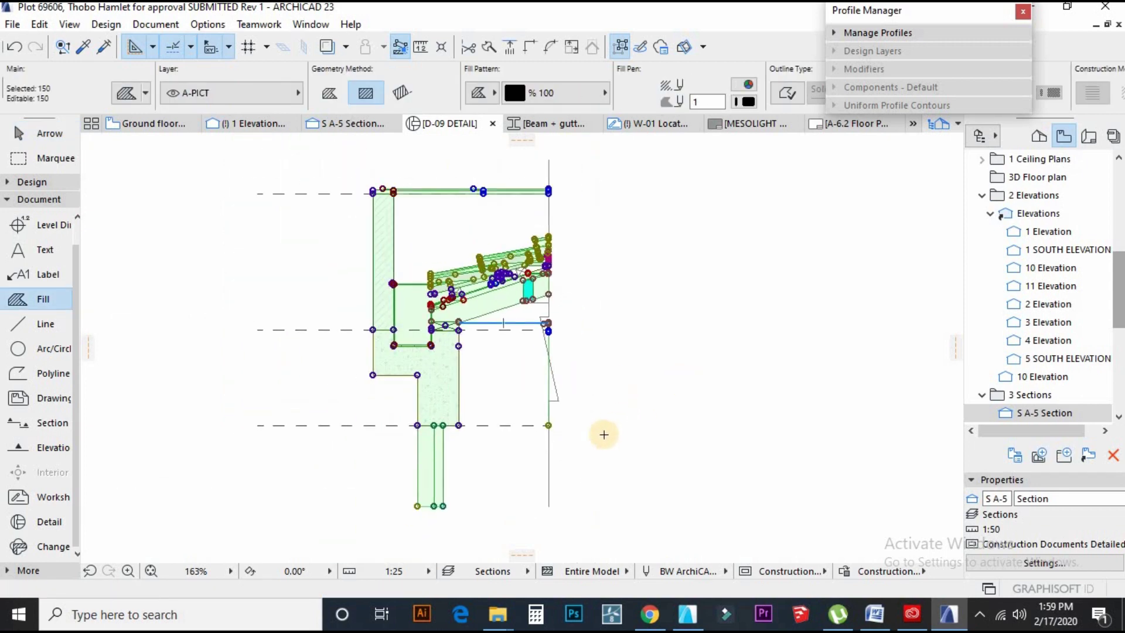
pyautogui.press('Escape')
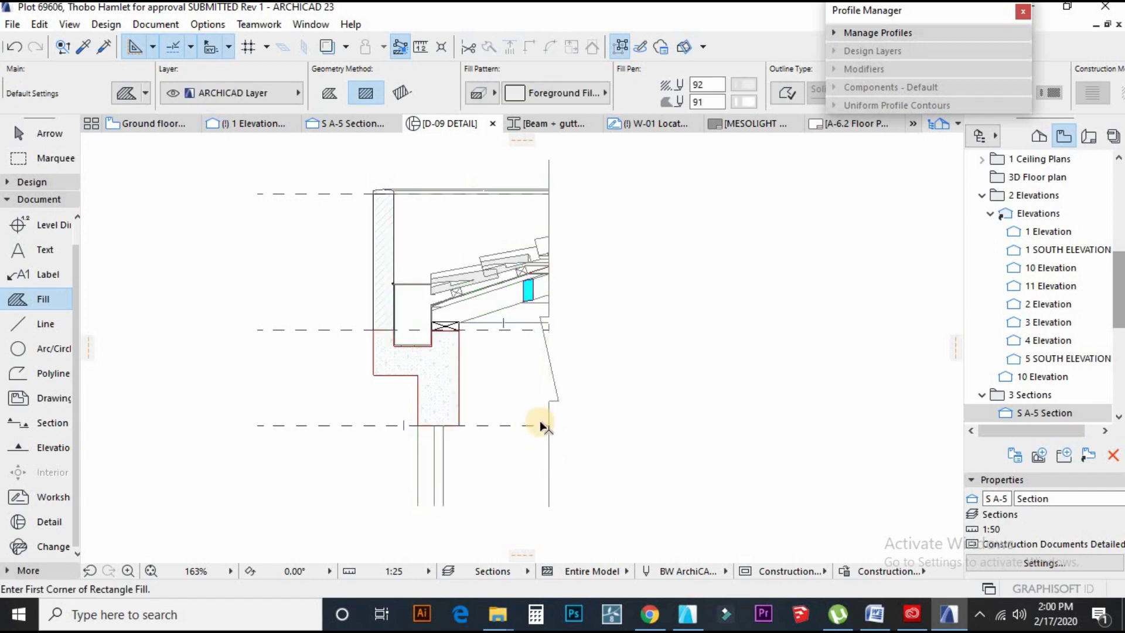
pyautogui.press('Escape')
# Inspect the Air Space fill and the dashed line's end where they meet the vertical cut edge beside the slanted break line.
pyautogui.scroll(3, 555, 351)
pyautogui.click(554, 346)
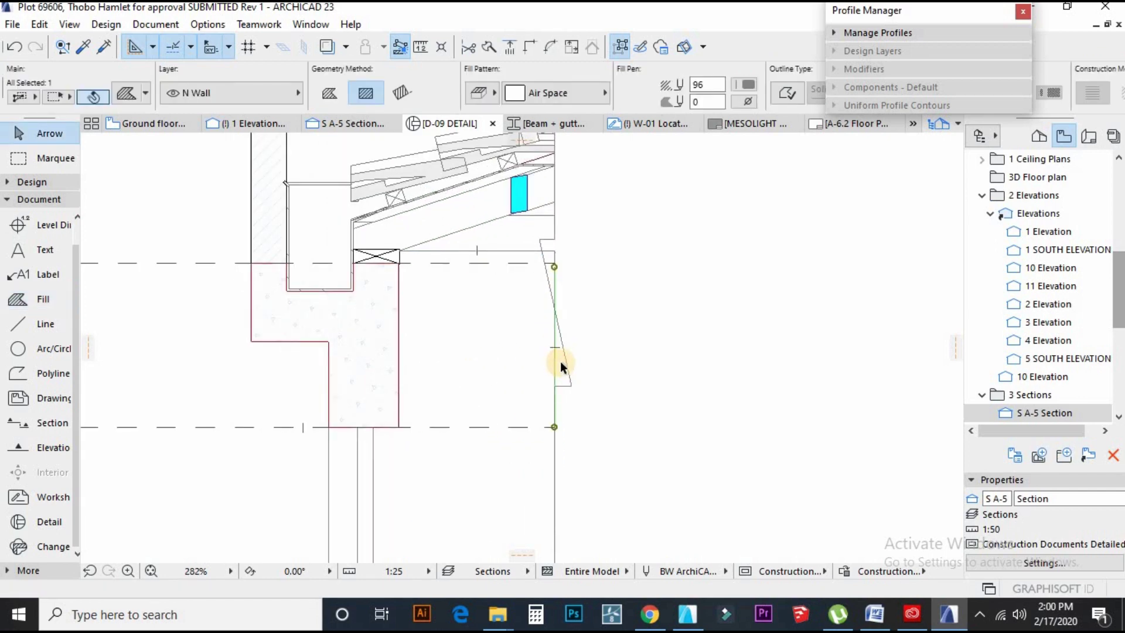
pyautogui.press('Escape')
pyautogui.scroll(8, 590, 264)
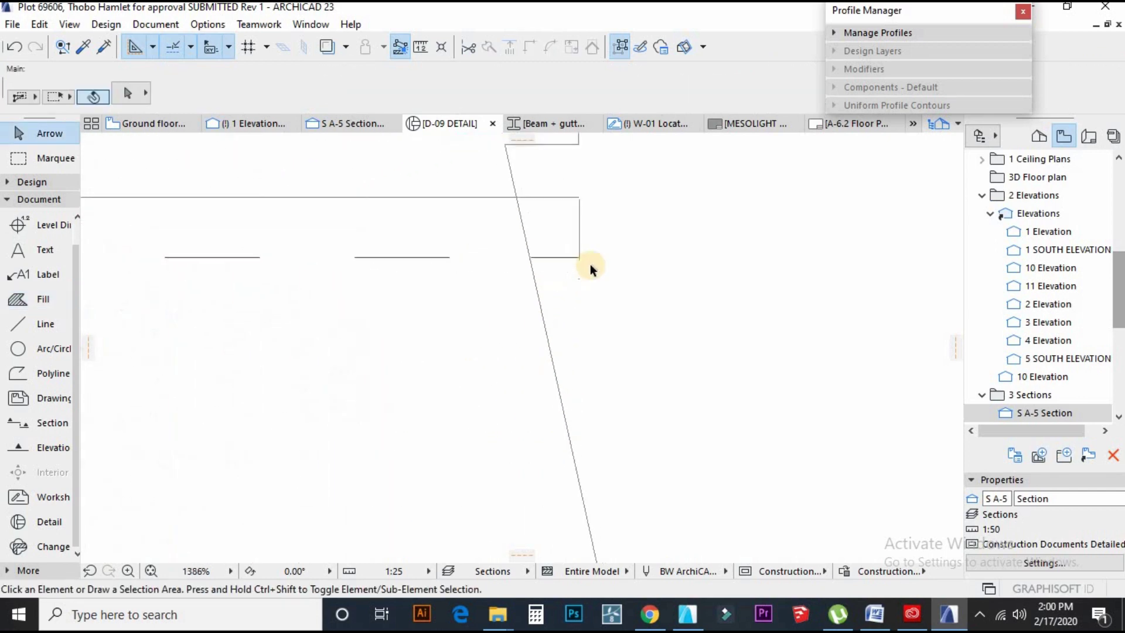
pyautogui.scroll(1, 590, 266)
pyautogui.click(578, 259)
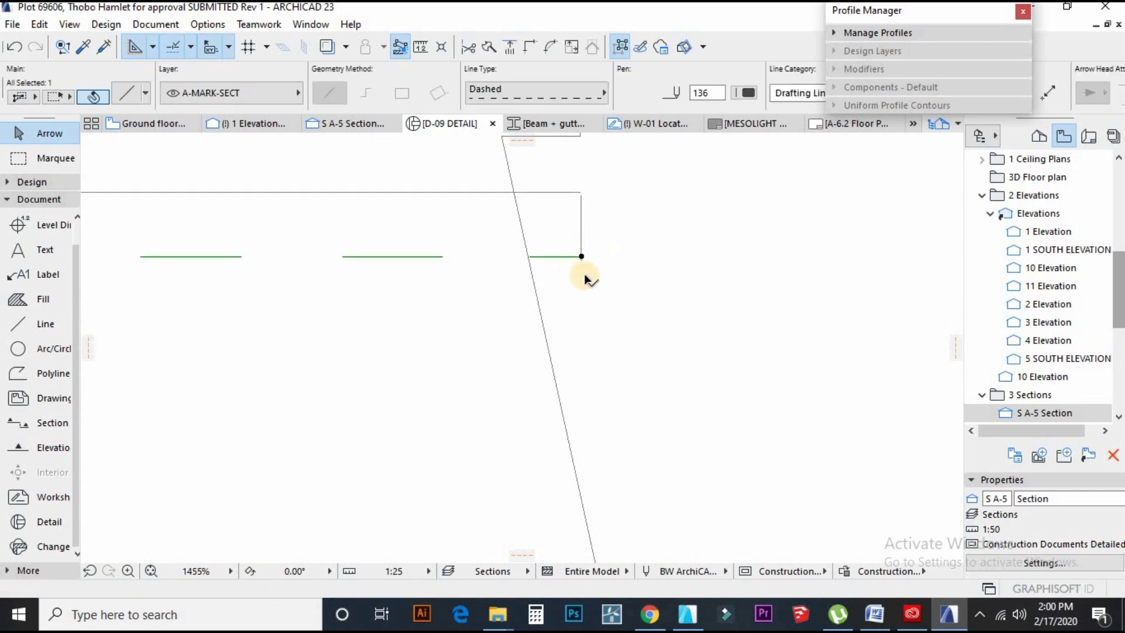
pyautogui.scroll(-4, 583, 260)
pyautogui.scroll(3, 591, 273)
pyautogui.press('Escape')
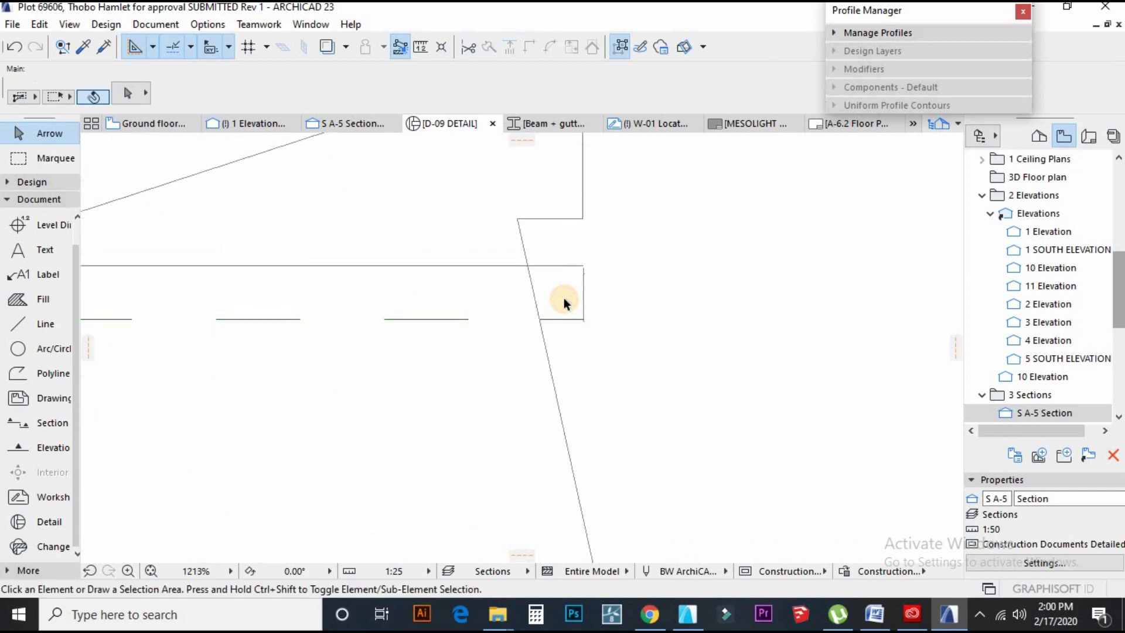
# Delete the short stray vertical line beside the slanted break line and trim the solid horizontal line's overhang back to the slanted line.
pyautogui.click(584, 296)
pyautogui.press('Delete')
pyautogui.click(579, 271)
pyautogui.press('Escape')
pyautogui.click(583, 319)
pyautogui.press('Escape')
pyautogui.scroll(-6, 572, 296)
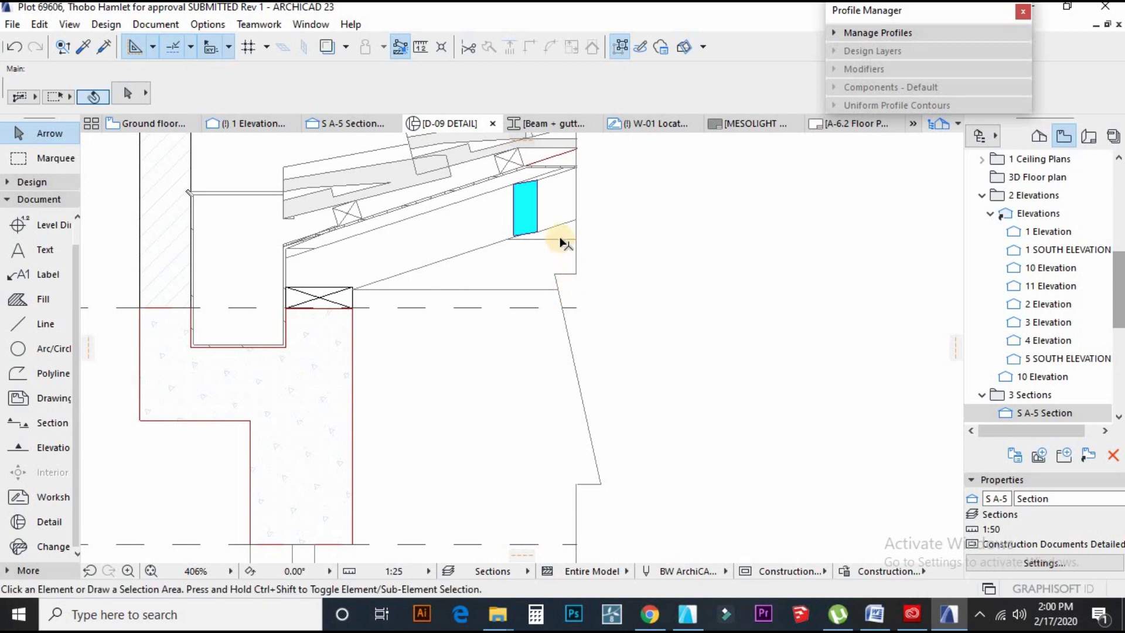
# Move the three dashed level lines in the D-09 detail about 140 mm horizontally, extending past the vertical break line.
pyautogui.scroll(-3, 561, 277)
pyautogui.scroll(4, 562, 278)
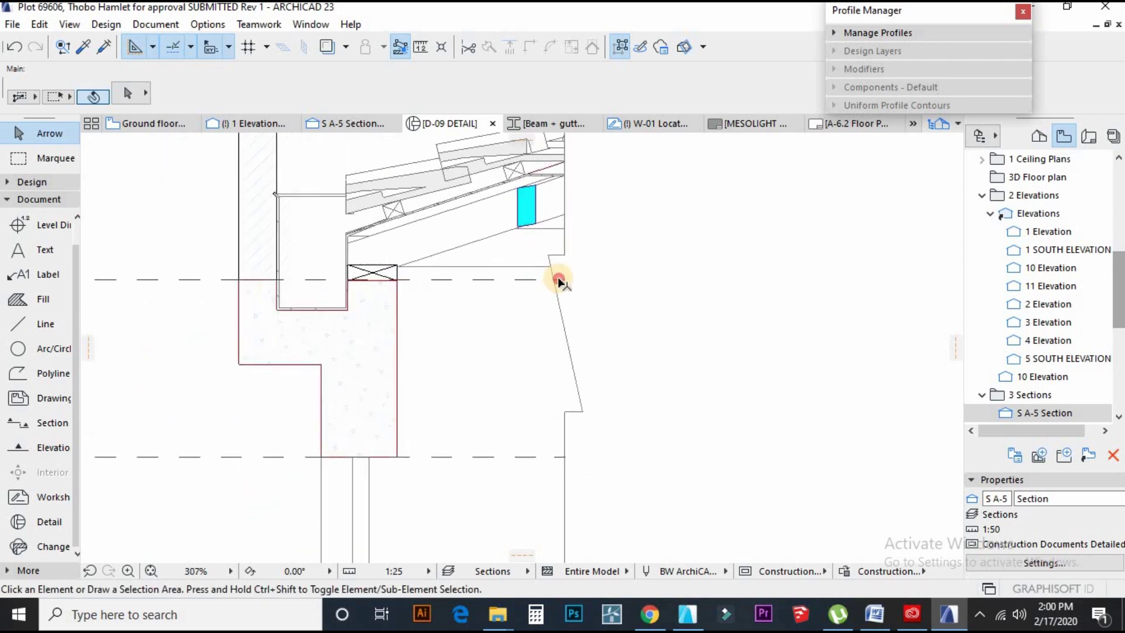
pyautogui.click(565, 279)
pyautogui.scroll(-5, 558, 417)
pyautogui.scroll(-1, 551, 378)
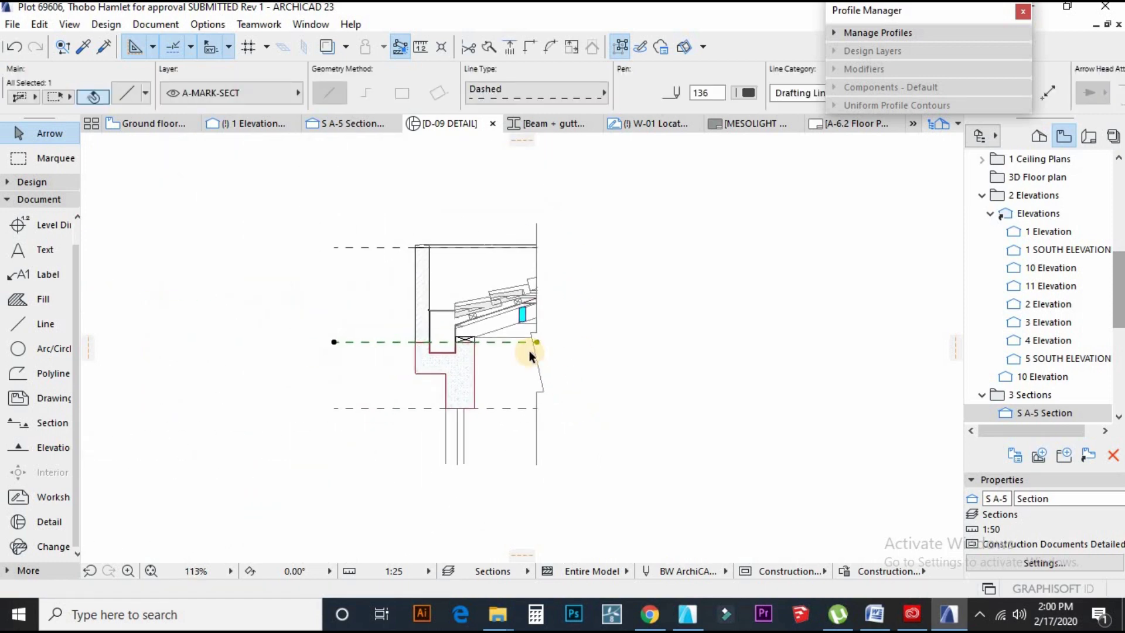
pyautogui.click(573, 363)
pyautogui.click(409, 342)
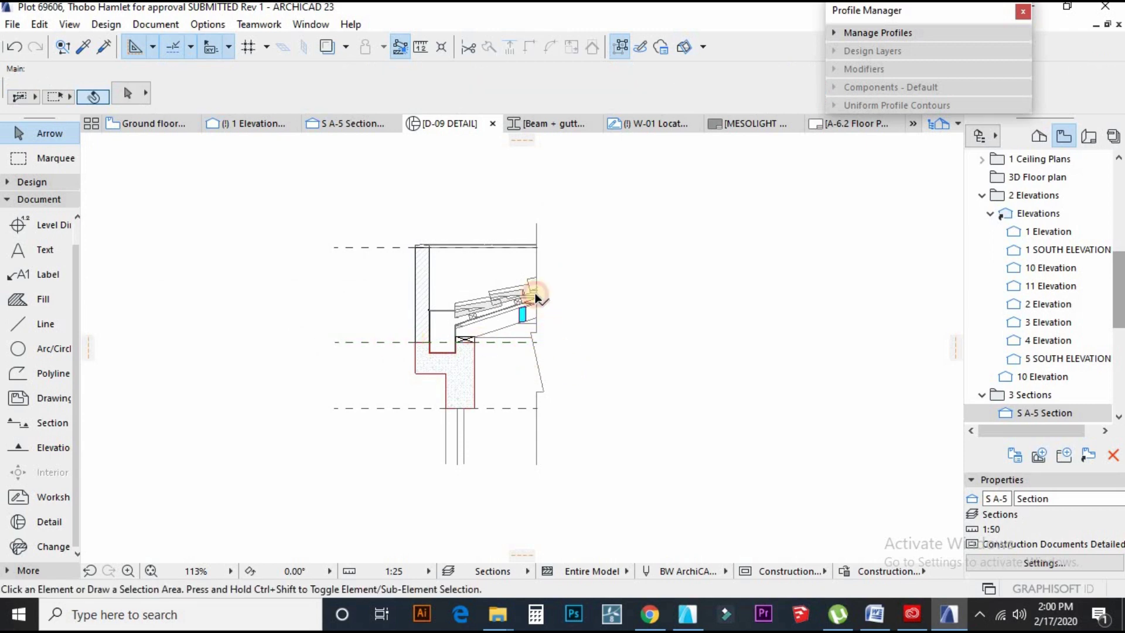
pyautogui.keyDown('shift'); pyautogui.click(392, 408); pyautogui.keyUp('shift')
pyautogui.hotkey('ctrl', 'd')
pyautogui.click(404, 433)
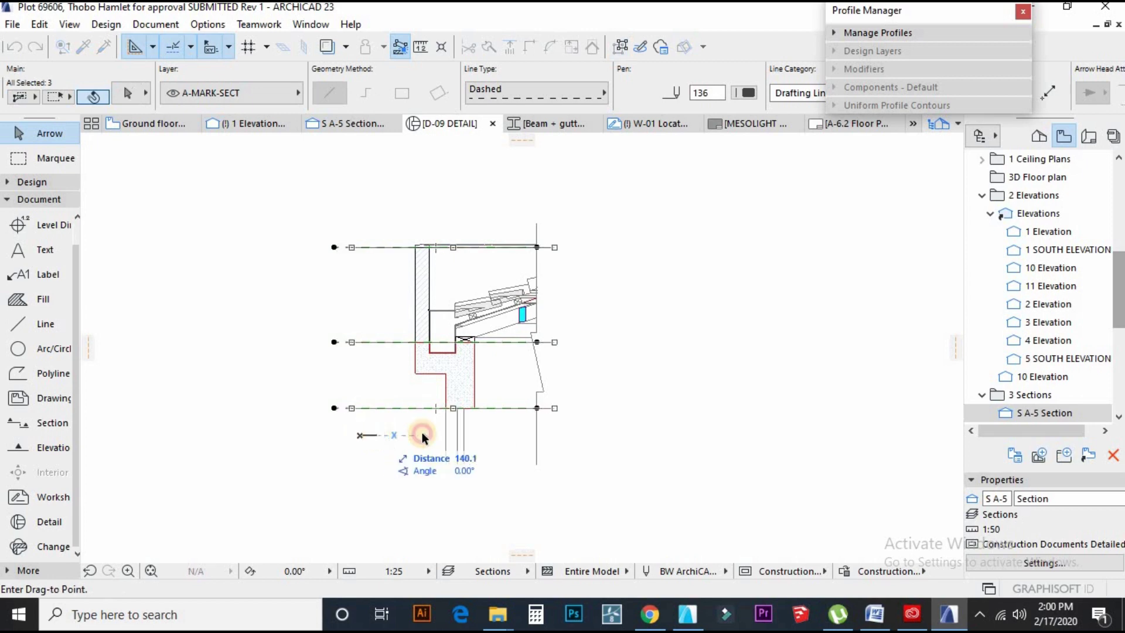
pyautogui.click(422, 432)
pyautogui.click(644, 336)
# Trim the short line end of the roof tile that overshoots the vertical break line.
pyautogui.scroll(10, 547, 281)
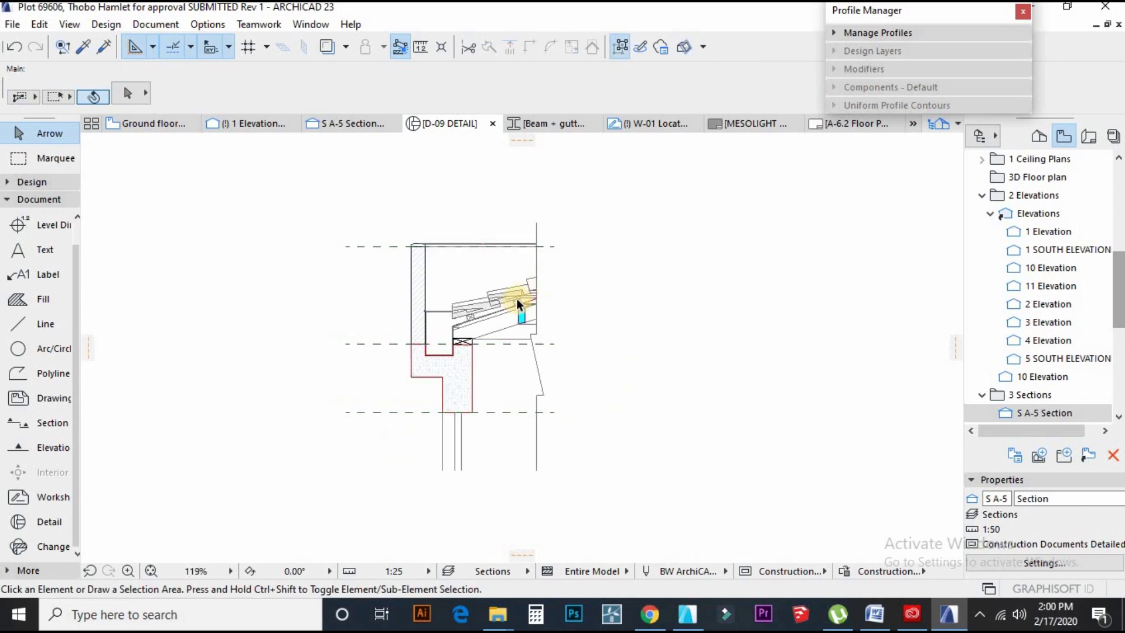
pyautogui.scroll(6, 576, 268)
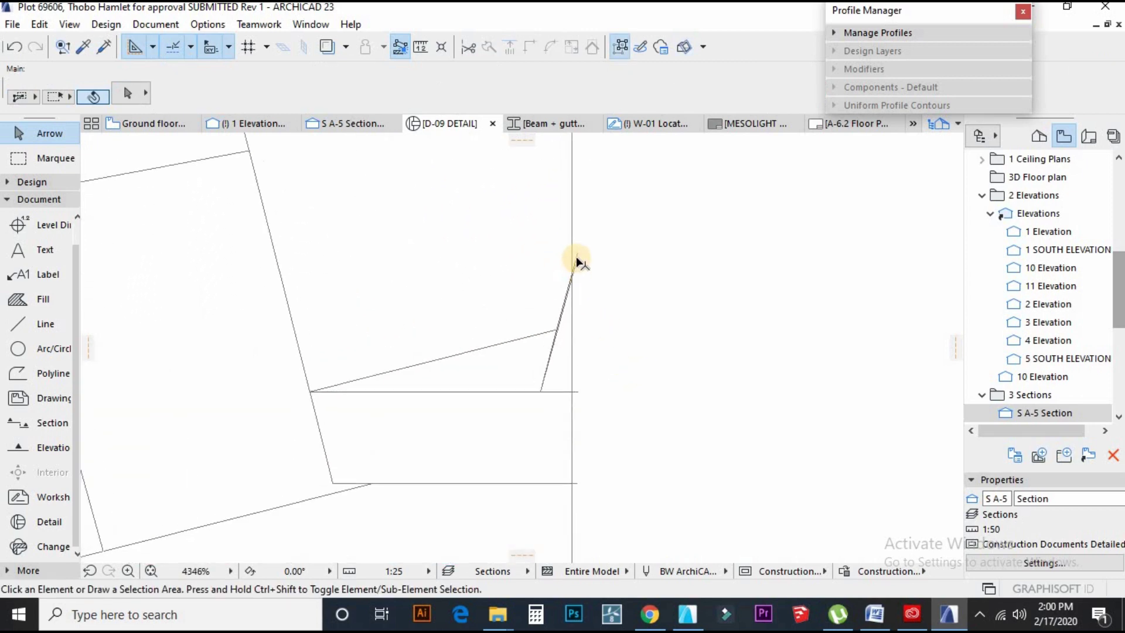
pyautogui.click(576, 246)
pyautogui.press('Escape')
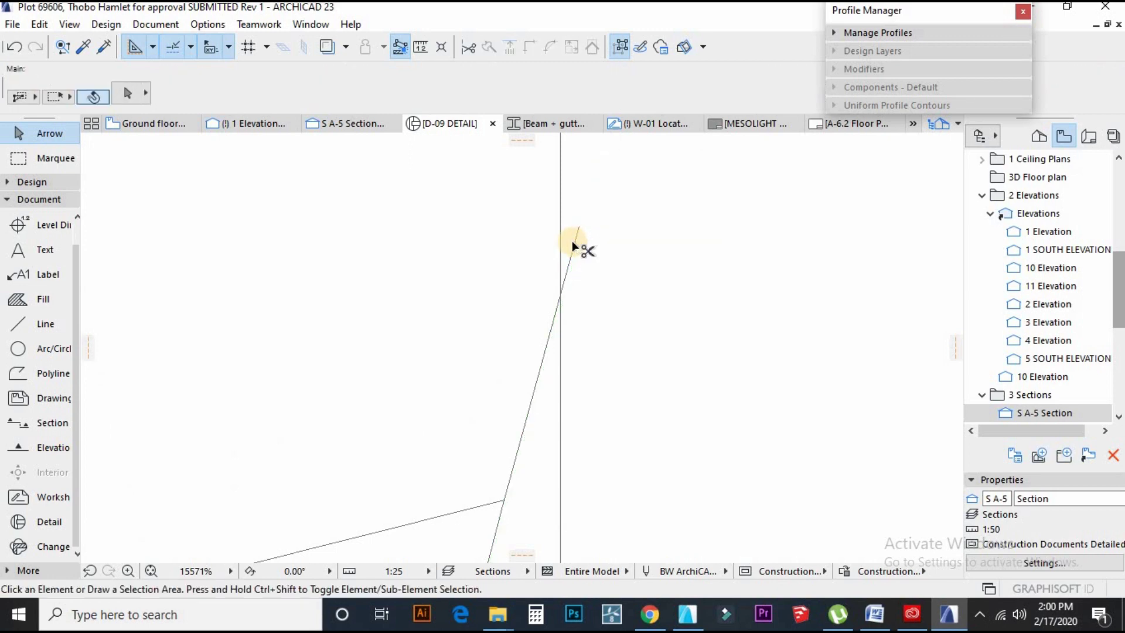
pyautogui.scroll(-5, 557, 281)
pyautogui.scroll(-5, 597, 318)
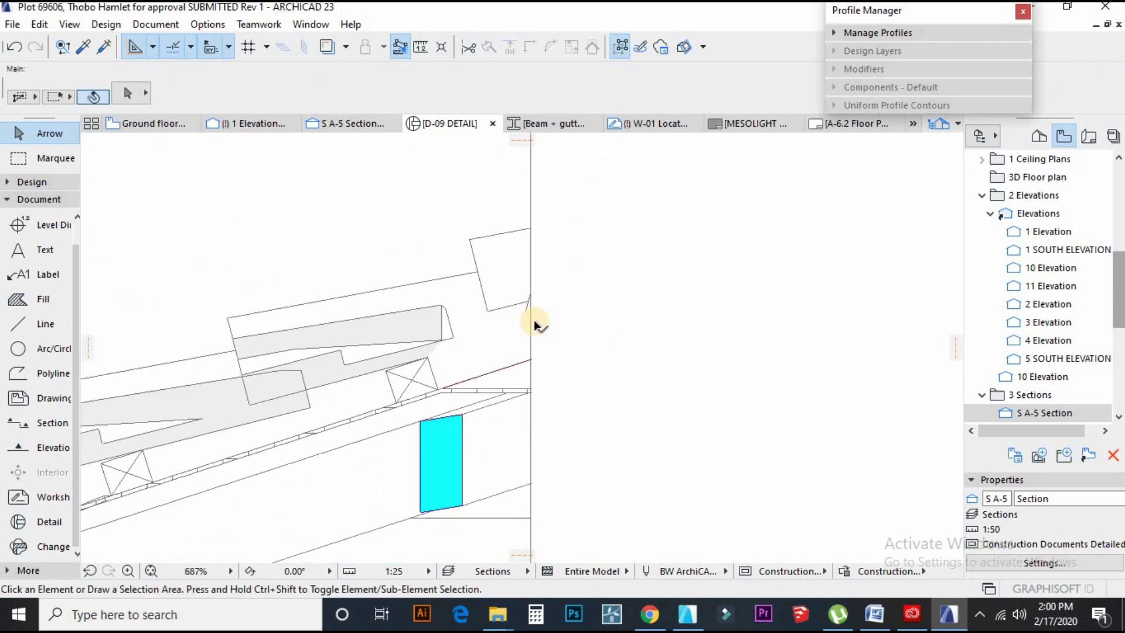
pyautogui.scroll(-3, 586, 304)
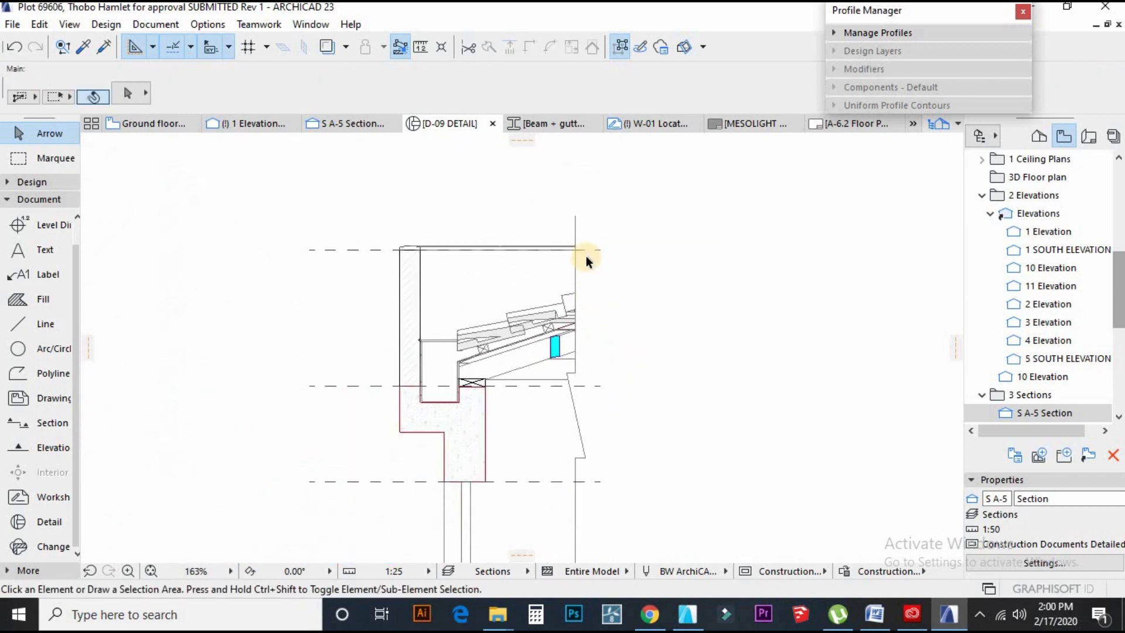
# Set the default label type to Text / Autotext with a solid round dot as its pointer arrowhead.
pyautogui.scroll(-2, 596, 262)
pyautogui.scroll(2, 561, 284)
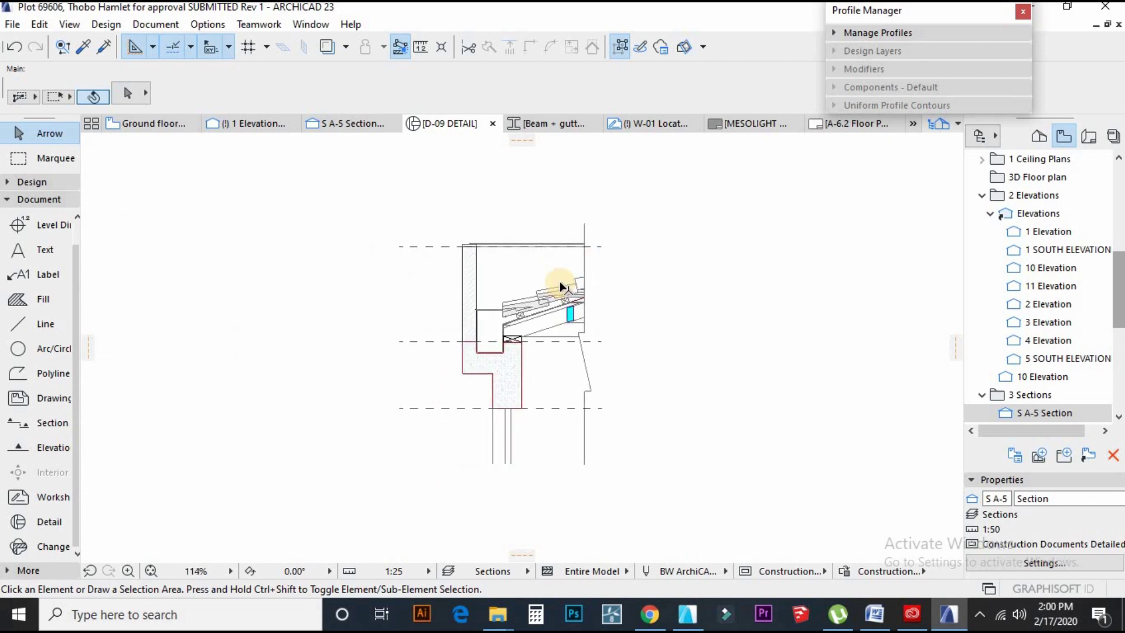
pyautogui.scroll(2, 457, 380)
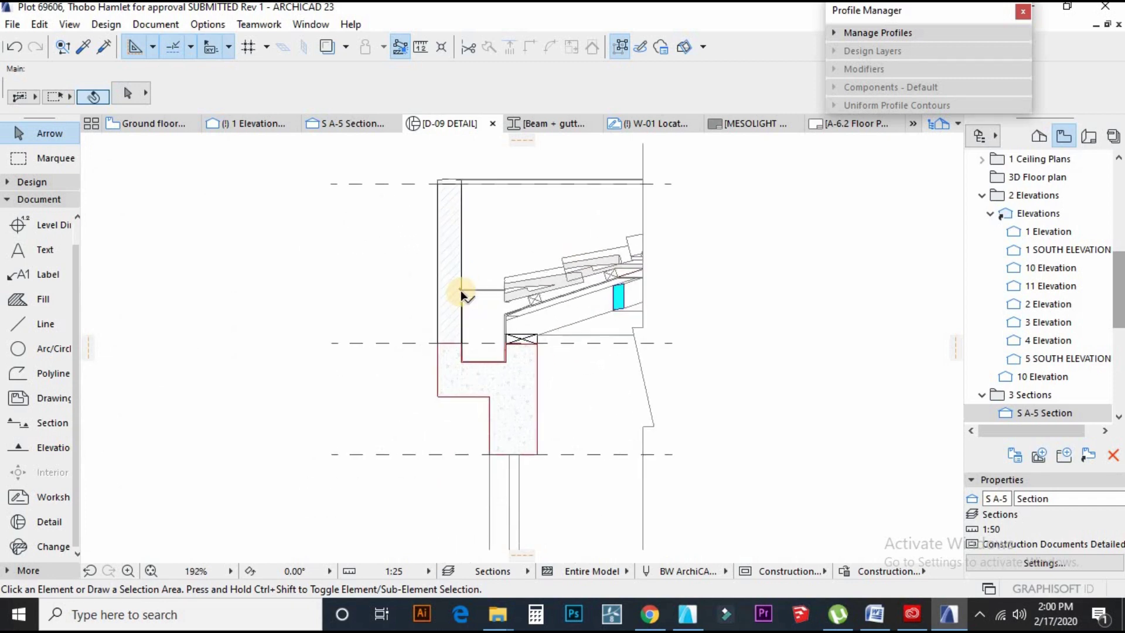
pyautogui.scroll(4, 461, 292)
pyautogui.scroll(-5, 468, 413)
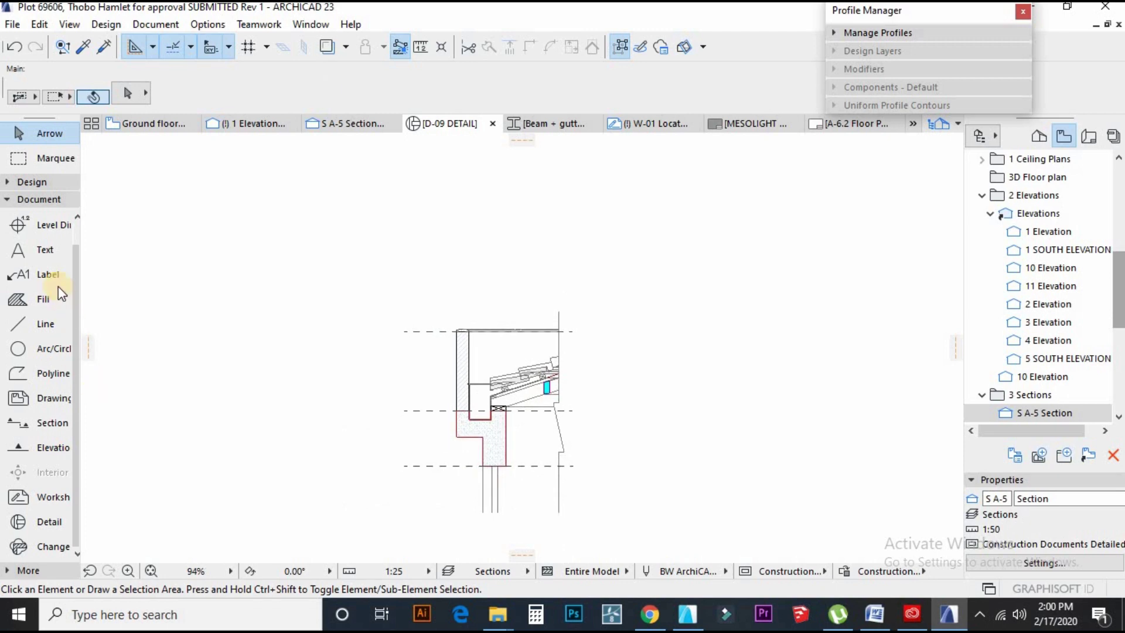
pyautogui.click(37, 275)
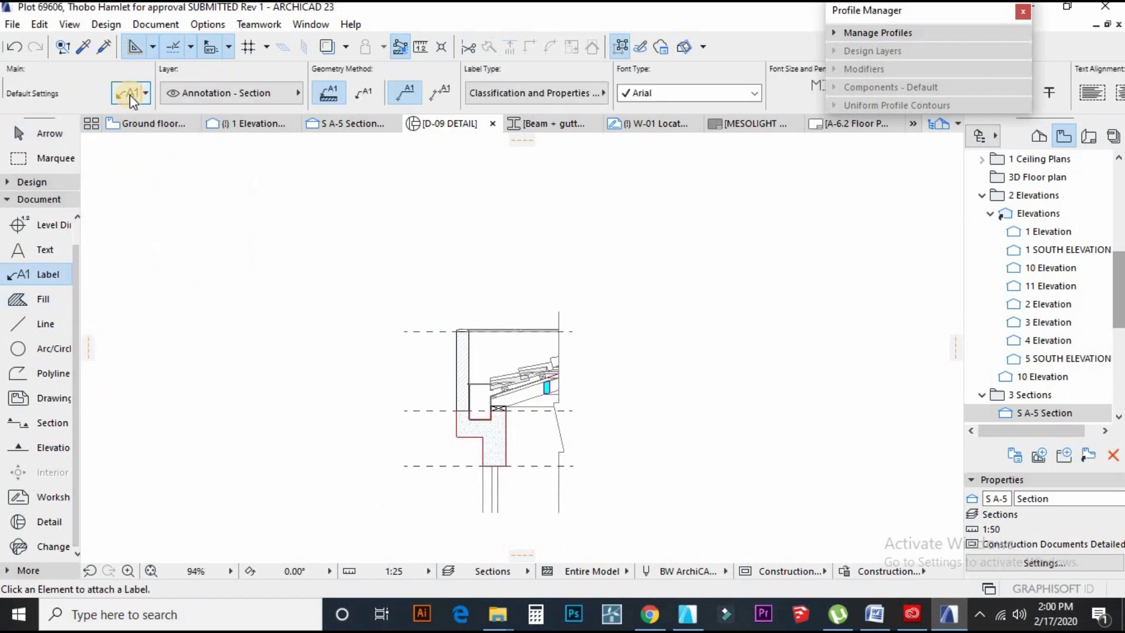
pyautogui.click(129, 94)
pyautogui.click(413, 121)
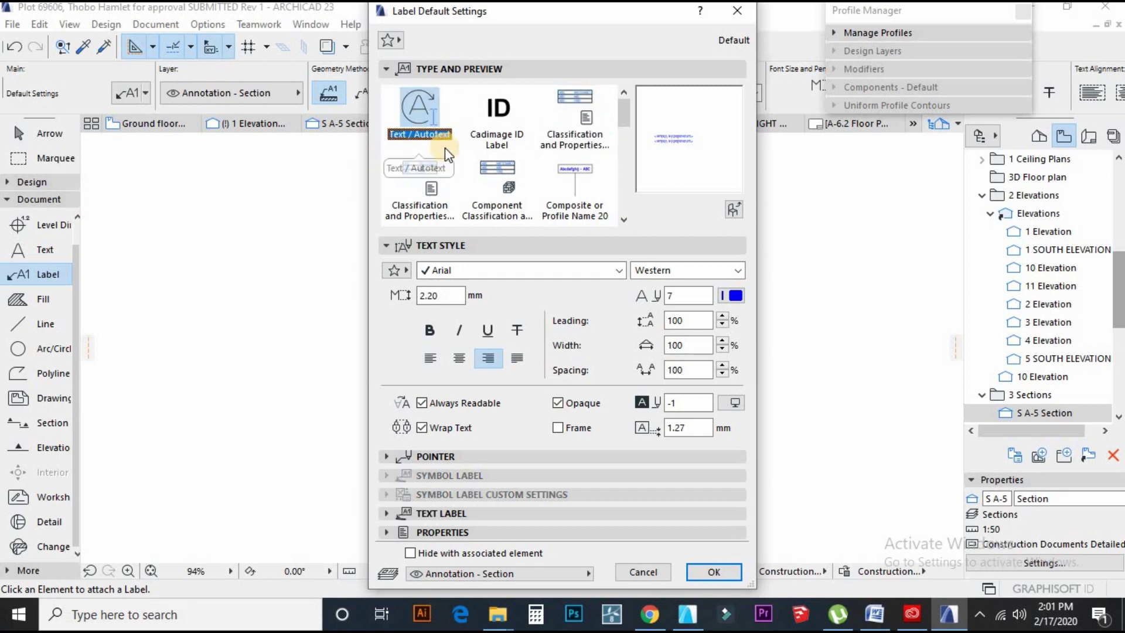
pyautogui.click(386, 458)
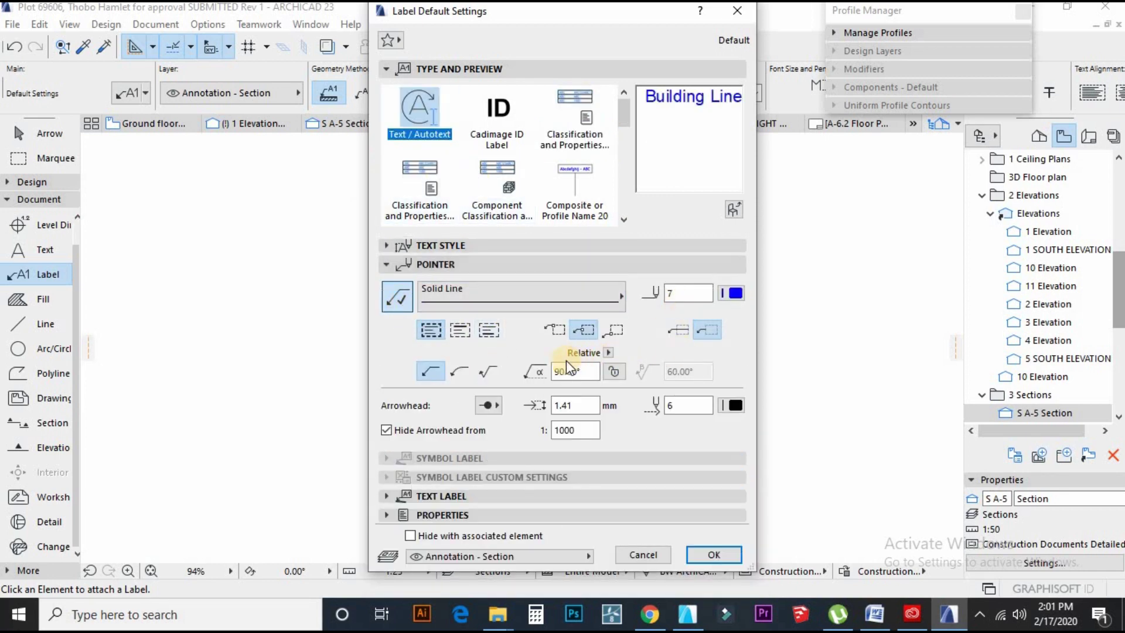
pyautogui.click(486, 405)
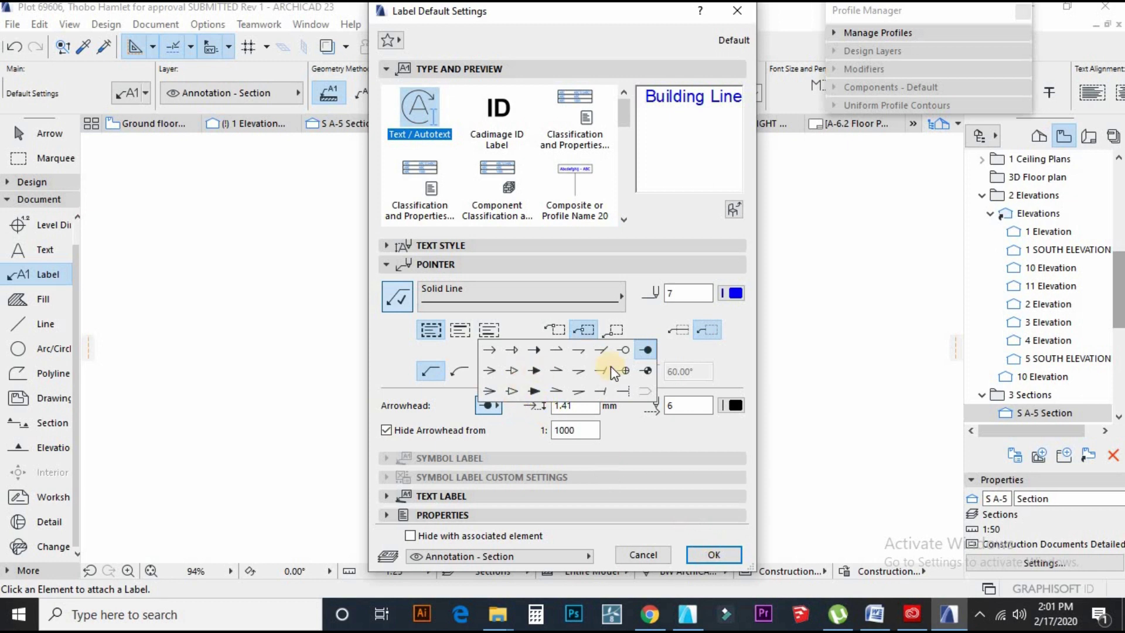
pyautogui.click(646, 350)
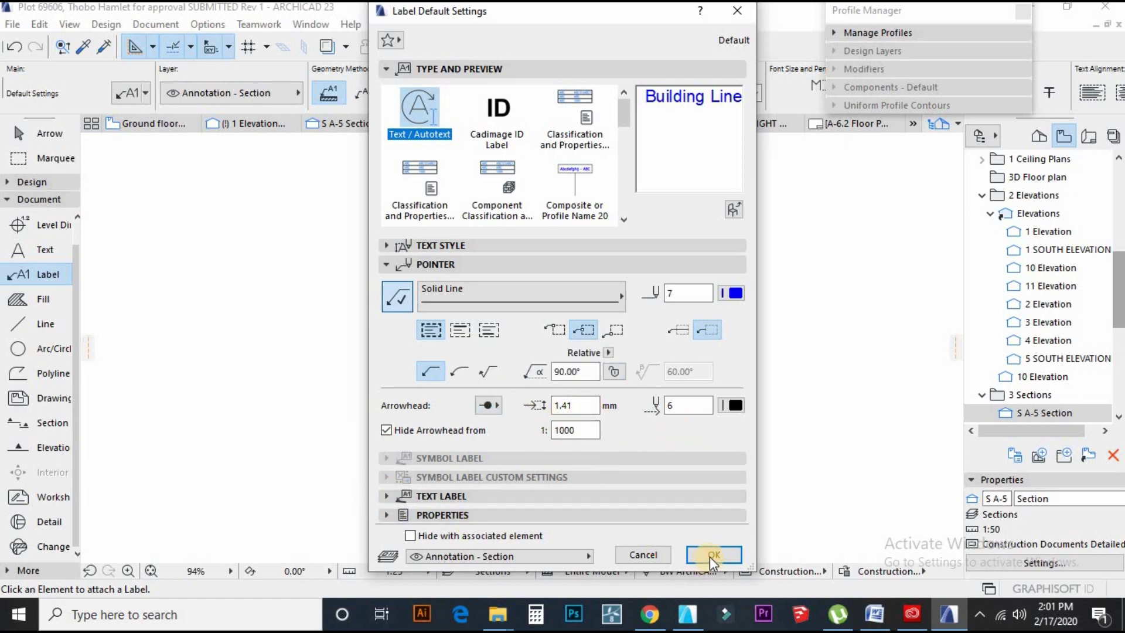
# Clear the "Building Line" default text from the label settings and accept them.
pyautogui.click(388, 497)
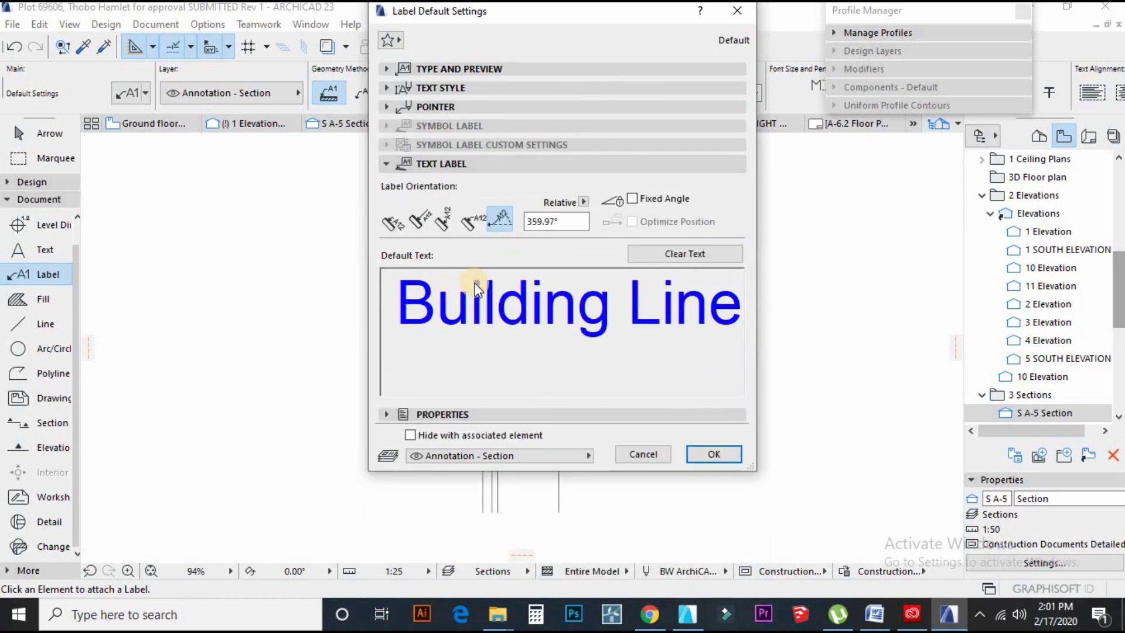
pyautogui.click(677, 252)
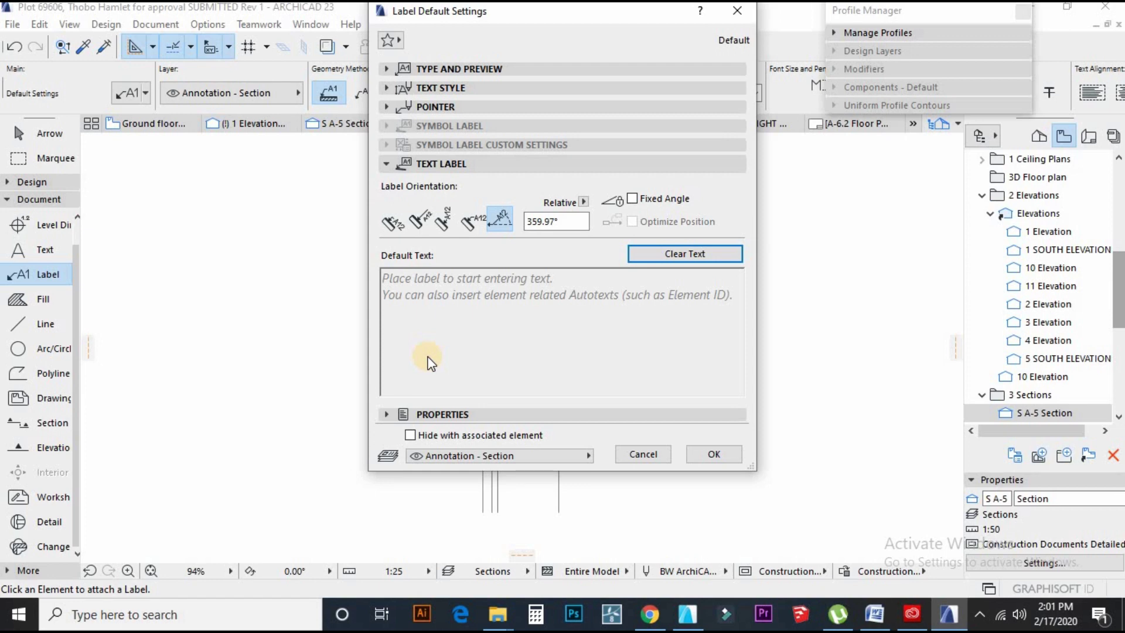
pyautogui.click(711, 454)
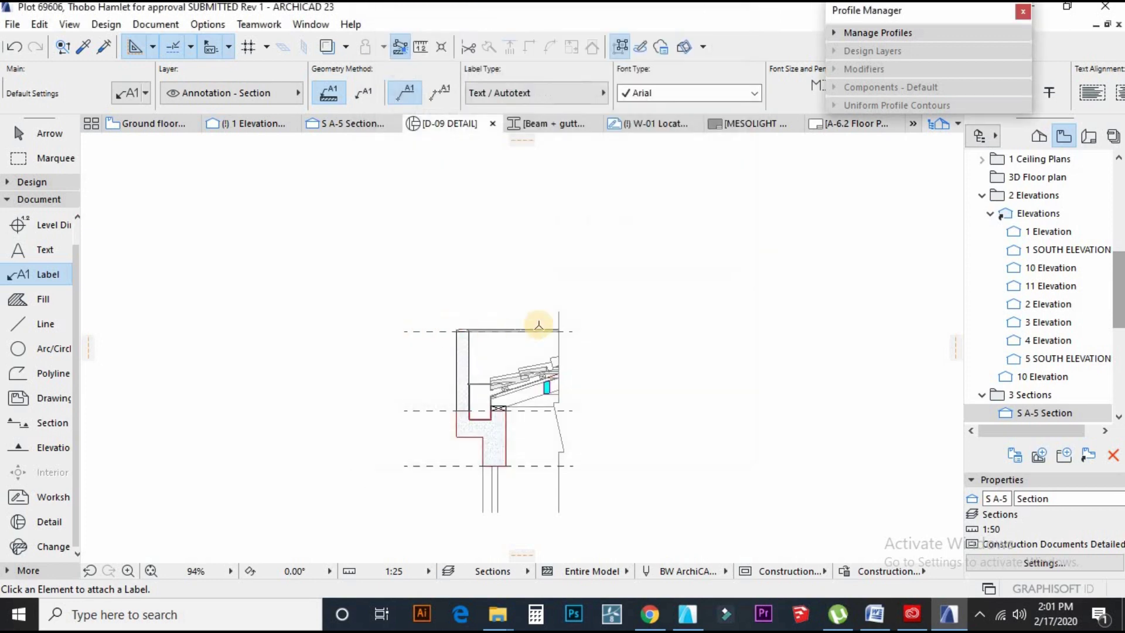
# Attach a label to the upper roof tile near the break line and enter the text "Concrete".
pyautogui.scroll(3, 539, 324)
pyautogui.scroll(3, 518, 405)
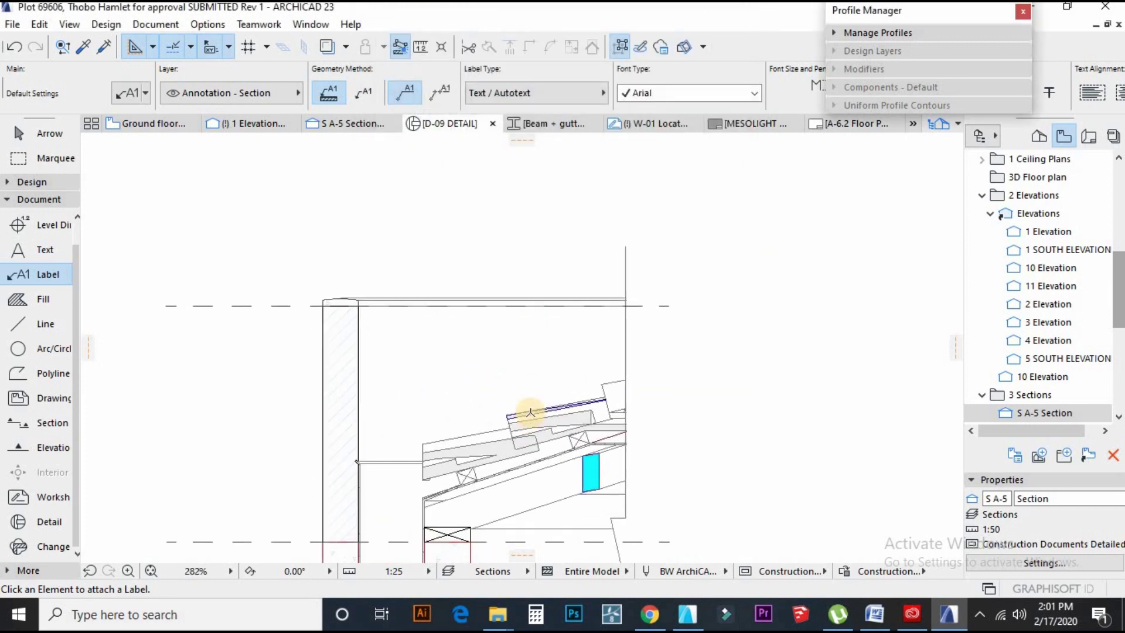
pyautogui.click(531, 412)
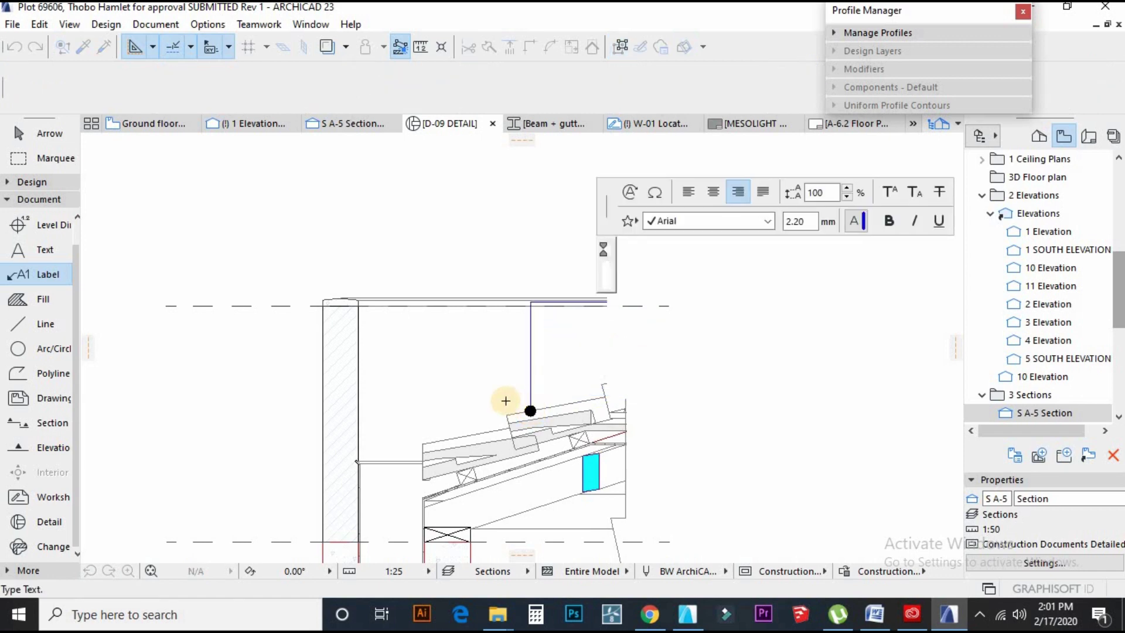
pyautogui.write('C')
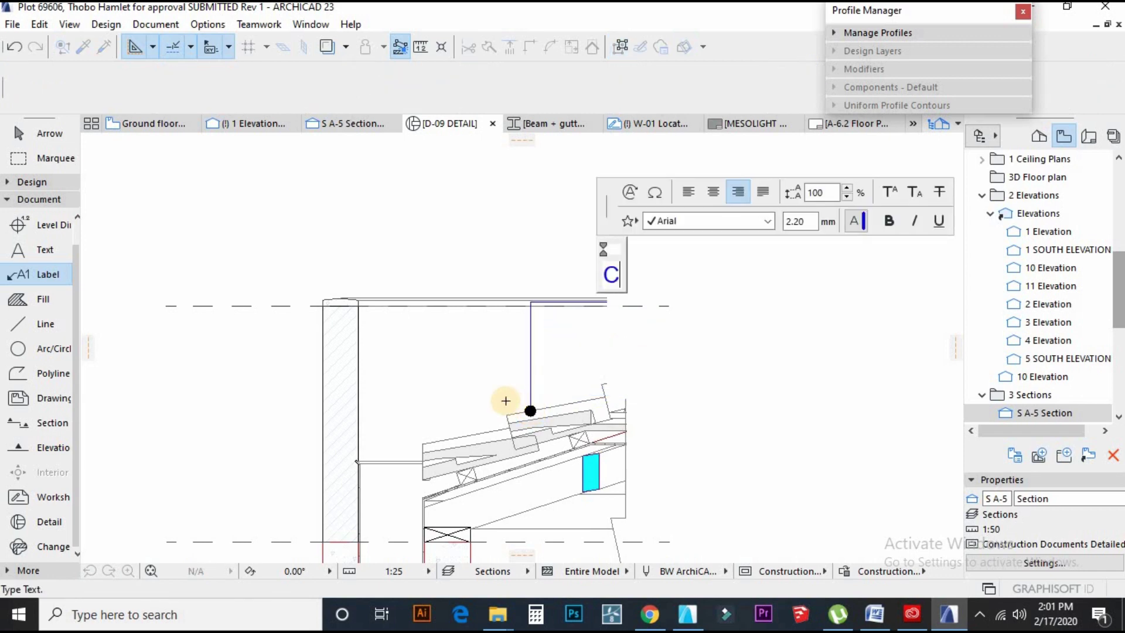
pyautogui.write('oncrete')
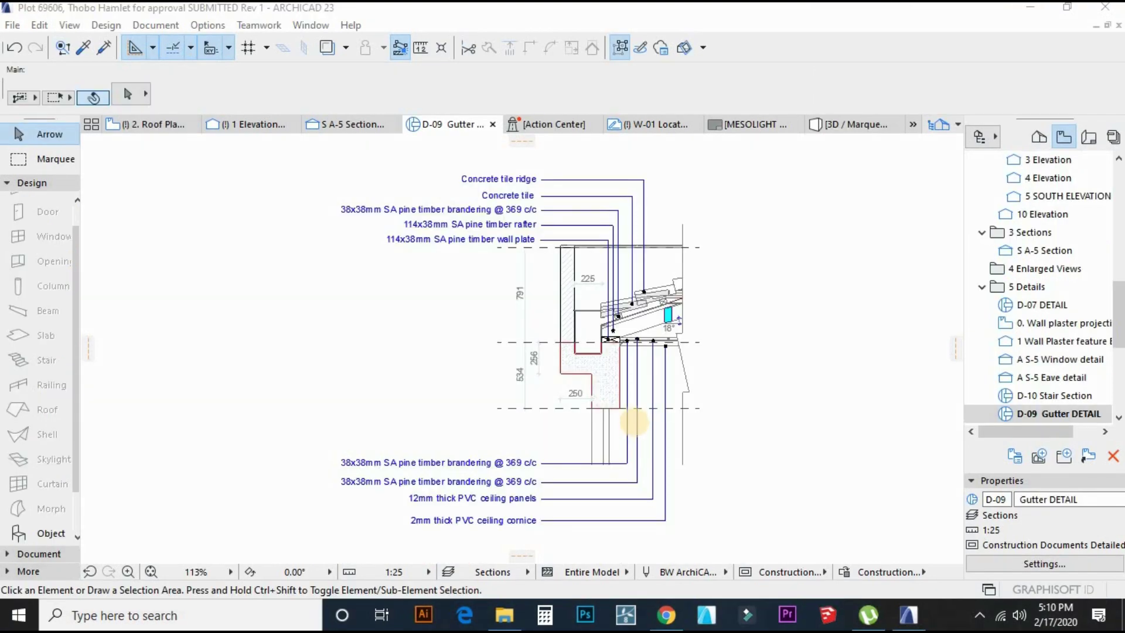
pyautogui.scroll(5, 618, 341)
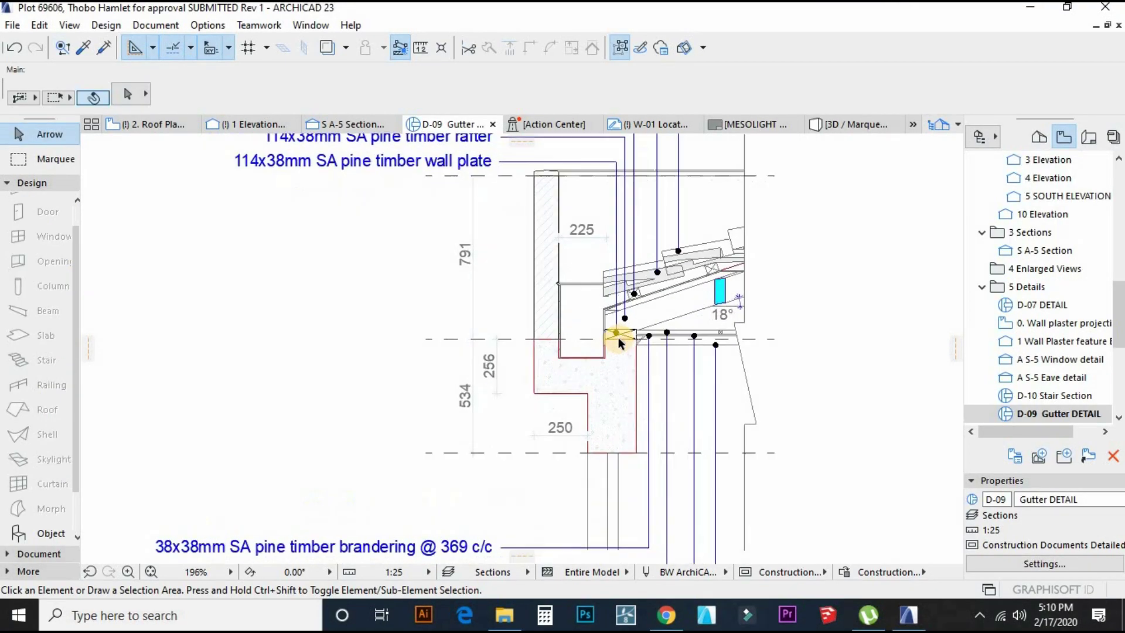
pyautogui.scroll(-3, 619, 337)
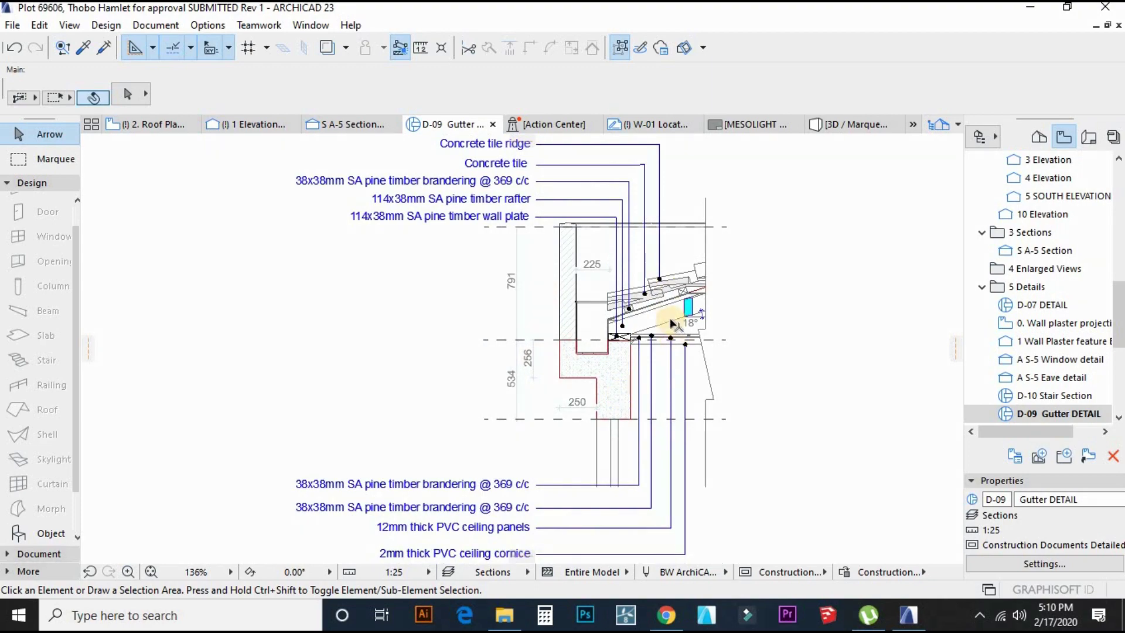
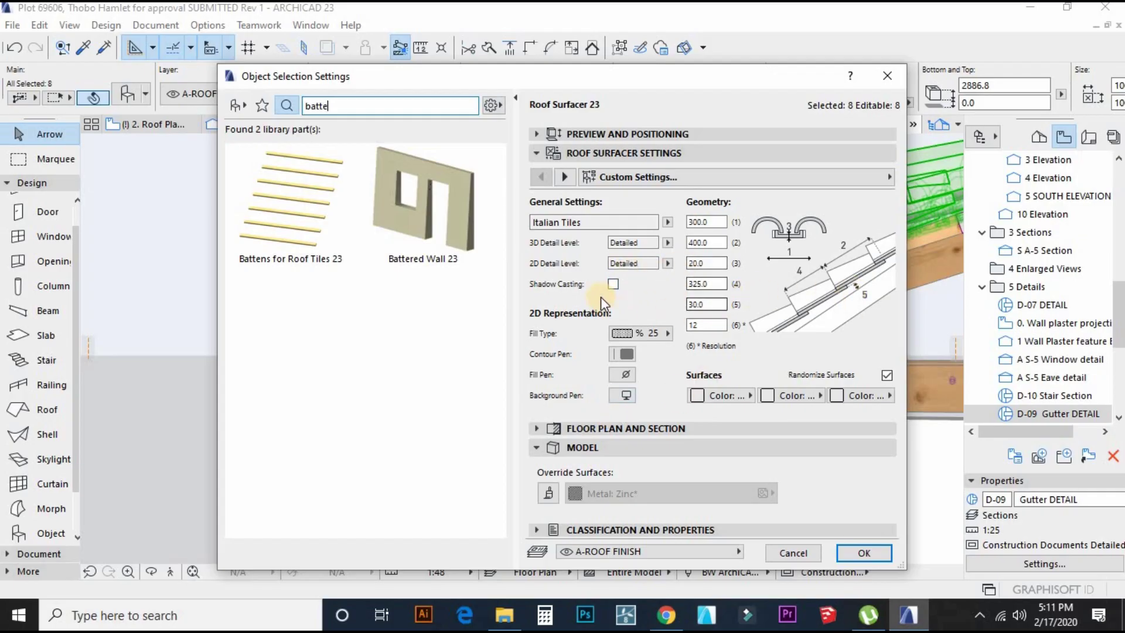
# Set geometry value (5) of the selected Italian Tiles roof surfacers to 0 and switch to the S A-5 Section.
pyautogui.moveTo(714, 305); pyautogui.dragTo(633, 309)
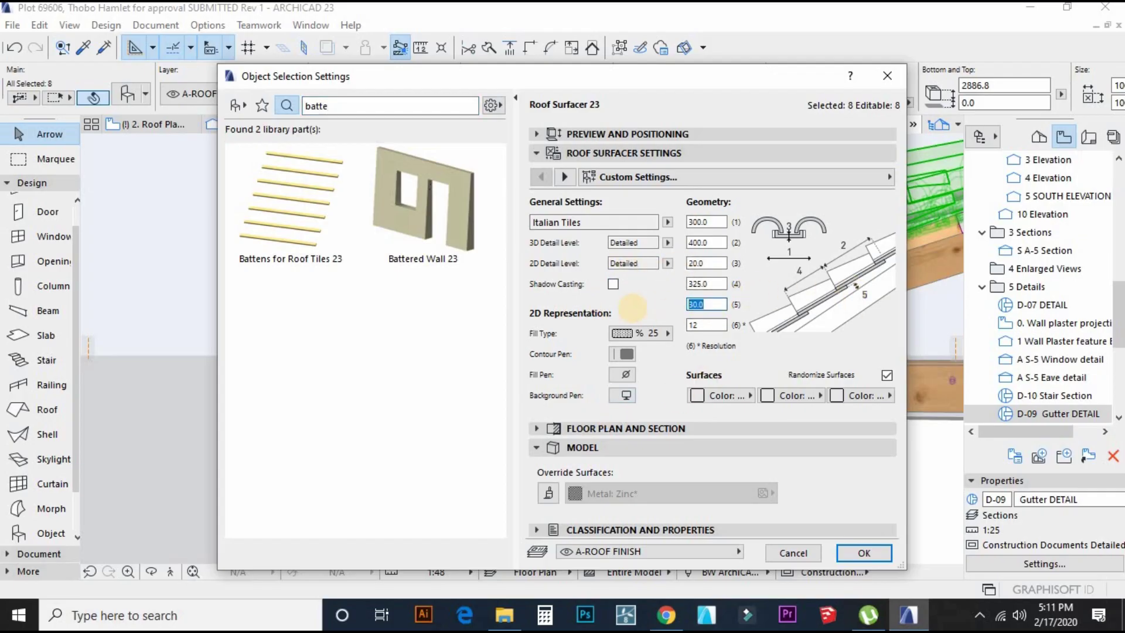
pyautogui.press('Return')
pyautogui.keyDown('shift'); pyautogui.moveTo(758, 379); pyautogui.dragTo(679, 381, button='middle'); pyautogui.keyUp('shift')
pyautogui.click(335, 122)
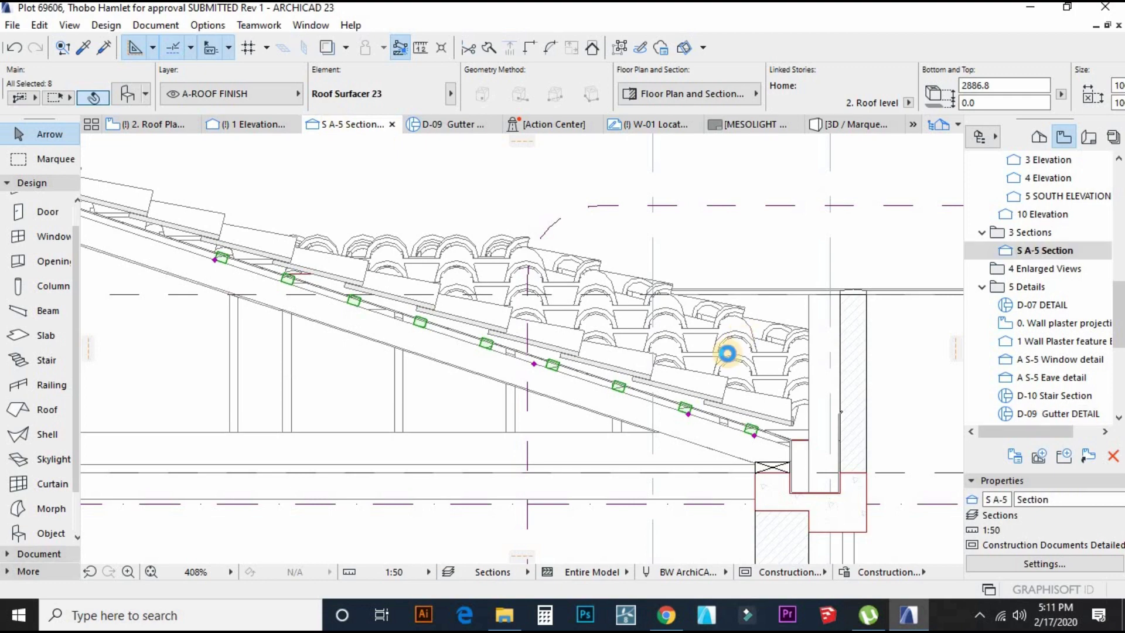
pyautogui.press('Escape')
# Try to move the roof-tile battens 50 mm down the 18° roof slope, and undo the move.
pyautogui.scroll(10, 766, 427)
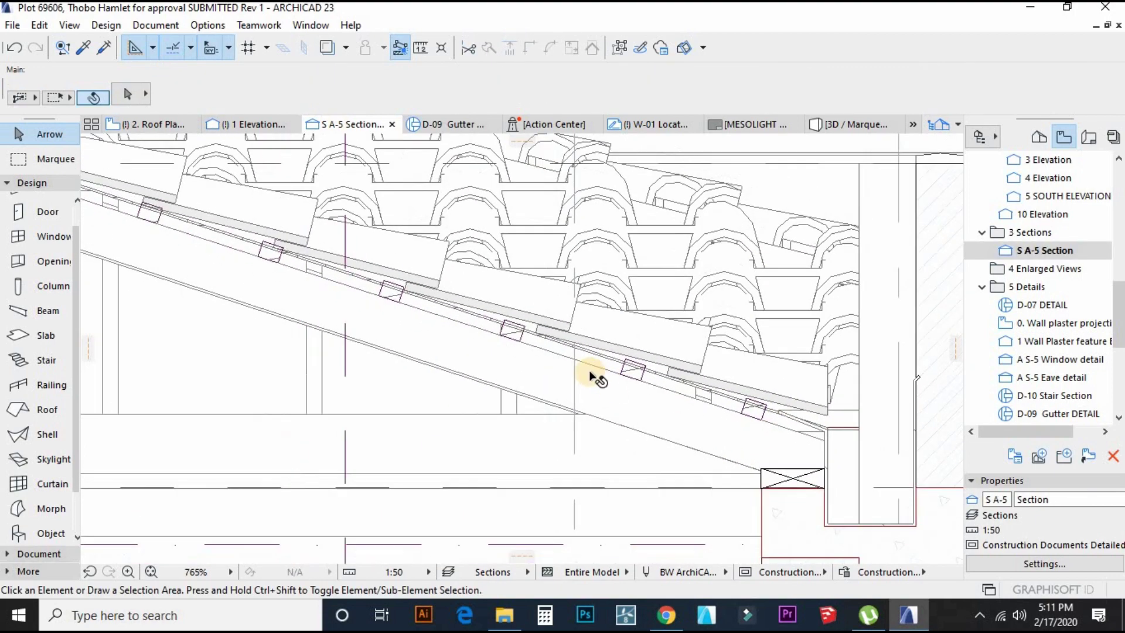
pyautogui.click(630, 387)
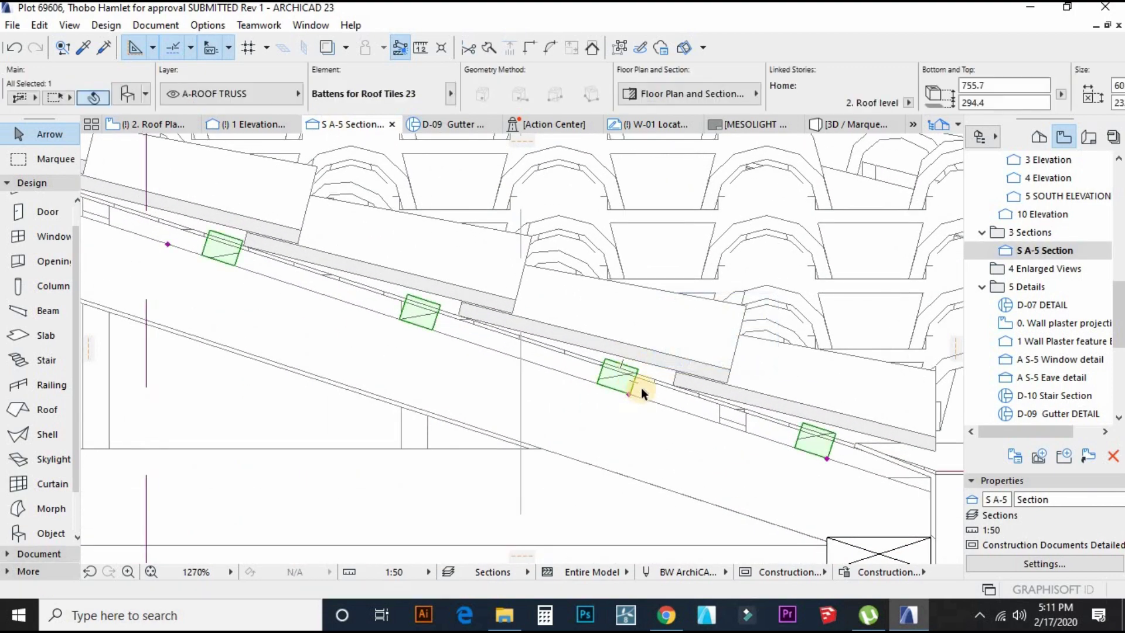
pyautogui.hotkey('ctrl', 'd')
pyautogui.click(607, 364)
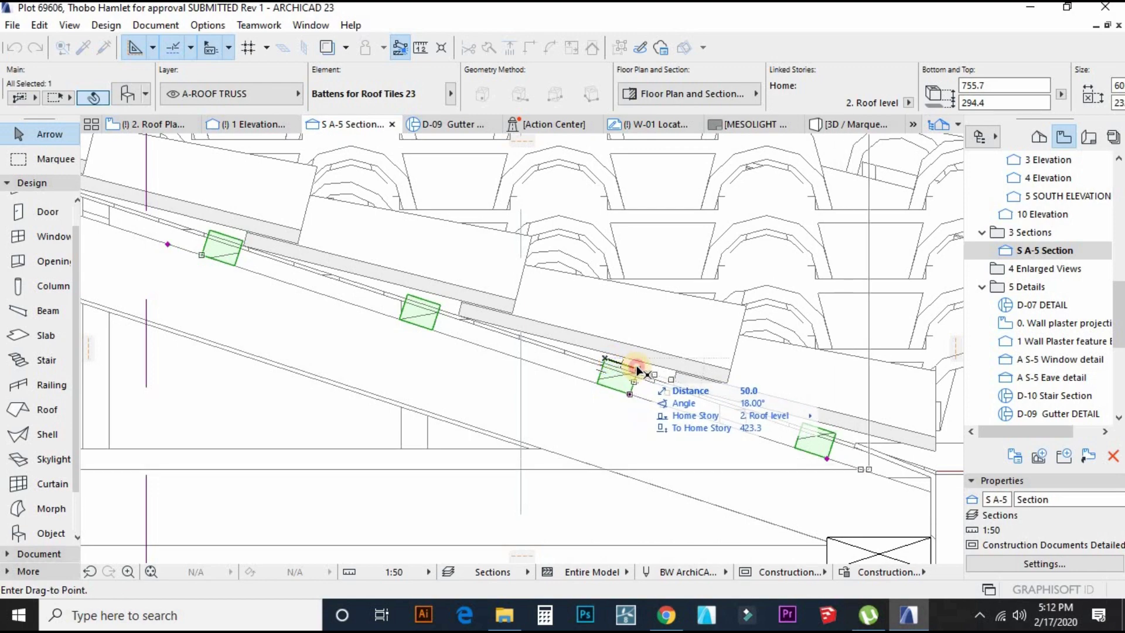
pyautogui.click(639, 374)
pyautogui.scroll(-3, 645, 378)
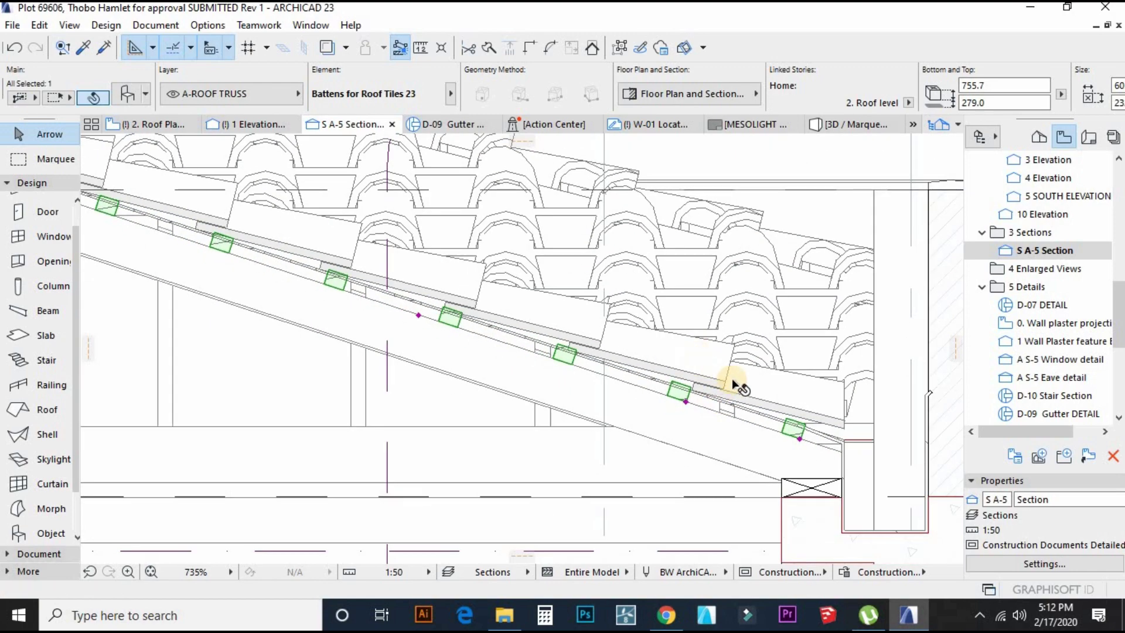
pyautogui.scroll(2, 733, 365)
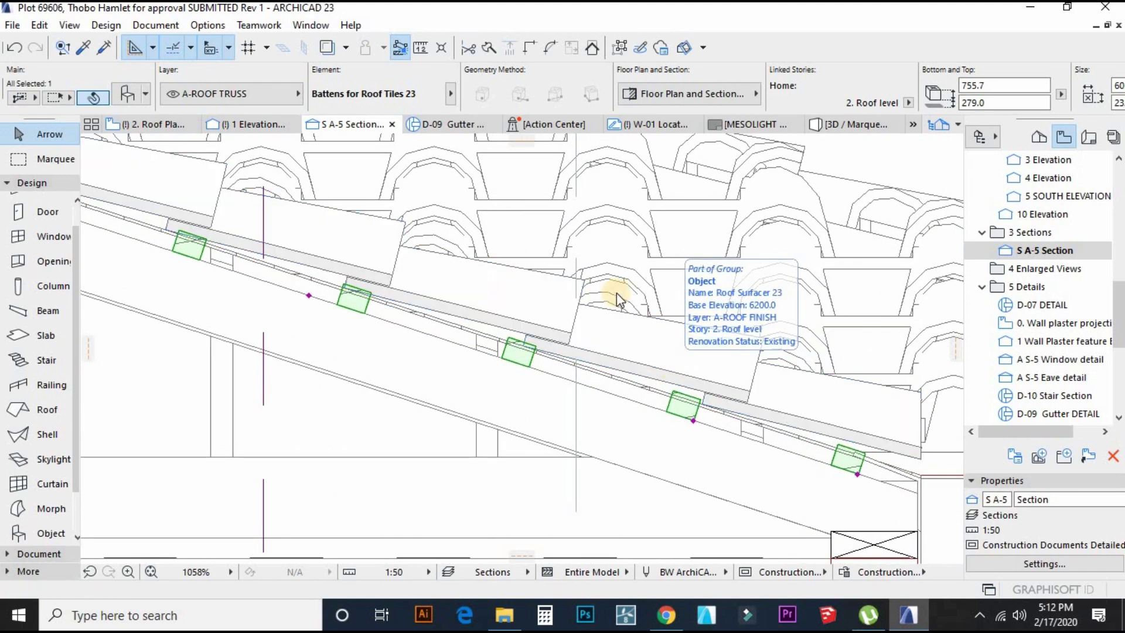
pyautogui.hotkey('ctrl', 'z')
# Check dimension (4) in the roof surfacer settings and set the roof-tile battens' spacing to the same 325 mm.
pyautogui.click(553, 313)
pyautogui.click(127, 93)
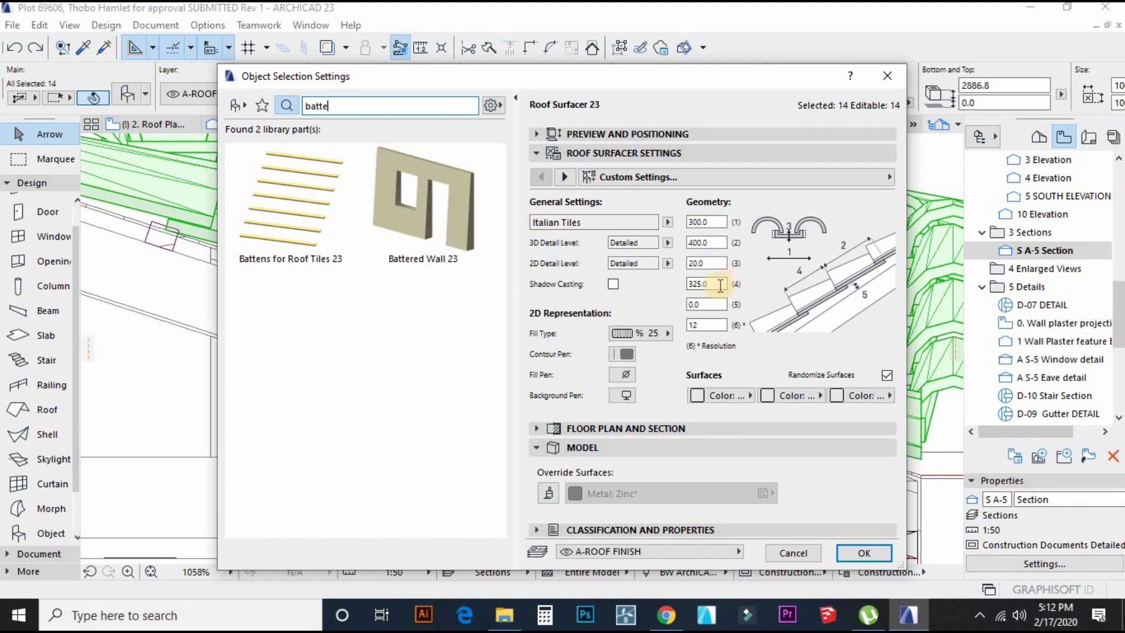
pyautogui.click(718, 285)
pyautogui.click(874, 556)
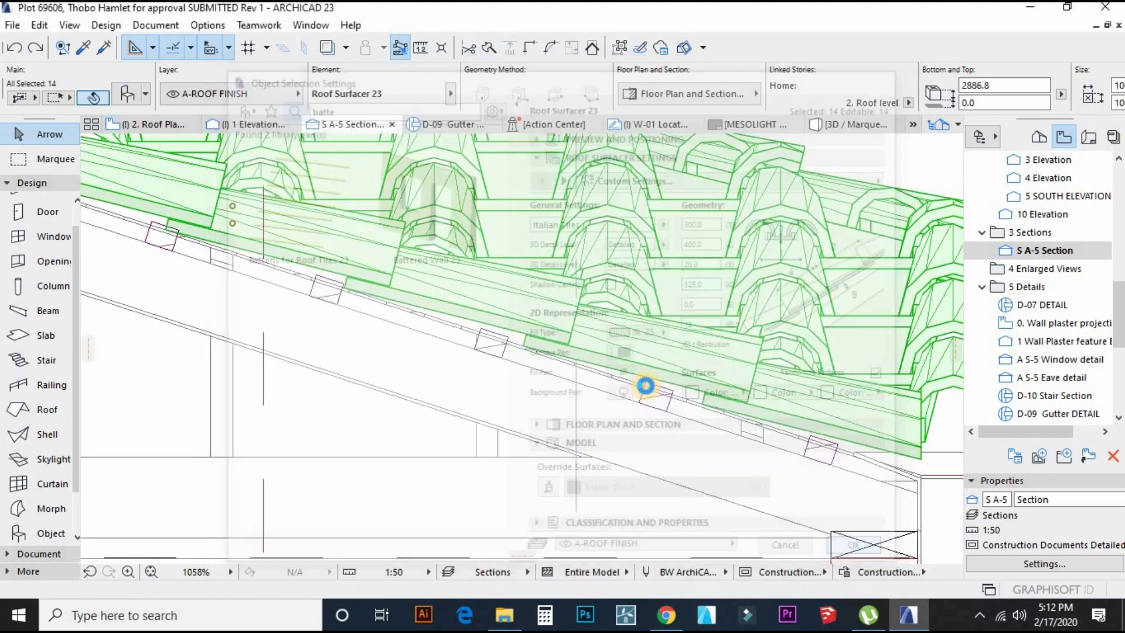
pyautogui.doubleClick(656, 399)
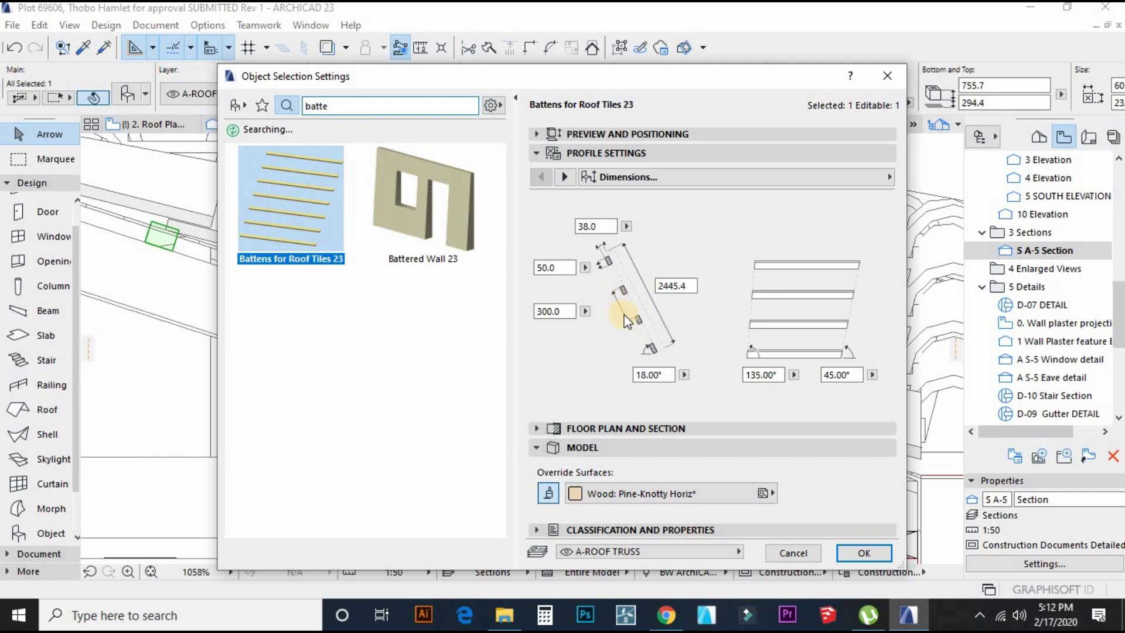
pyautogui.click(542, 311)
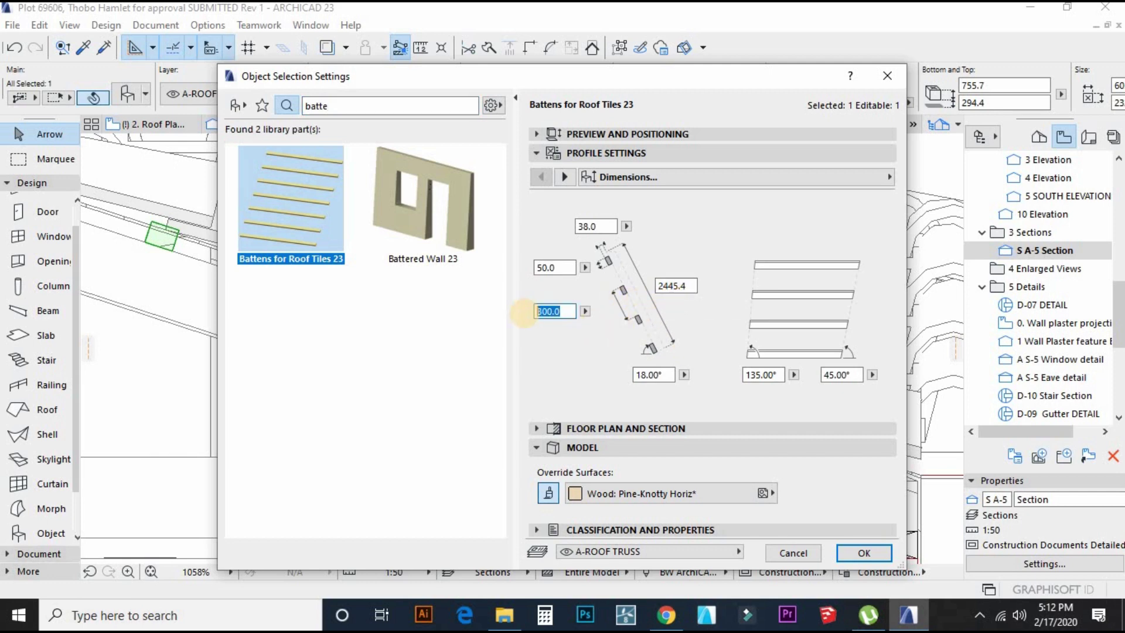
pyautogui.click(865, 554)
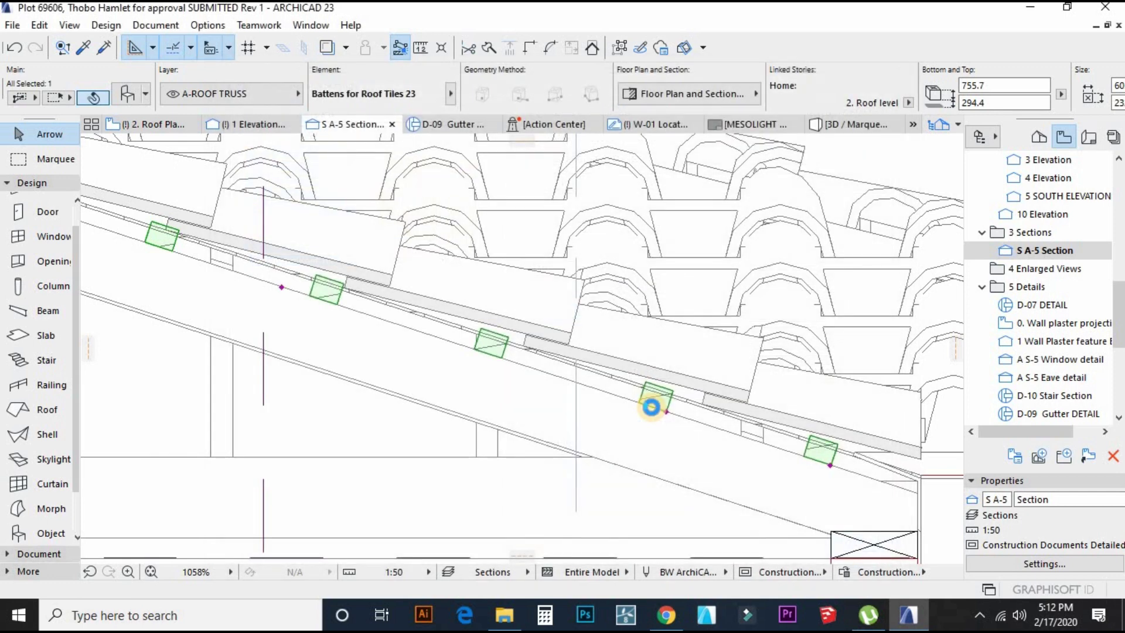
# Move the roof-tile battens down the 18° roof slope in two moves of one batten width each.
pyautogui.scroll(7, 642, 403)
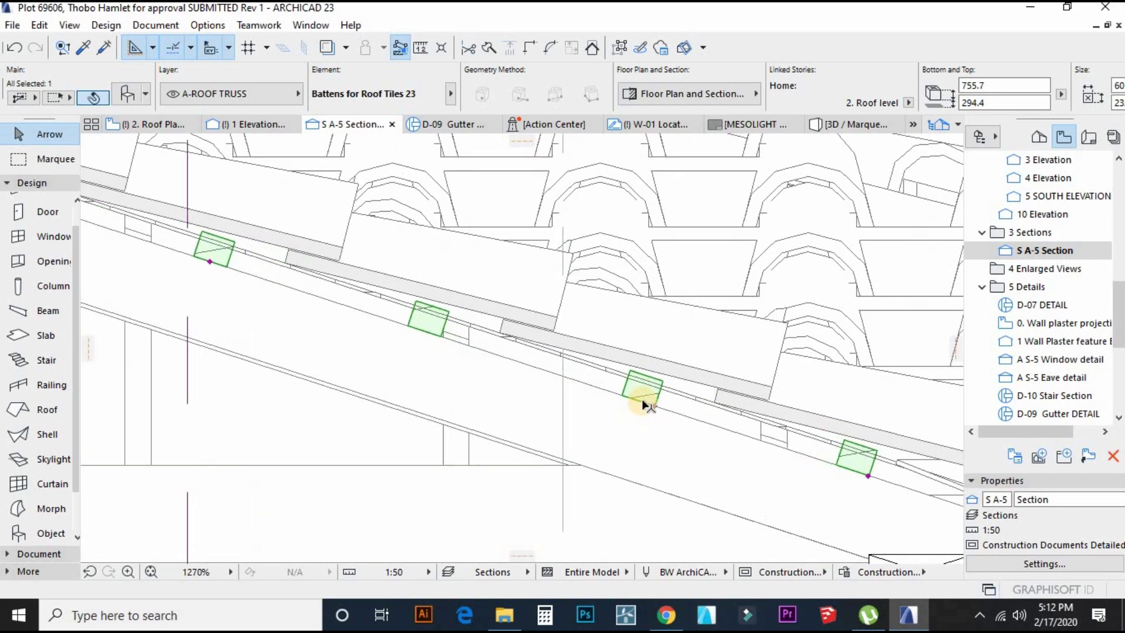
pyautogui.hotkey('ctrl', 'd')
pyautogui.click(580, 385)
pyautogui.click(680, 417)
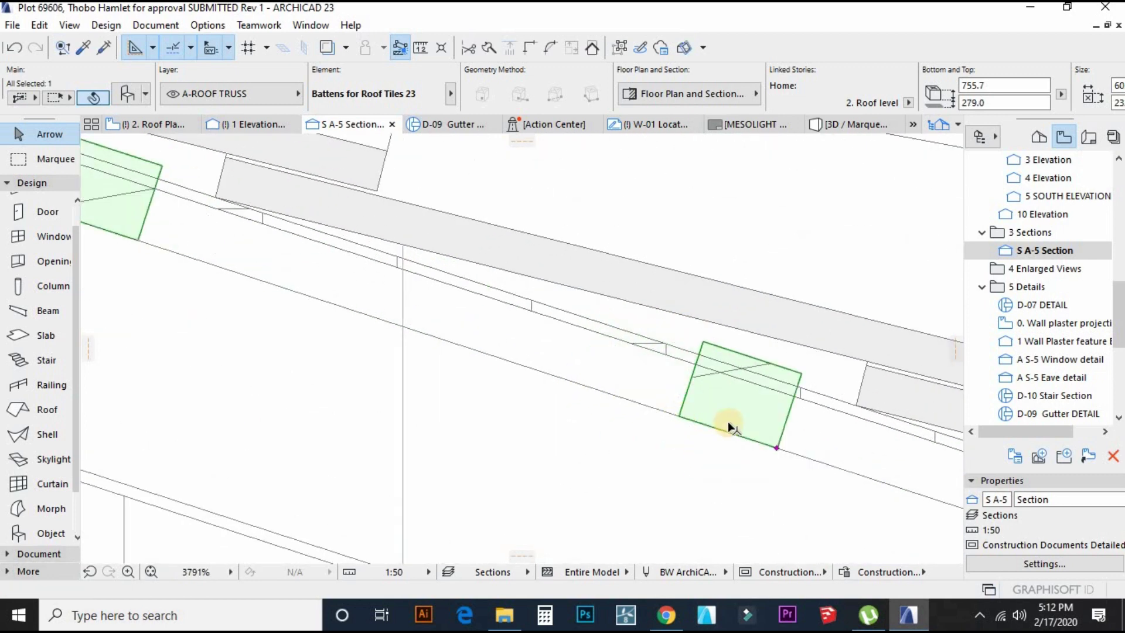
pyautogui.scroll(-2, 739, 419)
pyautogui.hotkey('ctrl', 'd')
pyautogui.click(765, 439)
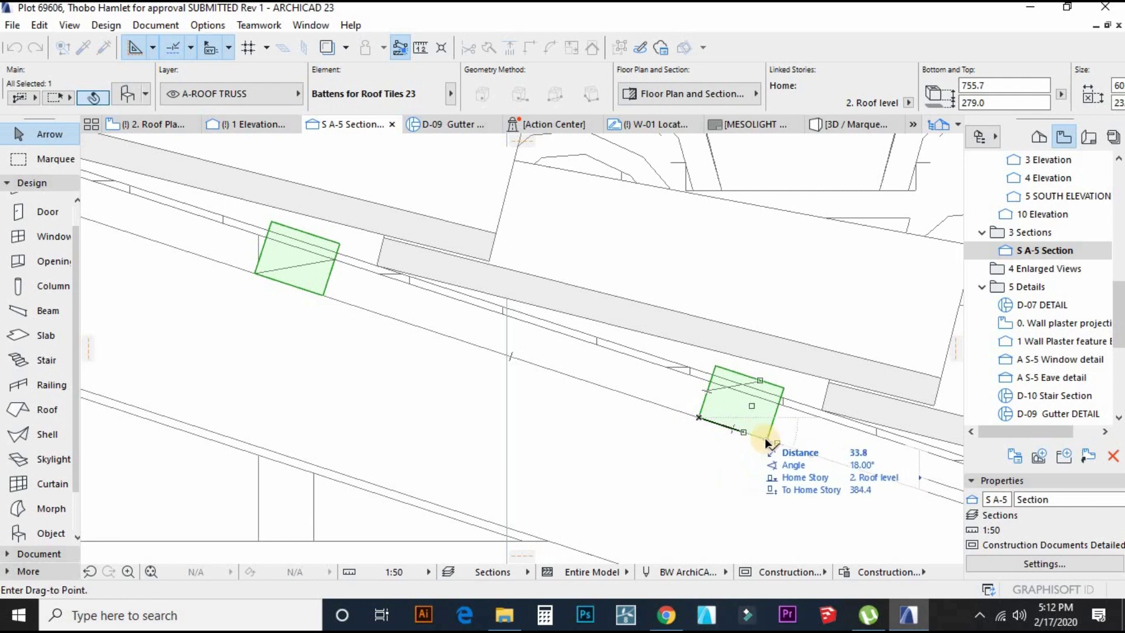
pyautogui.click(836, 461)
# Shift the battens back up the slope and fine-adjust them so their upper corner meets the end of the tile above.
pyautogui.hotkey('ctrl', 'd')
pyautogui.click(835, 462)
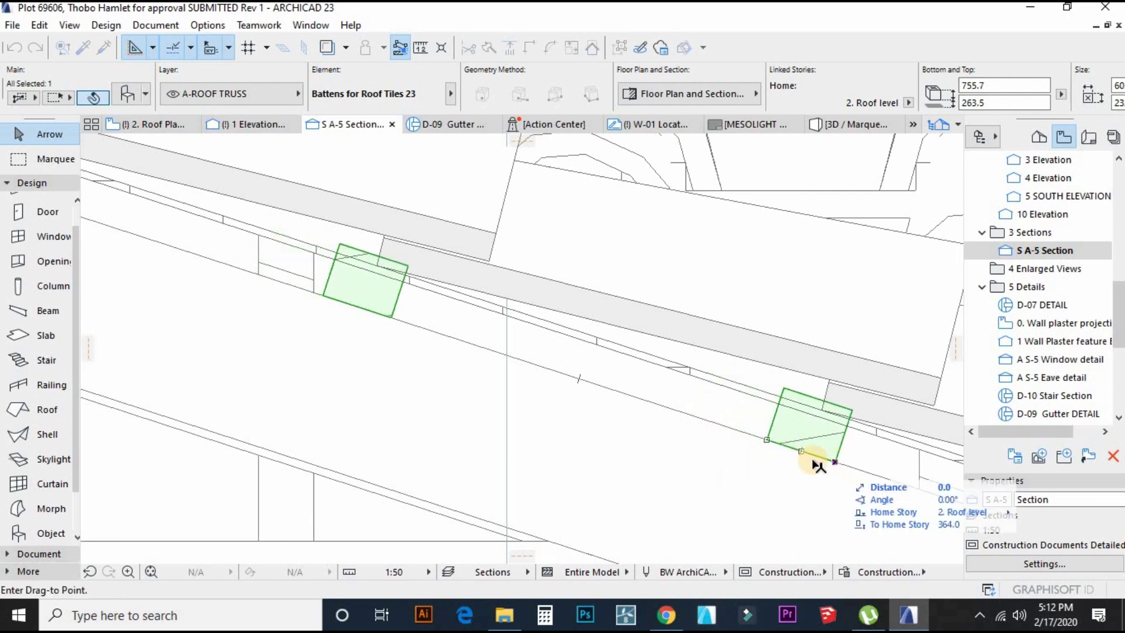
pyautogui.click(809, 453)
pyautogui.scroll(-2, 695, 417)
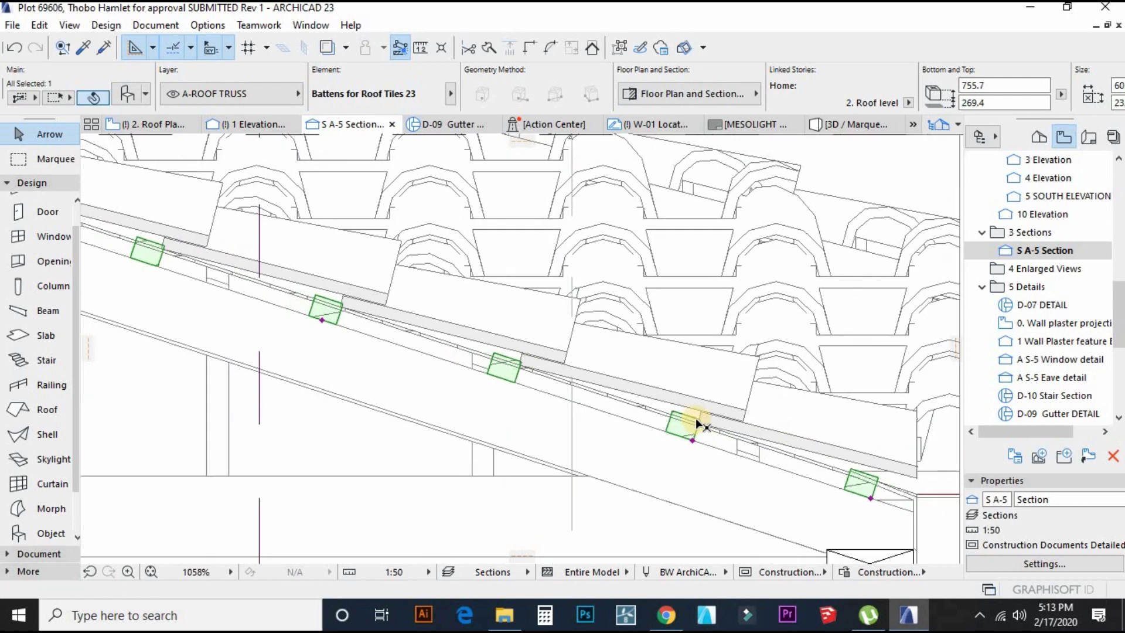
pyautogui.scroll(8, 692, 395)
pyautogui.hotkey('ctrl', 'd')
pyautogui.click(738, 366)
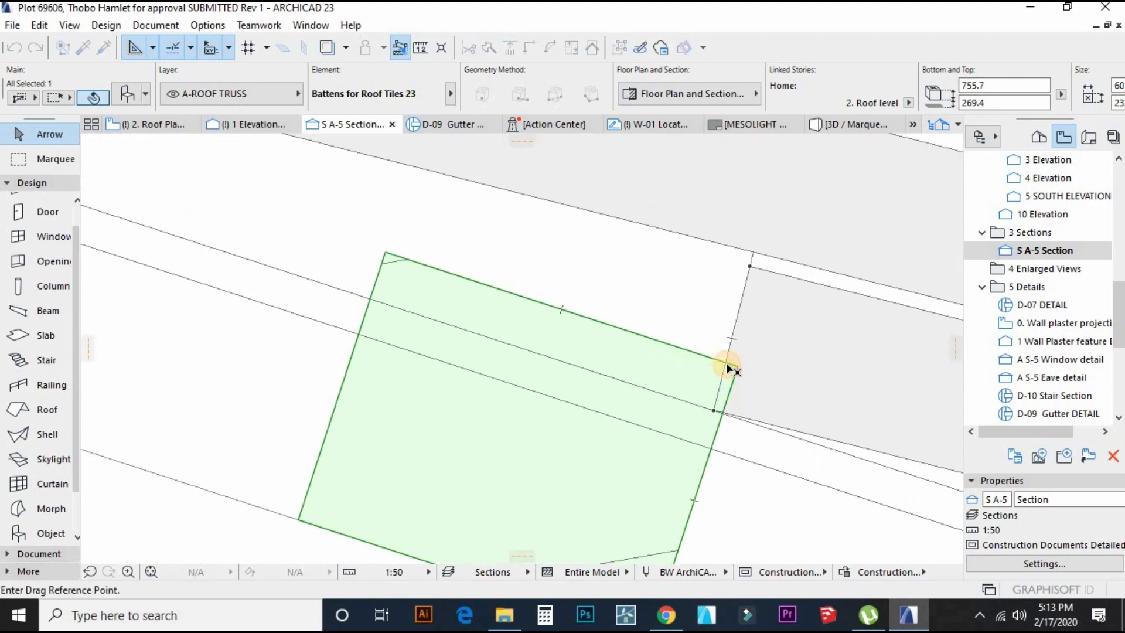
pyautogui.click(726, 363)
pyautogui.scroll(-9, 645, 447)
pyautogui.scroll(-4, 640, 409)
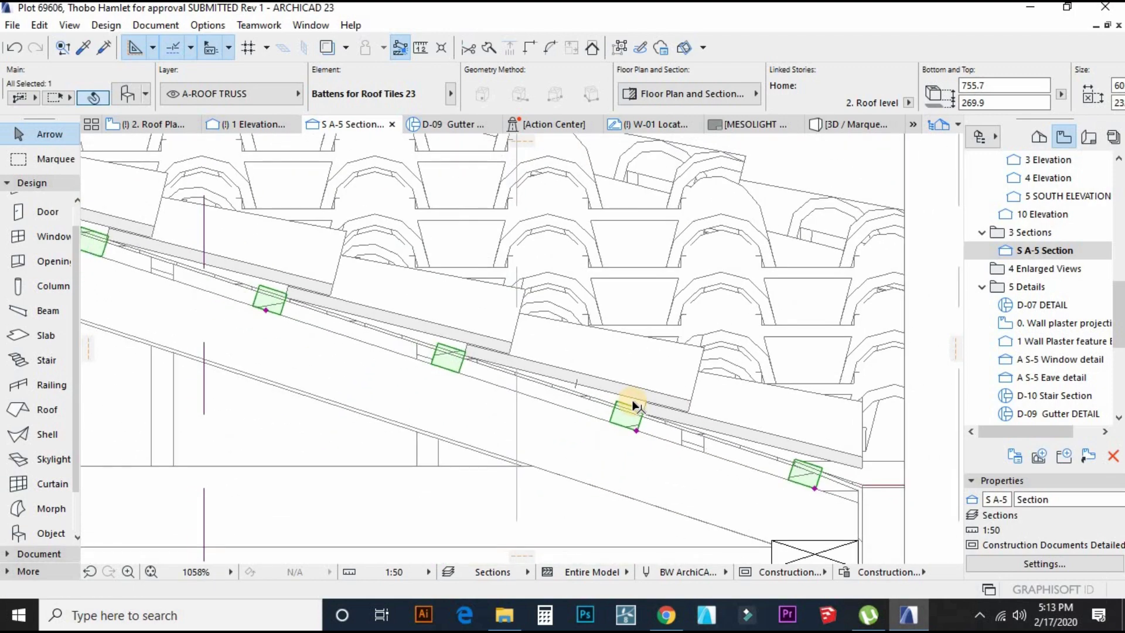
# Move the ten grouped roof elements about 13.6 mm perpendicular to the slope, down to the battens' upper face, and deselect them.
pyautogui.scroll(3, 711, 422)
pyautogui.scroll(3, 700, 347)
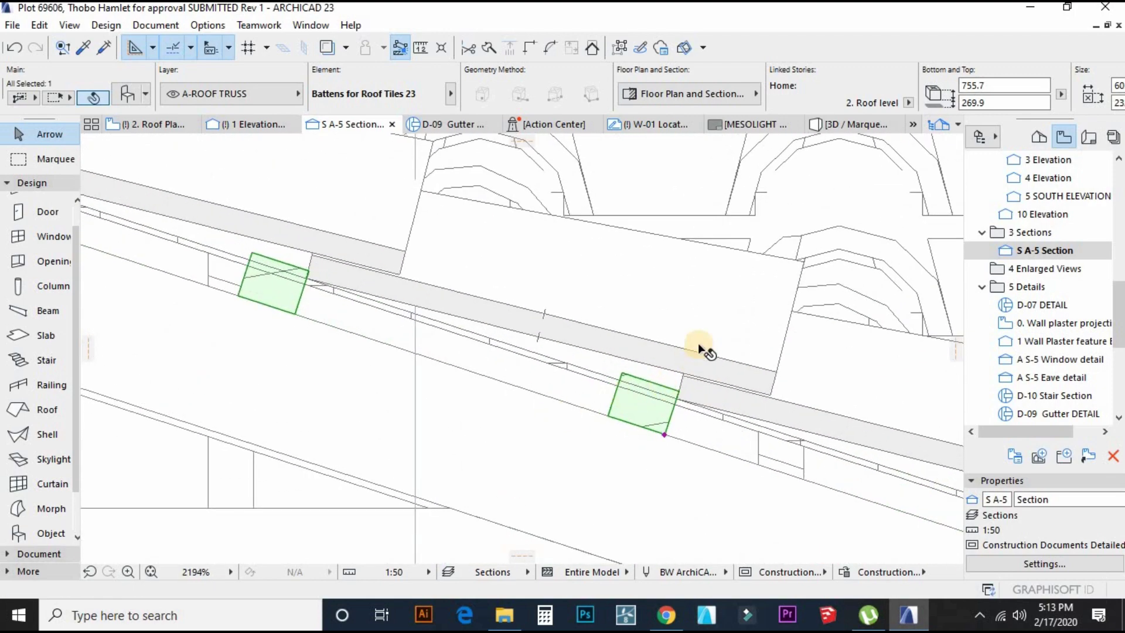
pyautogui.click(699, 345)
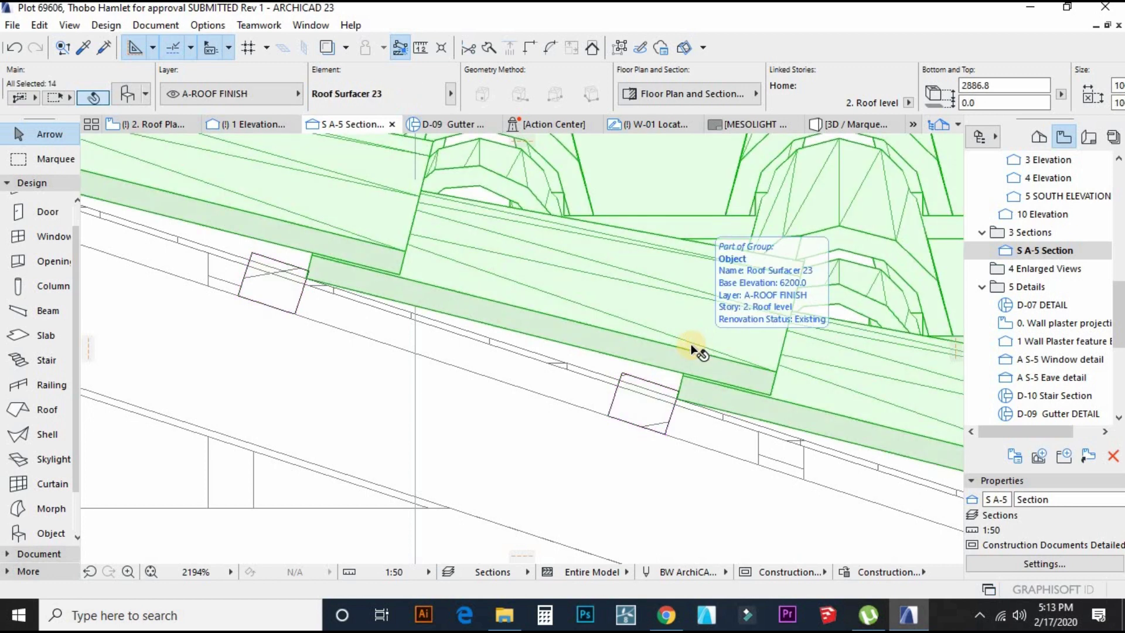
pyautogui.click(601, 378)
pyautogui.scroll(2, 614, 413)
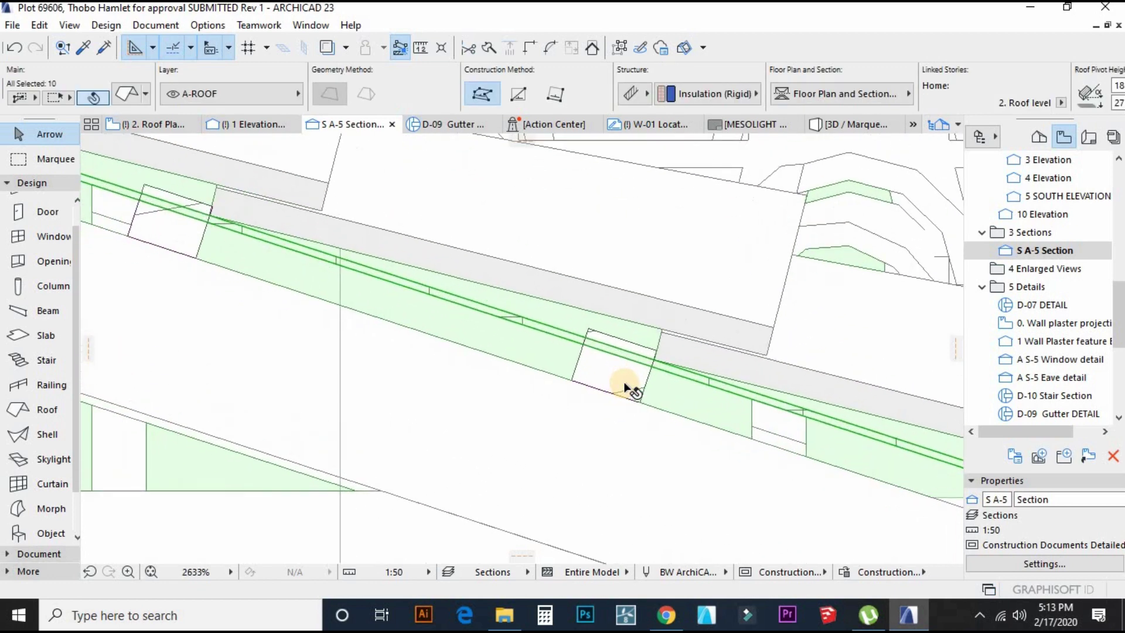
pyautogui.hotkey('ctrl', 'd')
pyautogui.scroll(2, 655, 316)
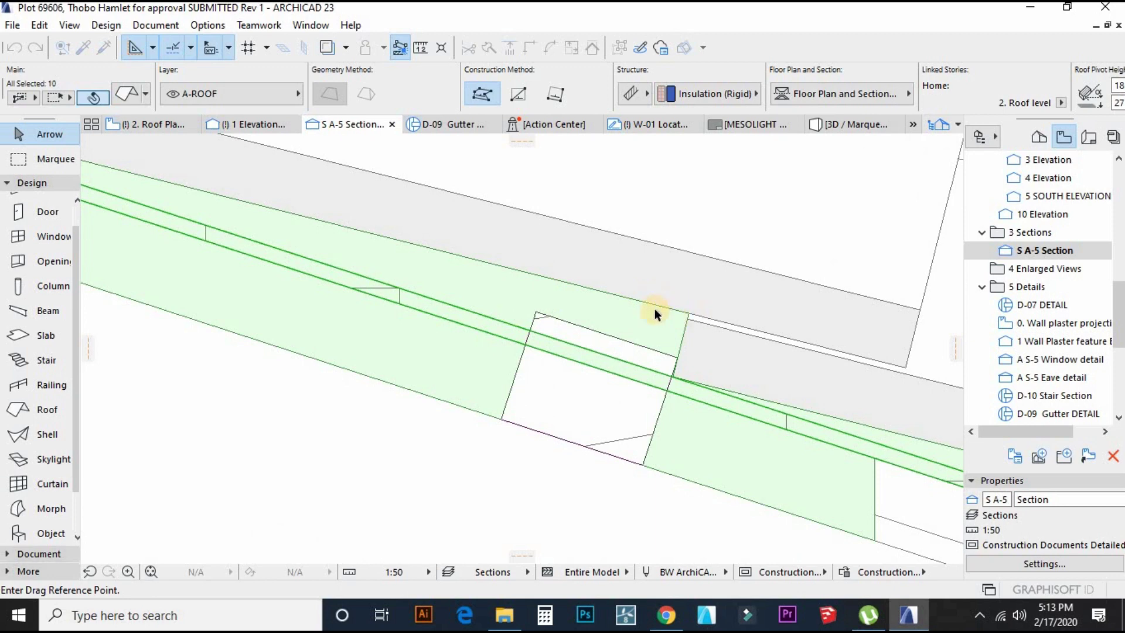
pyautogui.click(612, 295)
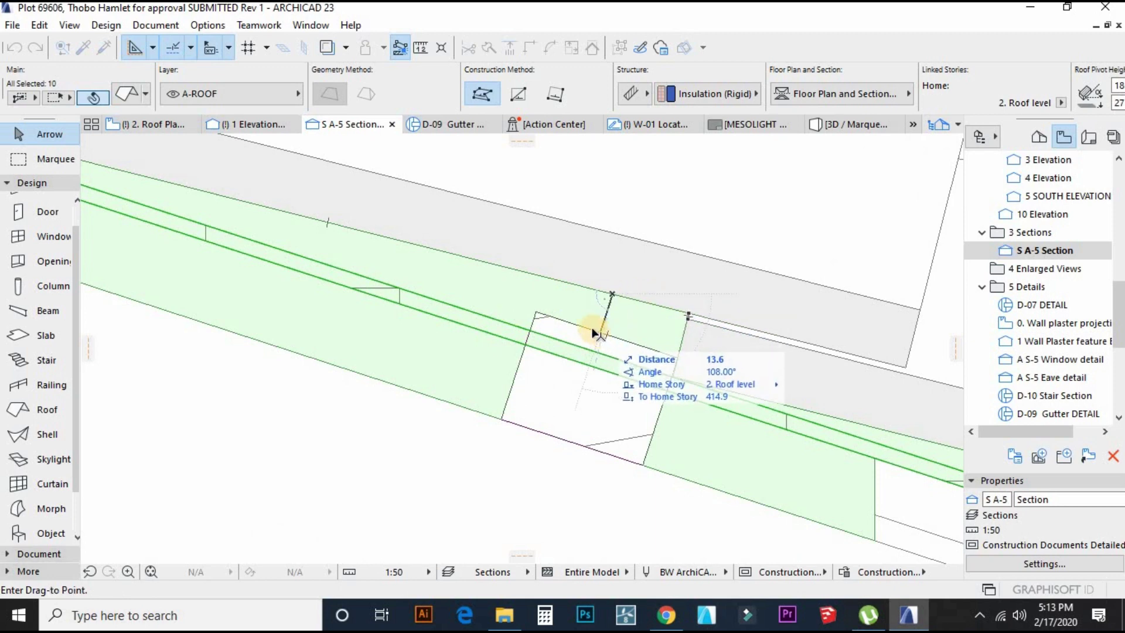
pyautogui.click(599, 331)
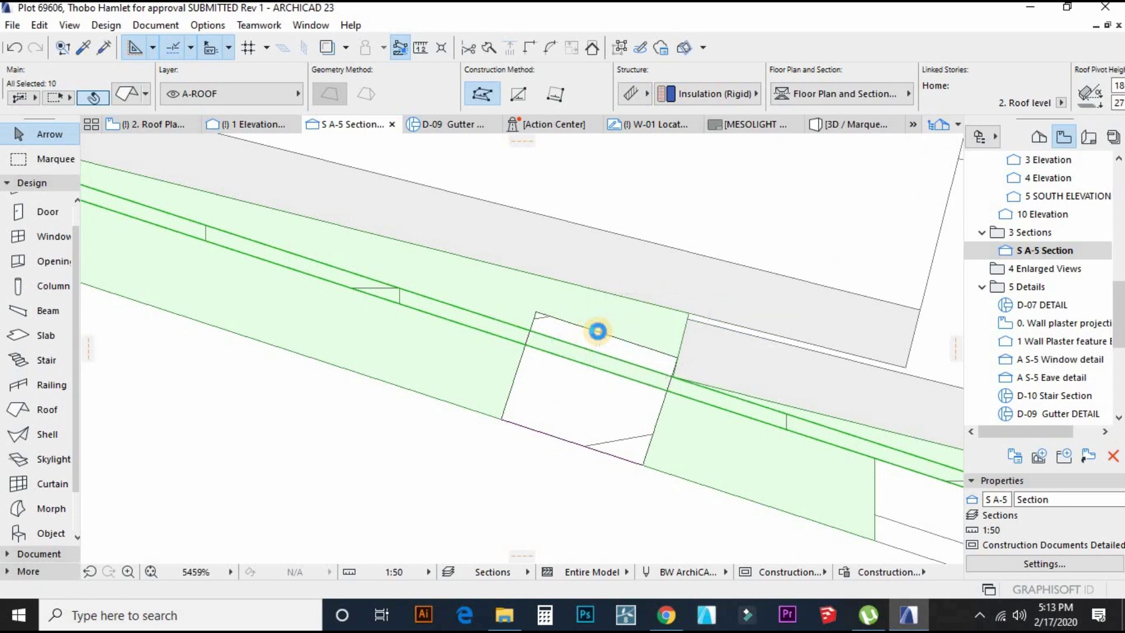
pyautogui.scroll(-8, 598, 332)
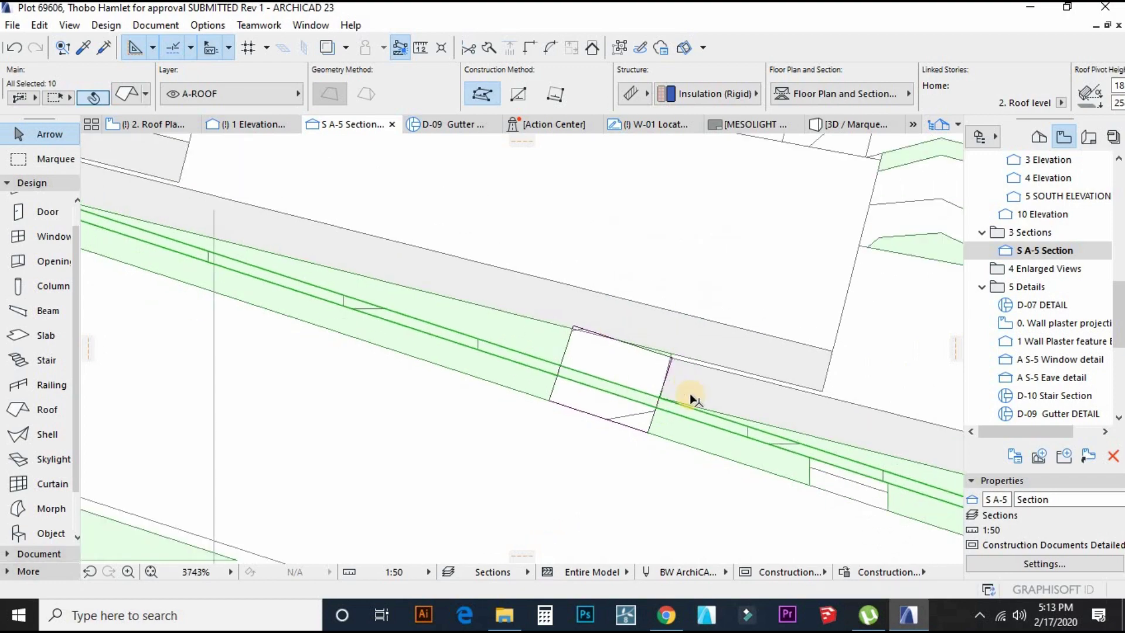
pyautogui.press('Escape')
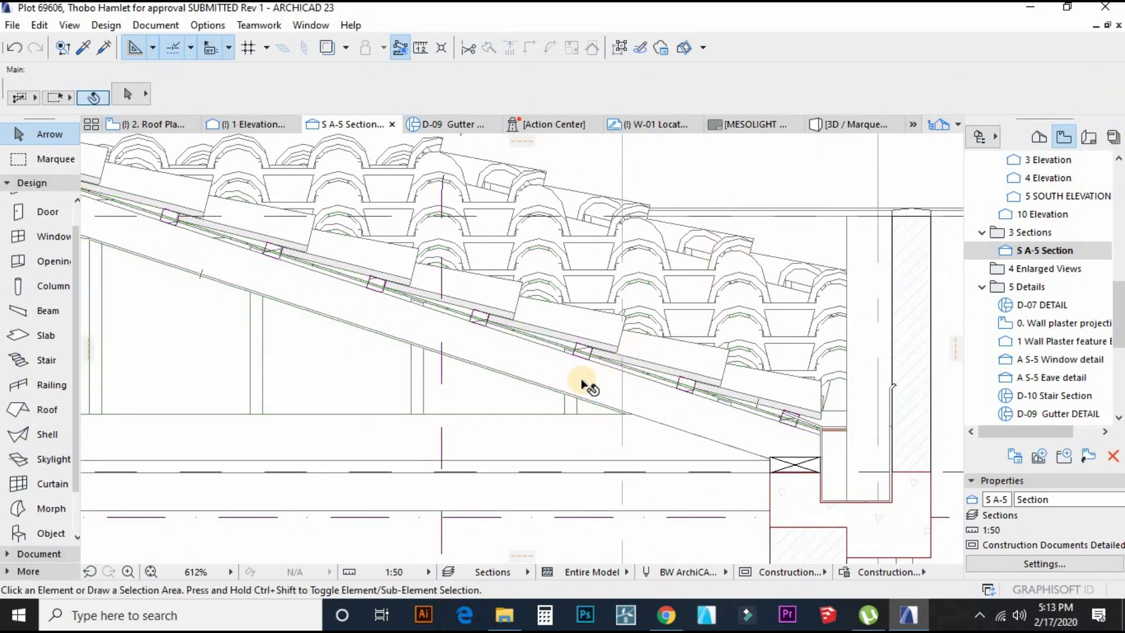
# Open the 3D view and bring up the cut eave with the box gutter and roof-tile battens.
pyautogui.scroll(5, 706, 369)
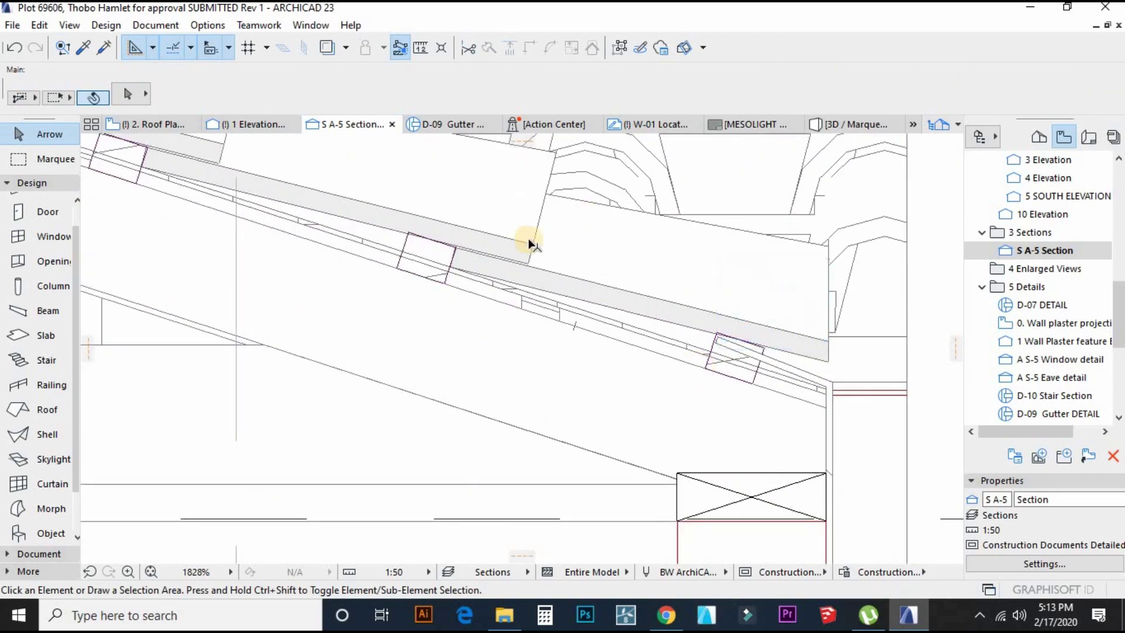
pyautogui.press('F3')
pyautogui.keyDown('shift'); pyautogui.moveTo(554, 351); pyautogui.dragTo(588, 410, button='middle'); pyautogui.keyUp('shift')
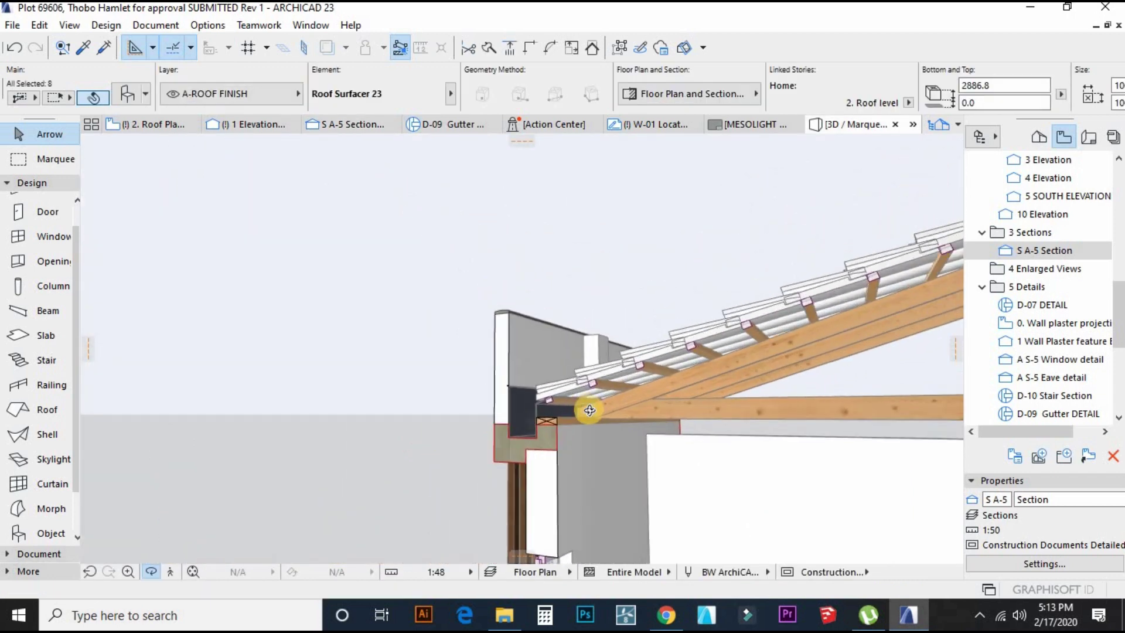
pyautogui.scroll(5, 588, 408)
pyautogui.keyDown('shift'); pyautogui.moveTo(516, 338); pyautogui.dragTo(628, 326, button='middle'); pyautogui.keyUp('shift')
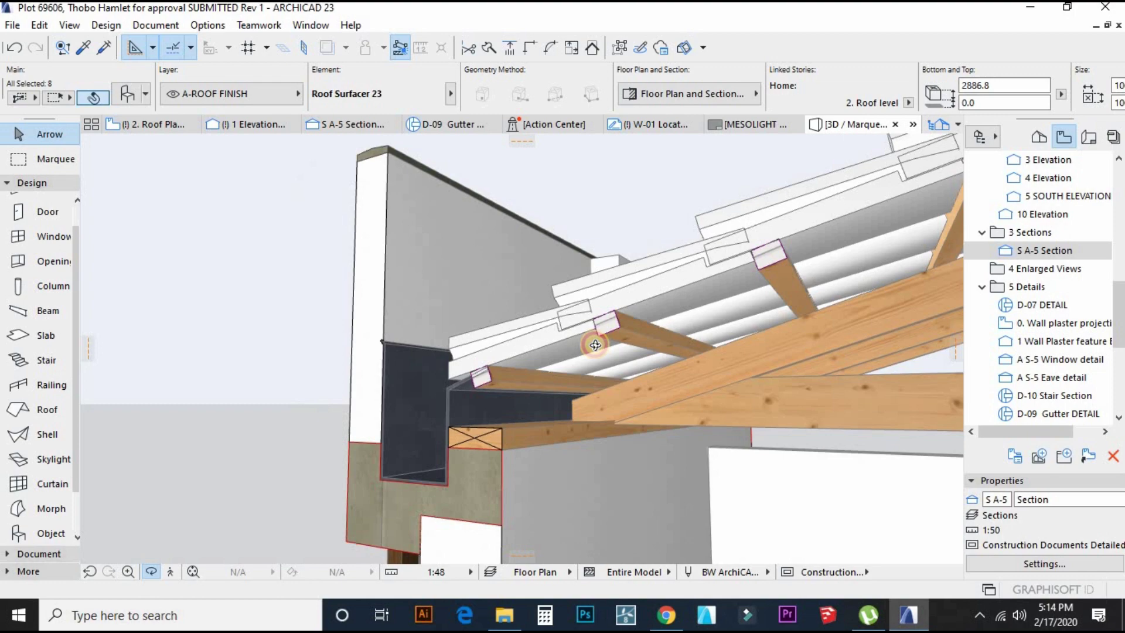
# Assign a different building material to the roof-tile battens in their representation and material settings.
pyautogui.click(628, 327)
pyautogui.hotkey('ctrl', 't')
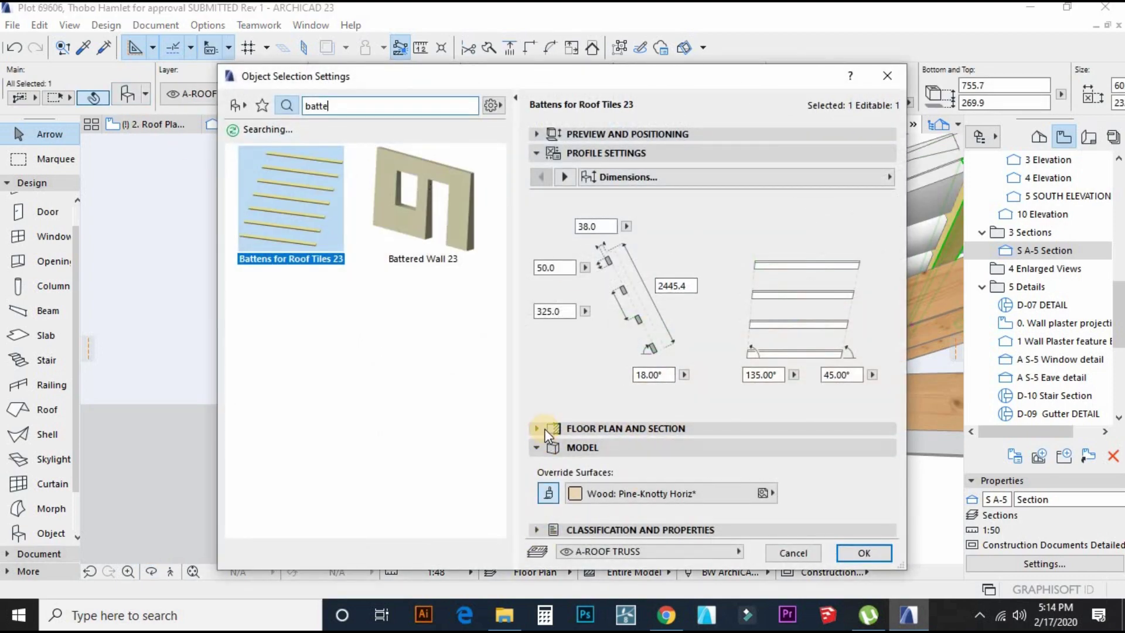
pyautogui.click(566, 176)
pyautogui.click(566, 176)
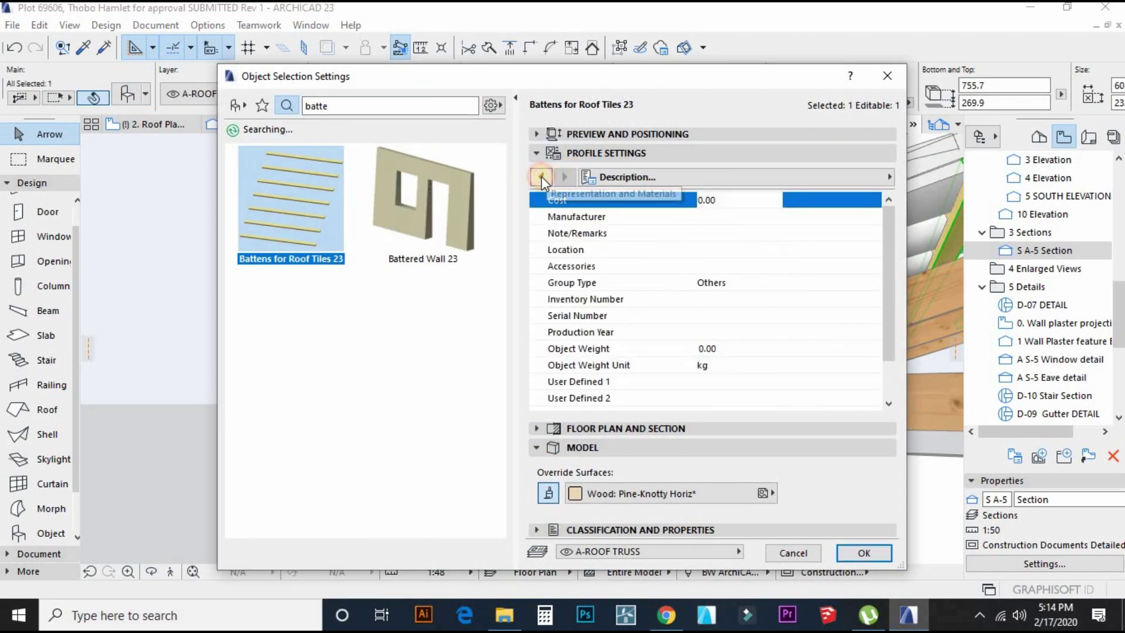
pyautogui.click(542, 177)
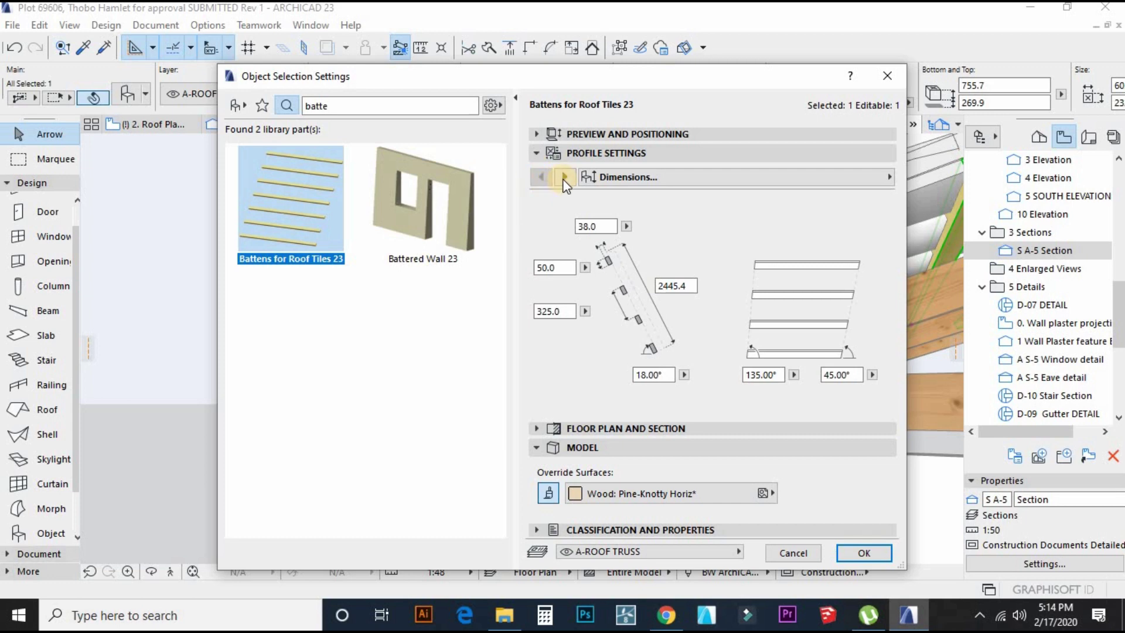
pyautogui.click(565, 177)
pyautogui.scroll(-5, 614, 245)
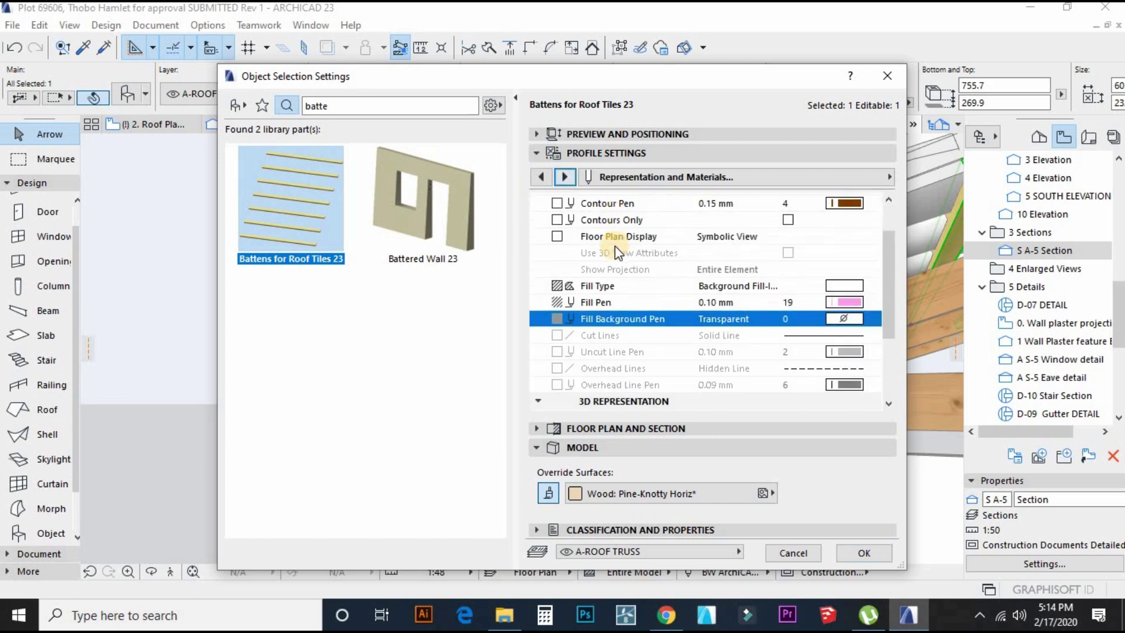
pyautogui.click(838, 353)
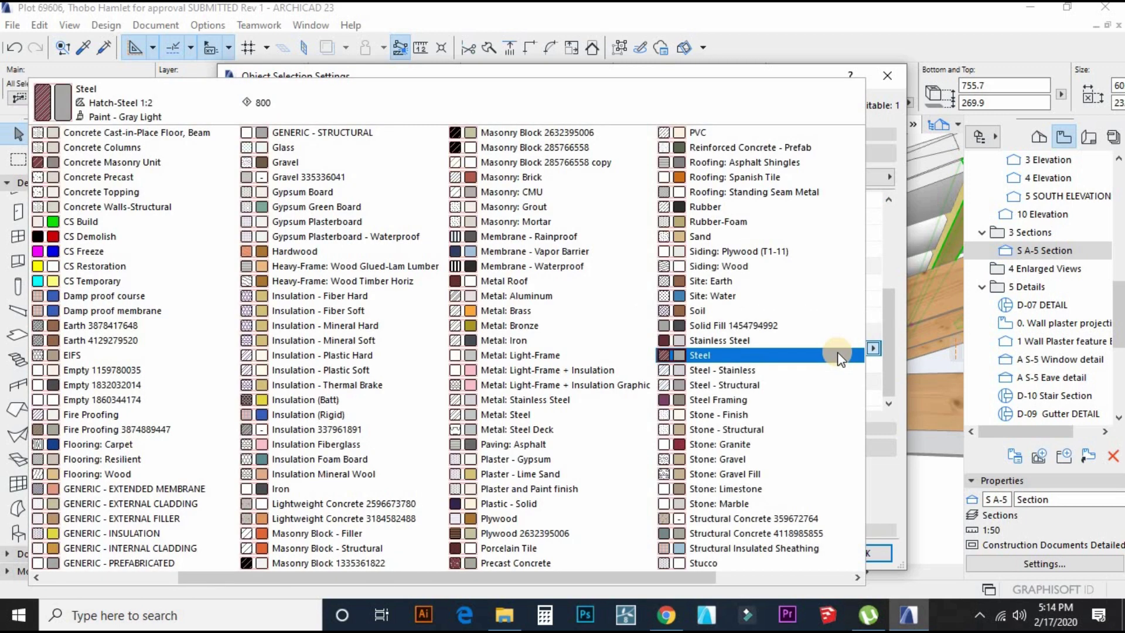
pyautogui.scroll(-1, 838, 351)
pyautogui.click(791, 445)
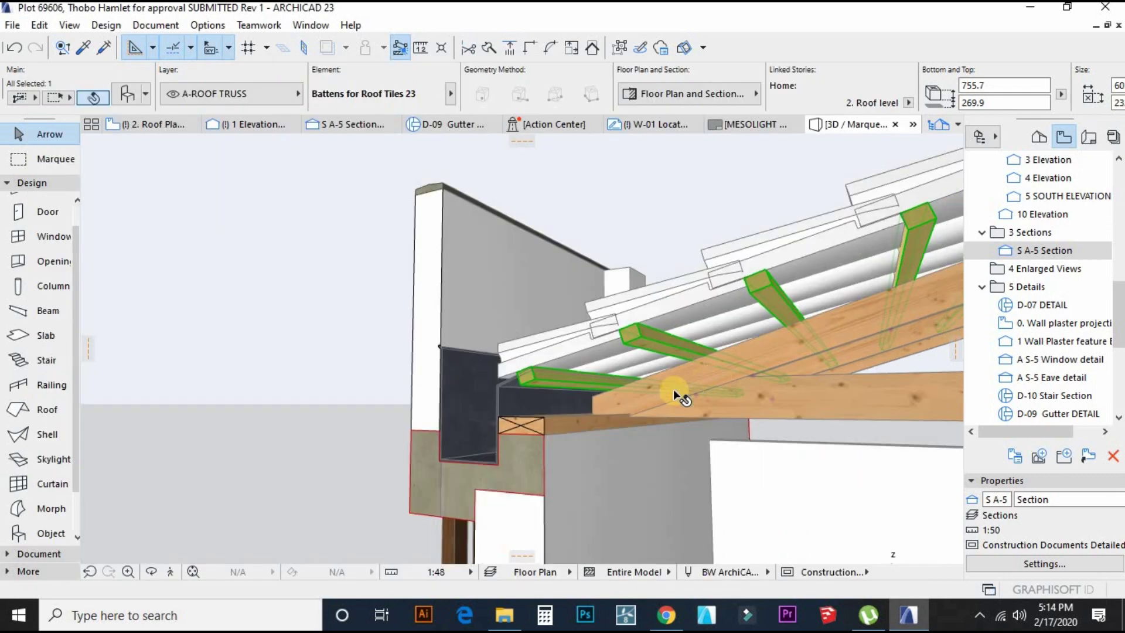
# Suspend grouping and select the two separate N Wall walls that the parapet and gutter run into.
pyautogui.keyDown('shift'); pyautogui.moveTo(528, 394); pyautogui.dragTo(460, 432, button='middle'); pyautogui.keyUp('shift')
pyautogui.click(540, 289)
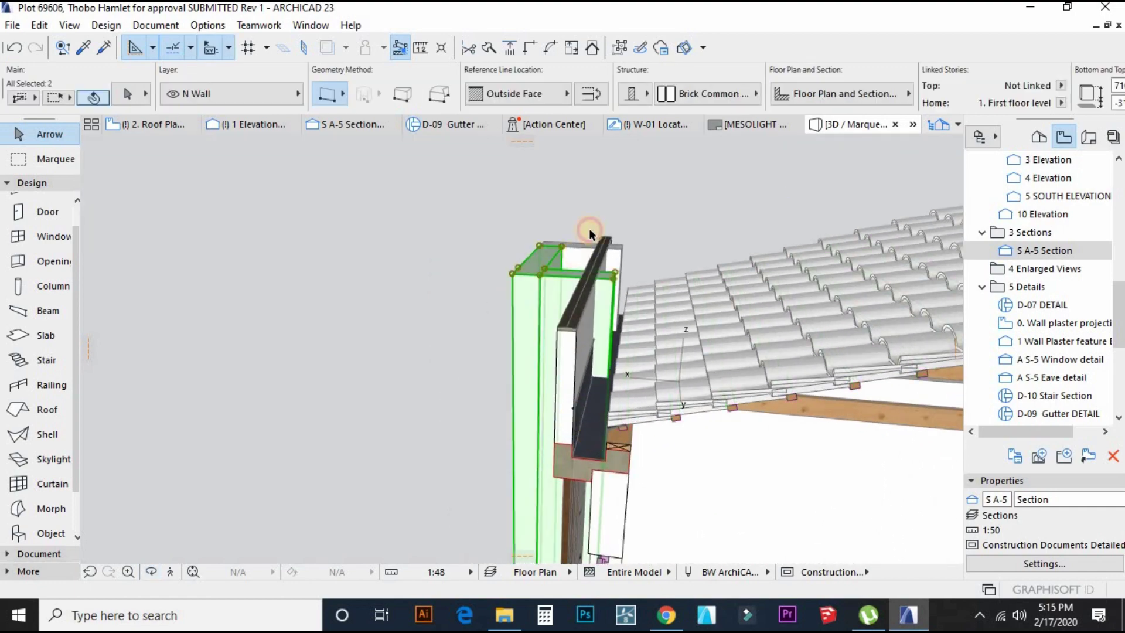
pyautogui.click(581, 234)
pyautogui.click(617, 46)
pyautogui.click(573, 253)
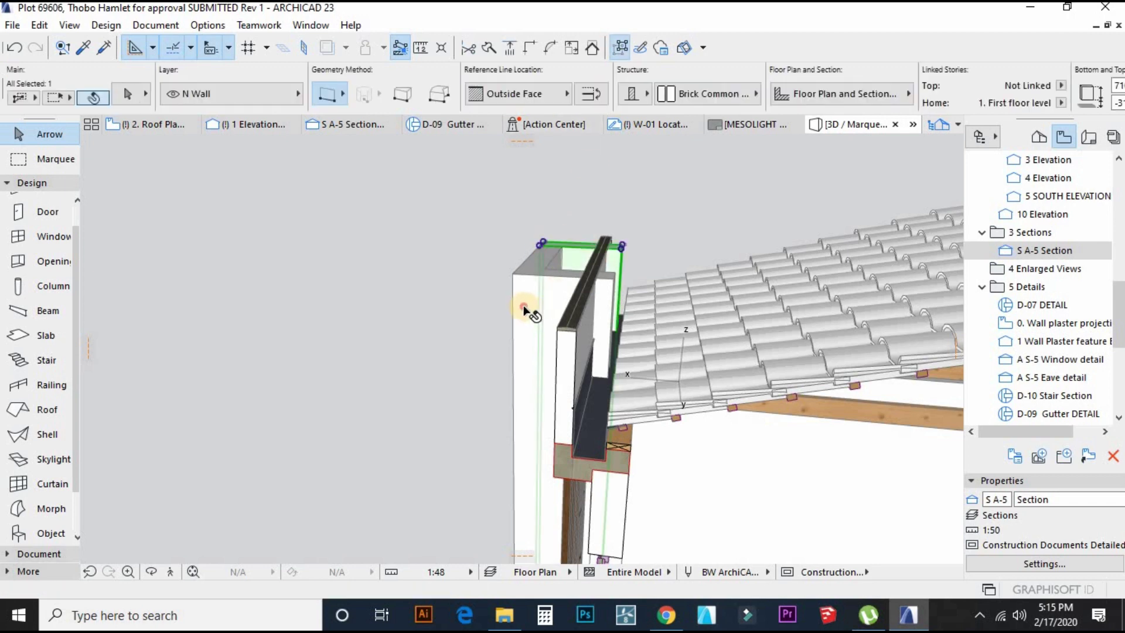
pyautogui.keyDown('shift'); pyautogui.click(522, 309); pyautogui.keyUp('shift')
pyautogui.click(607, 289)
pyautogui.keyDown('shift'); pyautogui.click(619, 248); pyautogui.keyUp('shift')
# Subtract the box gutter beam profile from the two selected N Wall walls using Subtraction with upward extrusion, then deselect the walls.
pyautogui.rightClick(683, 340)
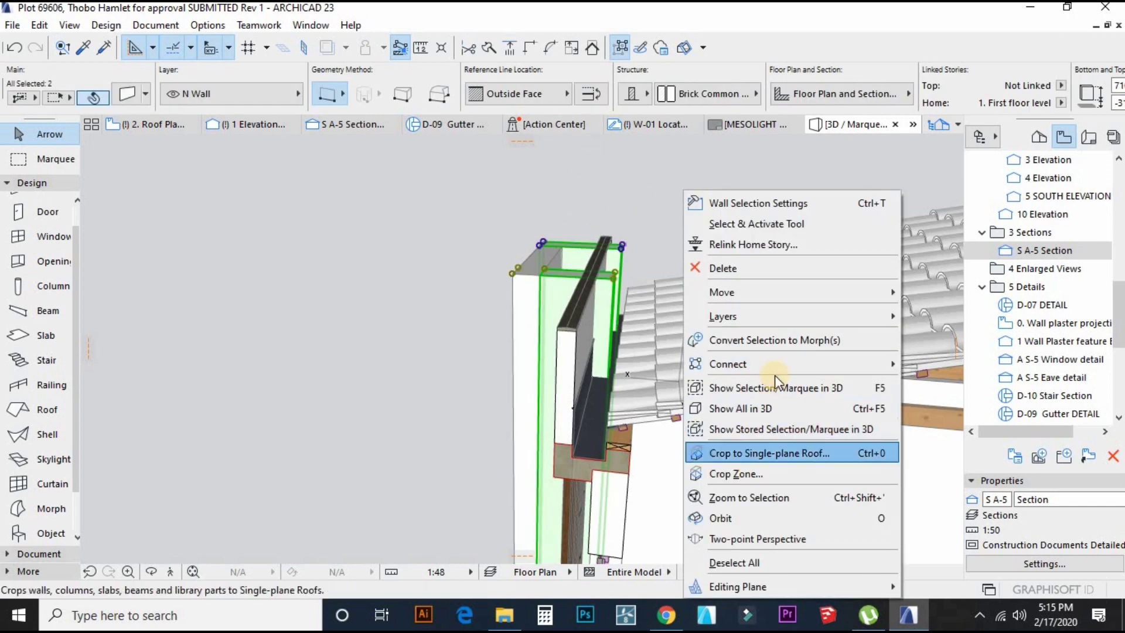
pyautogui.moveTo(774, 364)
pyautogui.click(956, 410)
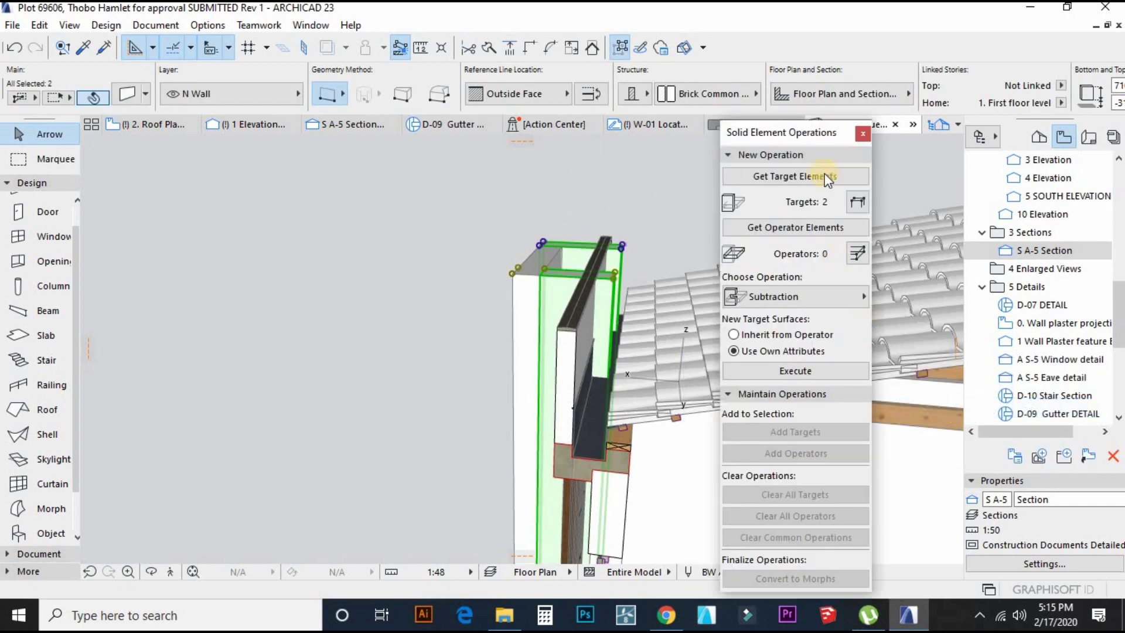
pyautogui.moveTo(812, 120); pyautogui.dragTo(879, 76)
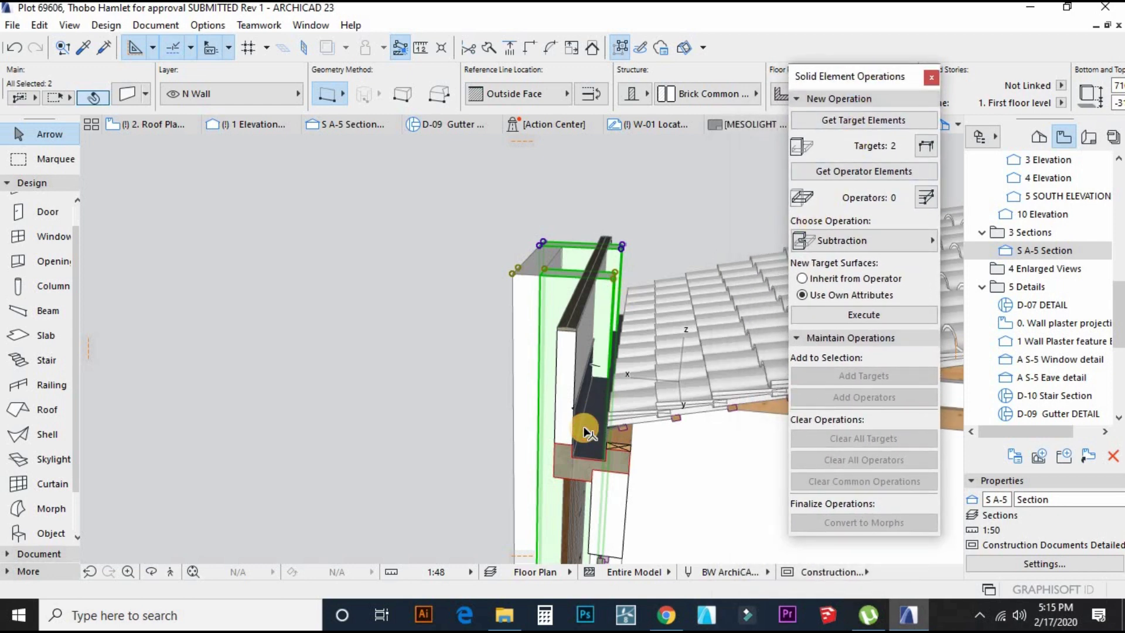
pyautogui.click(600, 411)
pyautogui.click(877, 171)
pyautogui.click(809, 241)
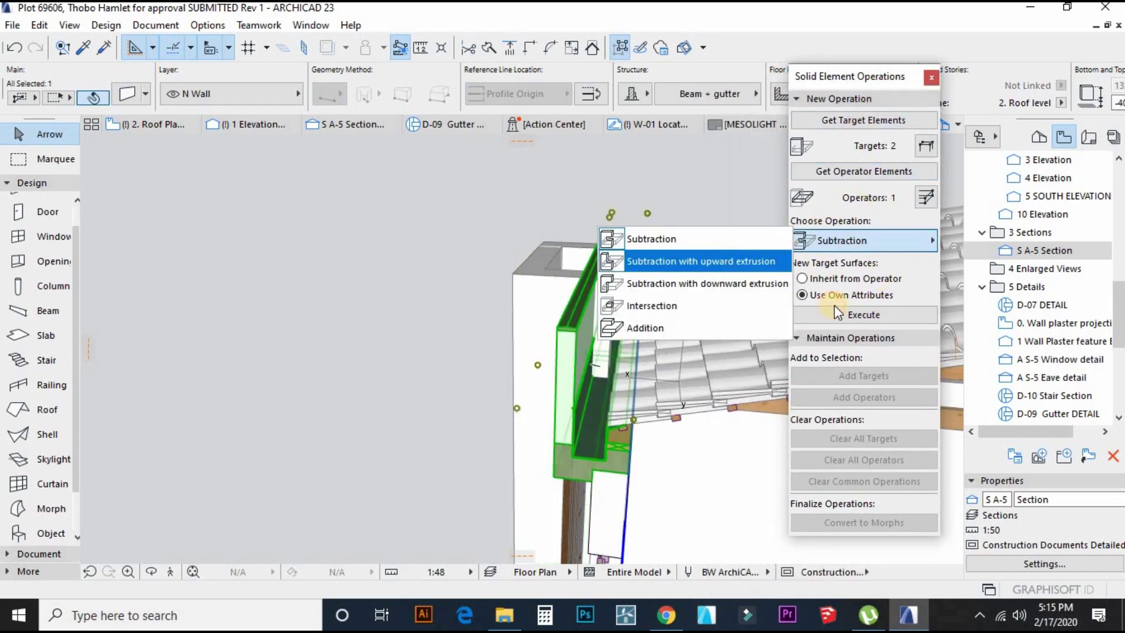
pyautogui.click(701, 260)
pyautogui.click(864, 315)
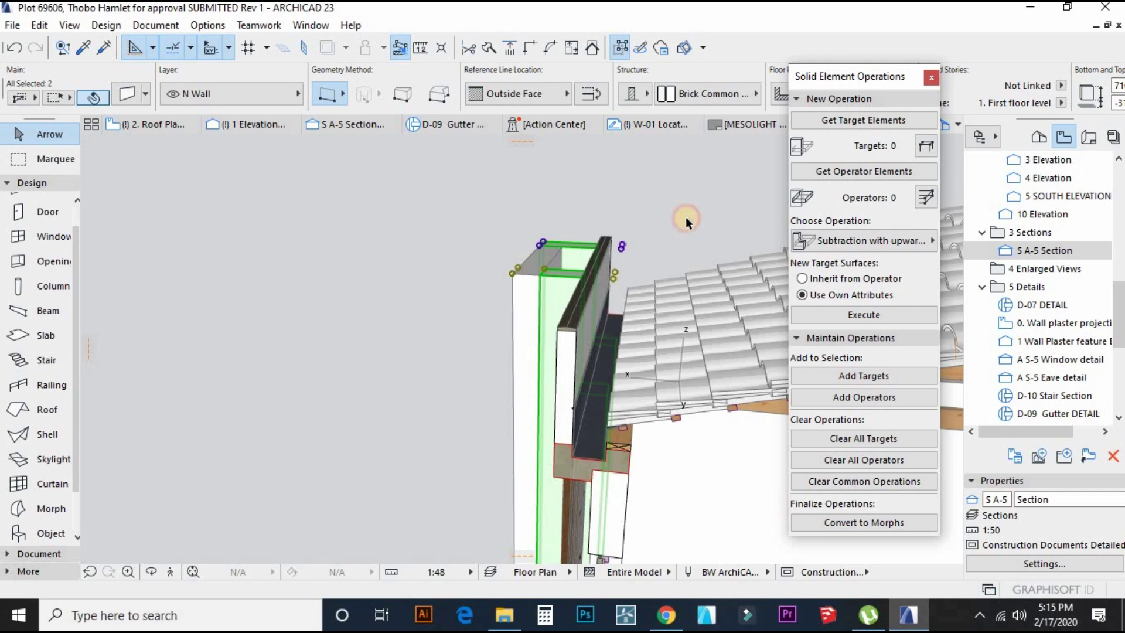
pyautogui.click(476, 350)
# Orbit the 3D view to a nearly frontal close-up of the cut gutter, parapet and roof eave.
pyautogui.scroll(-3, 515, 388)
pyautogui.keyDown('shift'); pyautogui.moveTo(548, 394); pyautogui.dragTo(586, 333, button='middle'); pyautogui.keyUp('shift')
pyautogui.scroll(5, 586, 333)
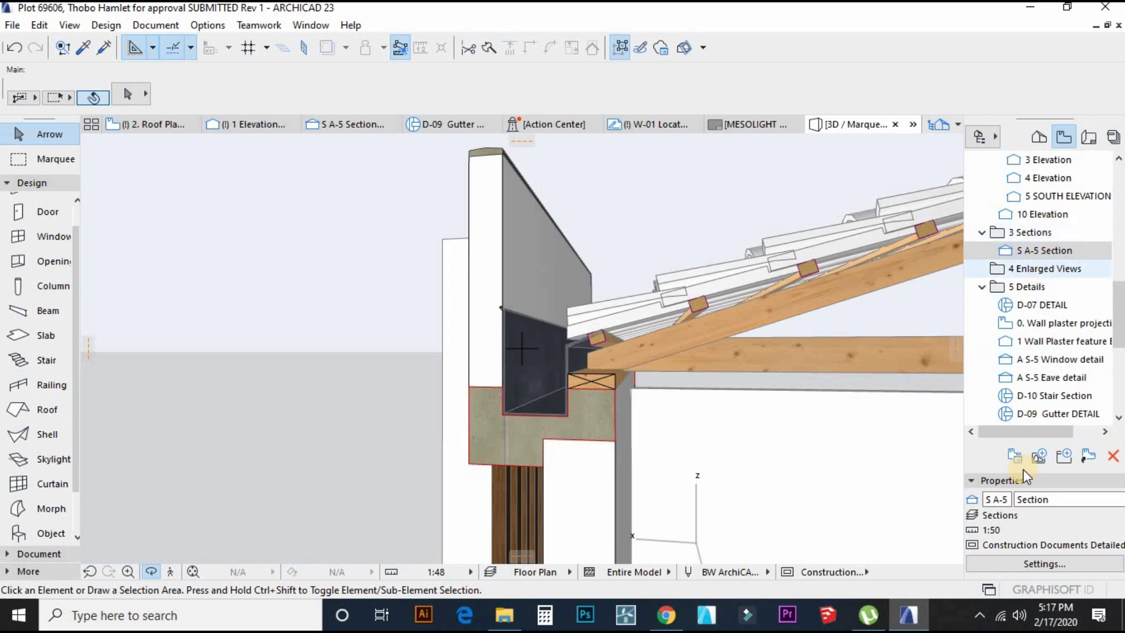
pyautogui.scroll(-5, 1065, 350)
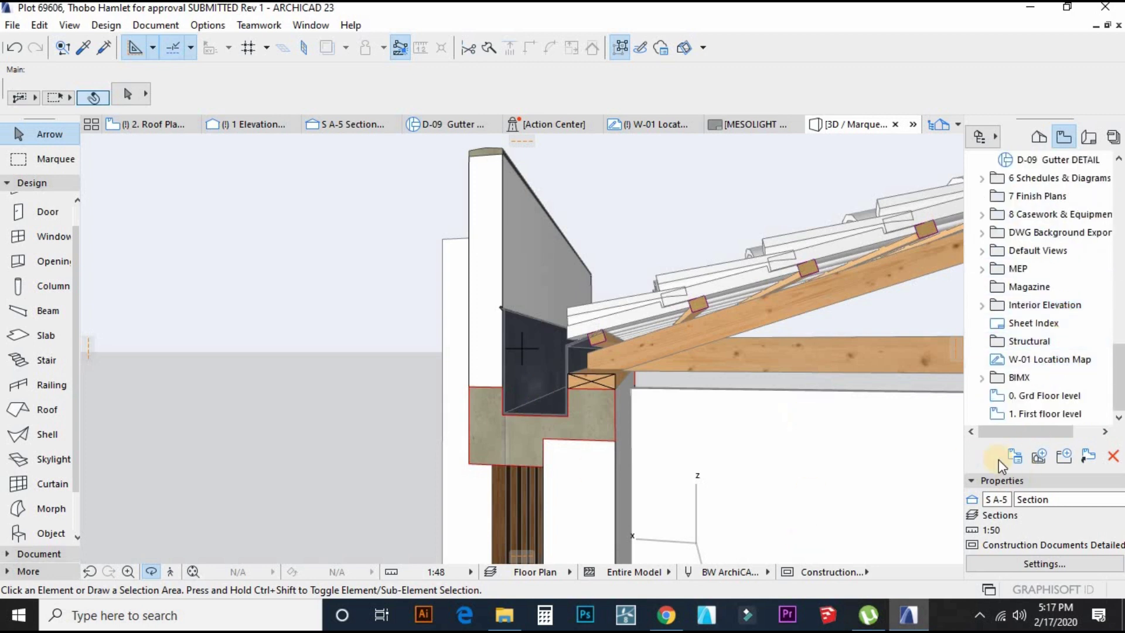
pyautogui.click(1041, 456)
pyautogui.click(547, 99)
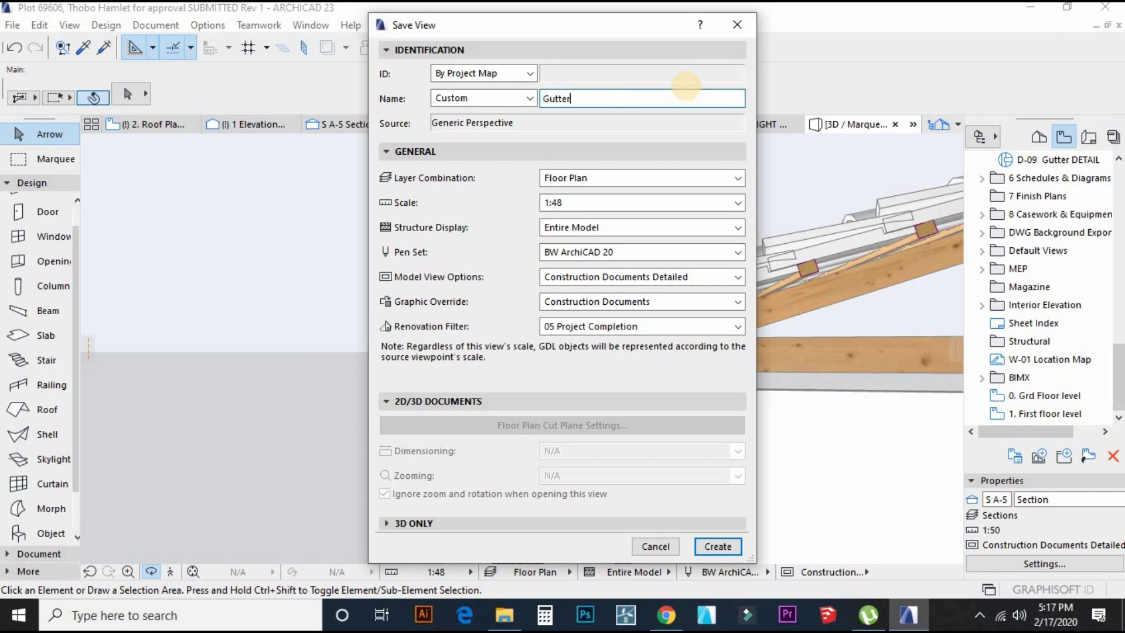
pyautogui.click(651, 546)
# Save the current 3D perspective in the 5 Details folder as a view named Gutter detail with the Sections layer combination.
pyautogui.scroll(3, 1031, 263)
pyautogui.click(1031, 214)
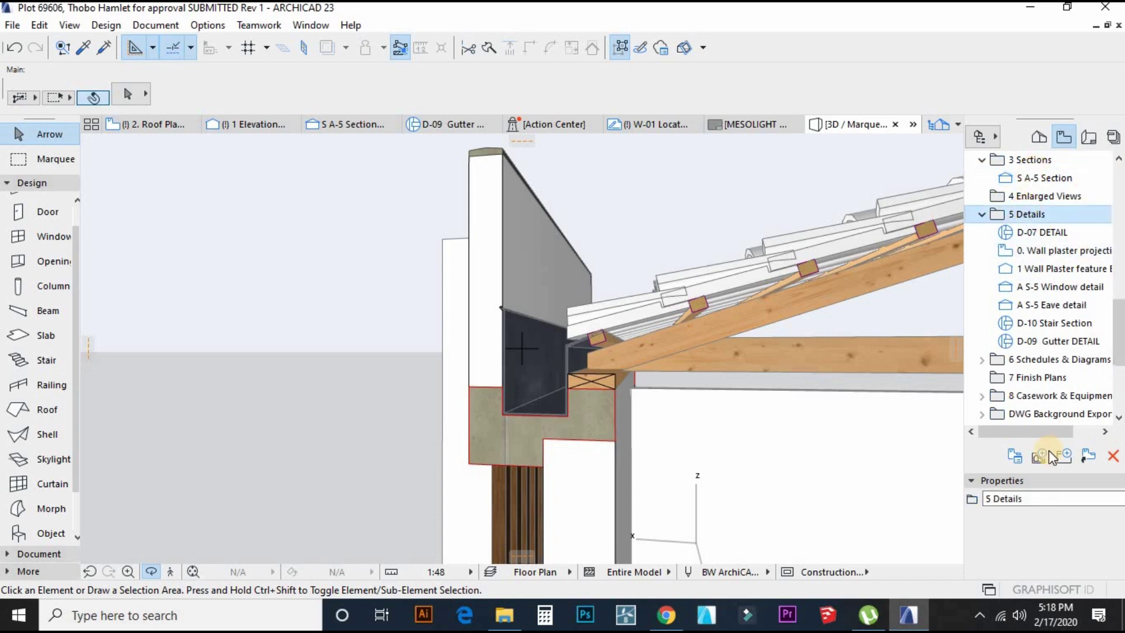
pyautogui.click(1041, 456)
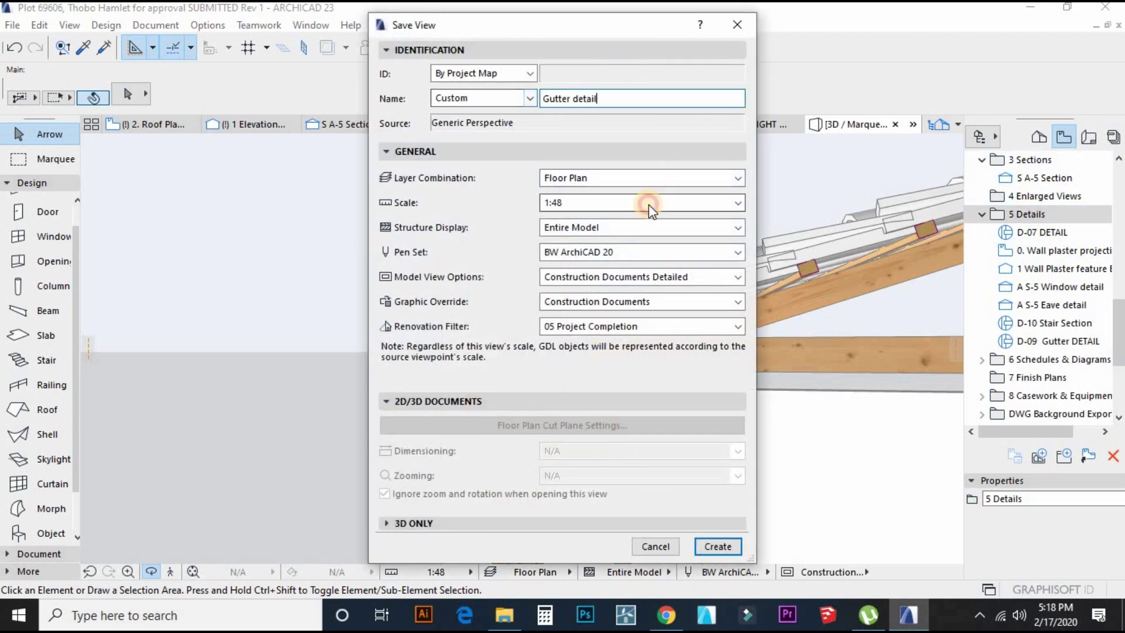
pyautogui.click(648, 179)
pyautogui.click(583, 472)
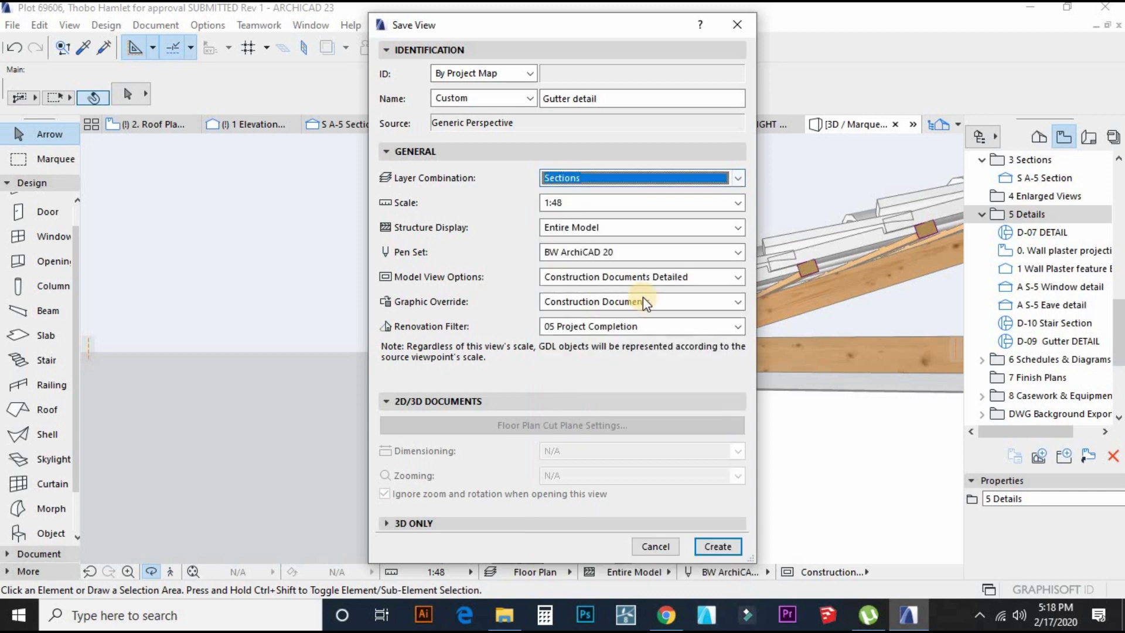
pyautogui.click(706, 279)
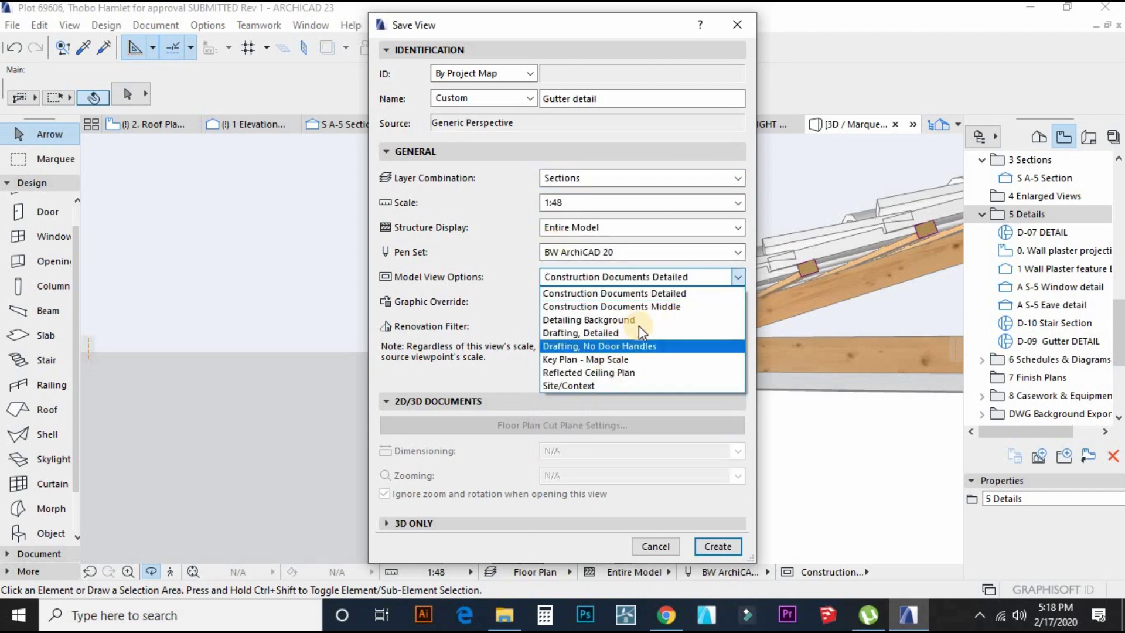
pyautogui.click(711, 547)
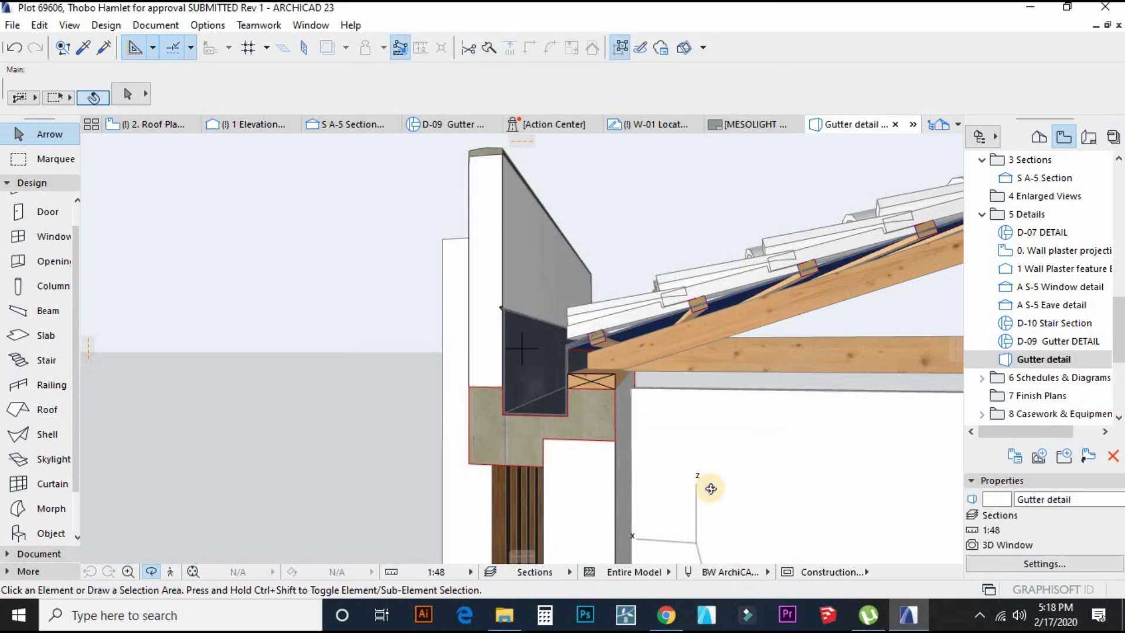
# Create a new 3D document from the saved Gutter detail view and name it Gutter detail.
pyautogui.rightClick(1052, 367)
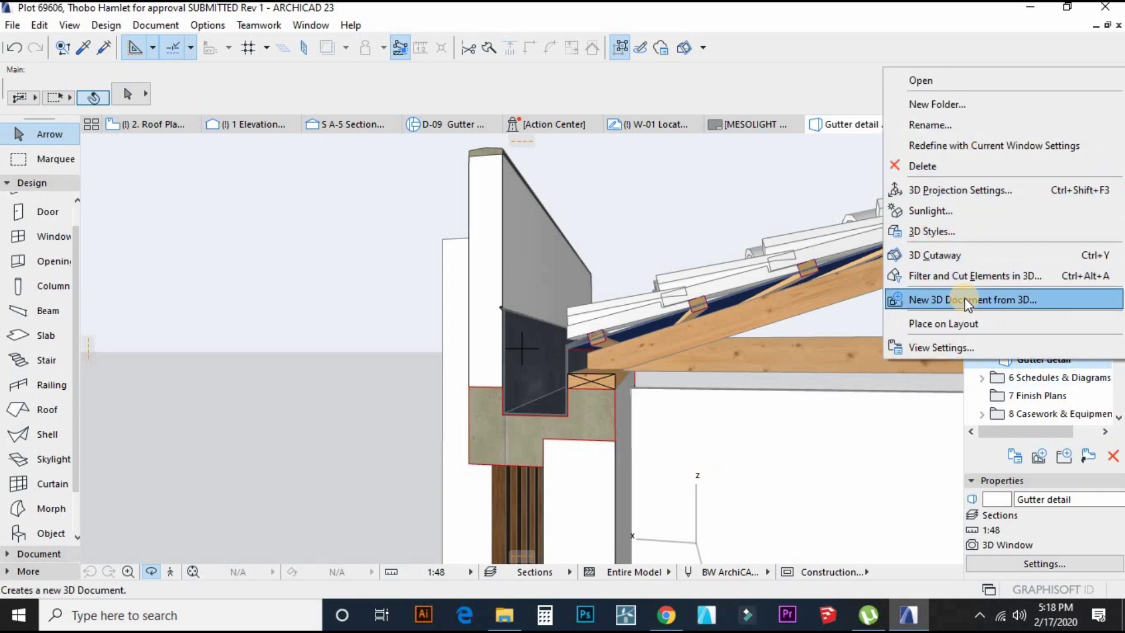
pyautogui.click(906, 296)
pyautogui.press('Tab')
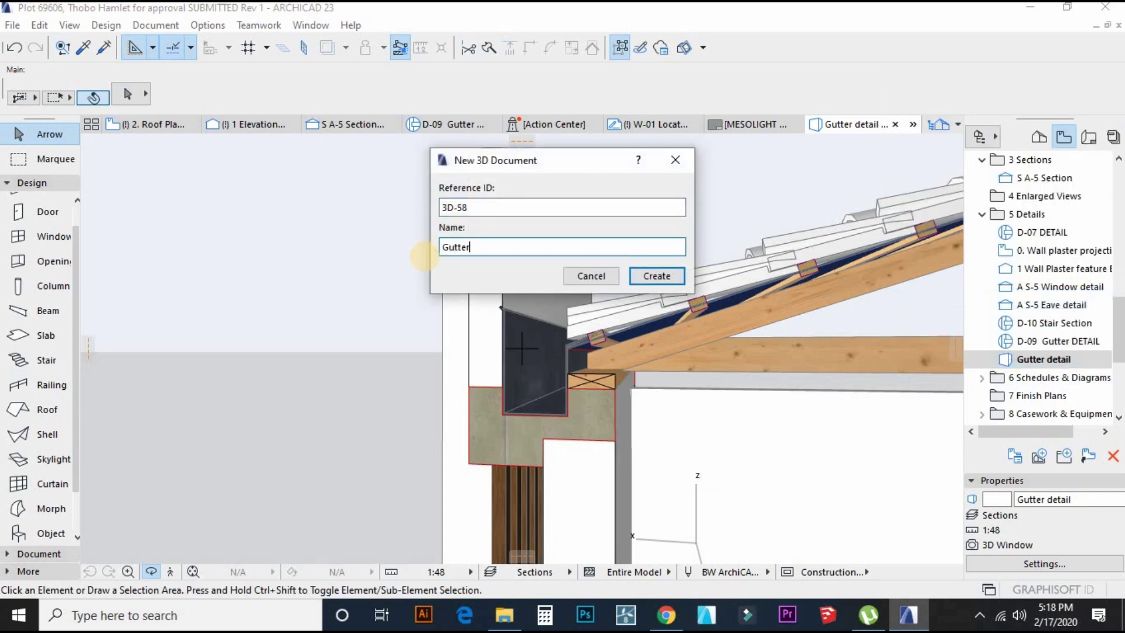
pyautogui.write('Gutter detail')
pyautogui.click(654, 278)
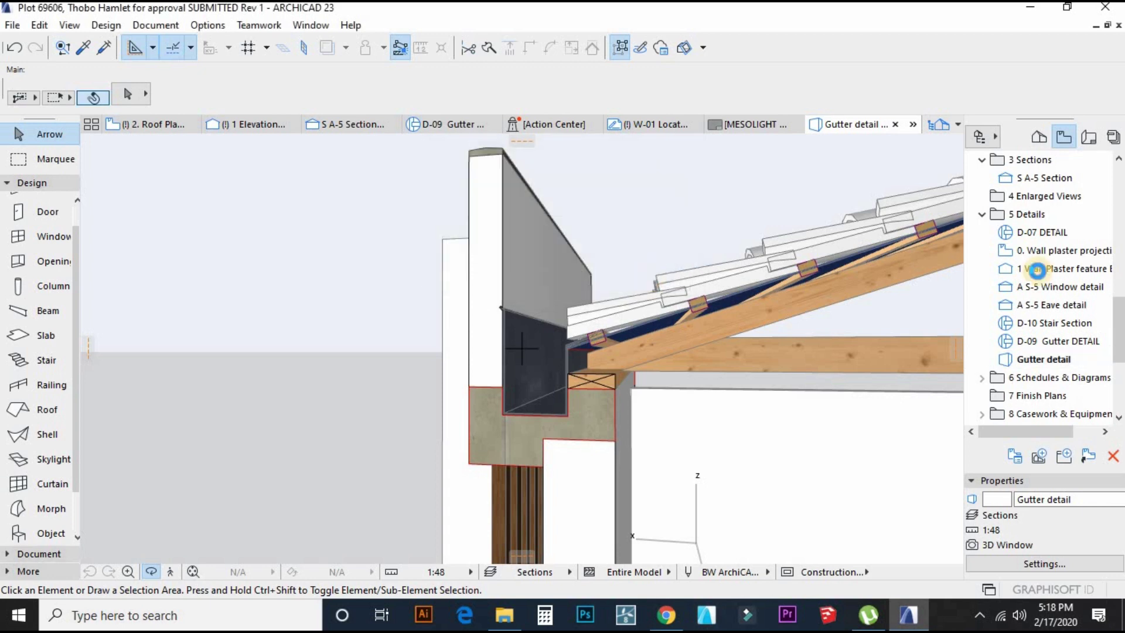
pyautogui.scroll(-5, 889, 301)
pyautogui.scroll(3, 803, 307)
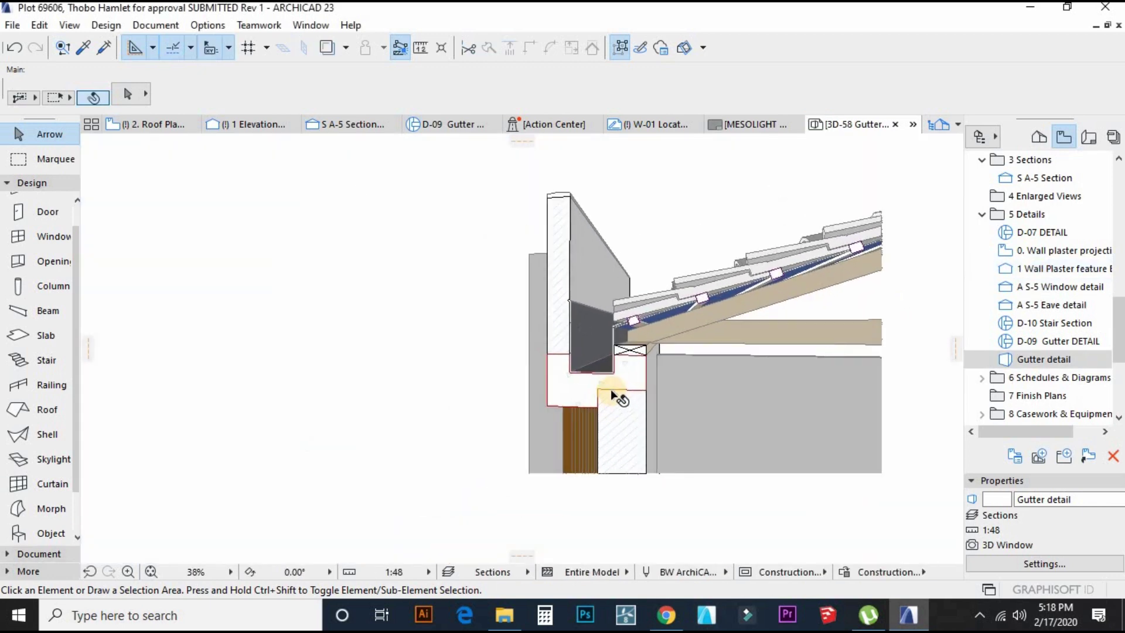
# Examine how the gutter beam, walls and roof appear in the new 3D document.
pyautogui.click(608, 459)
pyautogui.click(311, 327)
pyautogui.scroll(-2, 501, 456)
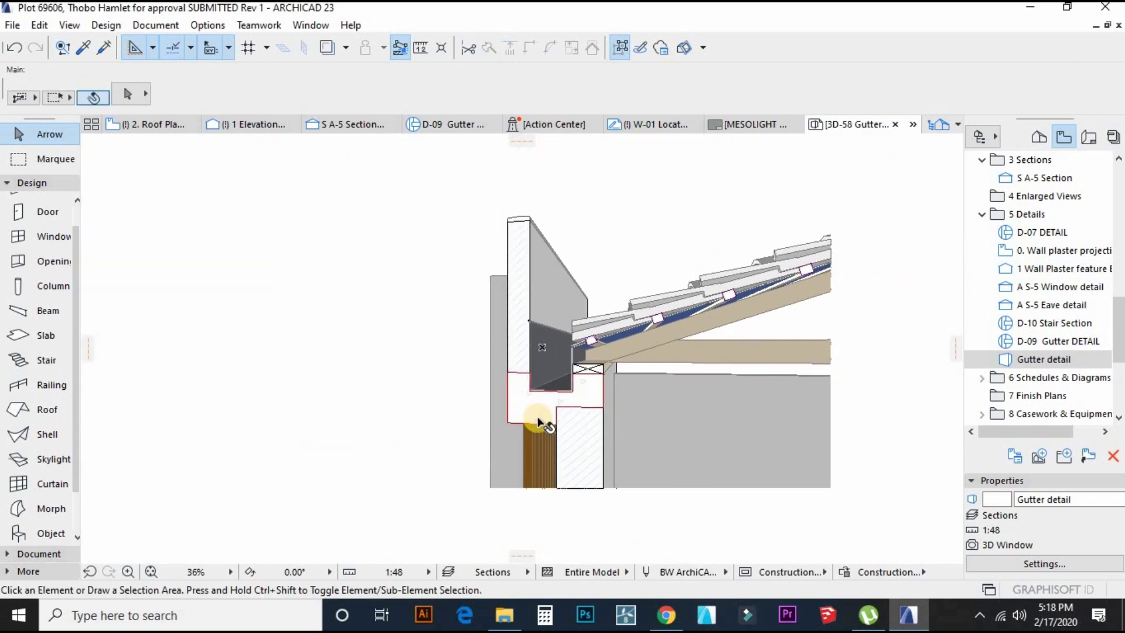
pyautogui.scroll(2, 563, 428)
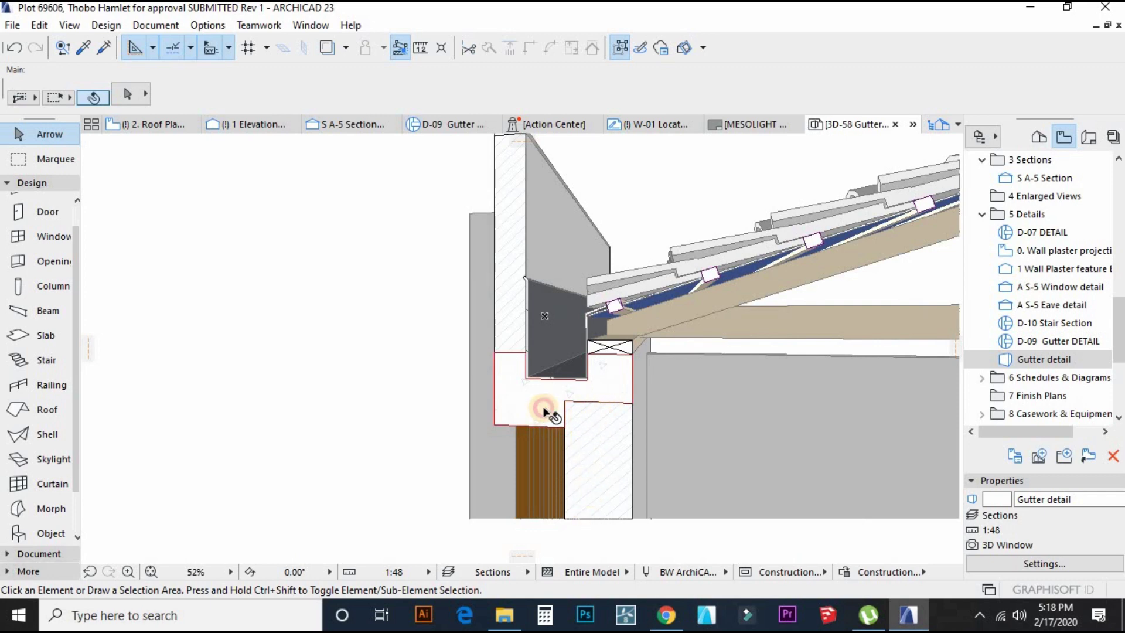
pyautogui.click(544, 411)
pyautogui.scroll(-2, 501, 441)
pyautogui.click(868, 356)
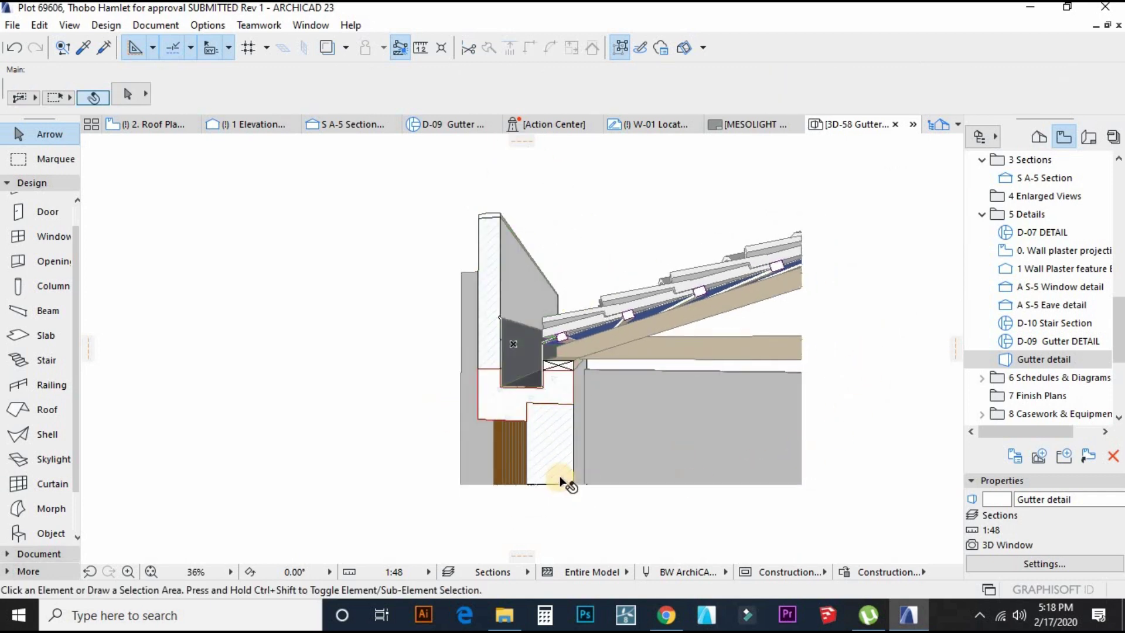
# Save the Gutter detail 3D document as a view in the 5 Details folder.
pyautogui.scroll(4, 548, 398)
pyautogui.scroll(-2, 540, 428)
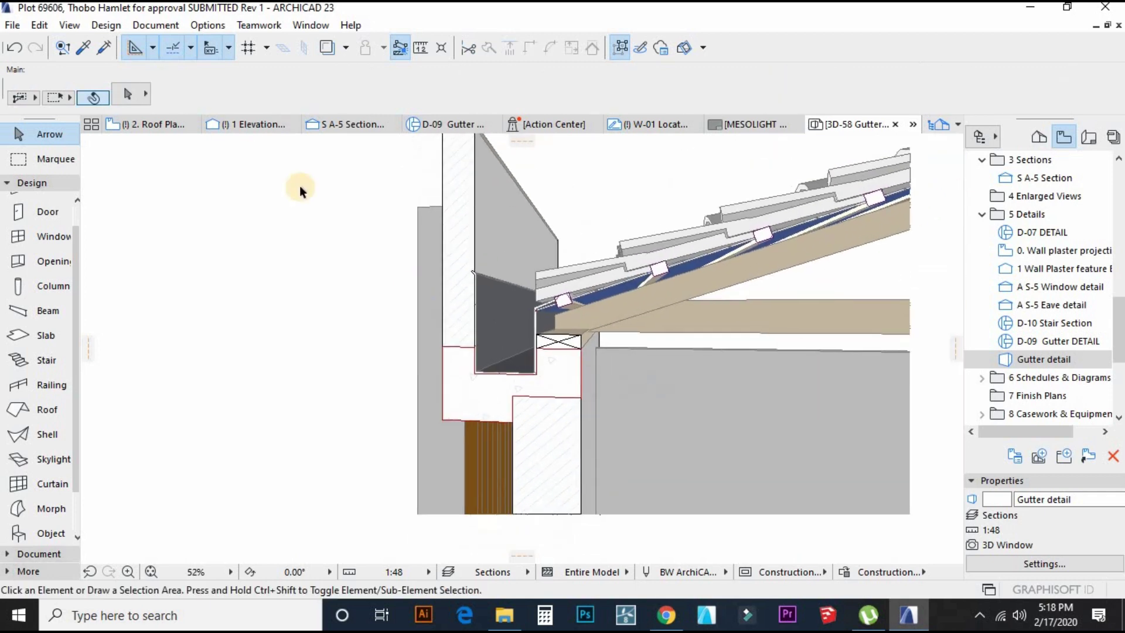
pyautogui.click(1039, 456)
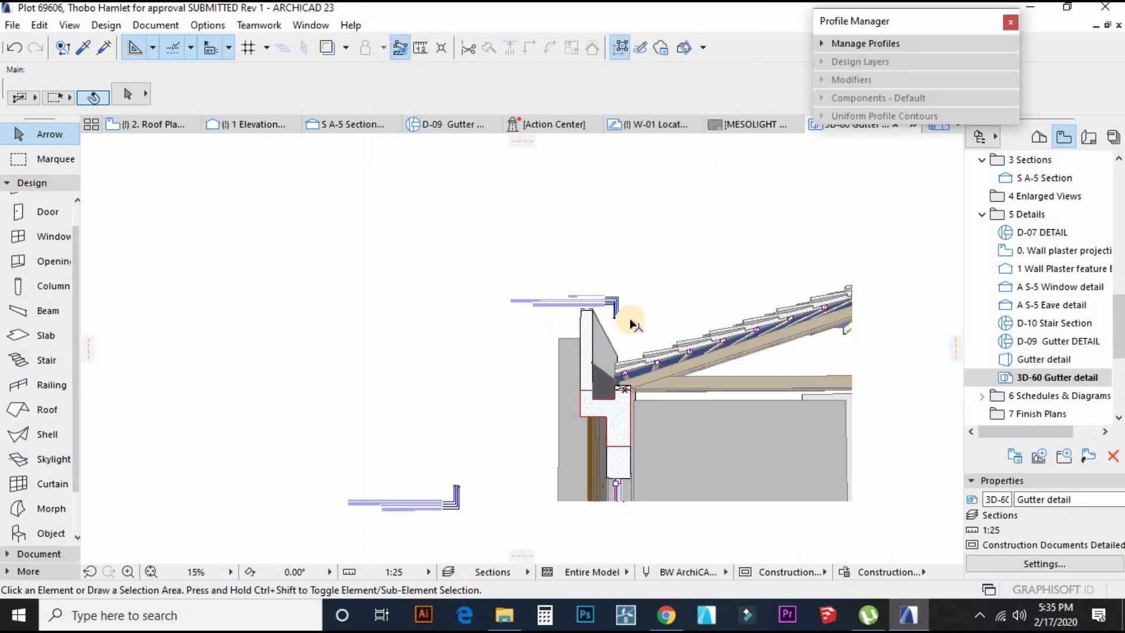
# Extend the leader of the "114x38mm SA pine timber wall plate" label straight down to the height of the wall plate.
pyautogui.scroll(3, 642, 305)
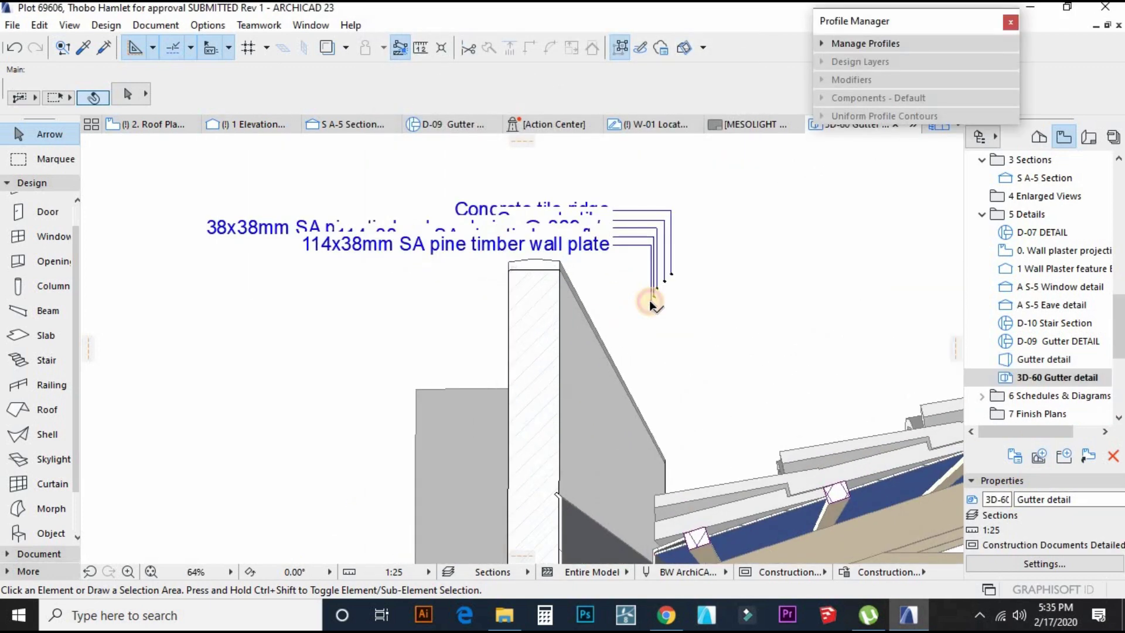
pyautogui.click(650, 300)
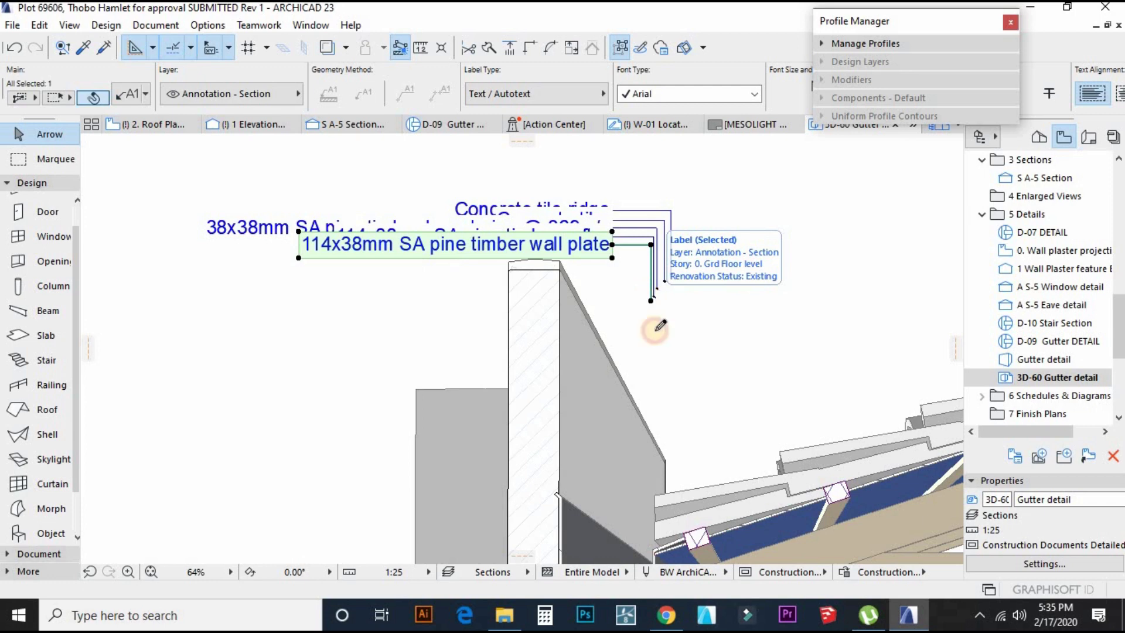
pyautogui.scroll(-4, 655, 349)
pyautogui.scroll(3, 656, 492)
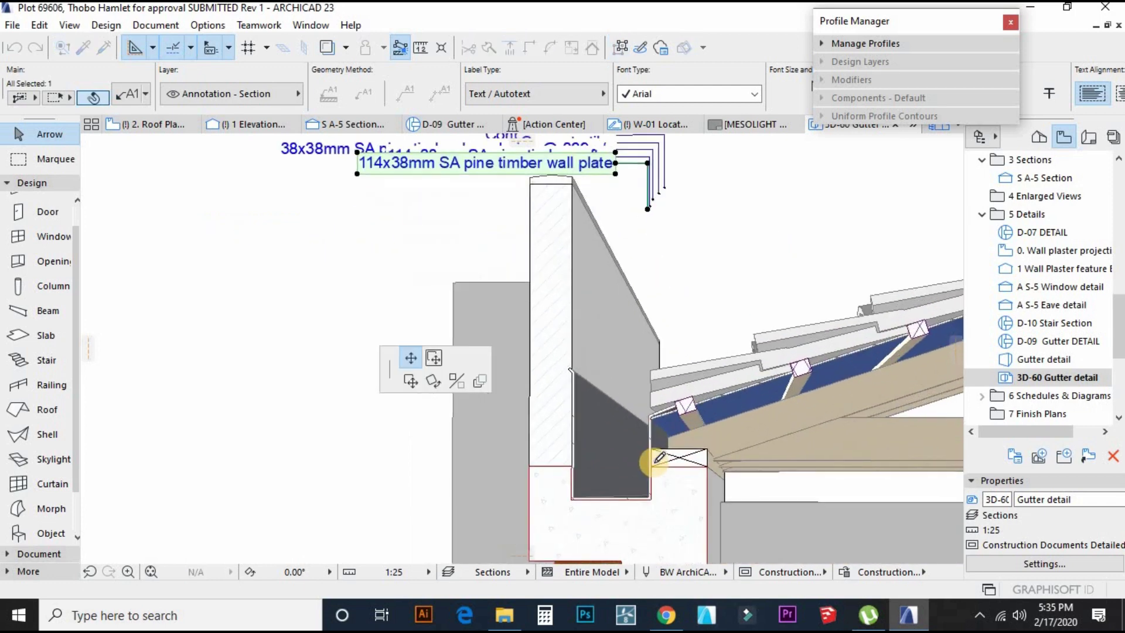
pyautogui.scroll(3, 657, 457)
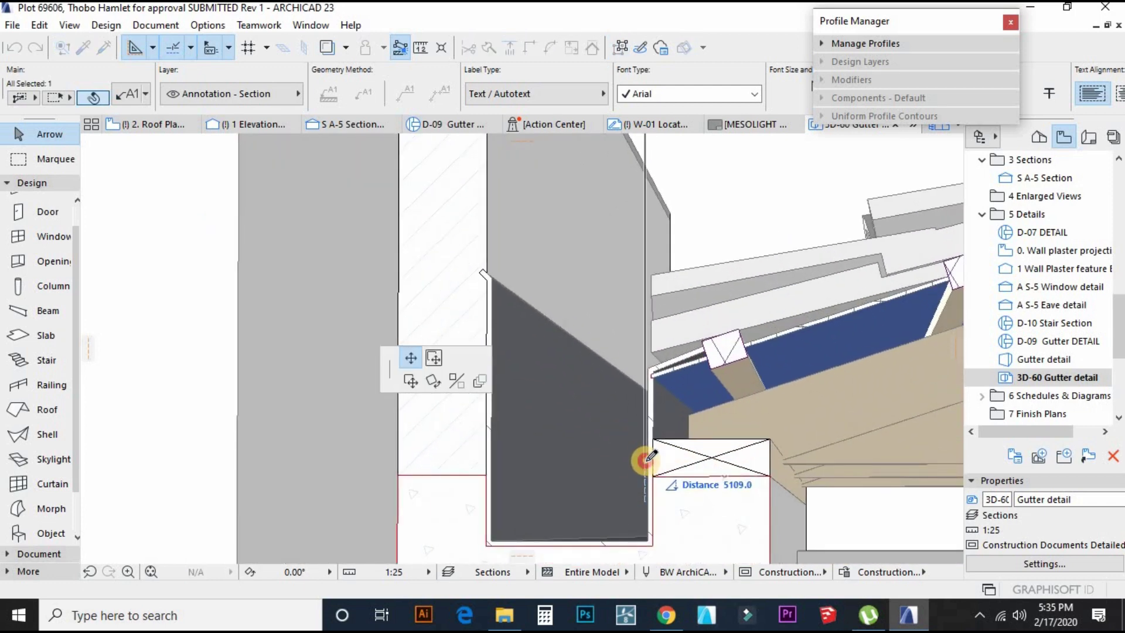
pyautogui.click(646, 461)
# Shift the wall plate label's leader sideways so that its end sits near the centre of the crossed wall plate.
pyautogui.moveTo(645, 461); pyautogui.dragTo(676, 460)
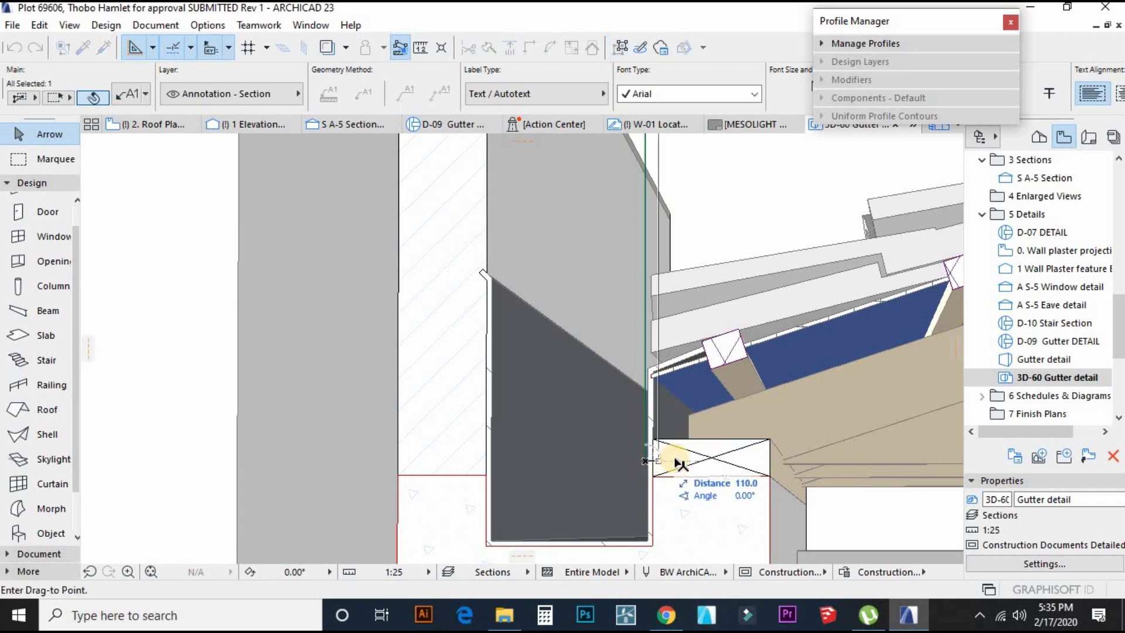
pyautogui.scroll(-3, 758, 456)
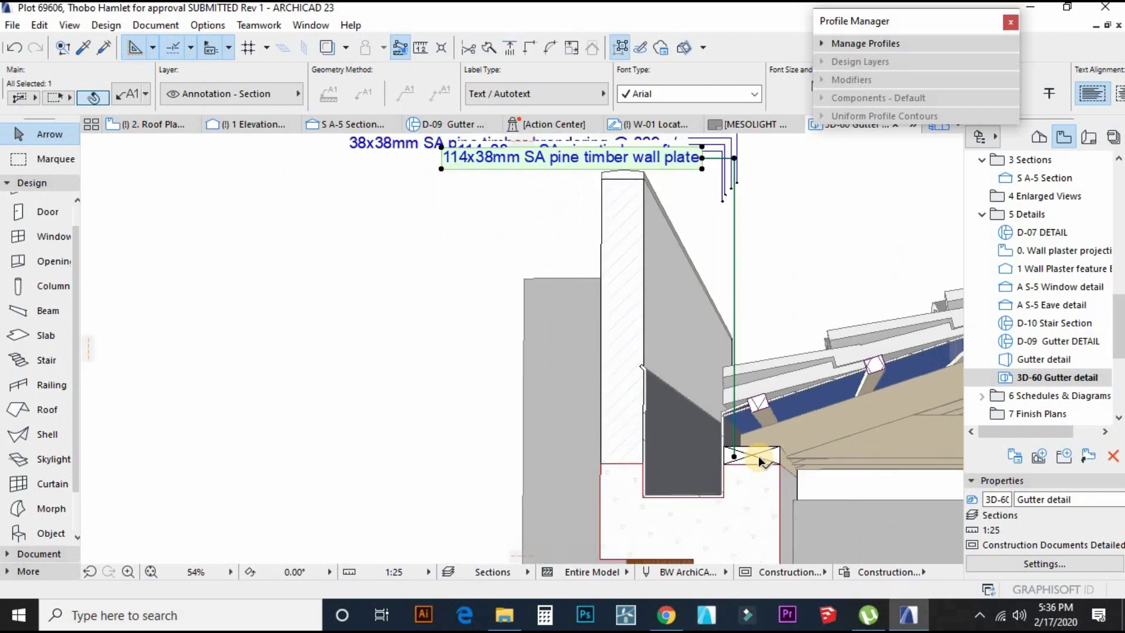
pyautogui.scroll(3, 758, 456)
pyautogui.hotkey('ctrl', 'd')
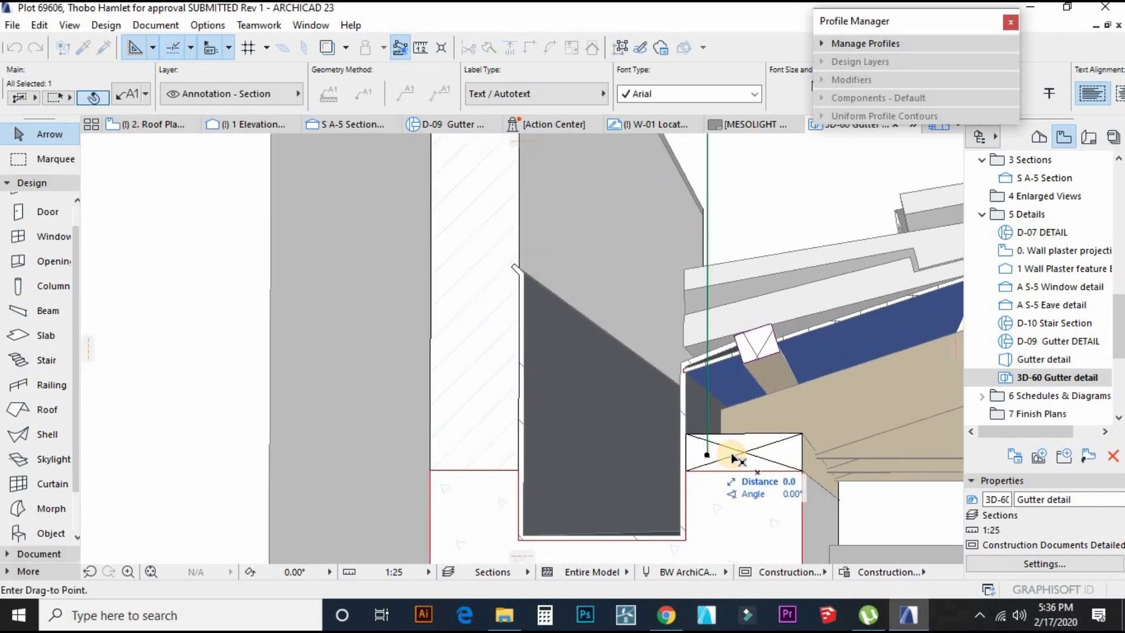
pyautogui.click(710, 460)
pyautogui.scroll(-5, 710, 459)
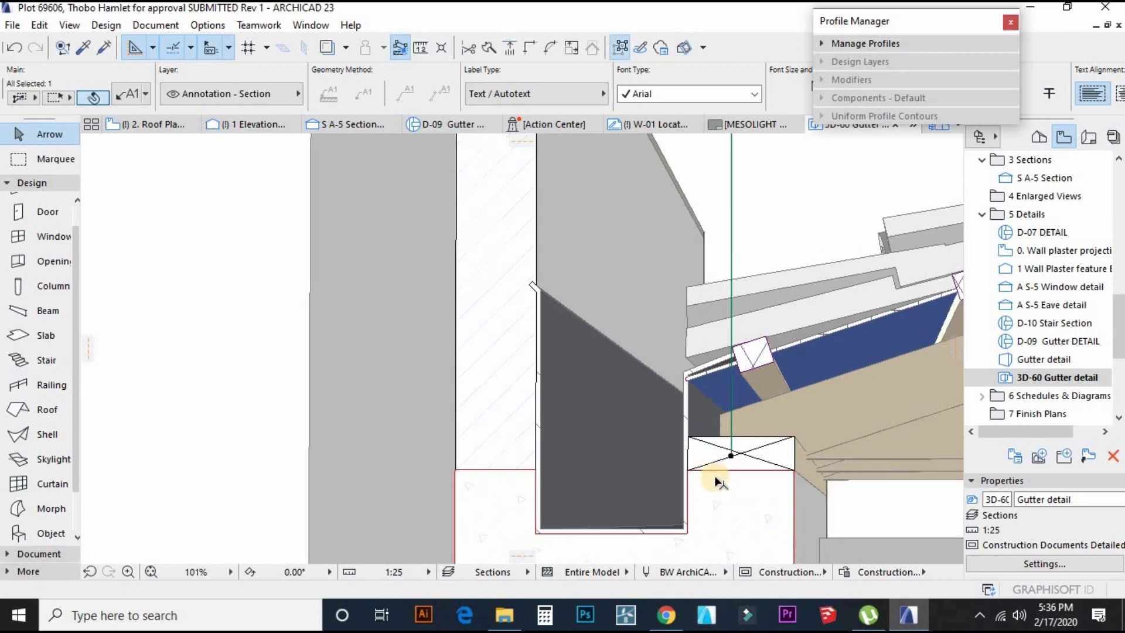
# Select the four other roof labels stacked above the parapet and move them up and sideways, clear of the wall plate label.
pyautogui.scroll(5, 697, 283)
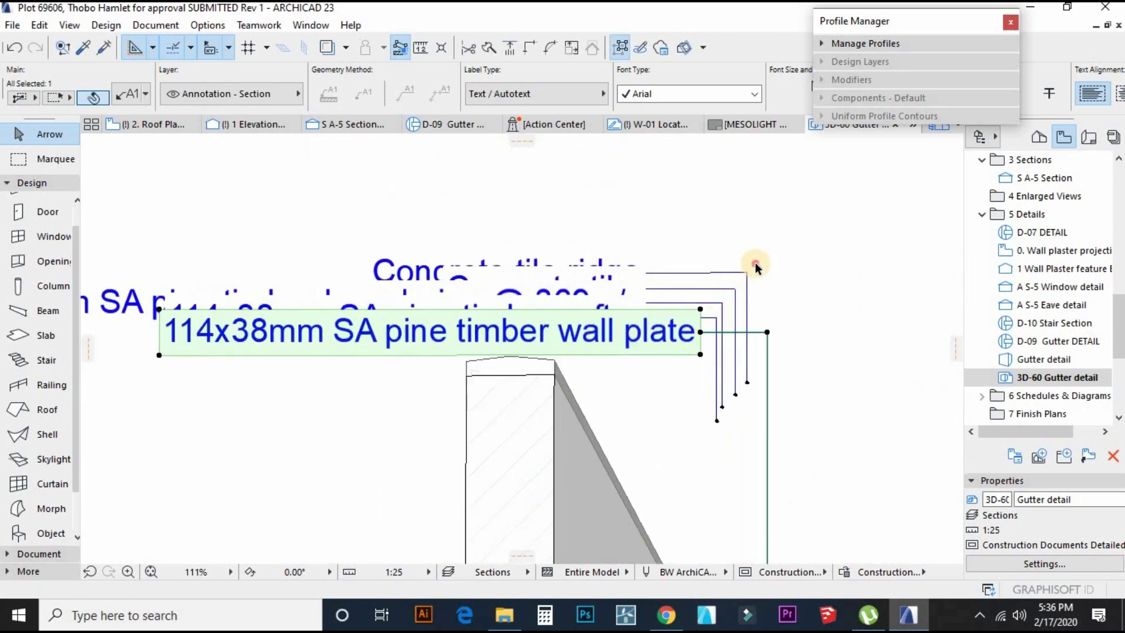
pyautogui.click(756, 263)
pyautogui.click(722, 305)
pyautogui.hotkey('ctrl', 'd')
pyautogui.click(718, 303)
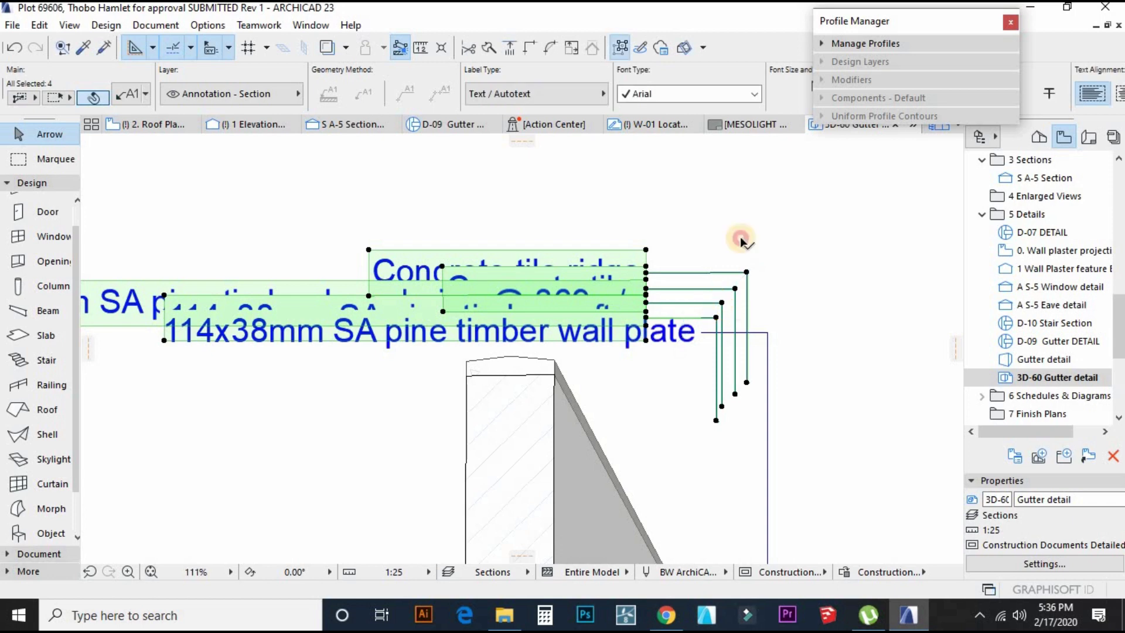
pyautogui.click(749, 196)
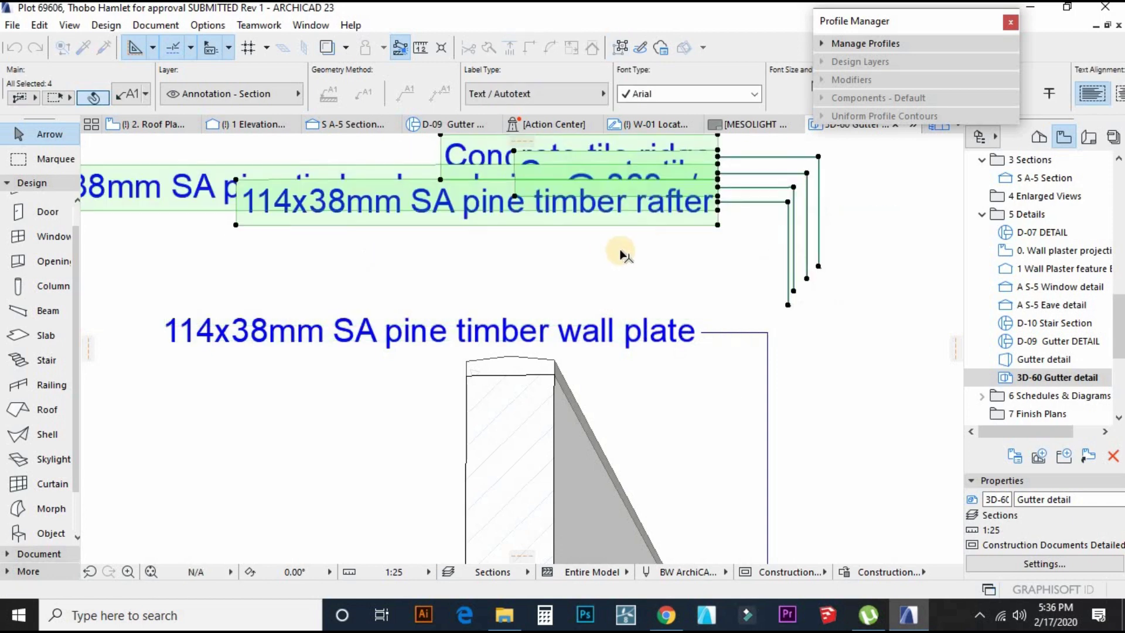
pyautogui.scroll(-5, 583, 293)
pyautogui.scroll(-1, 582, 293)
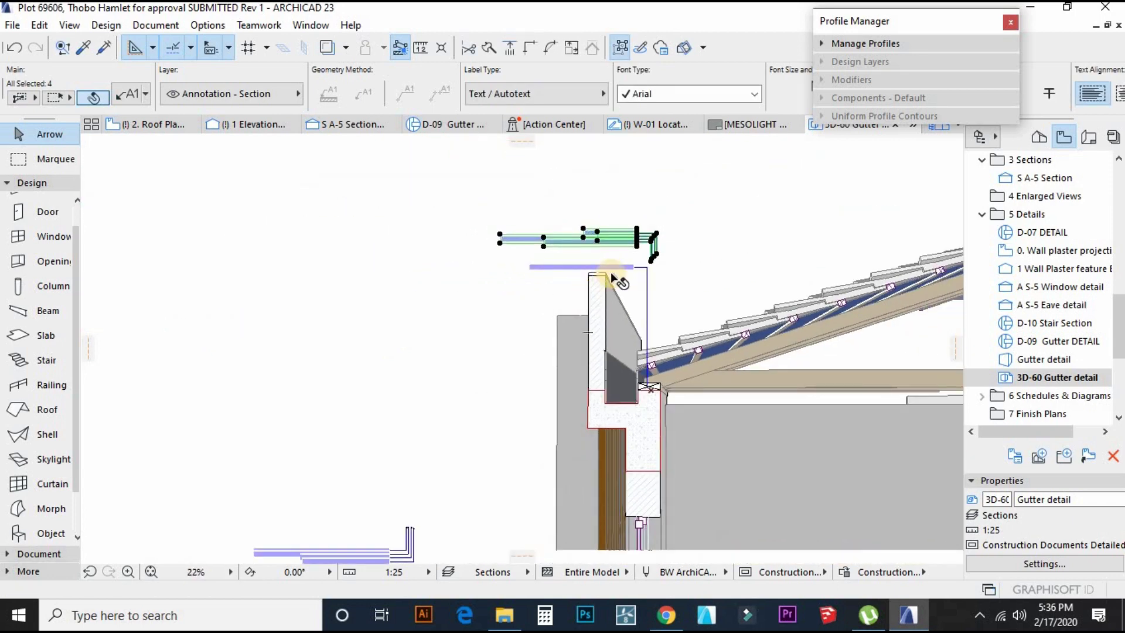
pyautogui.scroll(-3, 619, 276)
pyautogui.scroll(4, 620, 278)
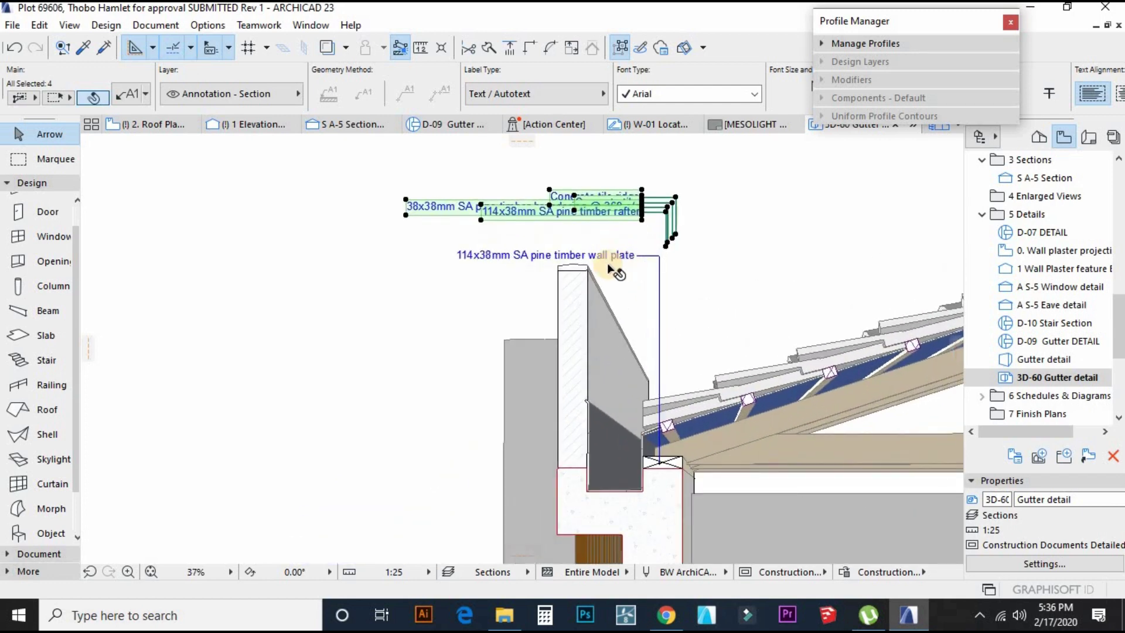
# Move the "114x38mm SA pine timber rafter" label to just above the wall plate label and extend its leader straight down to the rafter.
pyautogui.scroll(-2, 635, 272)
pyautogui.click(642, 264)
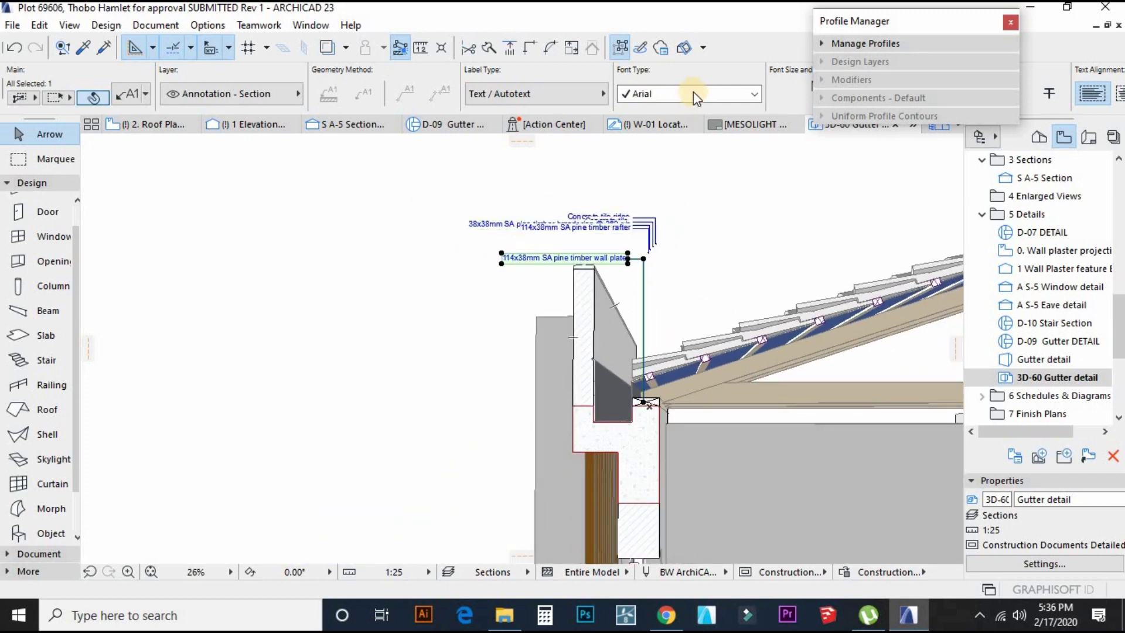
pyautogui.scroll(-3, 674, 99)
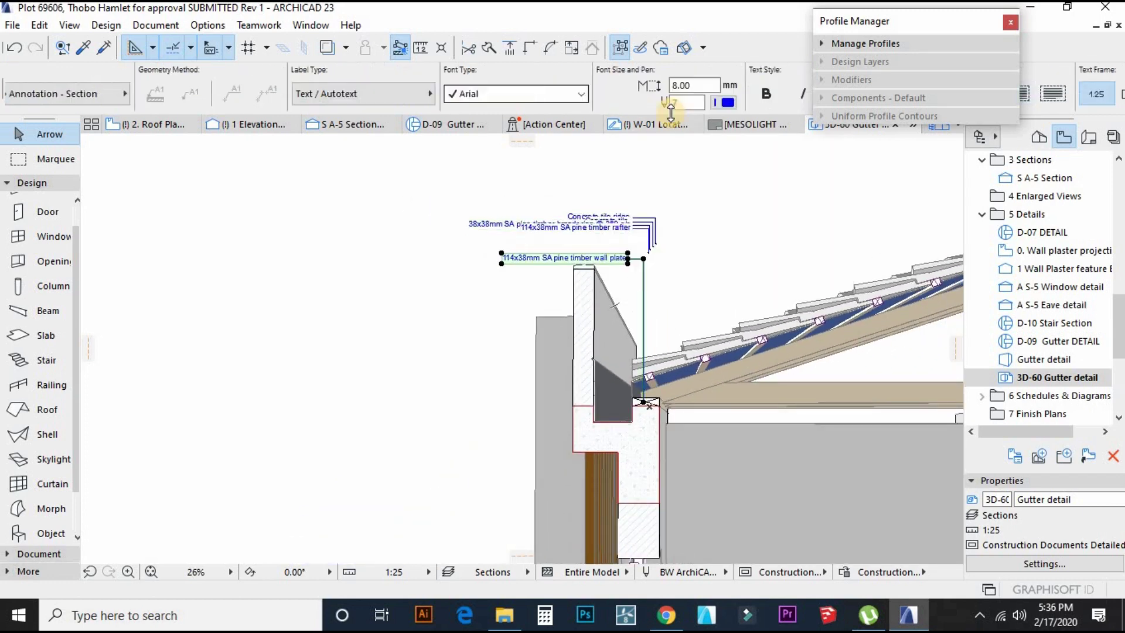
pyautogui.click(577, 218)
pyautogui.scroll(4, 651, 317)
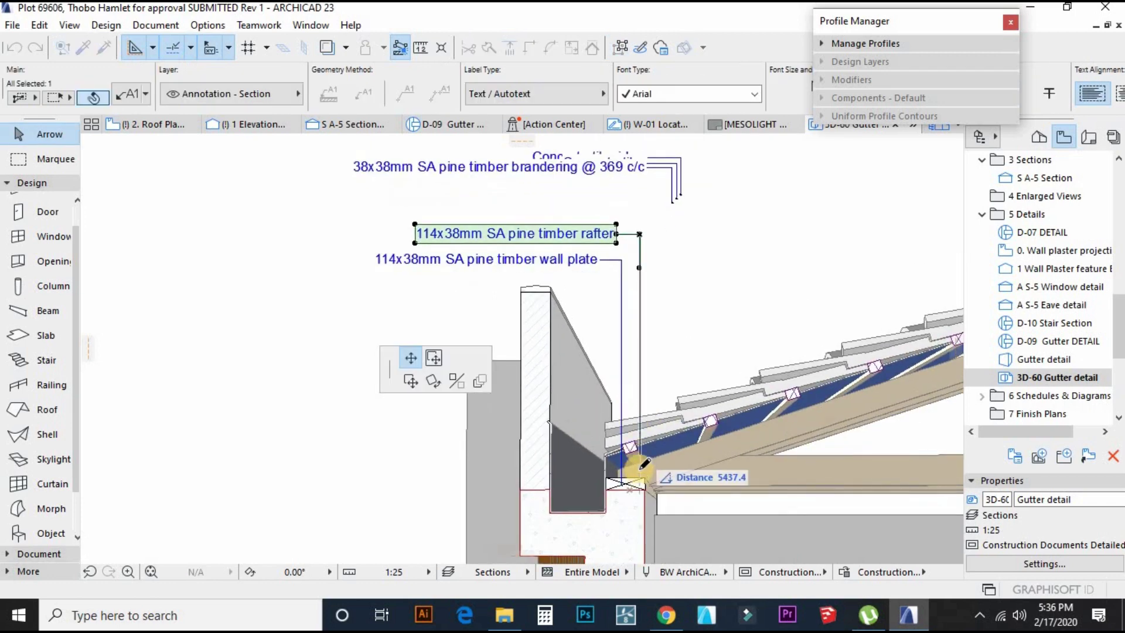
pyautogui.scroll(-1, 647, 461)
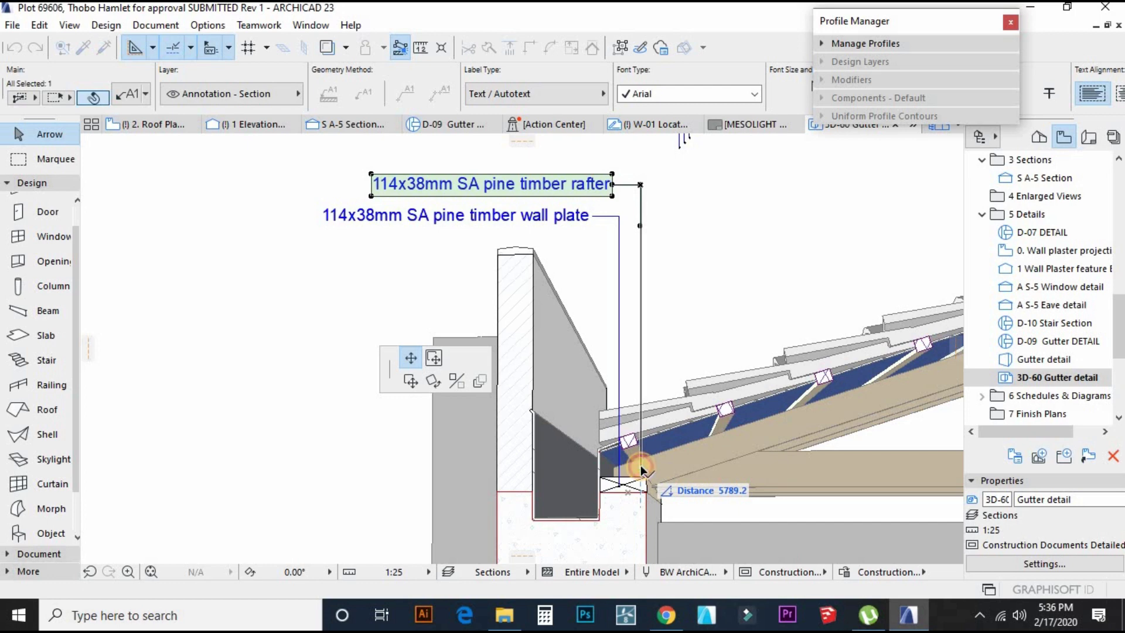
pyautogui.scroll(-3, 646, 452)
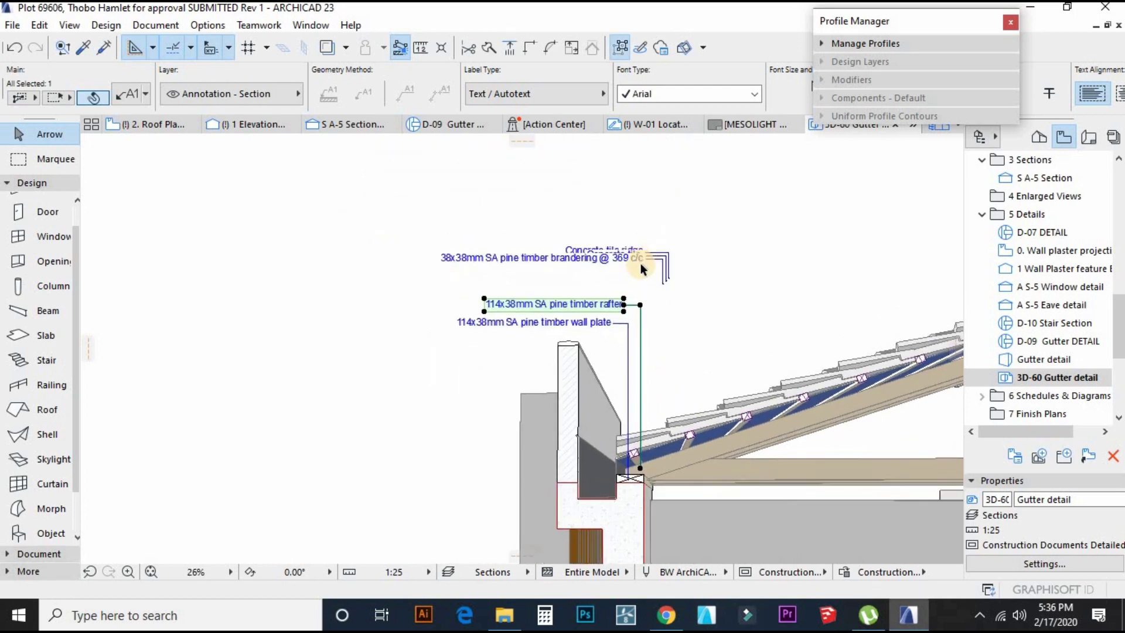
# Lower the "38x38mm SA pine timber brandering @ 369 c/c" label to just above the rafter label and extend its leader down to the roof battens.
pyautogui.scroll(2, 641, 265)
pyautogui.click(643, 269)
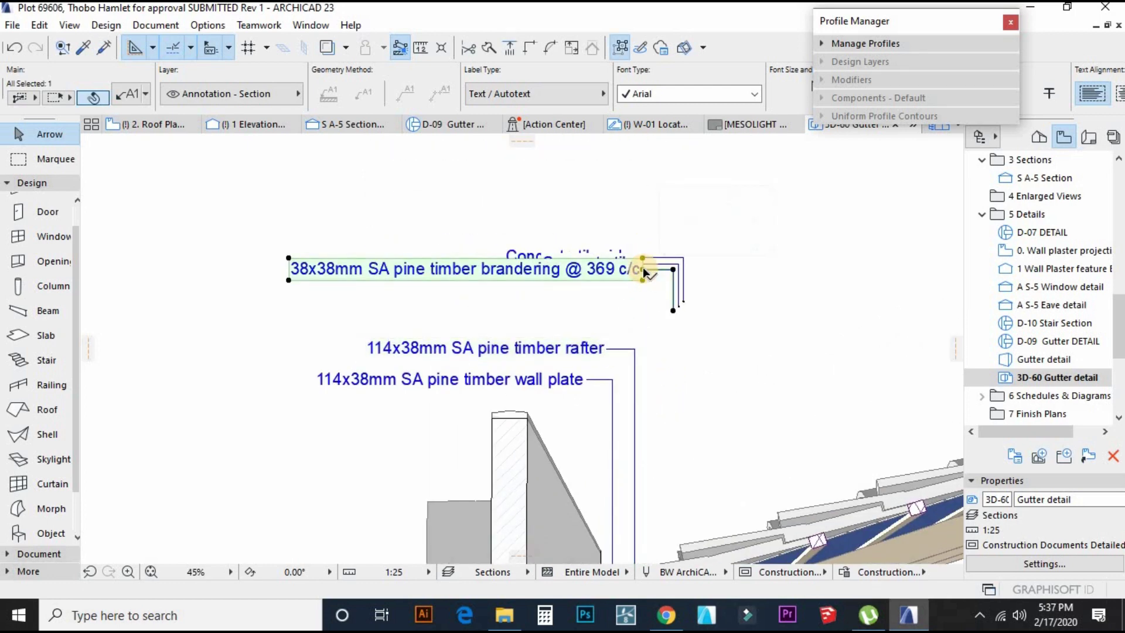
pyautogui.moveTo(643, 269); pyautogui.dragTo(643, 317)
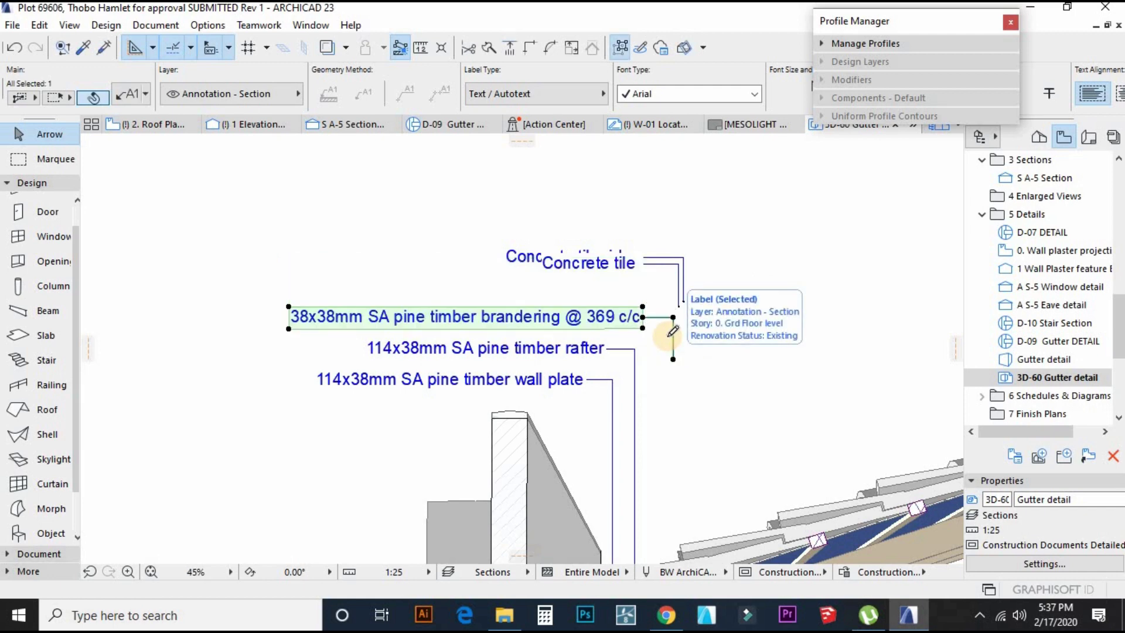
pyautogui.click(672, 359)
pyautogui.scroll(-5, 670, 333)
pyautogui.scroll(4, 677, 427)
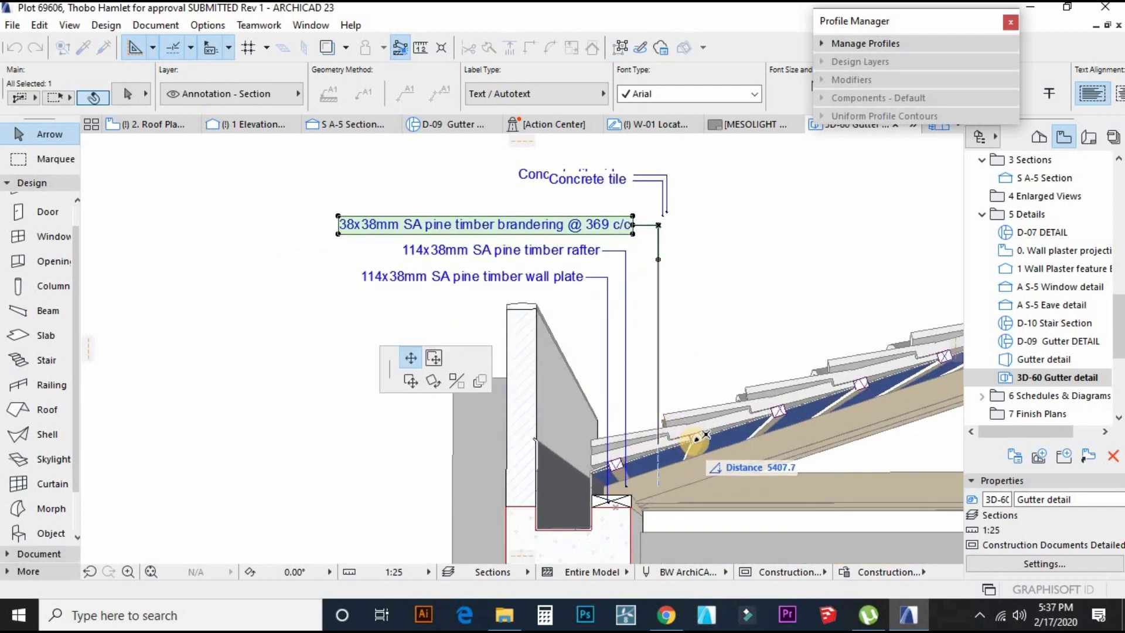
pyautogui.click(697, 443)
# Shift the brandering label horizontally so that its leader ends at the second crossed batten up from the gutter.
pyautogui.hotkey('ctrl', 'd')
pyautogui.click(658, 445)
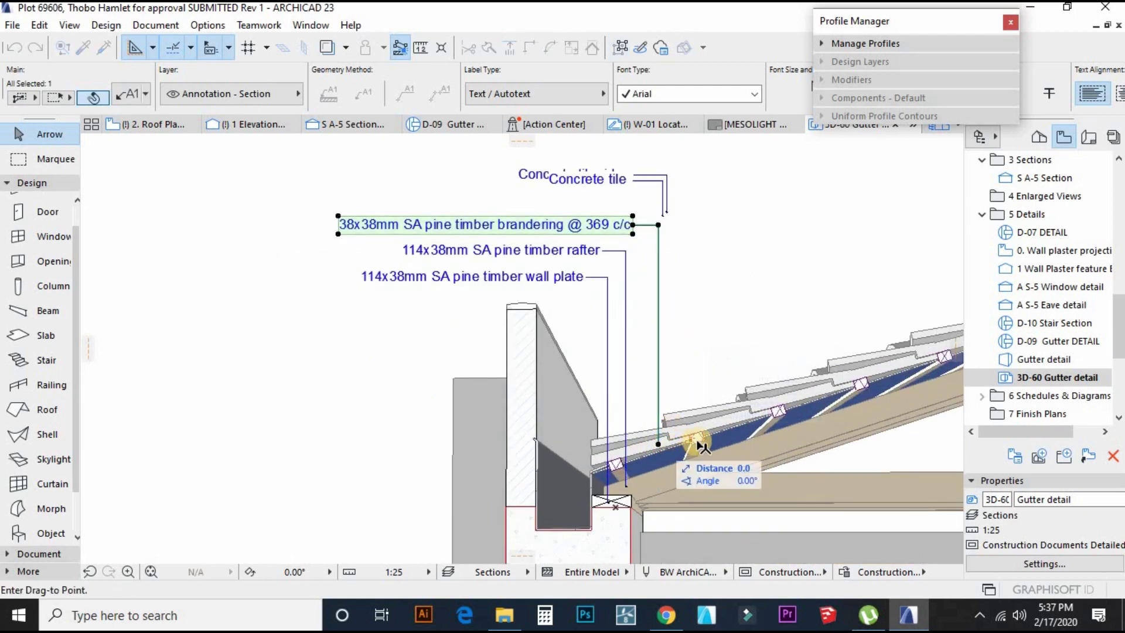
pyautogui.scroll(3, 697, 443)
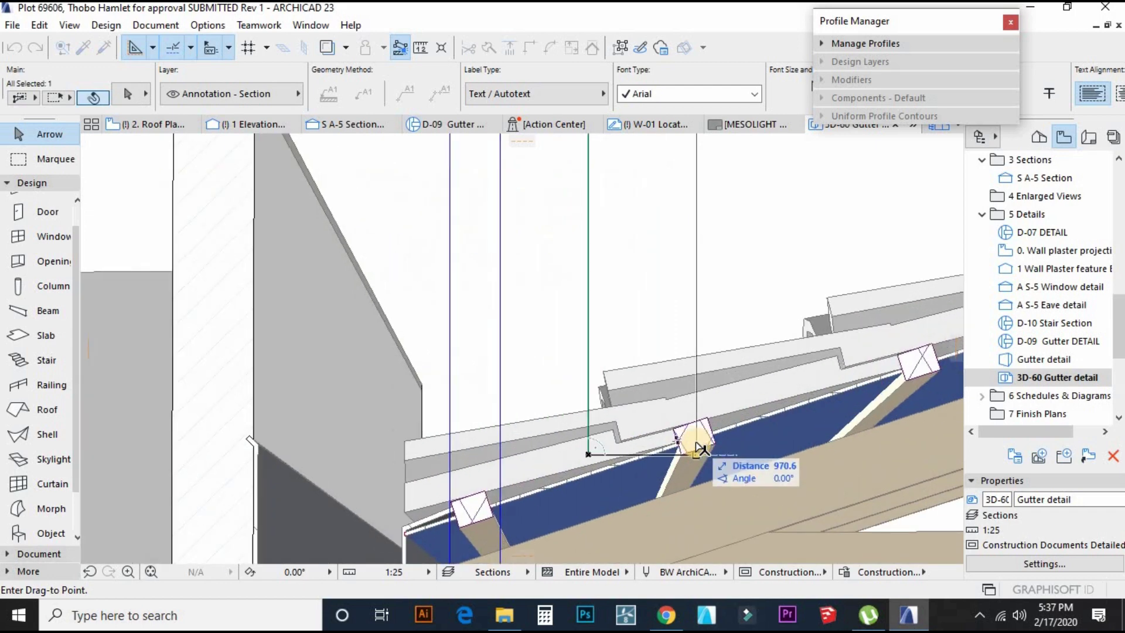
pyautogui.click(695, 451)
pyautogui.click(697, 451)
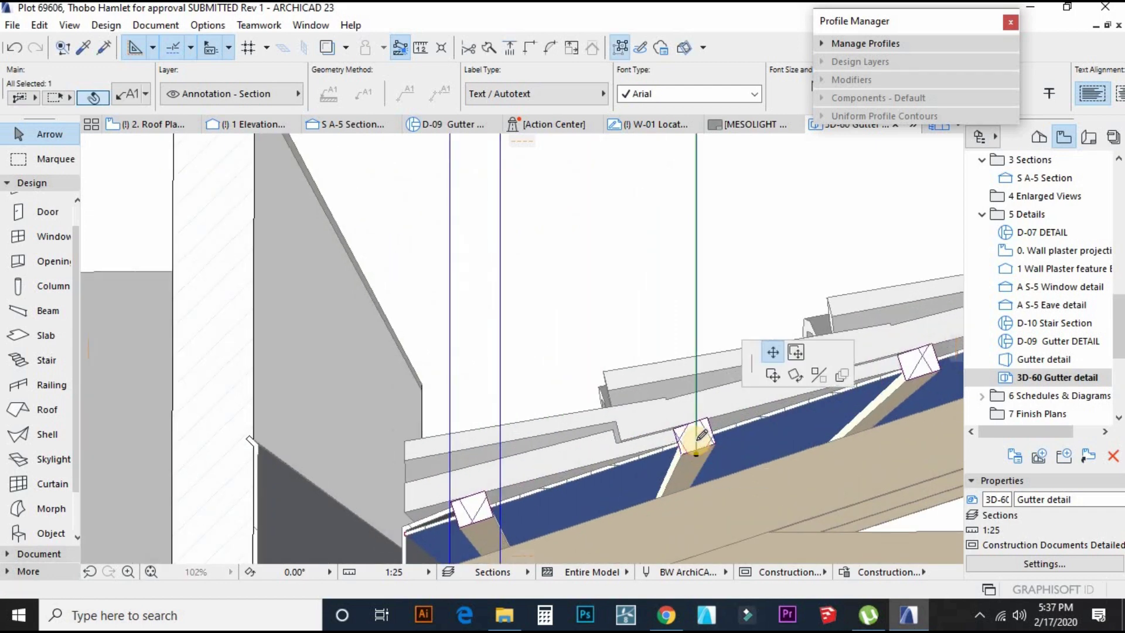
pyautogui.scroll(-5, 680, 466)
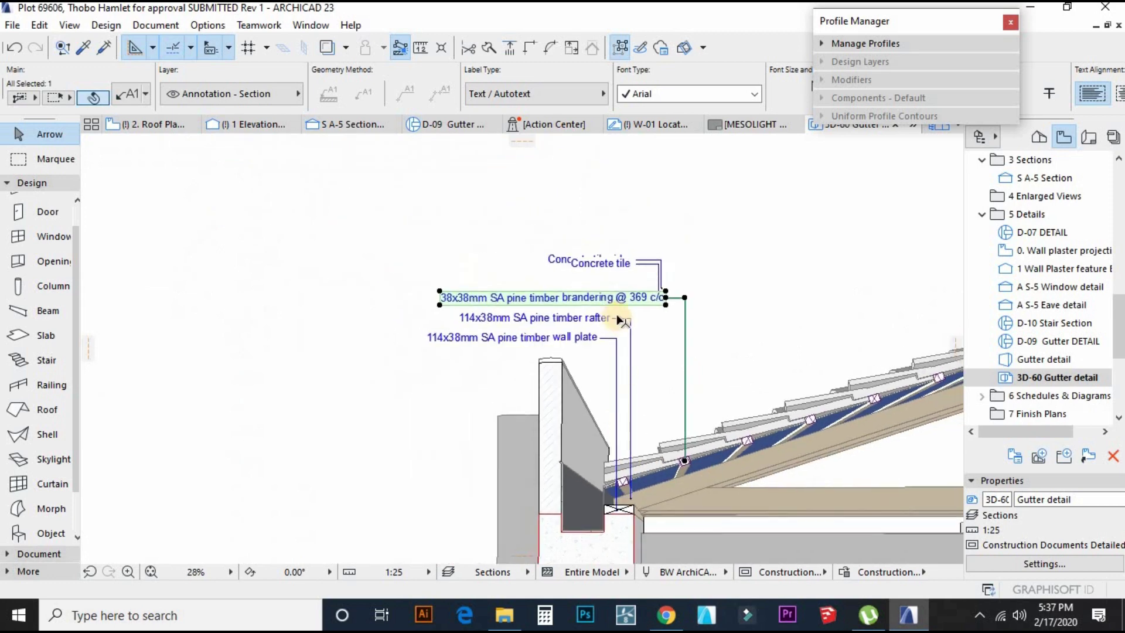
# Move the two overlapping concrete tile labels higher, then separate "Concrete tile ridge" from "Concrete tile" by moving it up and sideways.
pyautogui.click(673, 248)
pyautogui.moveTo(626, 286); pyautogui.dragTo(690, 269)
pyautogui.hotkey('ctrl', 'd')
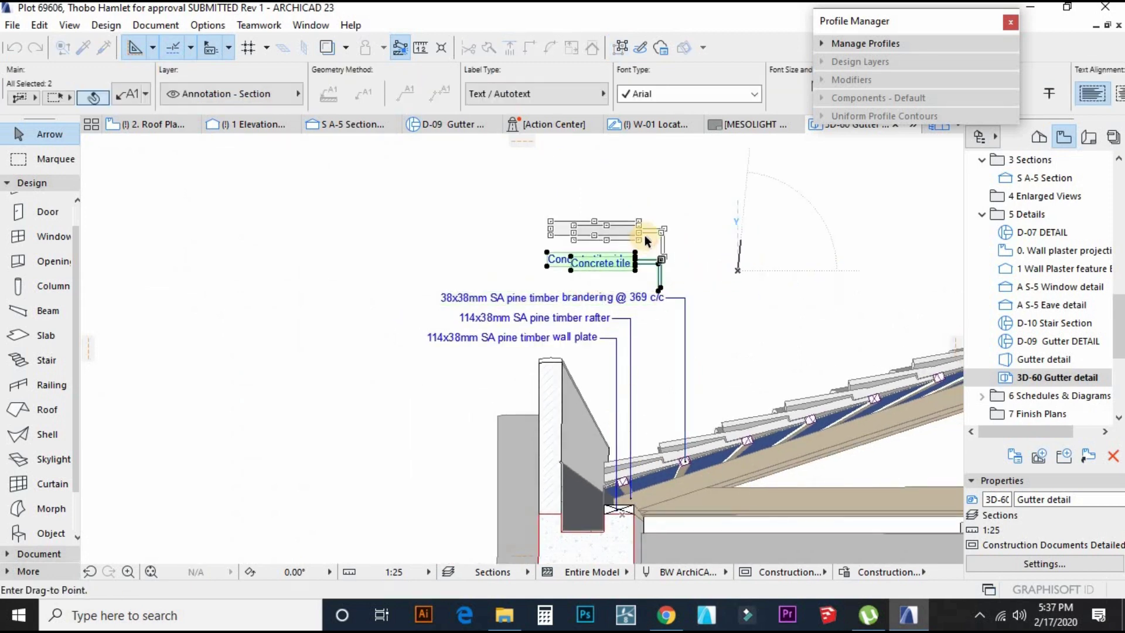
pyautogui.click(661, 236)
pyautogui.click(662, 250)
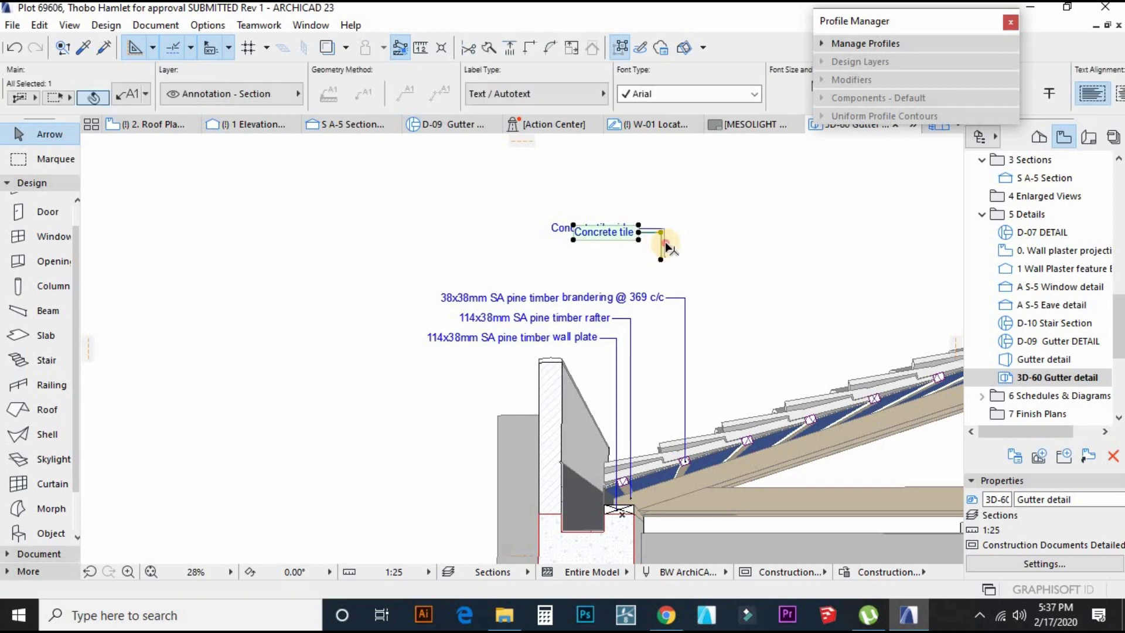
pyautogui.moveTo(663, 229); pyautogui.dragTo(743, 201)
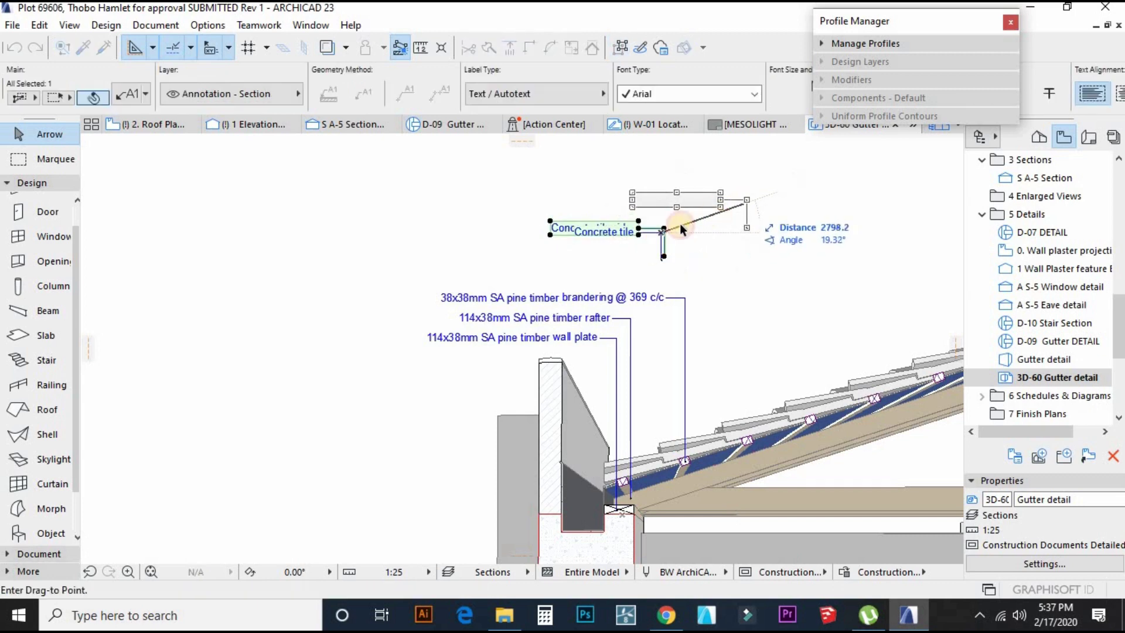
# Extend the "Concrete tile" label's leader down to the roof tiles and shift the label so the leader ends on the second tile.
pyautogui.click(651, 230)
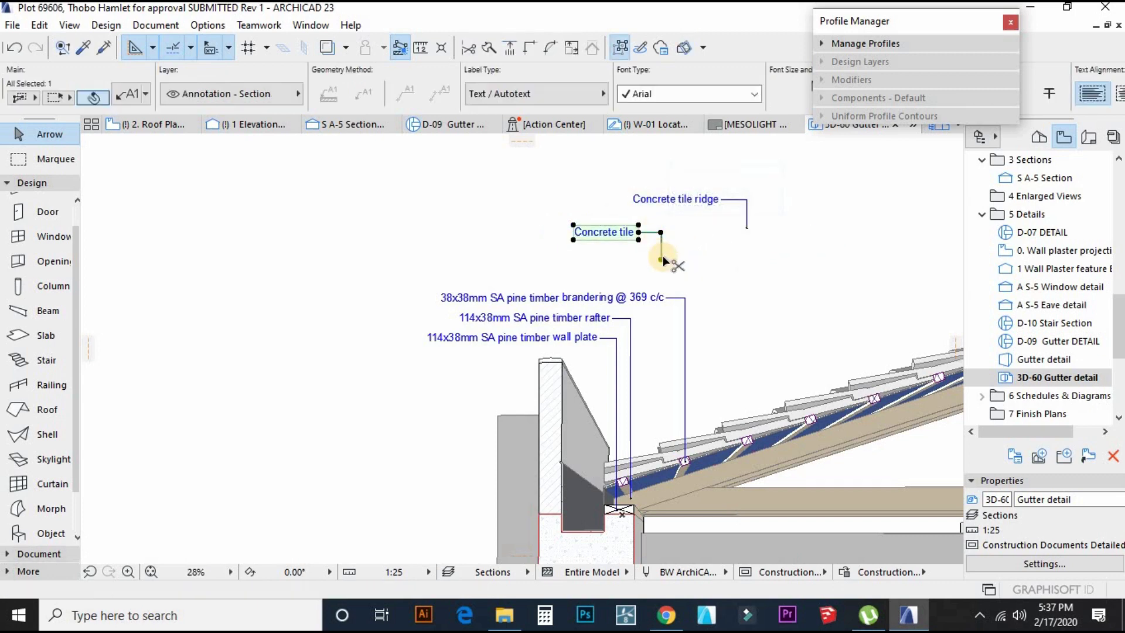
pyautogui.click(661, 259)
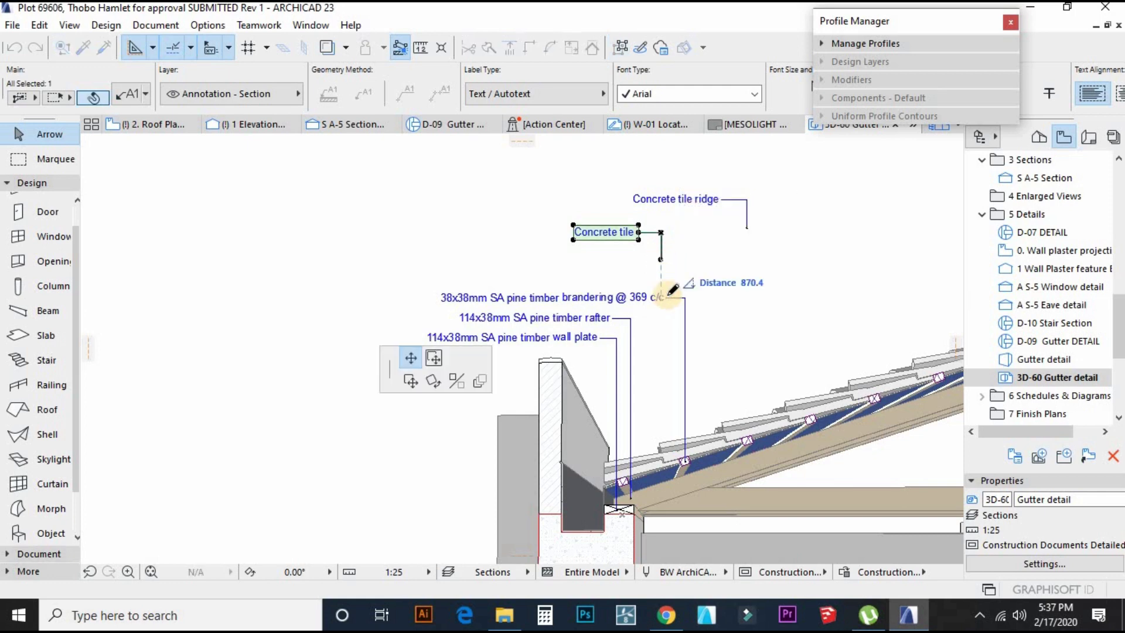
pyautogui.click(661, 453)
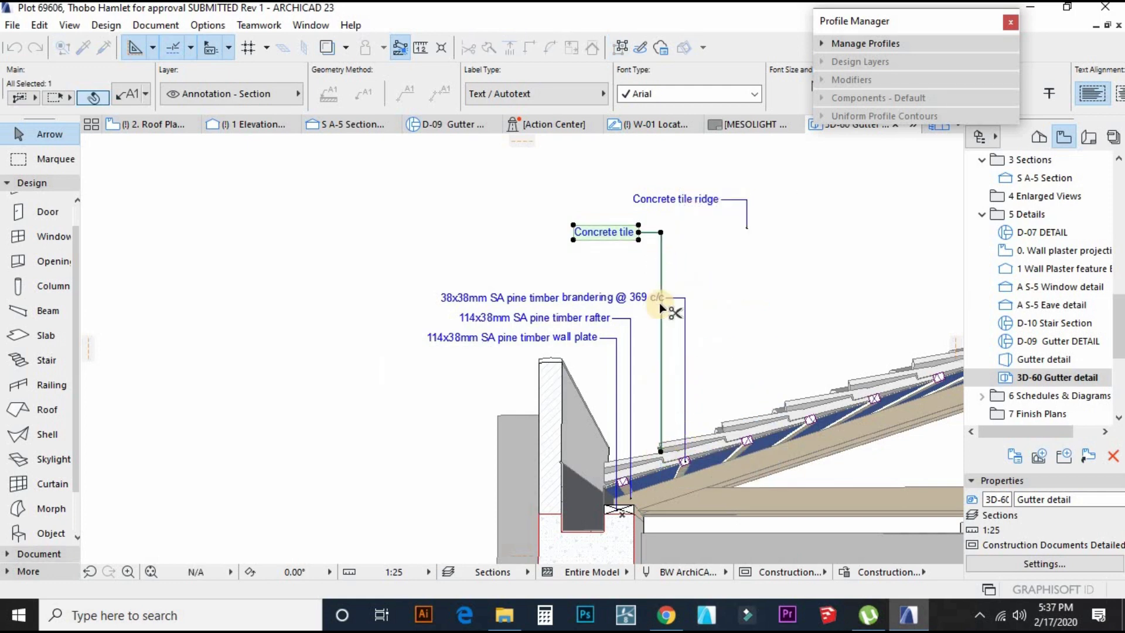
pyautogui.click(661, 452)
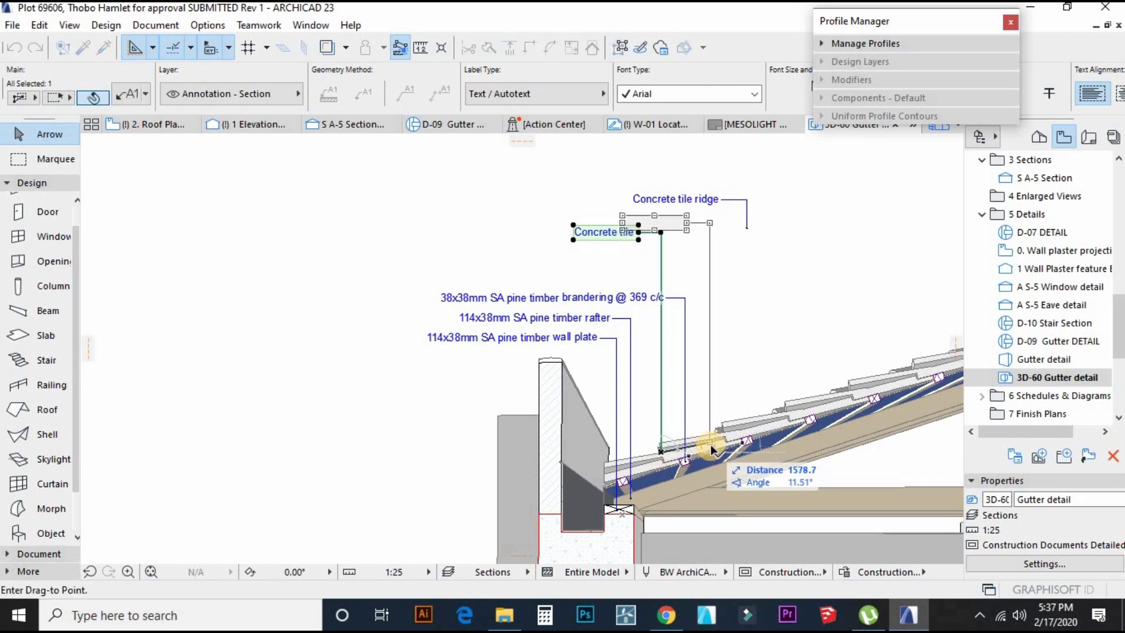
pyautogui.scroll(2, 710, 445)
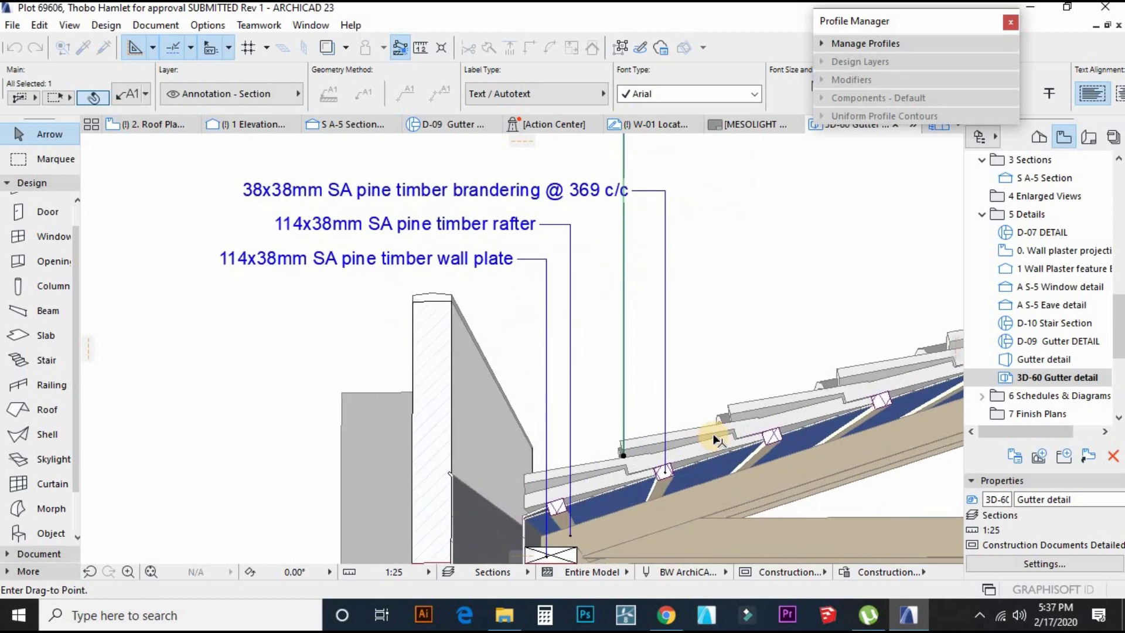
pyautogui.click(702, 450)
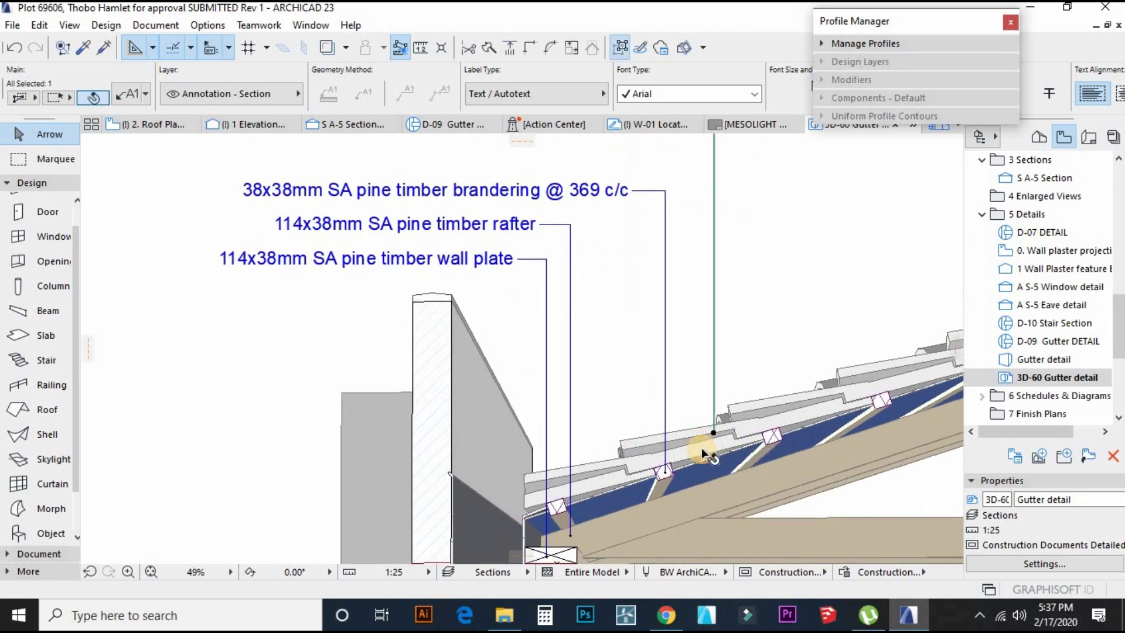
# Lower the "Concrete tile" label to just above the brandering label, keeping its leader end on the roof tile.
pyautogui.scroll(-3, 701, 449)
pyautogui.click(689, 257)
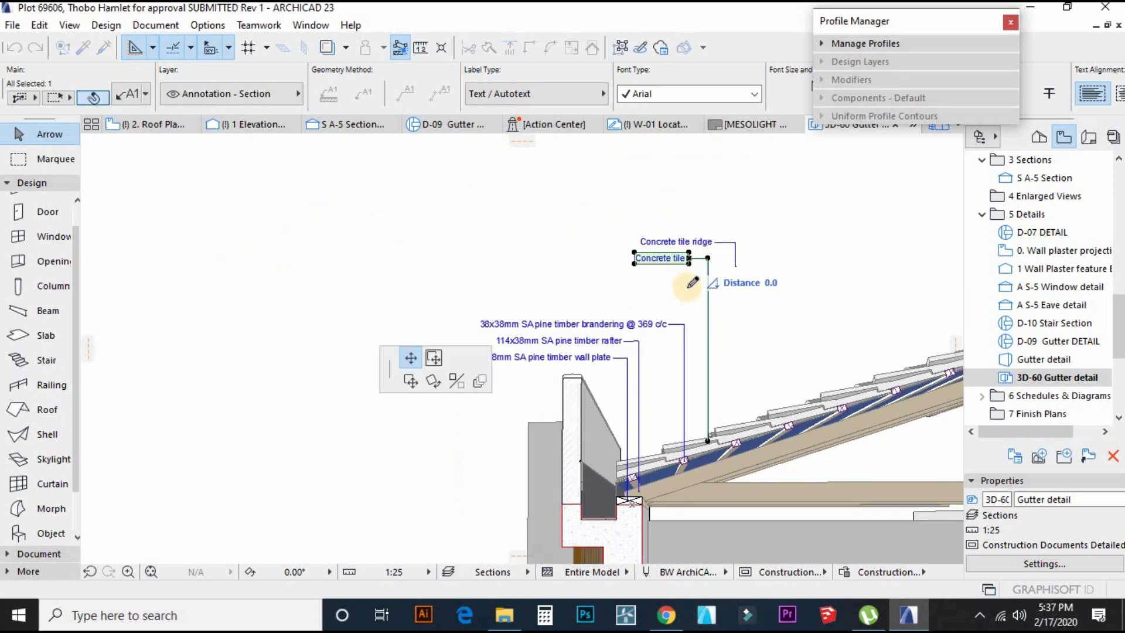
pyautogui.click(688, 305)
pyautogui.moveTo(708, 258); pyautogui.dragTo(707, 306)
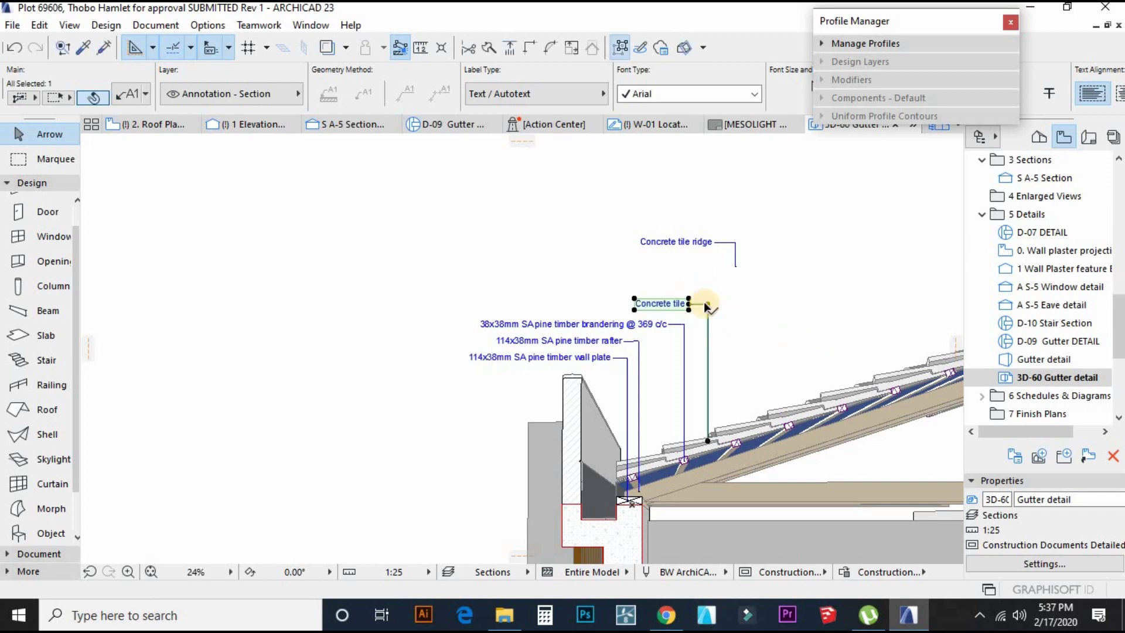
pyautogui.scroll(3, 689, 303)
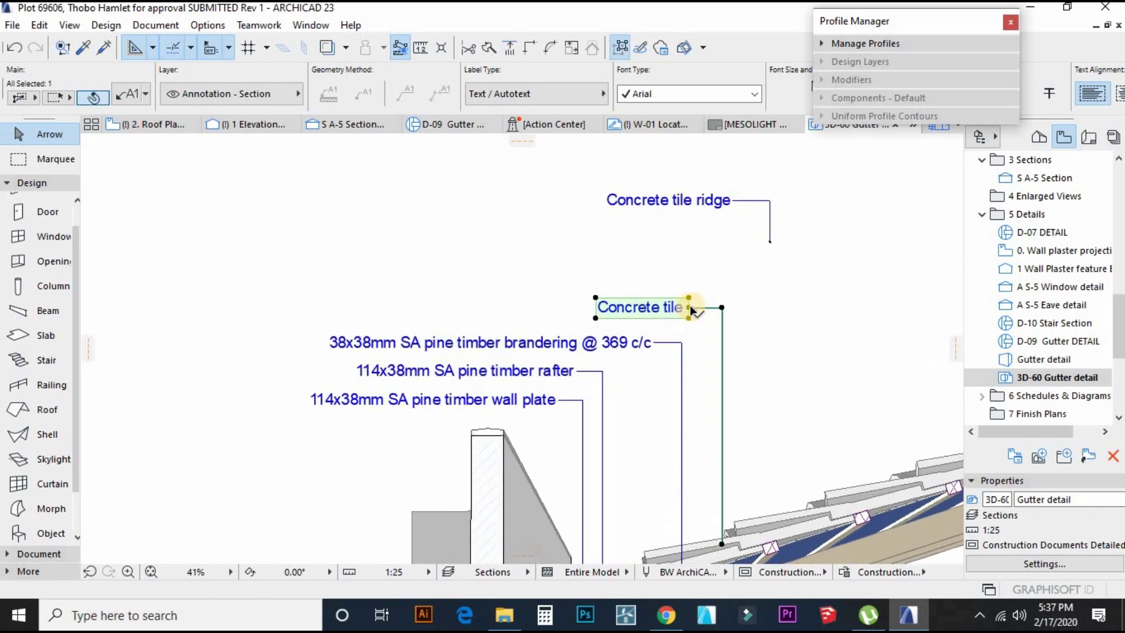
pyautogui.click(690, 306)
pyautogui.press('Escape')
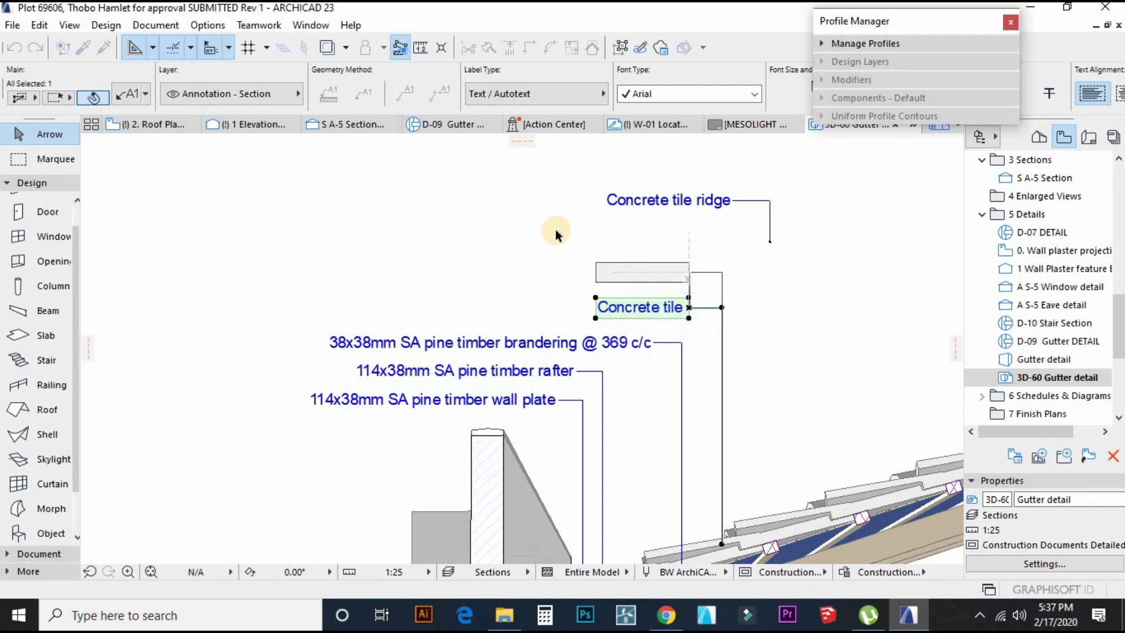
# Select the "Concrete tile ridge" label above the roof and delete it.
pyautogui.scroll(-4, 555, 230)
pyautogui.click(660, 214)
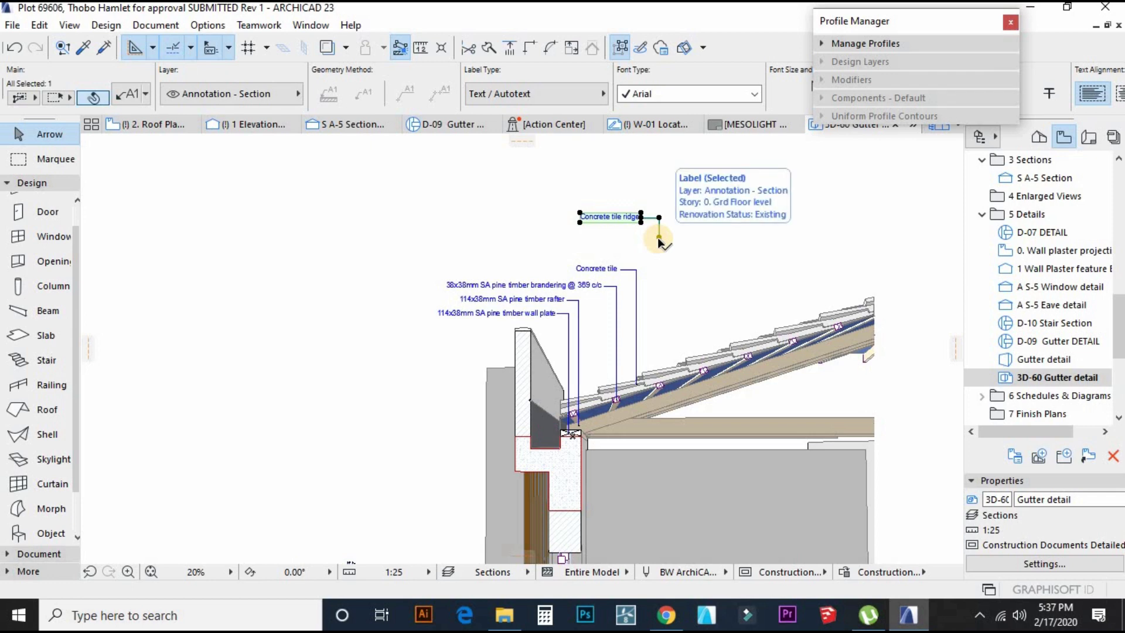
pyautogui.press('Escape')
# Move the "38x38mm SA pine timber brandering @ 369 c/c" label up and out of the stacked ceiling labels beside the wall.
pyautogui.scroll(-1, 645, 252)
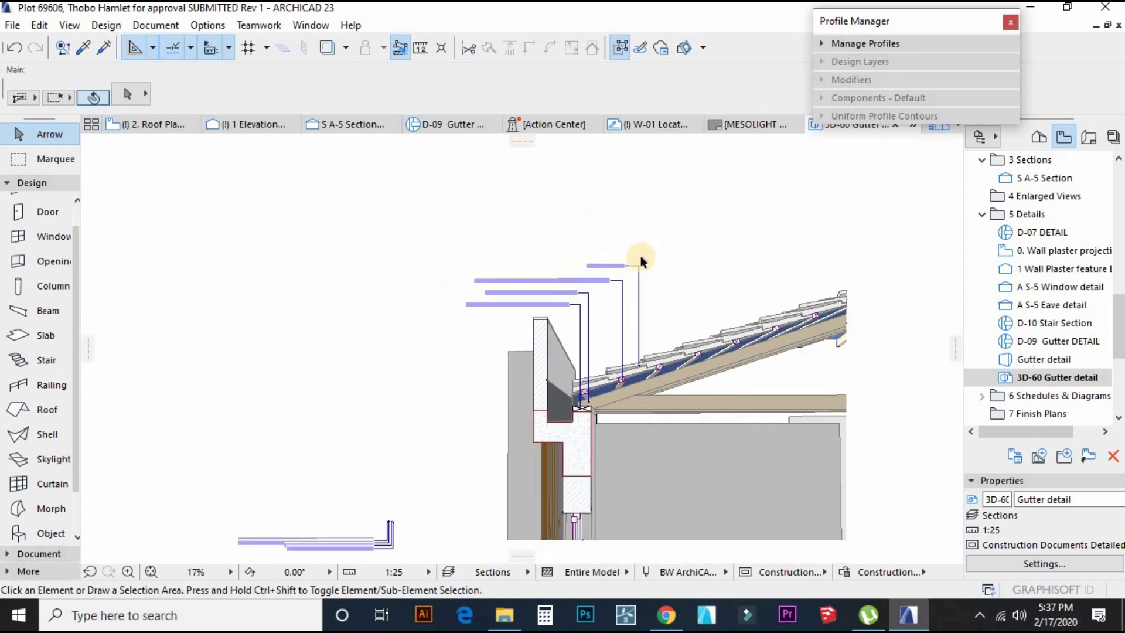
pyautogui.scroll(2, 578, 316)
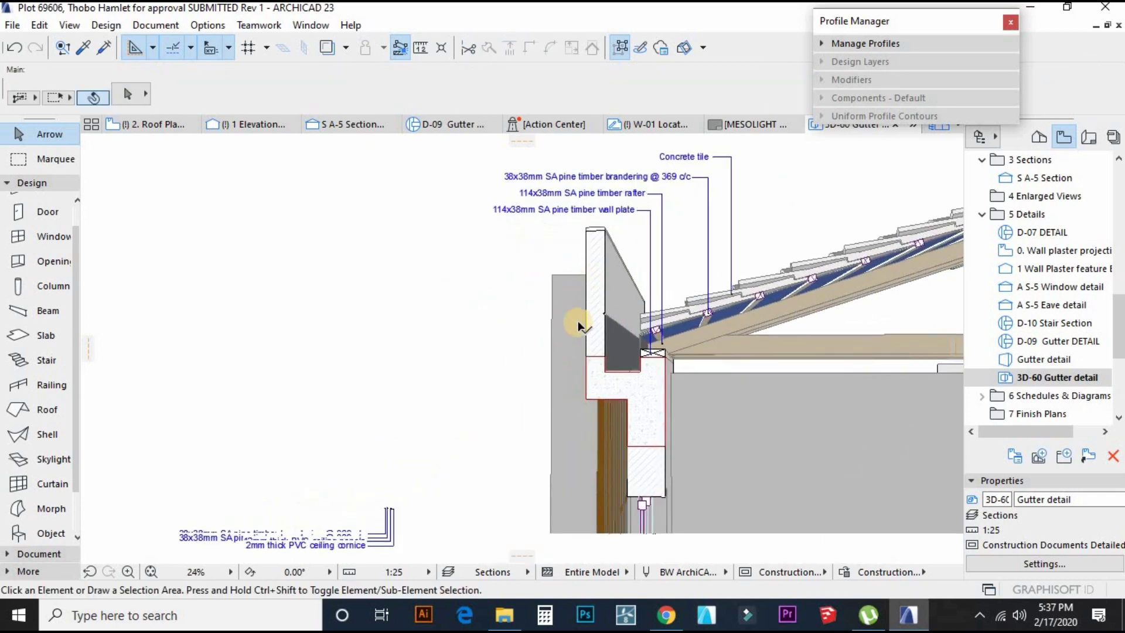
pyautogui.scroll(-3, 516, 373)
pyautogui.scroll(6, 531, 401)
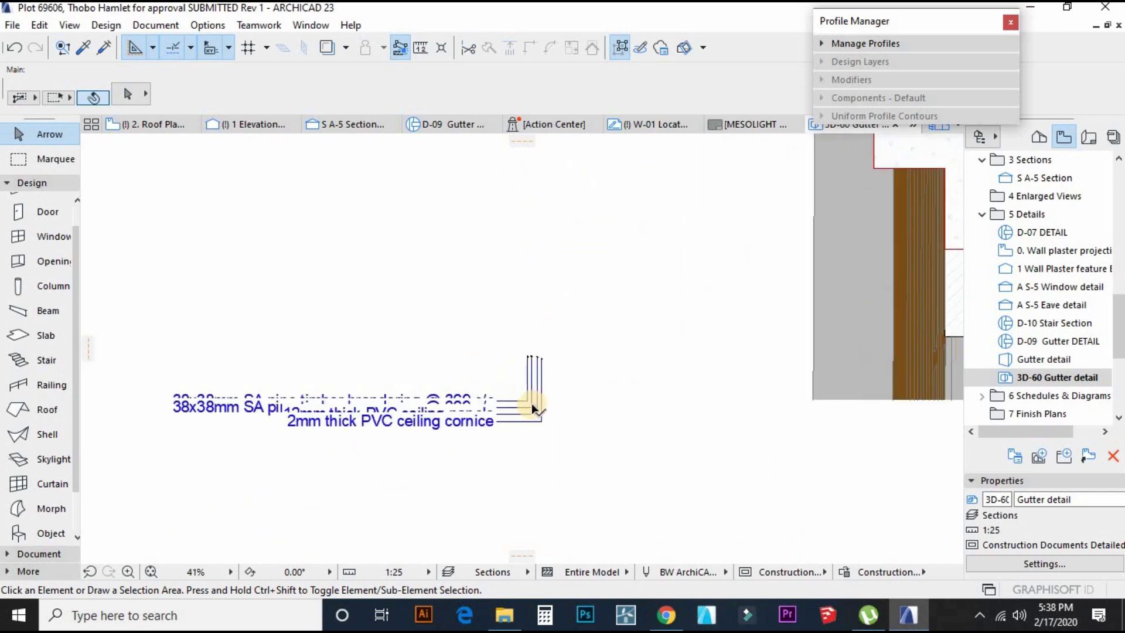
pyautogui.scroll(1, 532, 403)
pyautogui.click(531, 388)
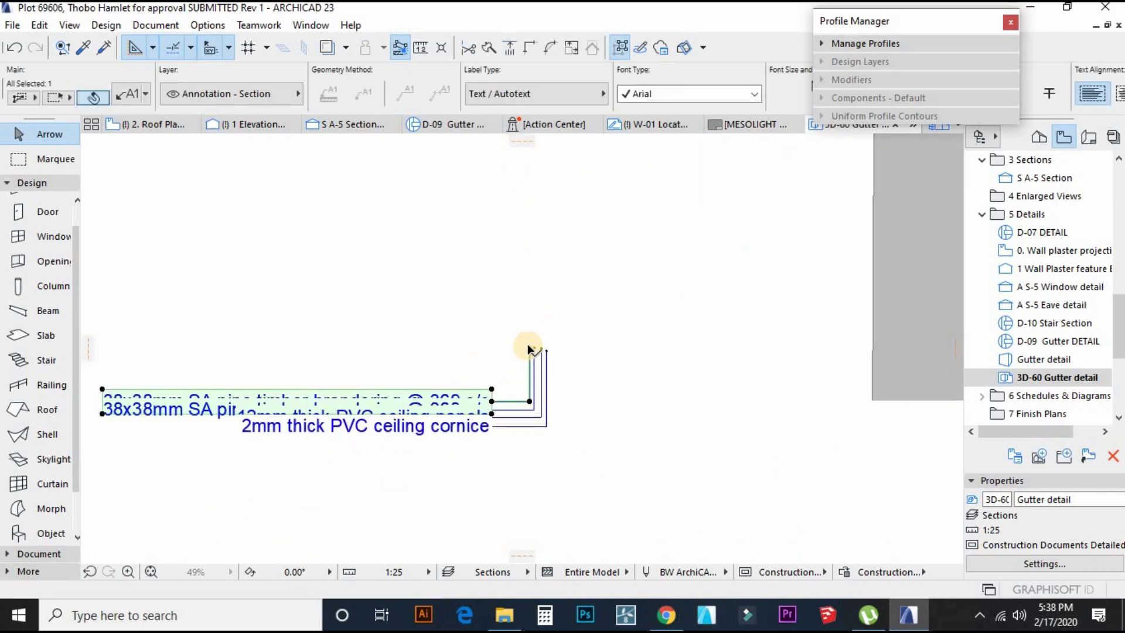
pyautogui.hotkey('ctrl', 'd')
pyautogui.click(529, 349)
pyautogui.scroll(-7, 416, 386)
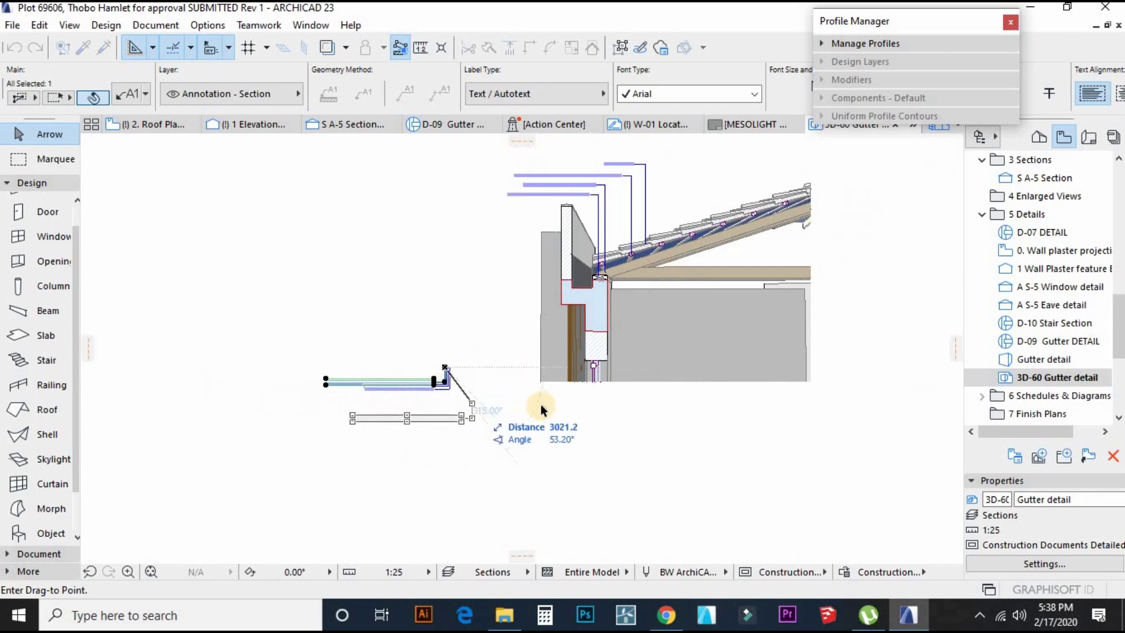
pyautogui.scroll(4, 510, 358)
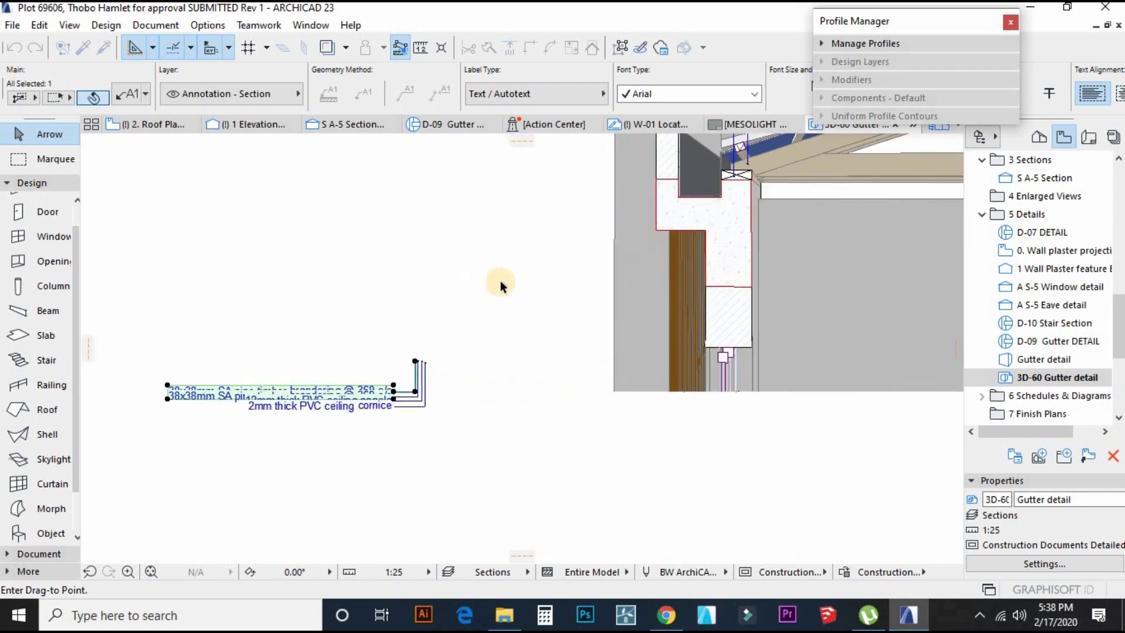
pyautogui.click(283, 291)
pyautogui.scroll(-5, 364, 352)
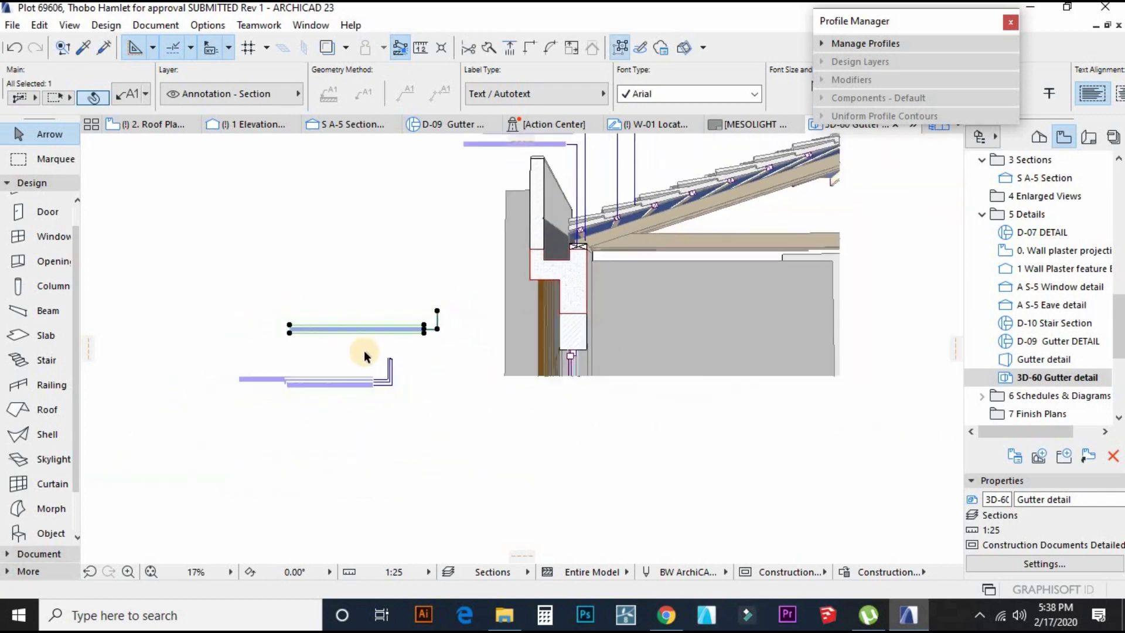
pyautogui.scroll(-1, 364, 355)
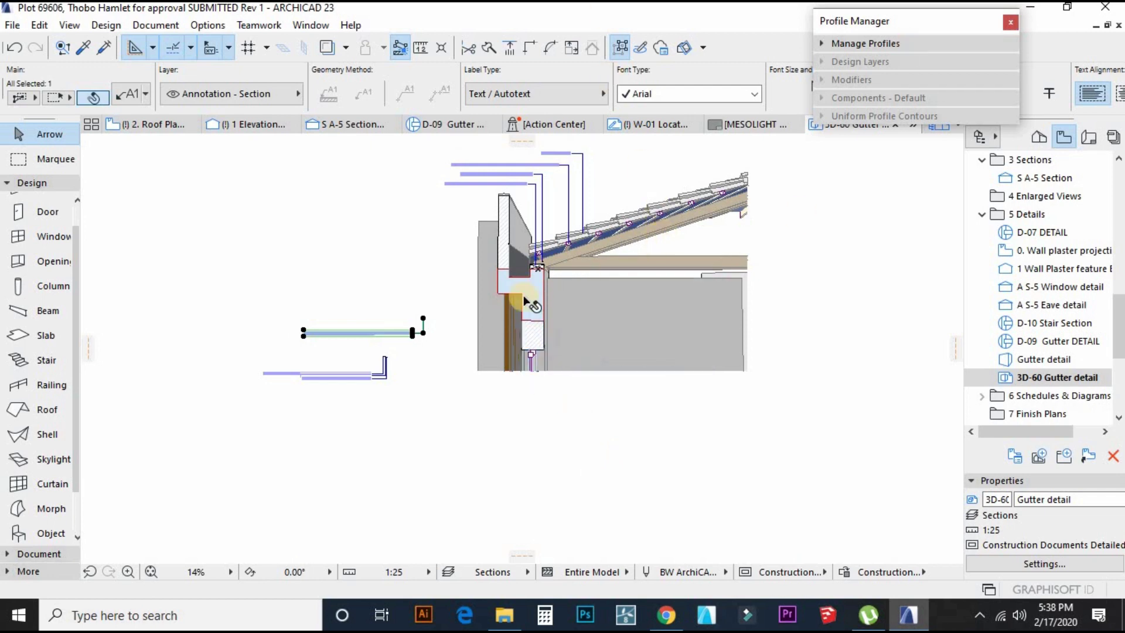
pyautogui.scroll(-2, 550, 191)
pyautogui.scroll(4, 550, 191)
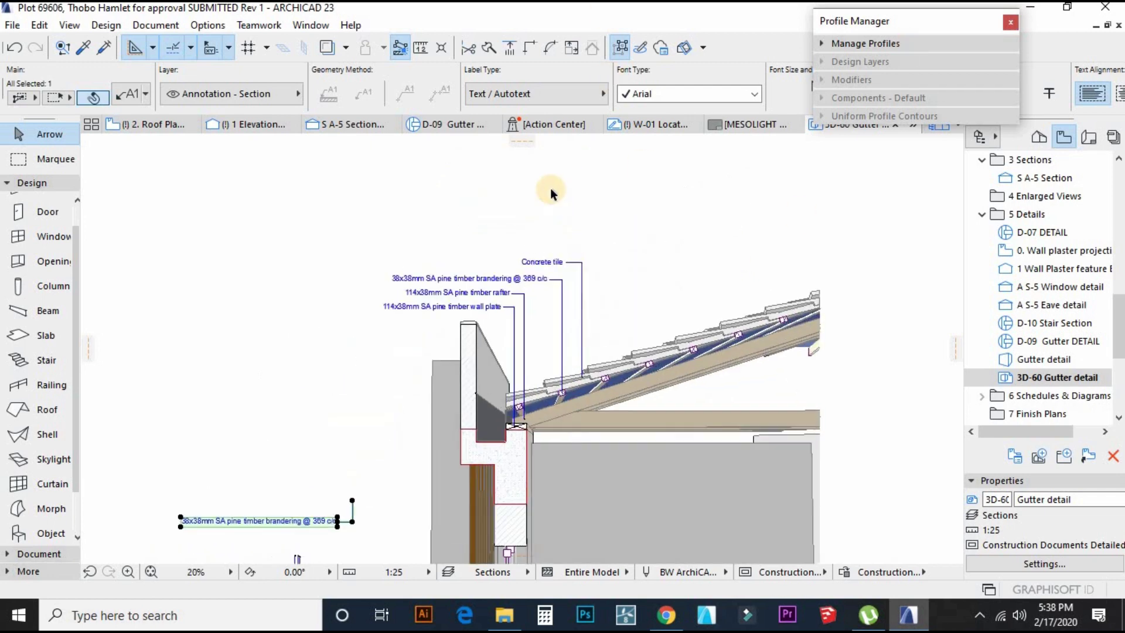
# Move the brandering, rafter and "Concrete tile" labels so their text ends line up with the end of the wall plate label.
pyautogui.click(130, 94)
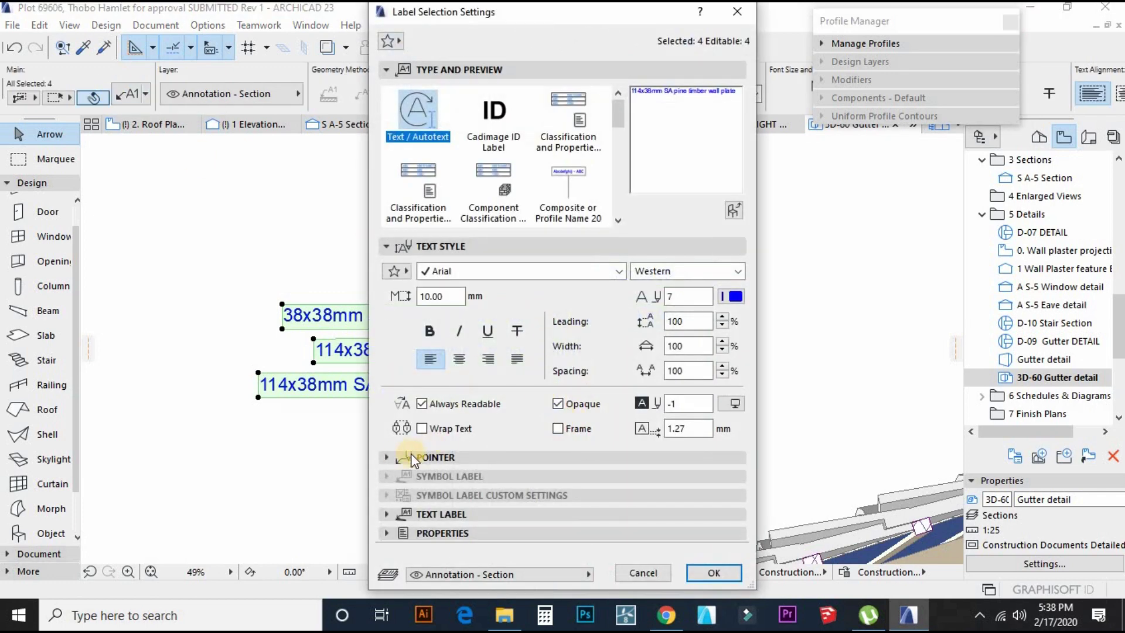
pyautogui.click(413, 457)
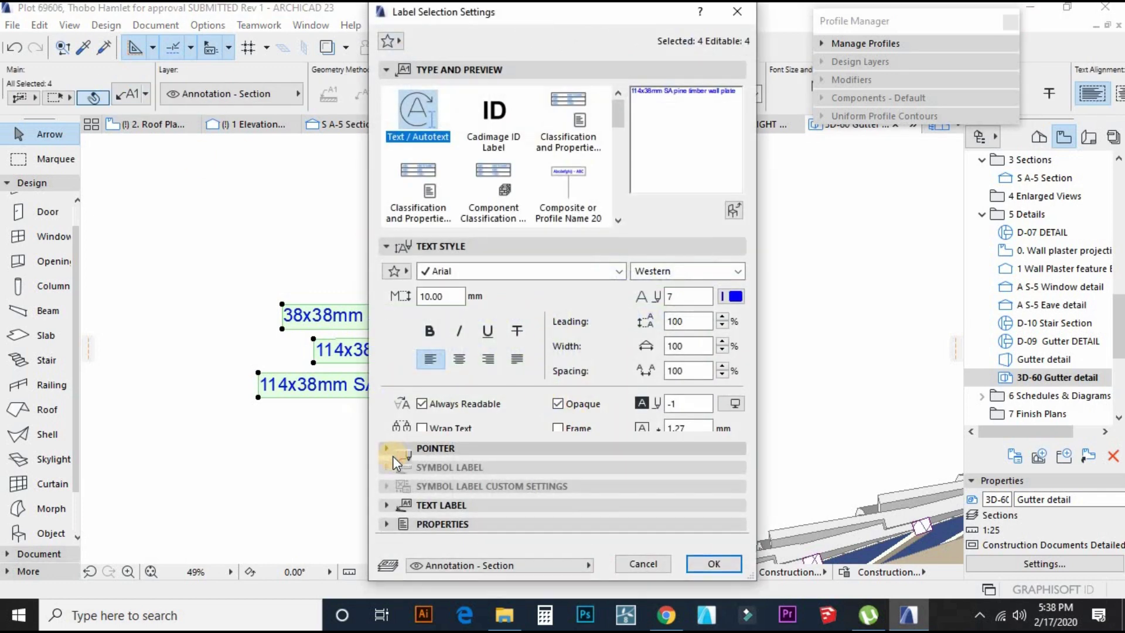
pyautogui.press('Return')
pyautogui.click(670, 323)
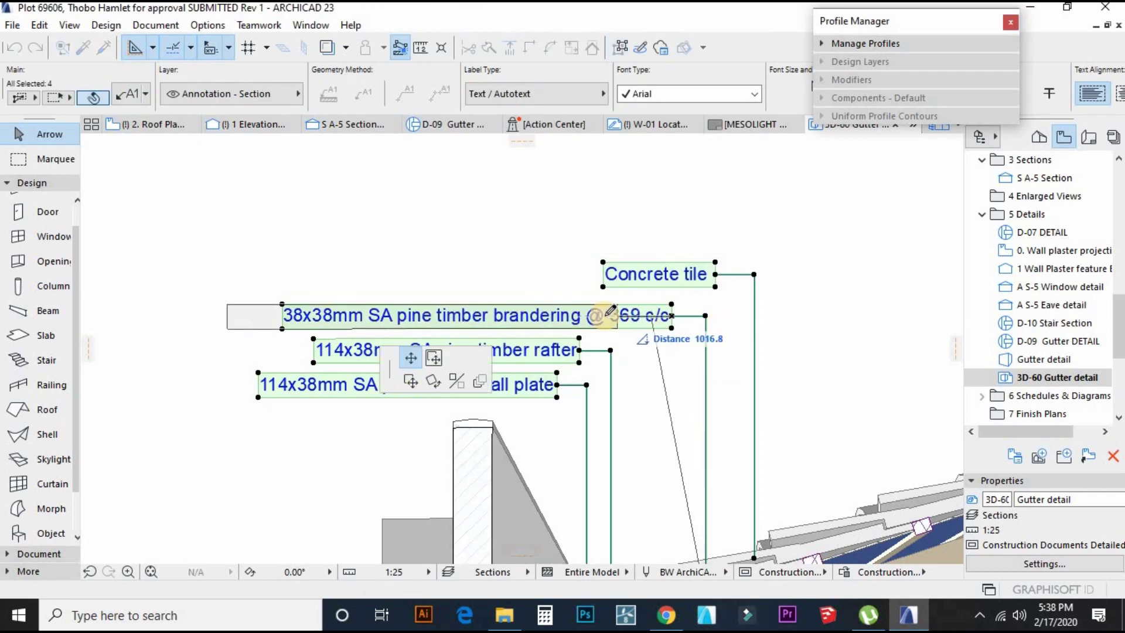
pyautogui.click(556, 316)
pyautogui.click(579, 351)
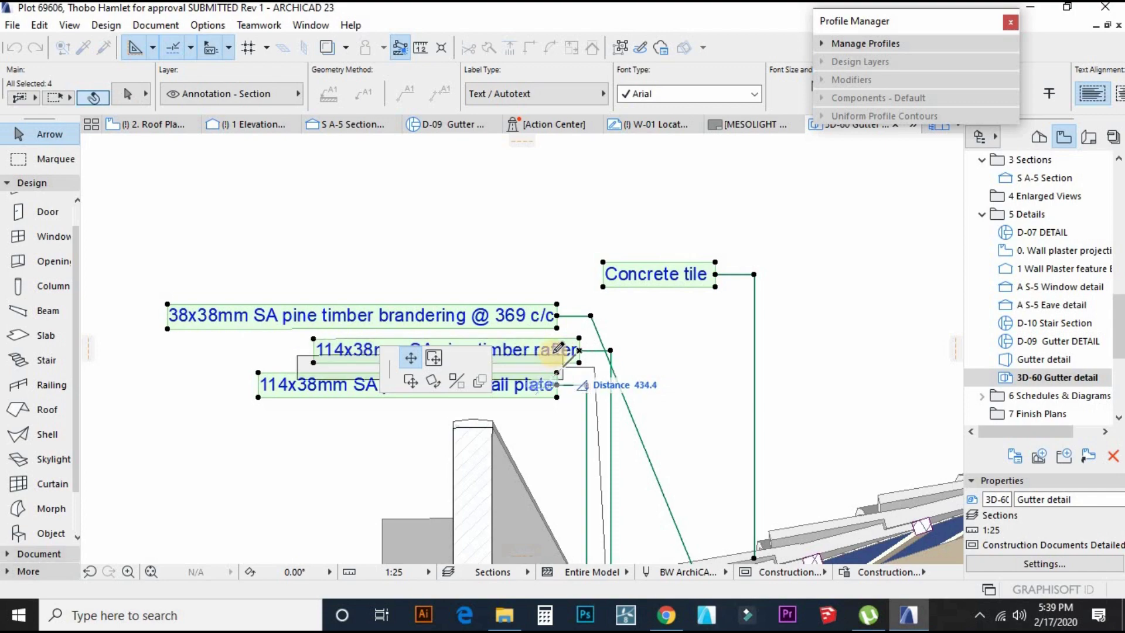
pyautogui.click(556, 351)
pyautogui.click(715, 275)
pyautogui.click(556, 274)
pyautogui.scroll(-3, 571, 275)
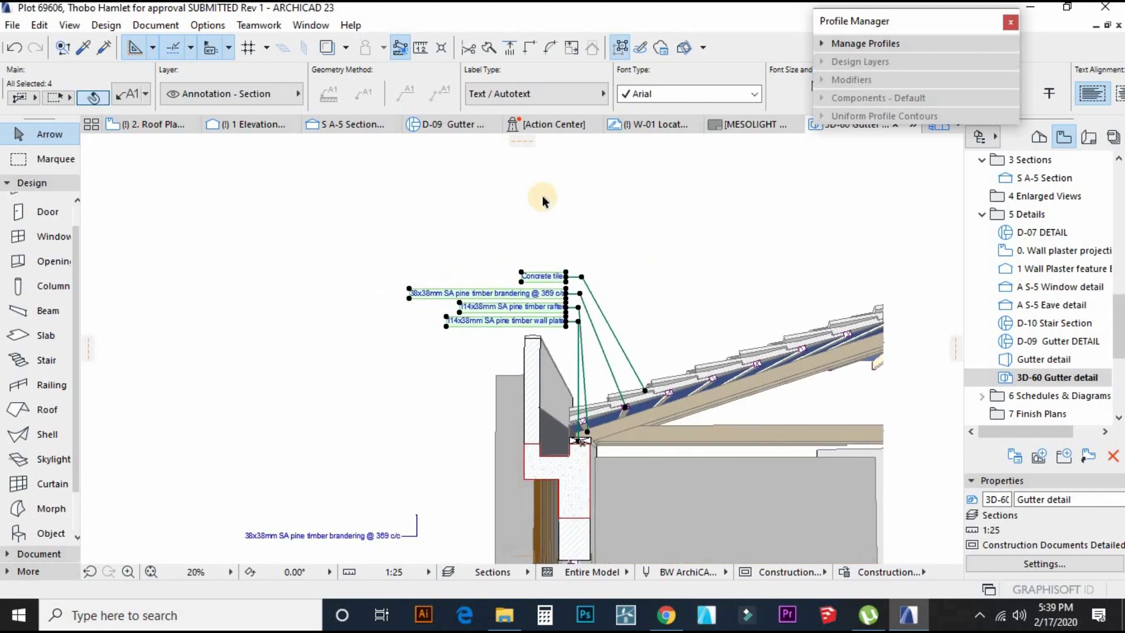
# Set the pointer angle of the four selected roof labels to 90°.
pyautogui.click(128, 95)
pyautogui.press('Return')
pyautogui.click(709, 555)
pyautogui.click(131, 99)
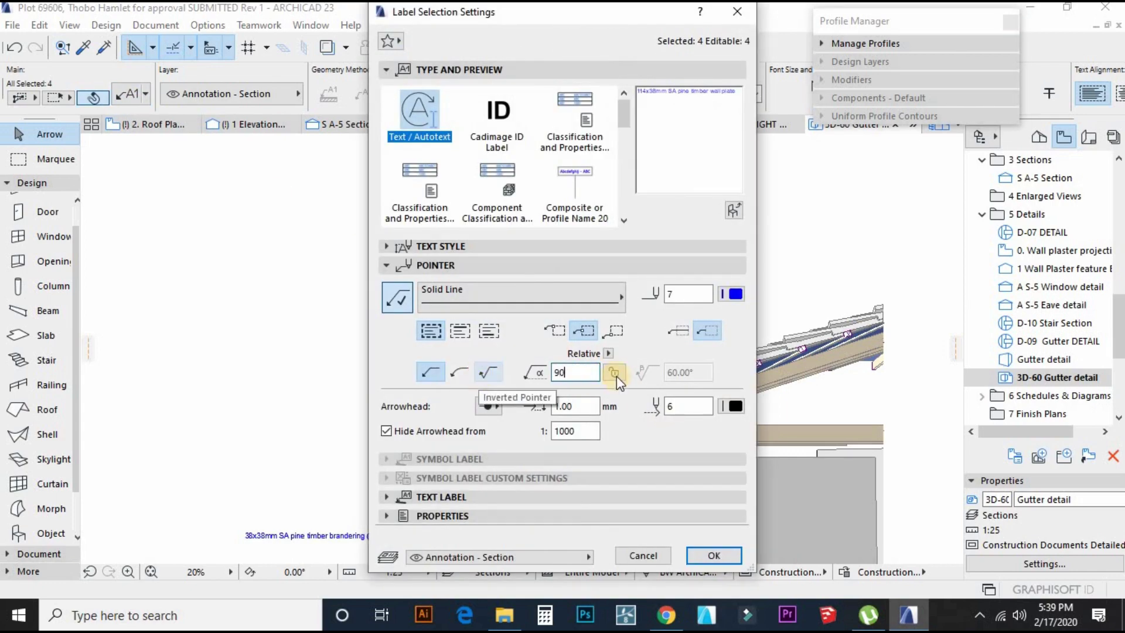
pyautogui.click(711, 555)
# Shift the "Concrete tile" label so its leader elbow sits directly above the leader's end on the roof tile.
pyautogui.scroll(3, 597, 276)
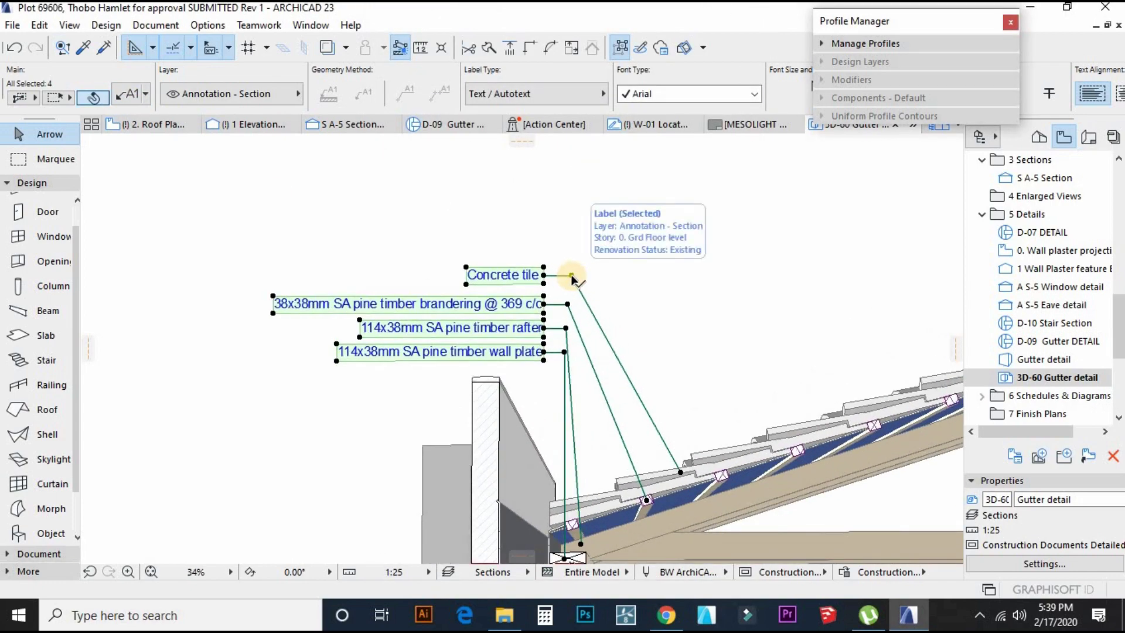
pyautogui.click(572, 275)
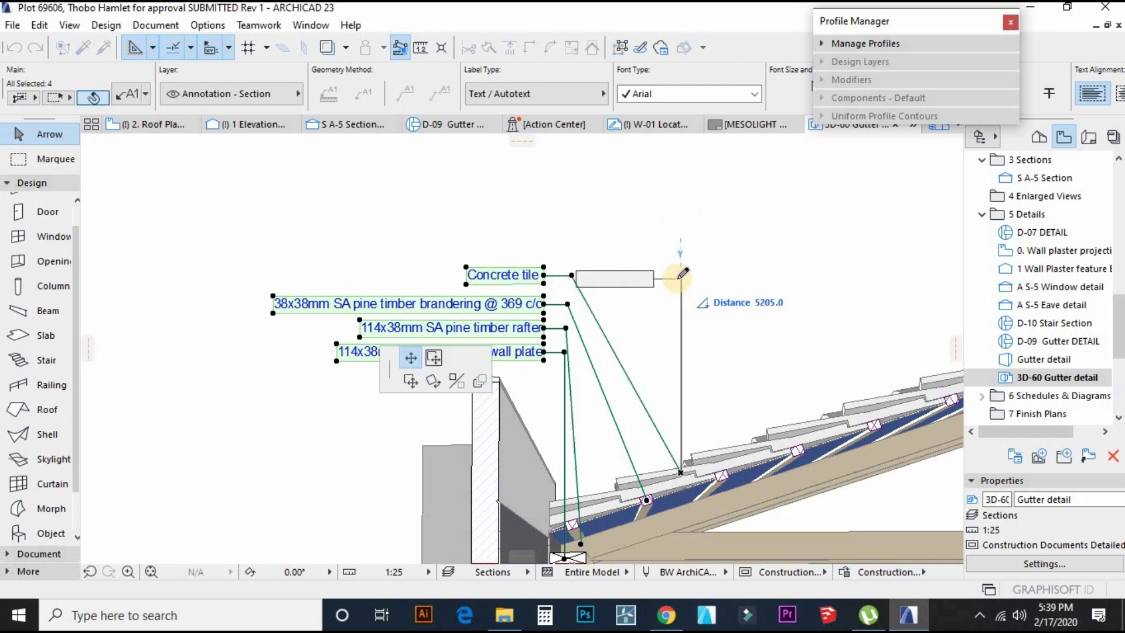
pyautogui.click(680, 278)
pyautogui.click(576, 271)
pyautogui.press('Escape')
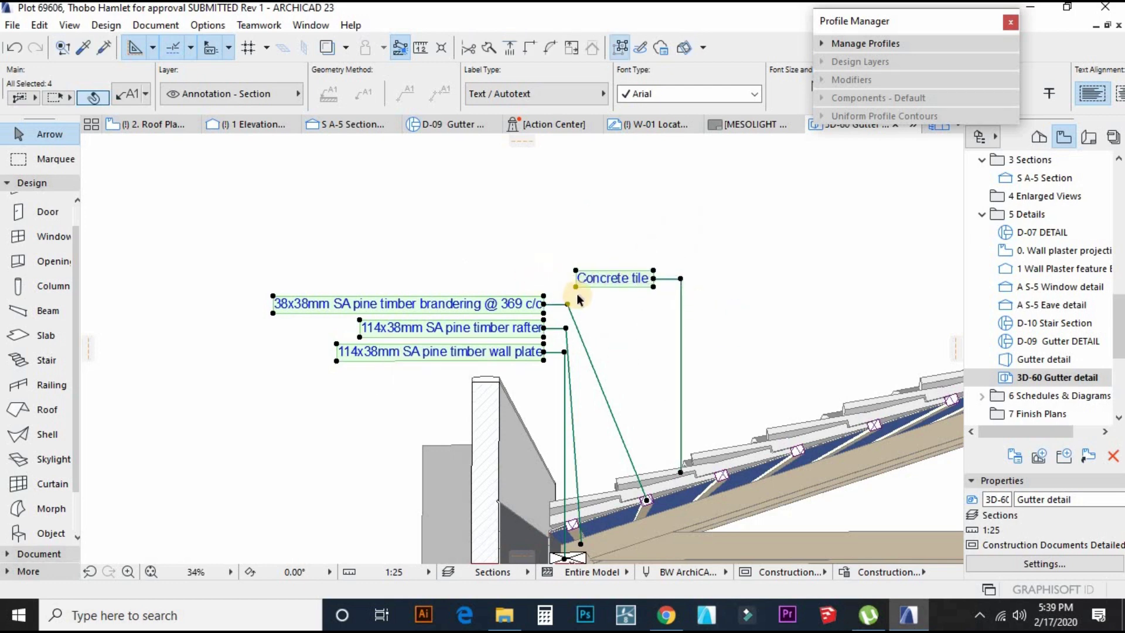
pyautogui.click(130, 95)
pyautogui.click(712, 554)
pyautogui.click(654, 278)
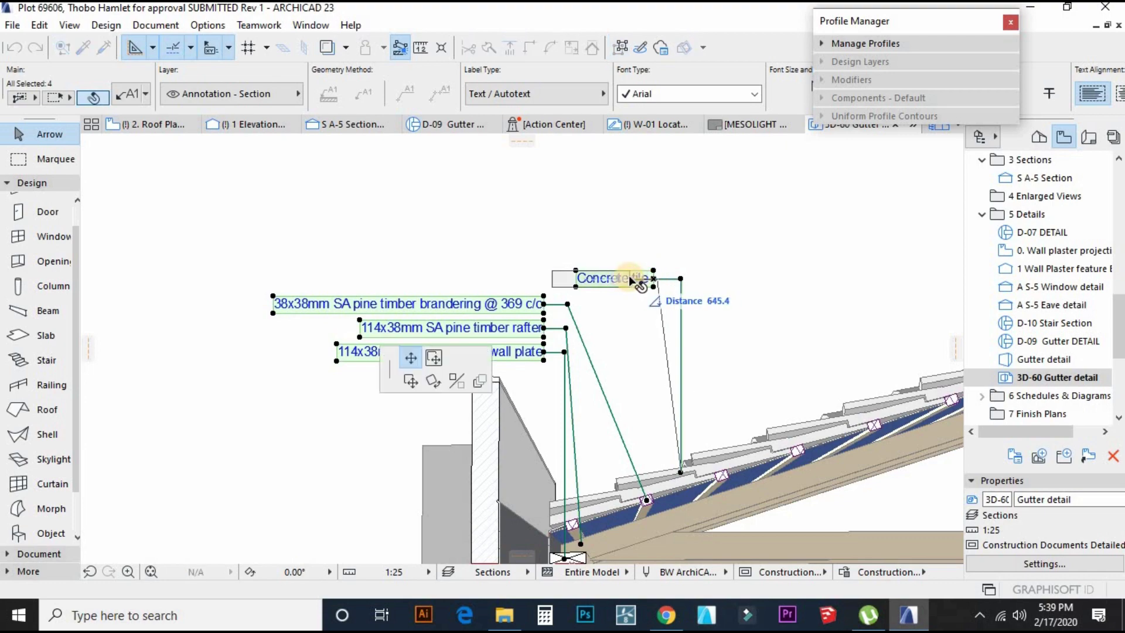
pyautogui.click(630, 280)
# Change the four labels' pointer angle to 60° and back to 90° so their leaders drop vertically to the components.
pyautogui.click(130, 95)
pyautogui.write('60')
pyautogui.press('Return')
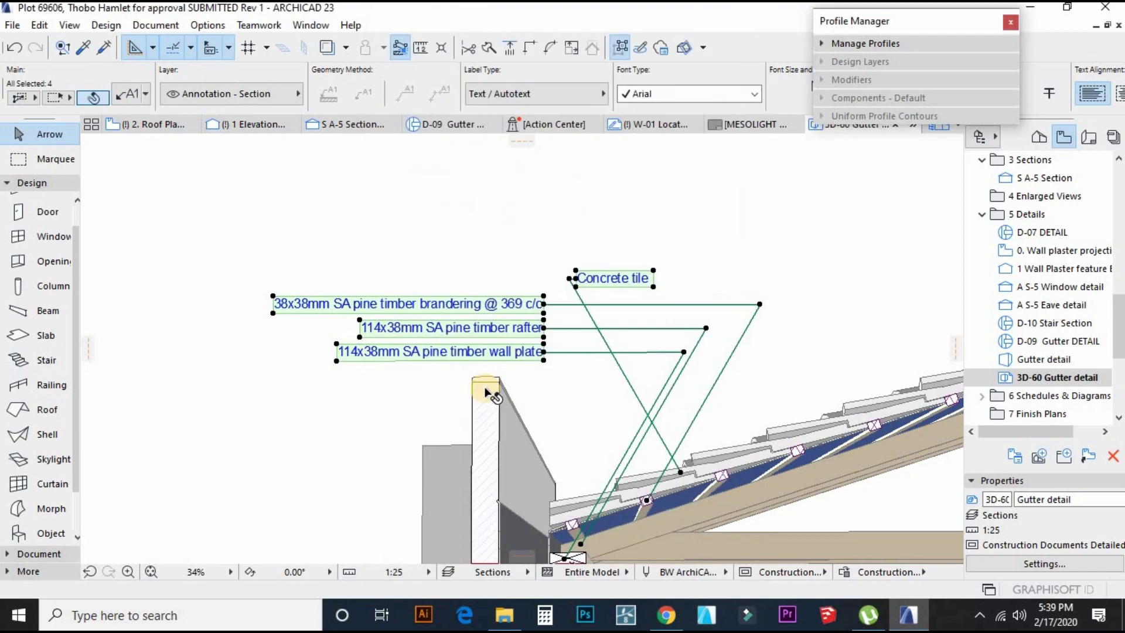
pyautogui.click(130, 96)
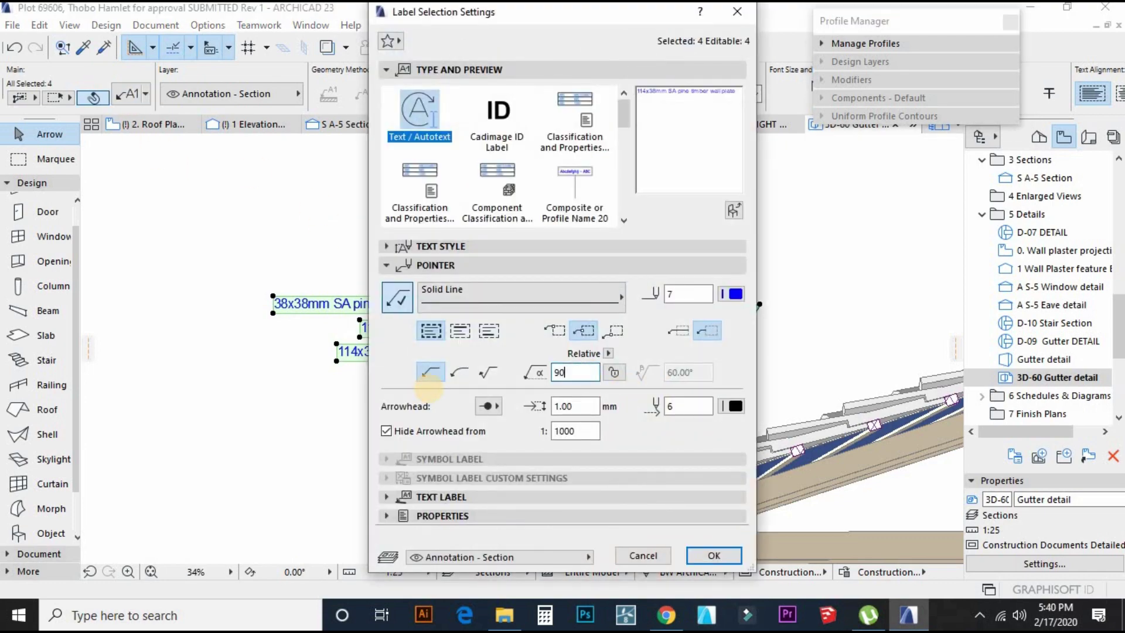
pyautogui.press('Return')
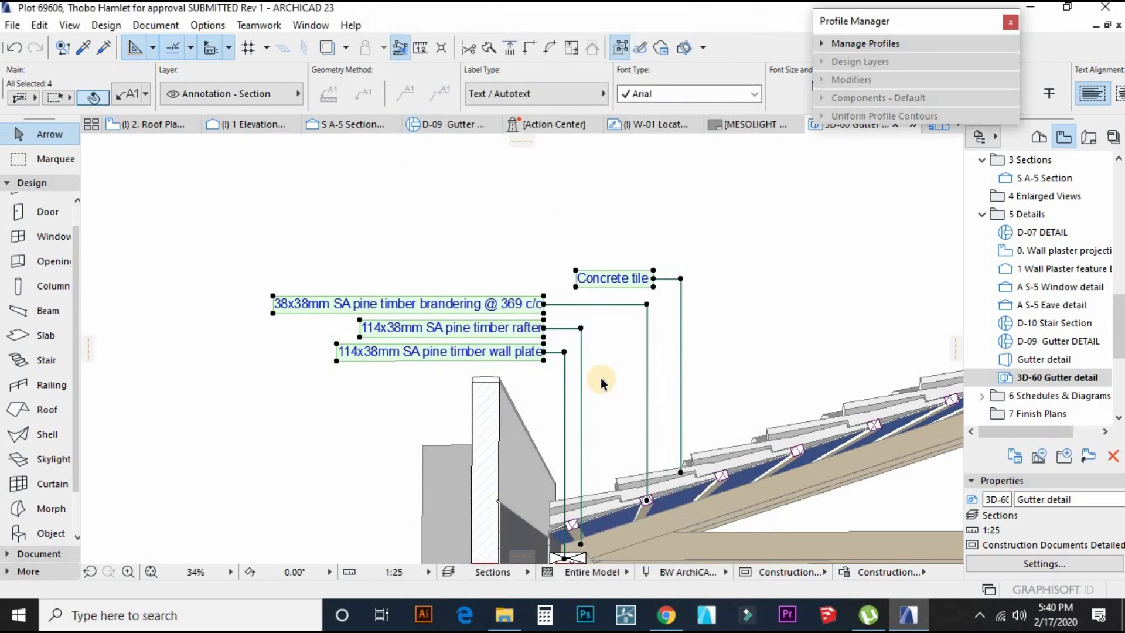
# Move the "Concrete tile" label horizontally so its text end lines up with the three labels below it.
pyautogui.scroll(2, 590, 294)
pyautogui.click(716, 276)
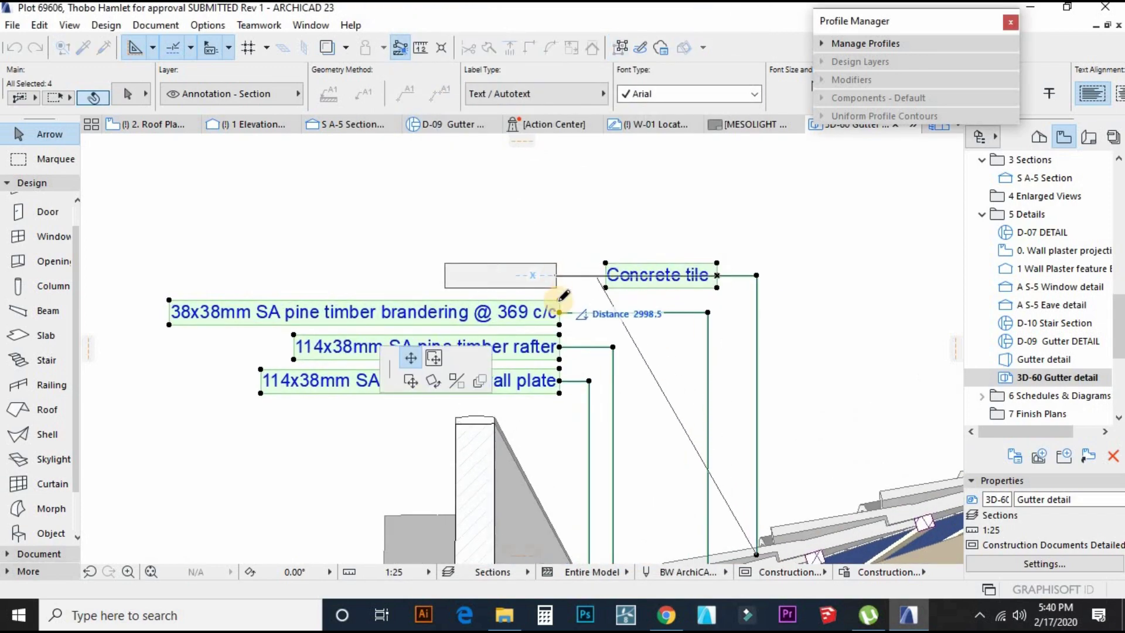
pyautogui.click(560, 301)
# Reapply the pointer angle to all four labels, entering 60° and again 90°, to straighten the "Concrete tile" leader.
pyautogui.click(132, 96)
pyautogui.moveTo(586, 369); pyautogui.dragTo(551, 376)
pyautogui.write('60')
pyautogui.press('Return')
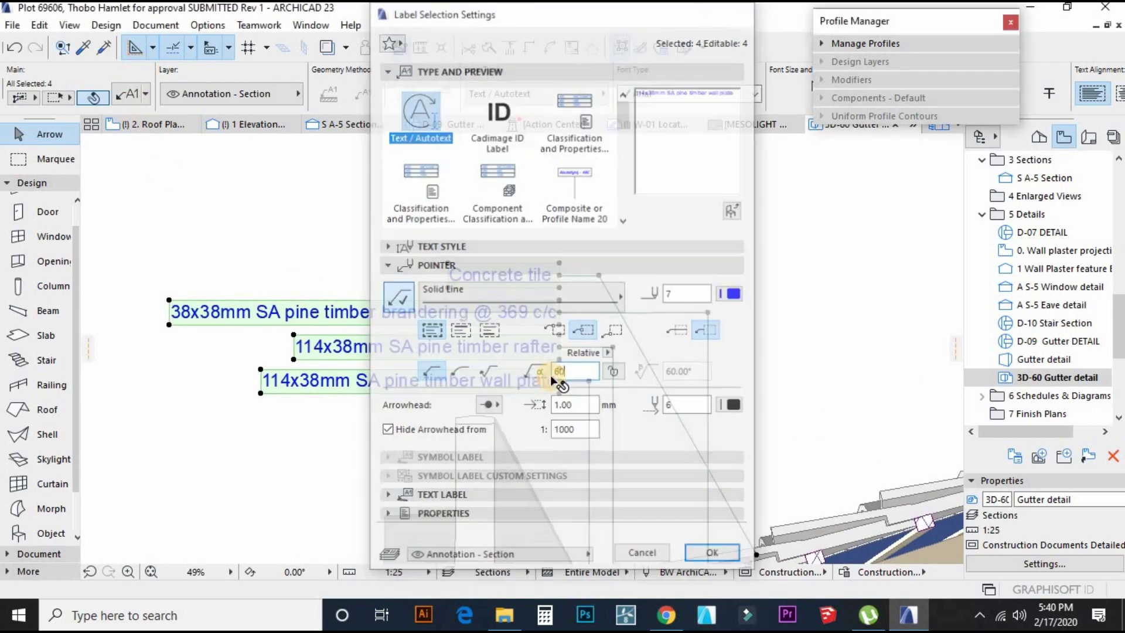
pyautogui.doubleClick(338, 374)
pyautogui.write('9')
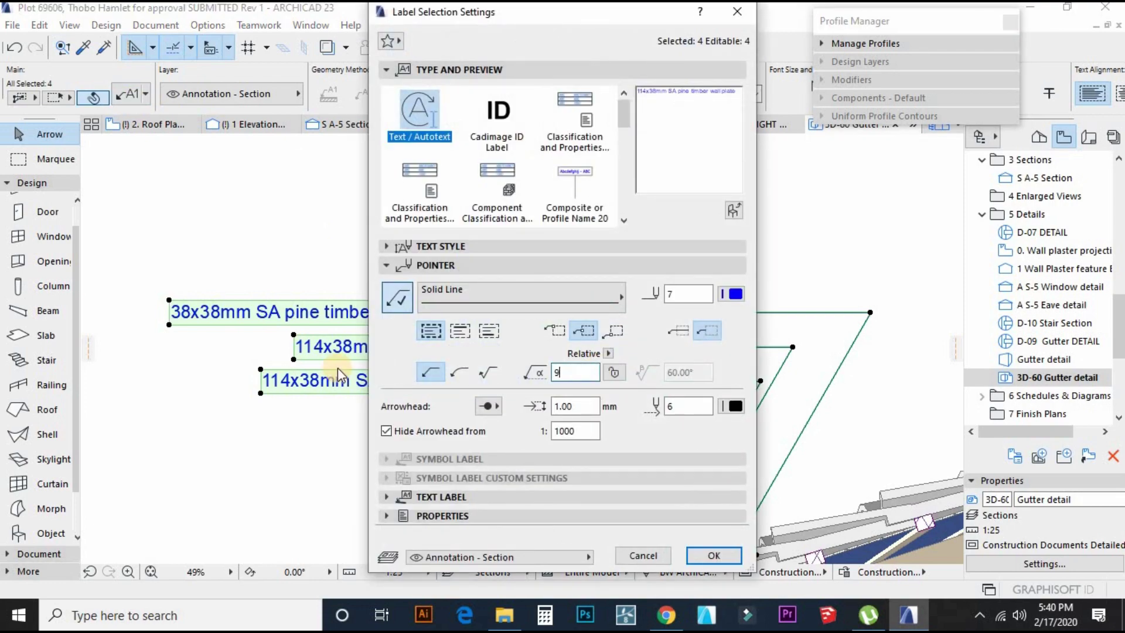
pyautogui.write('0')
pyautogui.press('Return')
pyautogui.scroll(-3, 560, 276)
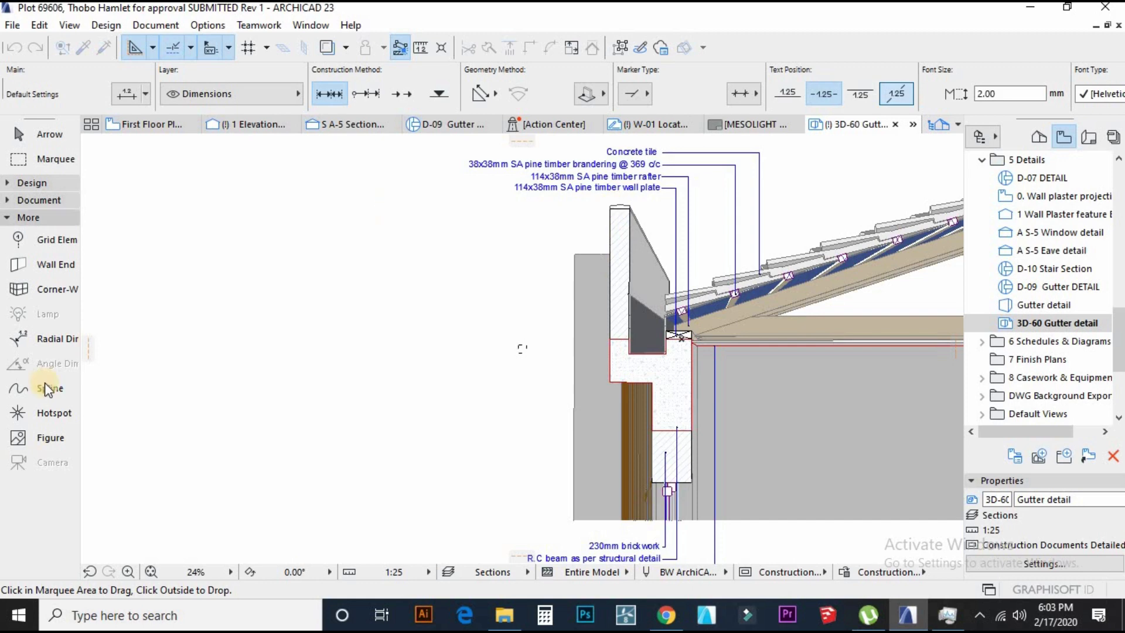
# Place a vertical dimension chain beside the wall through the parapet top, beam top, beam step, beam underside and brickwork bottom.
pyautogui.click(39, 200)
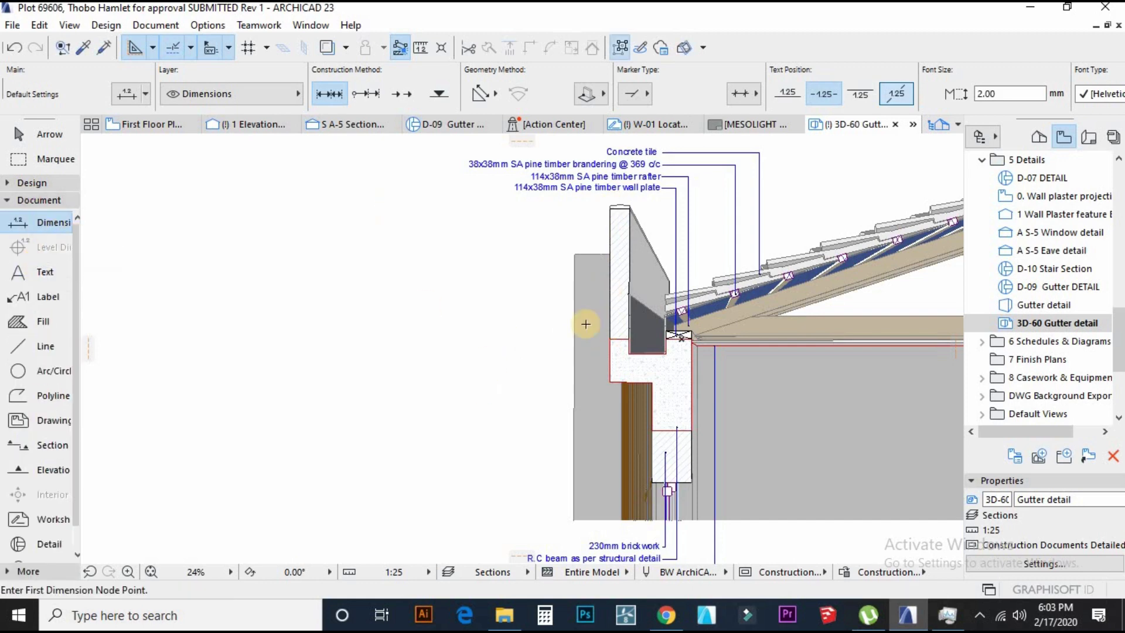
pyautogui.scroll(3, 609, 176)
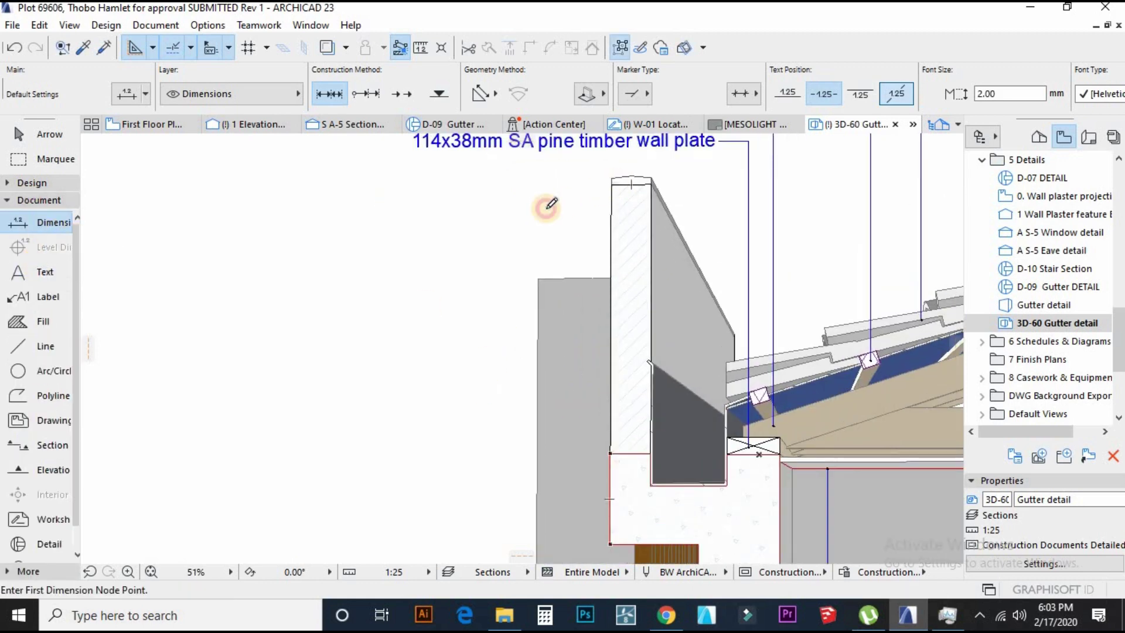
pyautogui.click(546, 209)
pyautogui.scroll(-2, 551, 209)
pyautogui.scroll(1, 587, 317)
pyautogui.moveTo(593, 384); pyautogui.dragTo(581, 313, button='middle')
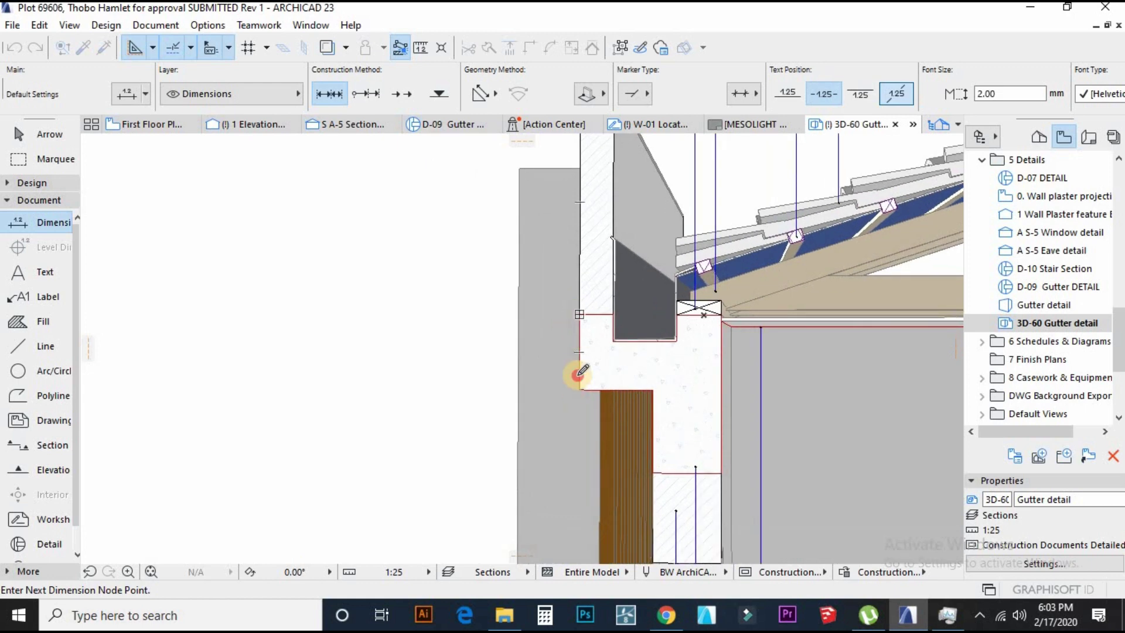
pyautogui.scroll(2, 647, 377)
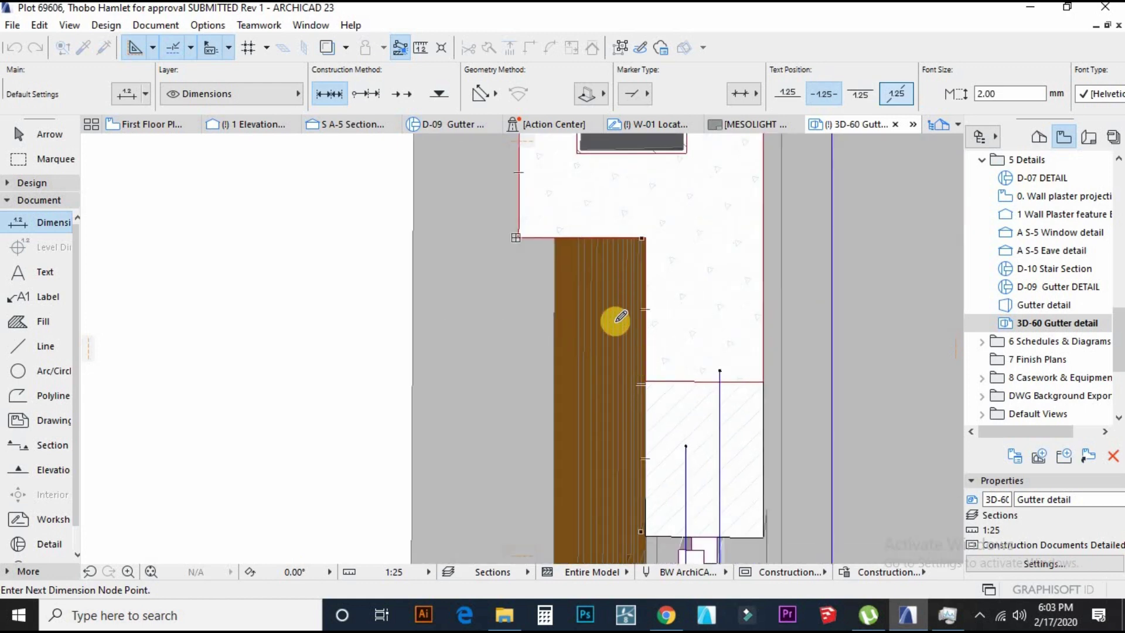
pyautogui.scroll(-5, 615, 322)
pyautogui.scroll(-5, 509, 262)
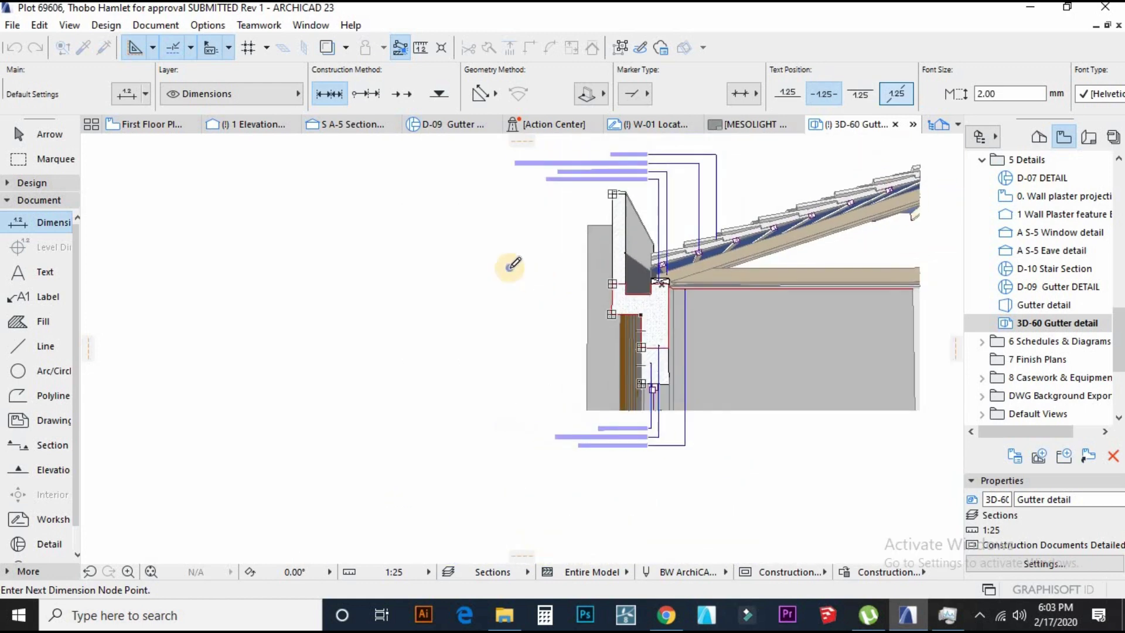
pyautogui.rightClick(507, 271)
pyautogui.click(547, 350)
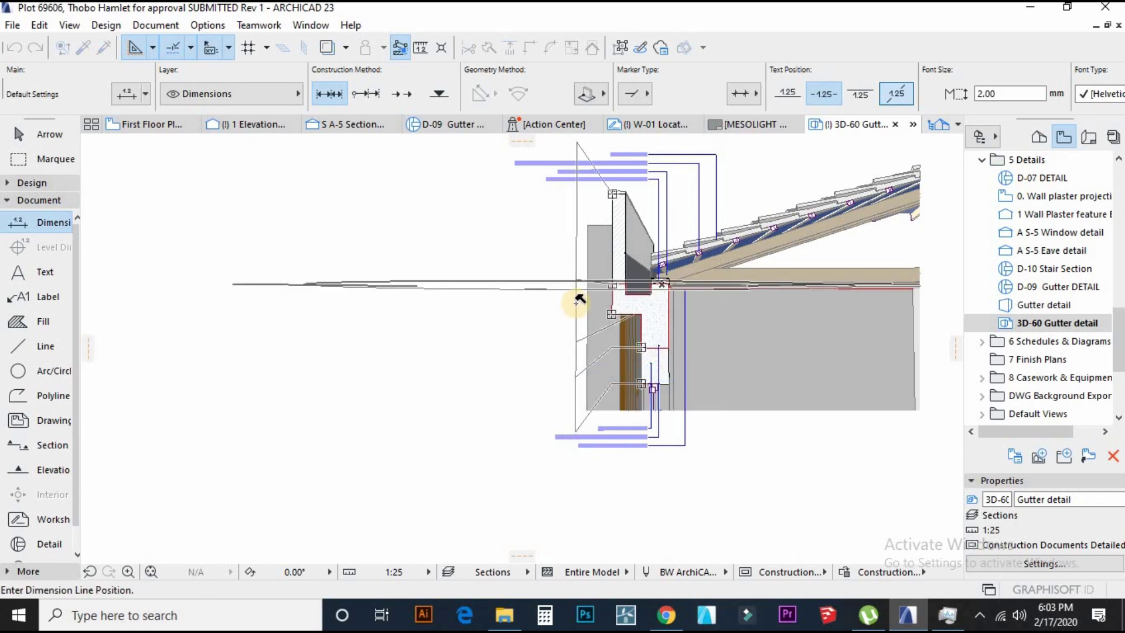
pyautogui.click(595, 321)
pyautogui.scroll(4, 583, 318)
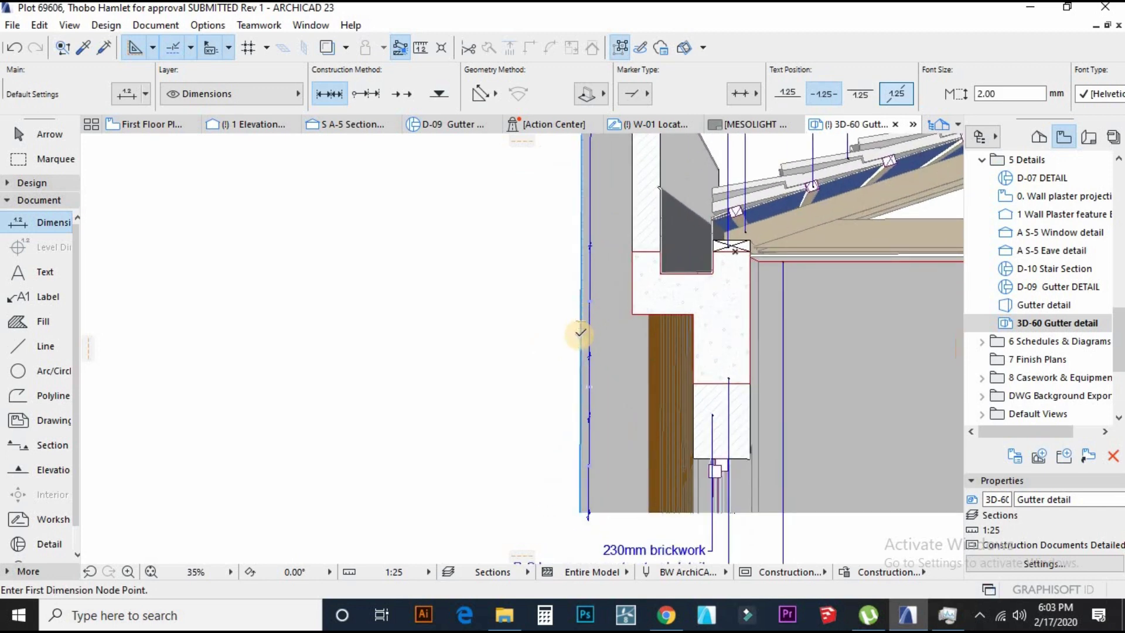
# Set the text height of the vertical dimension chain to 8 mm.
pyautogui.scroll(-1, 586, 319)
pyautogui.press('Escape')
pyautogui.click(589, 321)
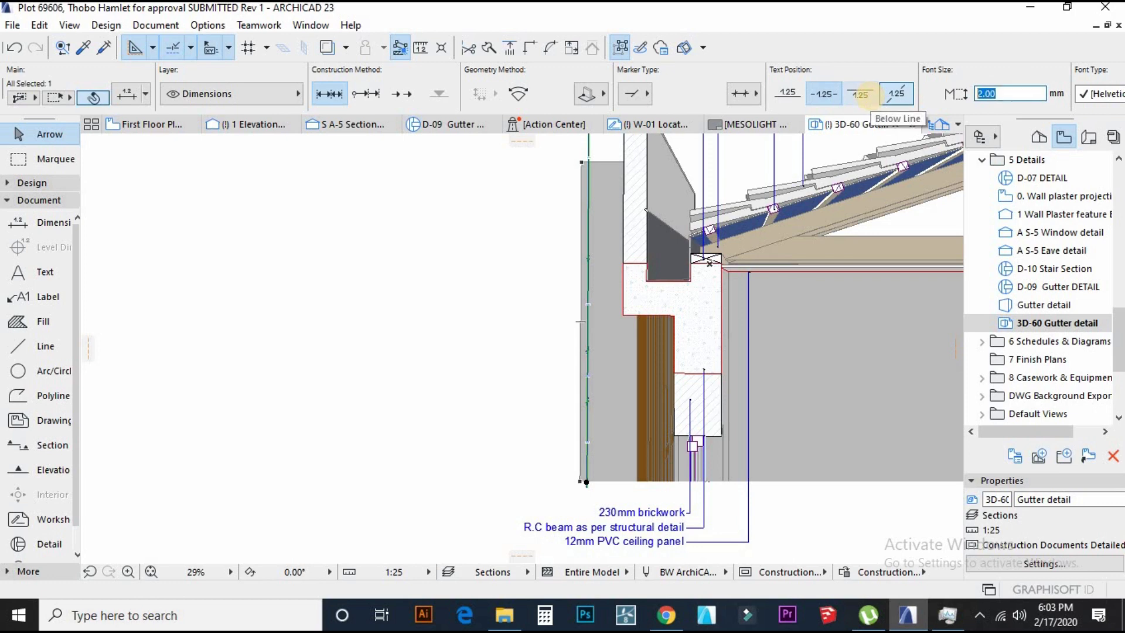
pyautogui.press('Return')
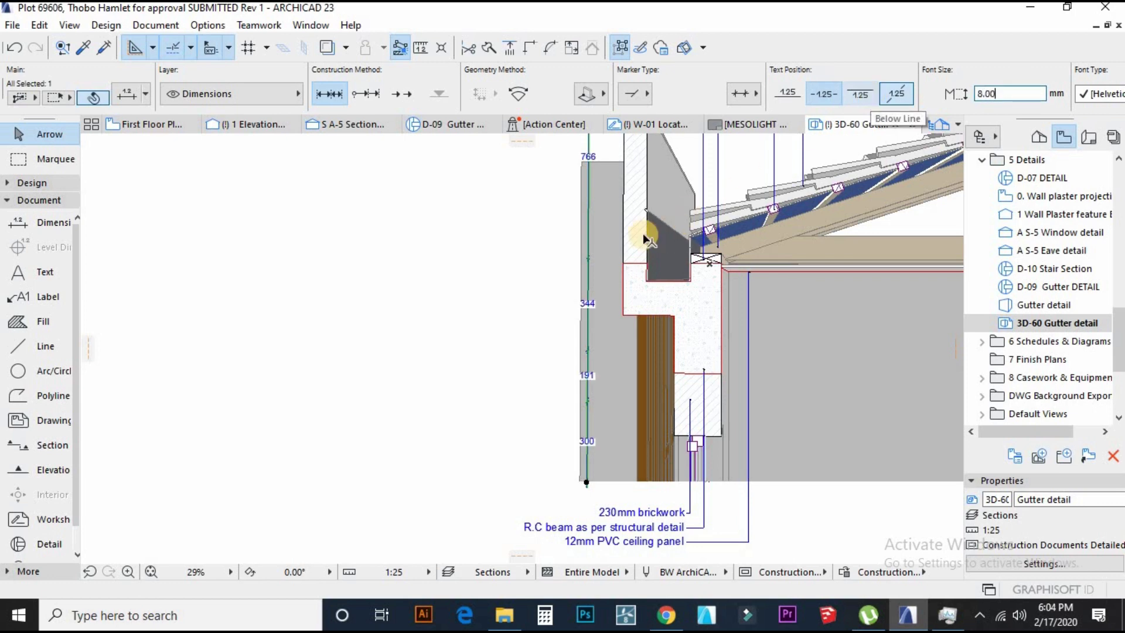
pyautogui.scroll(5, 593, 235)
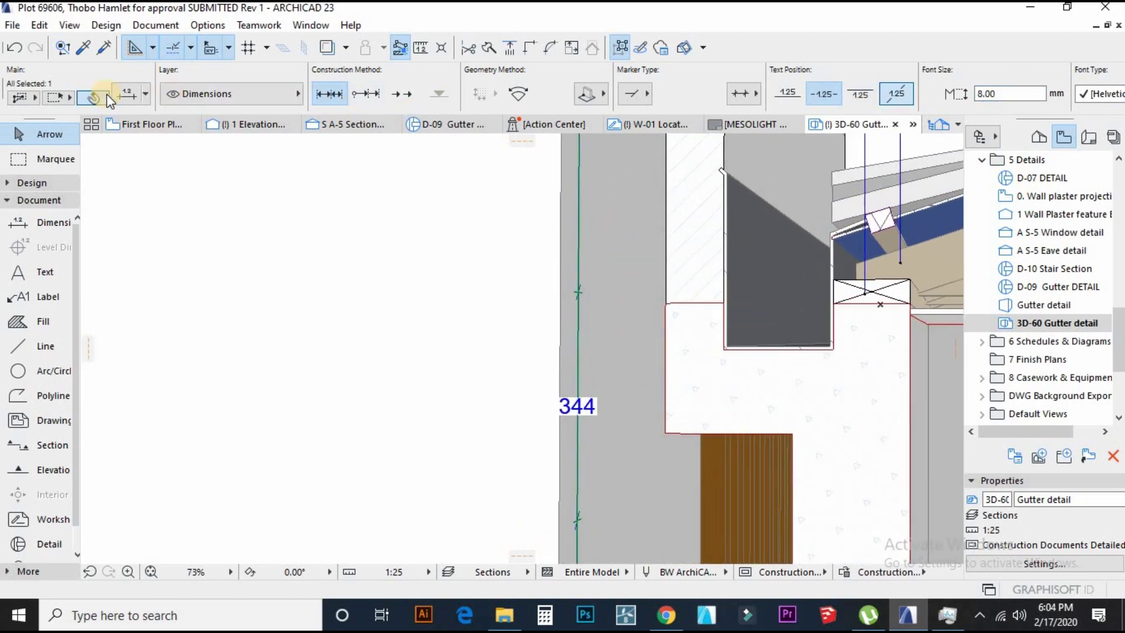
# Give the selected dimension chain witness lines that extend toward the dimensioned points.
pyautogui.click(125, 93)
pyautogui.click(510, 229)
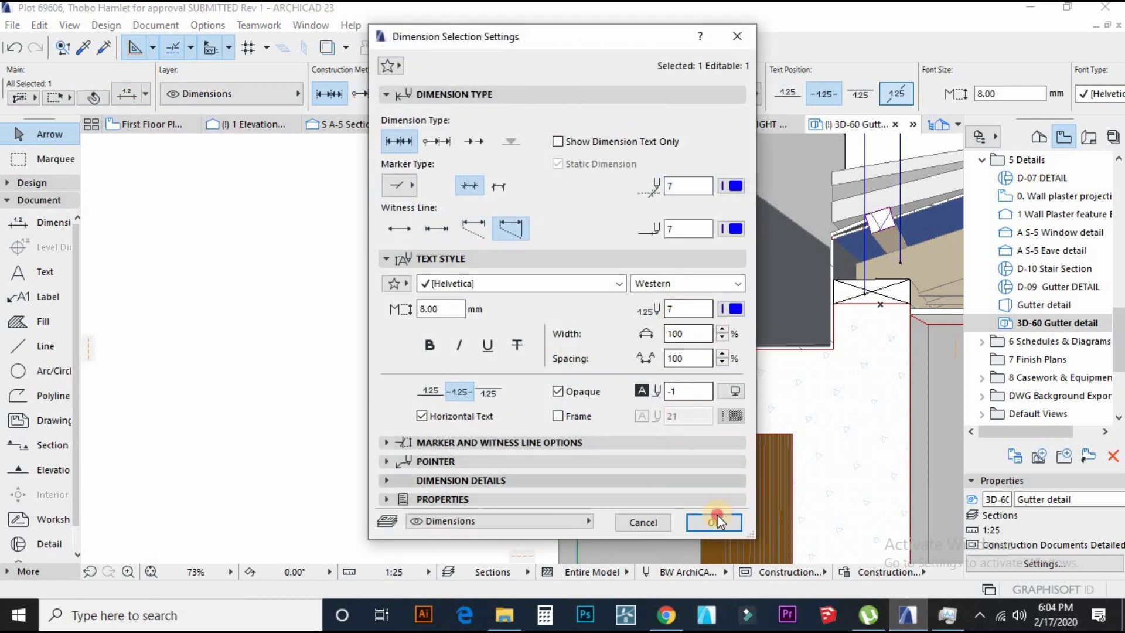
pyautogui.click(714, 522)
pyautogui.scroll(-5, 562, 293)
pyautogui.scroll(2, 579, 282)
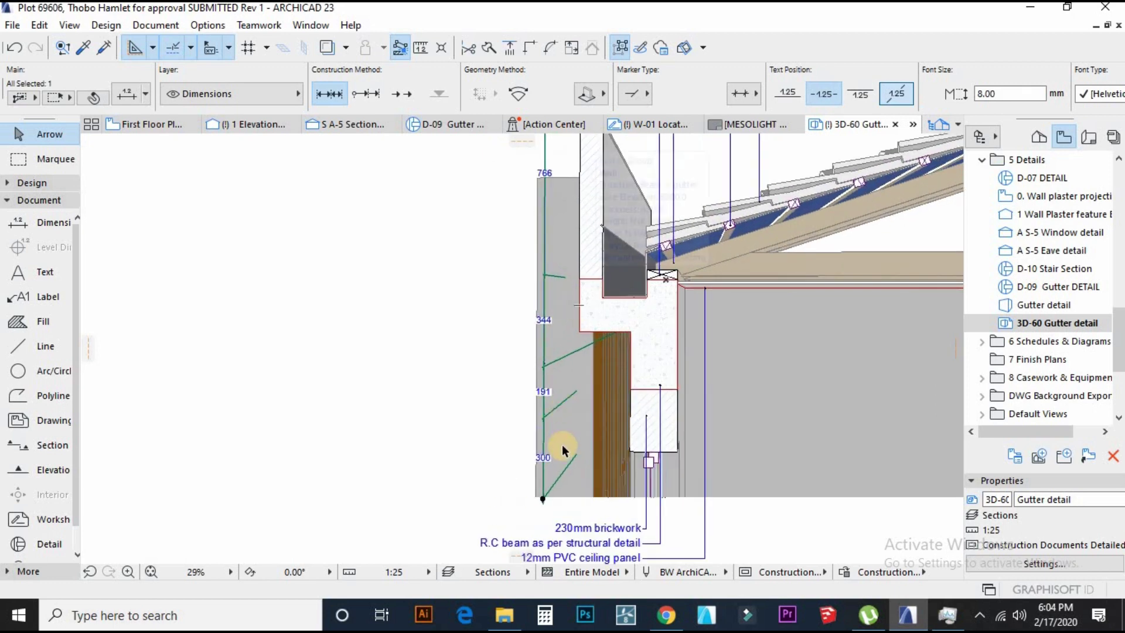
pyautogui.scroll(-2, 620, 394)
pyautogui.scroll(1, 613, 284)
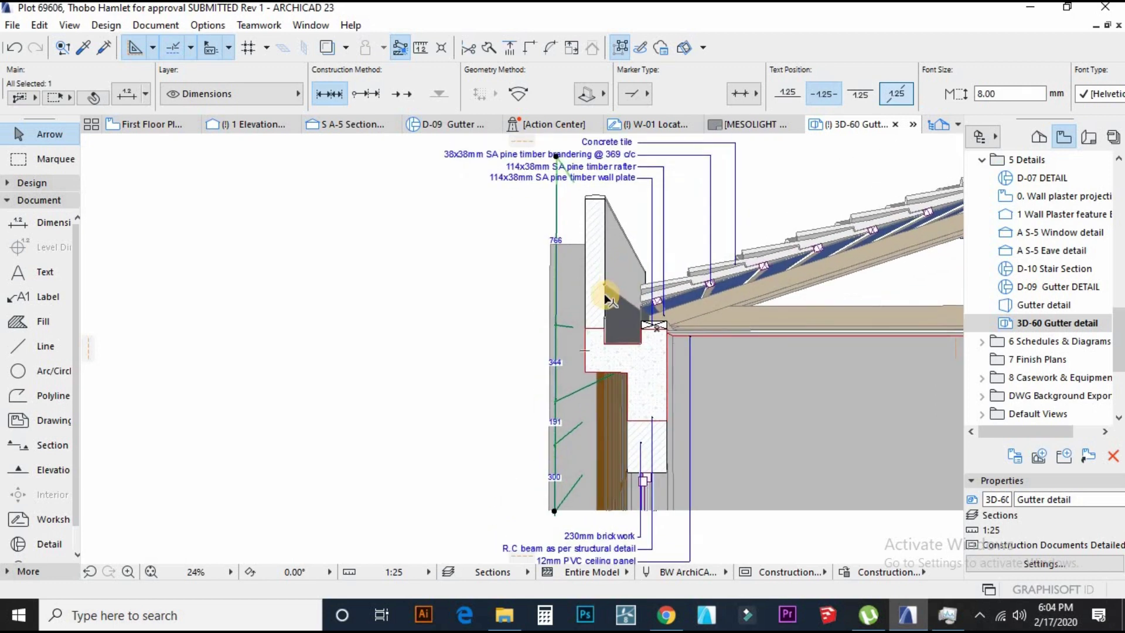
# Pick up the vertical dimension chain's settings for new dimensions and delete the chain.
pyautogui.press('Escape')
pyautogui.click(559, 201)
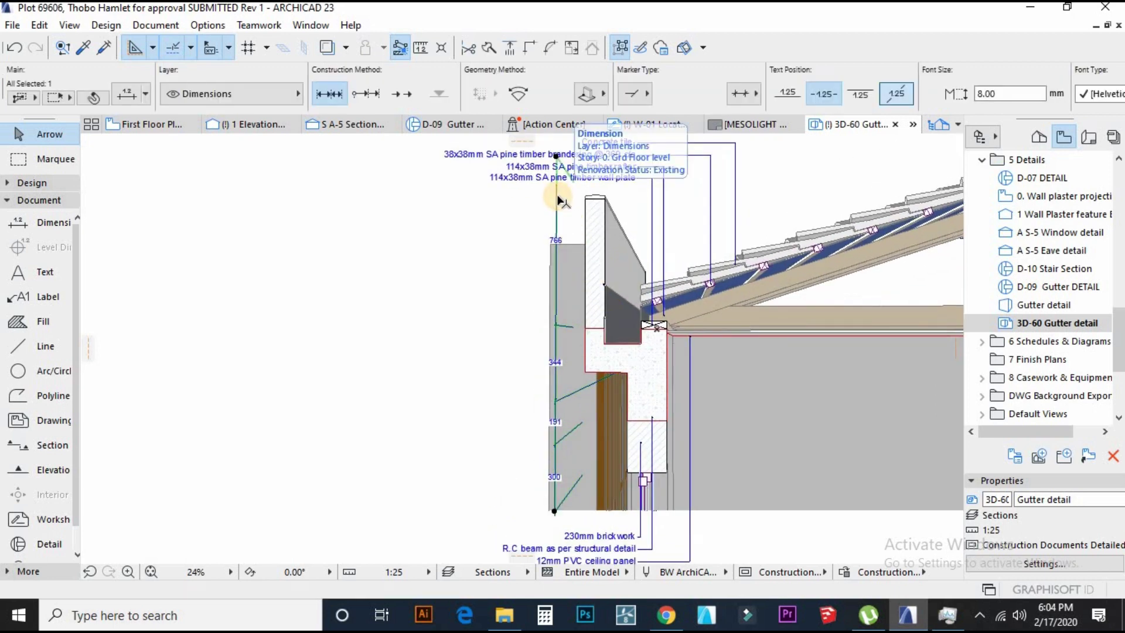
pyautogui.keyDown('alt'); pyautogui.click(556, 197); pyautogui.keyUp('alt')
pyautogui.press('Delete')
# Dimension the parapet wall's height from the beam top to the wall top, placing the dimension line outside the wall.
pyautogui.scroll(4, 581, 208)
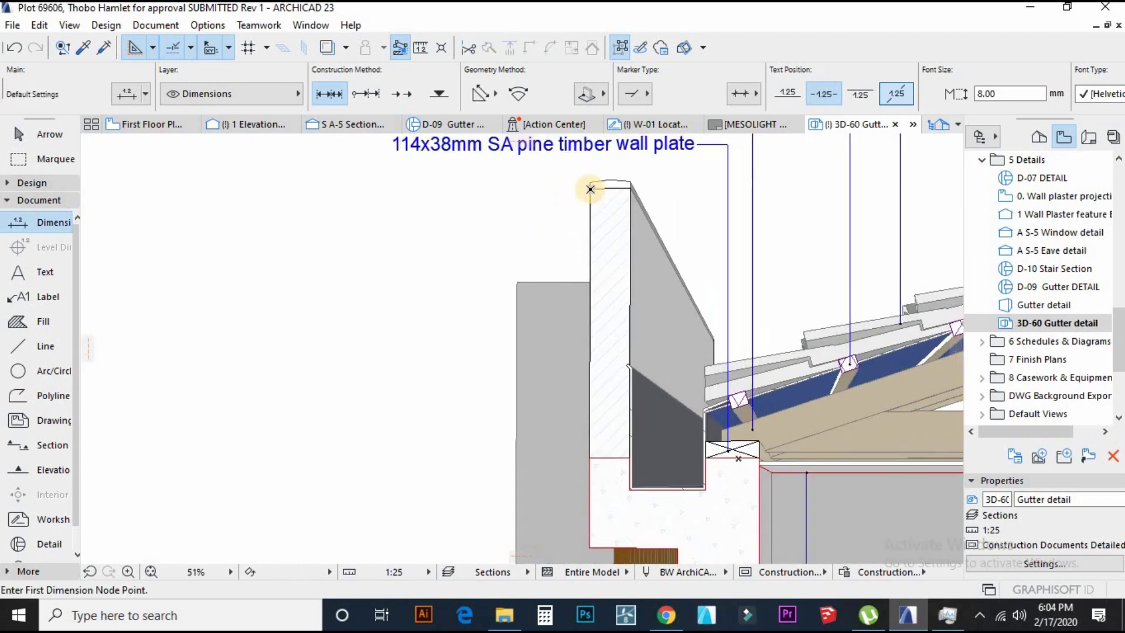
pyautogui.click(589, 457)
pyautogui.click(589, 188)
pyautogui.rightClick(472, 274)
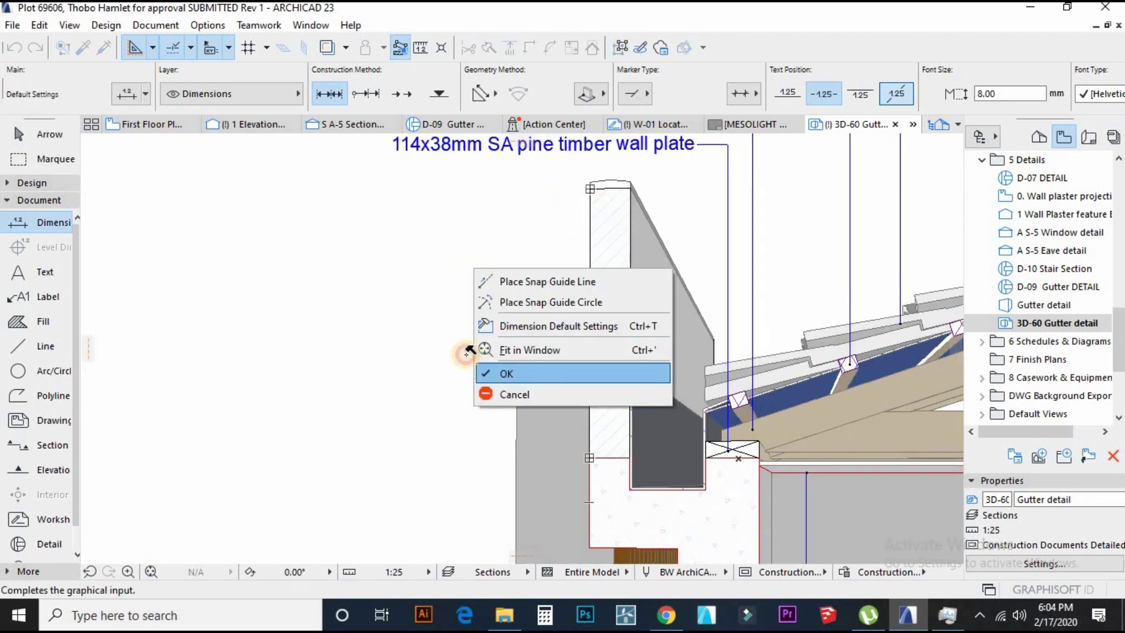
pyautogui.click(503, 373)
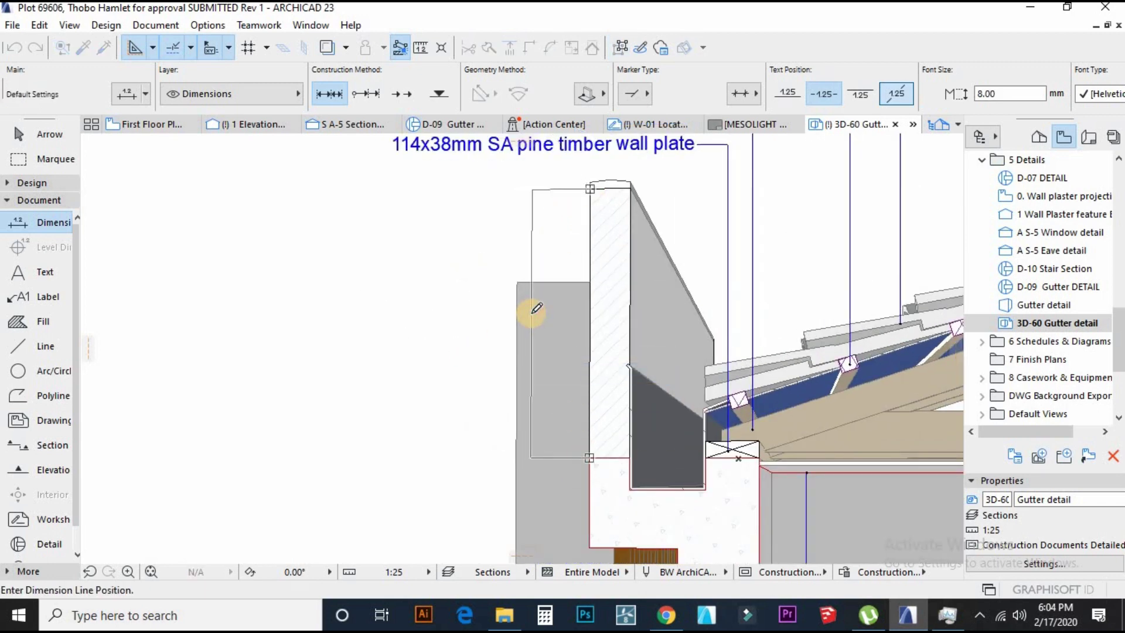
pyautogui.click(492, 318)
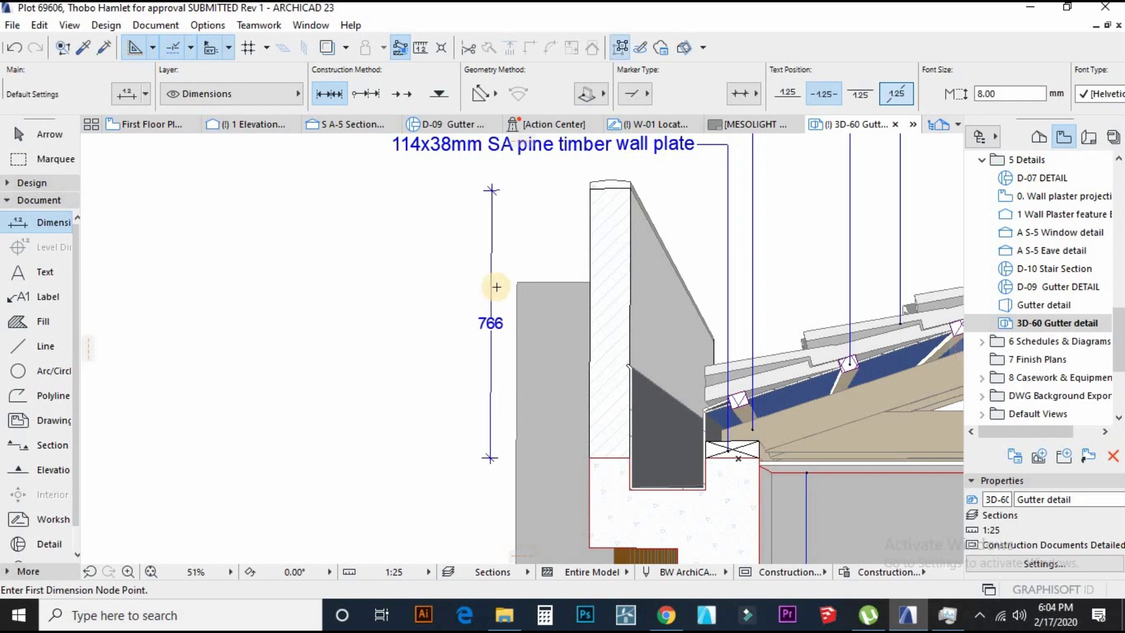
# Extend the parapet wall's vertical dimension chain down to the underside of the beam's outer ledge.
pyautogui.scroll(-3, 496, 286)
pyautogui.press('Escape')
pyautogui.click(494, 265)
pyautogui.click(494, 267)
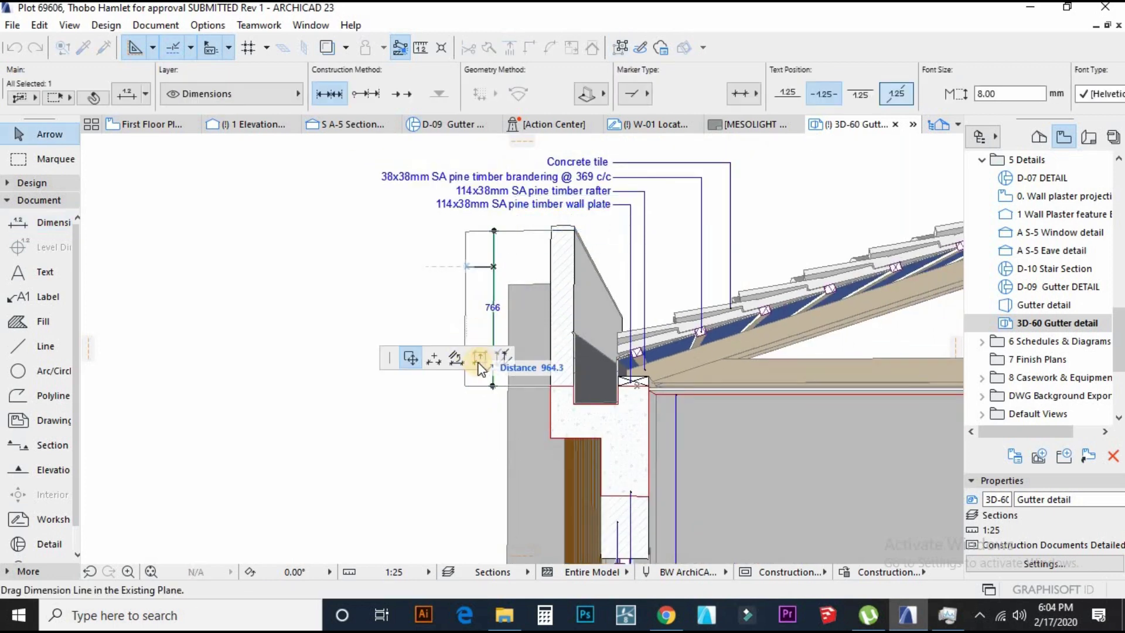
pyautogui.click(434, 358)
pyautogui.scroll(1, 552, 432)
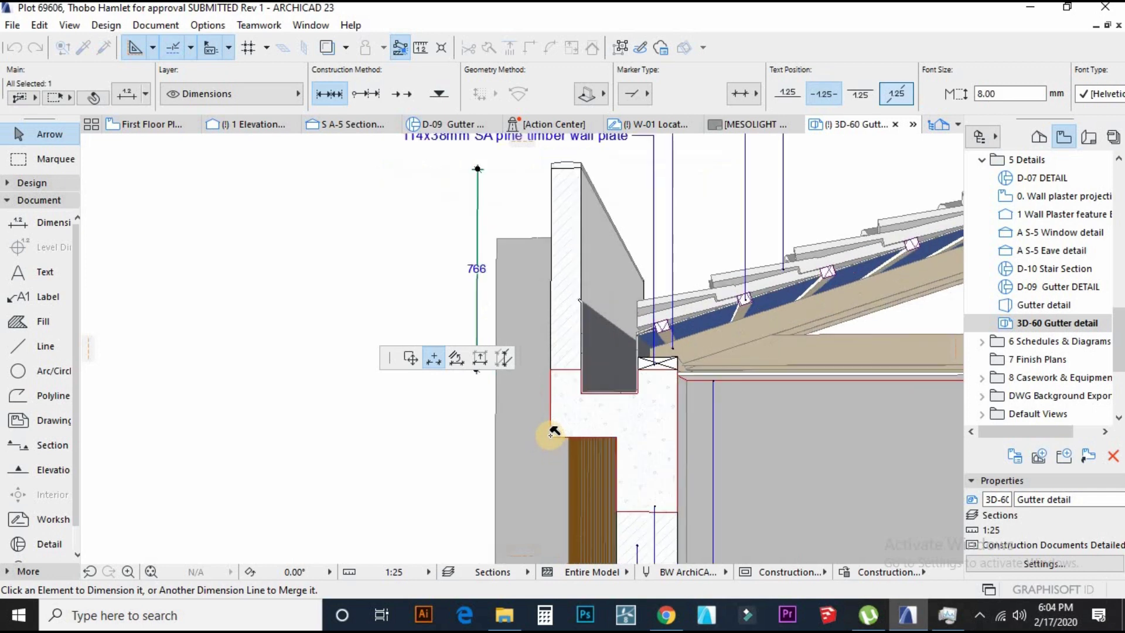
pyautogui.scroll(2, 551, 435)
pyautogui.click(552, 433)
pyautogui.scroll(-1, 529, 322)
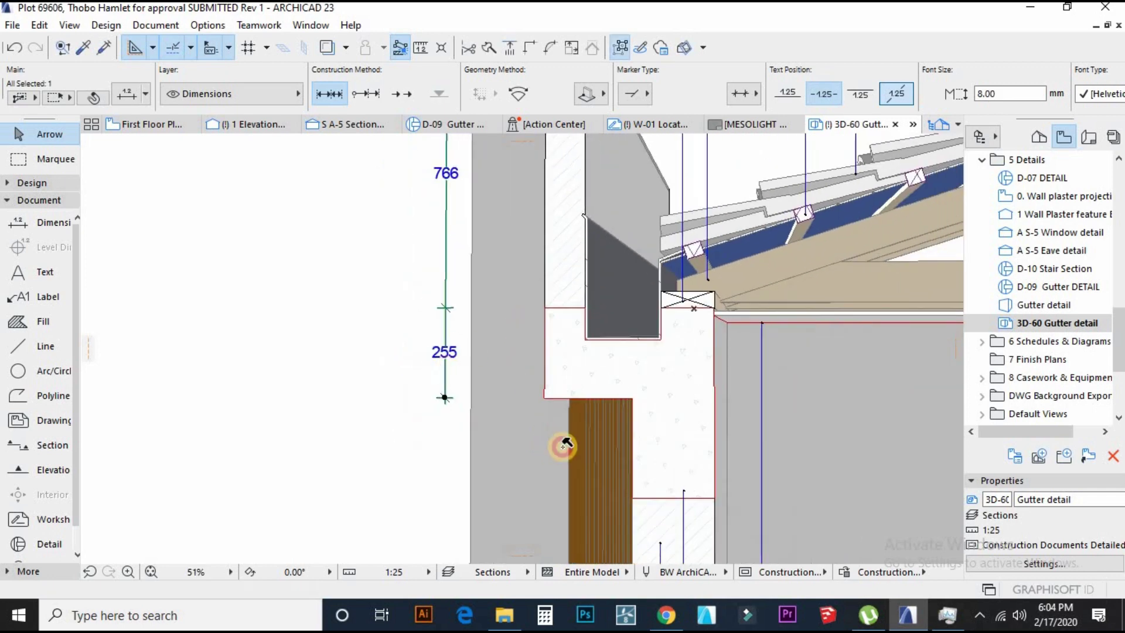
# Add the bottom of the beam and the bottom of the brickwork to the same vertical dimension chain.
pyautogui.click(634, 496)
pyautogui.scroll(-3, 440, 364)
pyautogui.scroll(2, 448, 309)
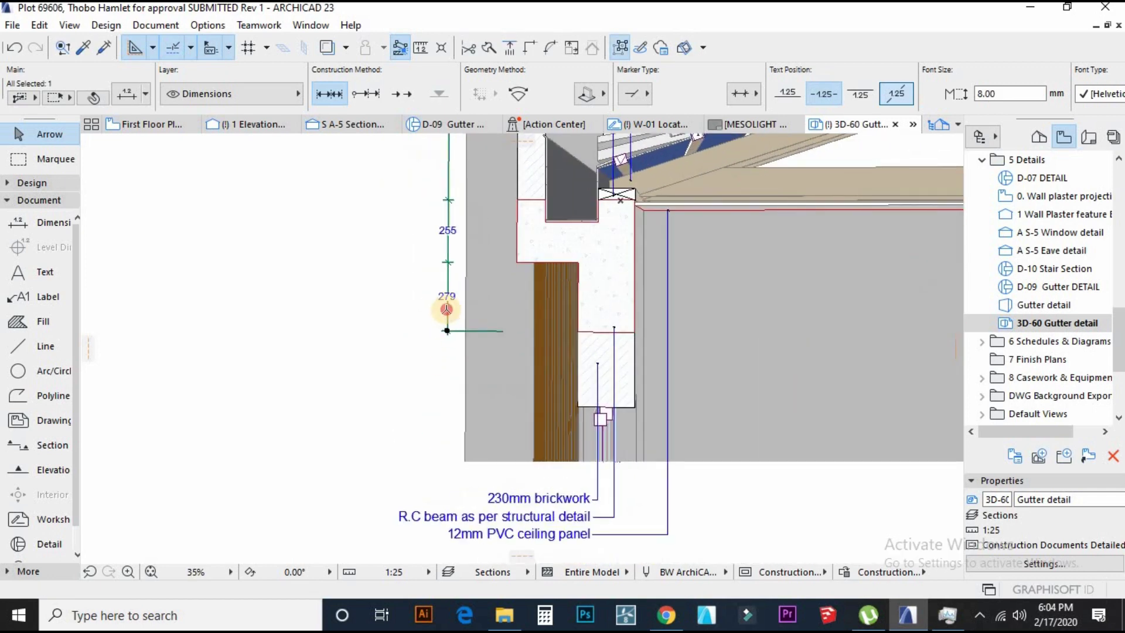
pyautogui.click(579, 403)
pyautogui.scroll(-3, 586, 422)
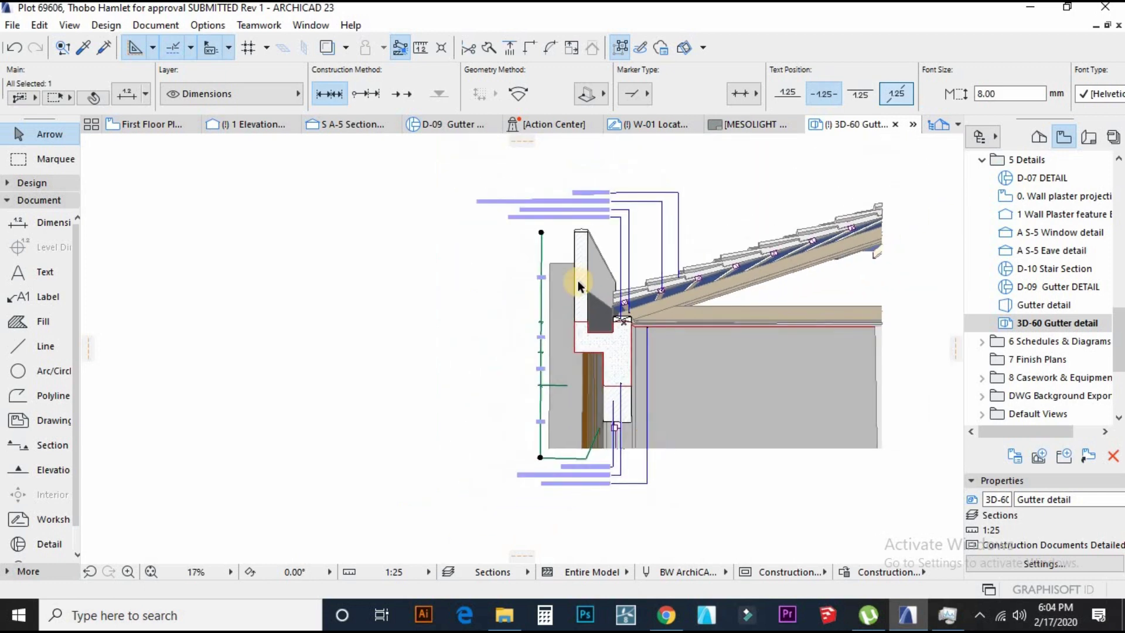
# Switch the vertical dimension chain to the bracket-style ends, where the lines do not run past the markers.
pyautogui.click(126, 94)
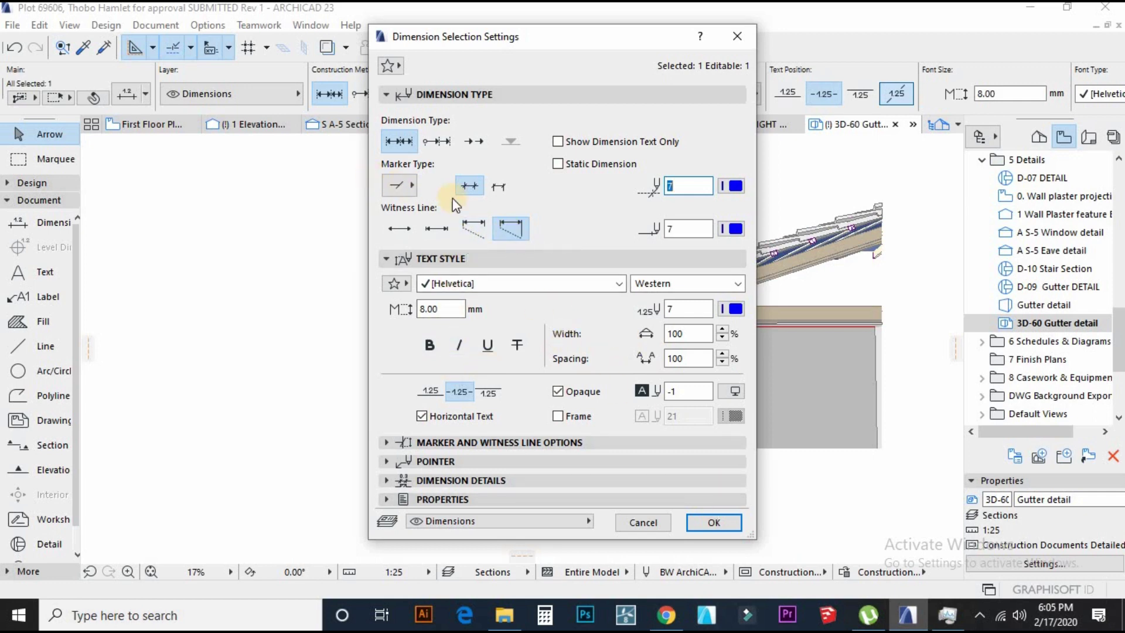
pyautogui.click(711, 523)
pyautogui.click(498, 187)
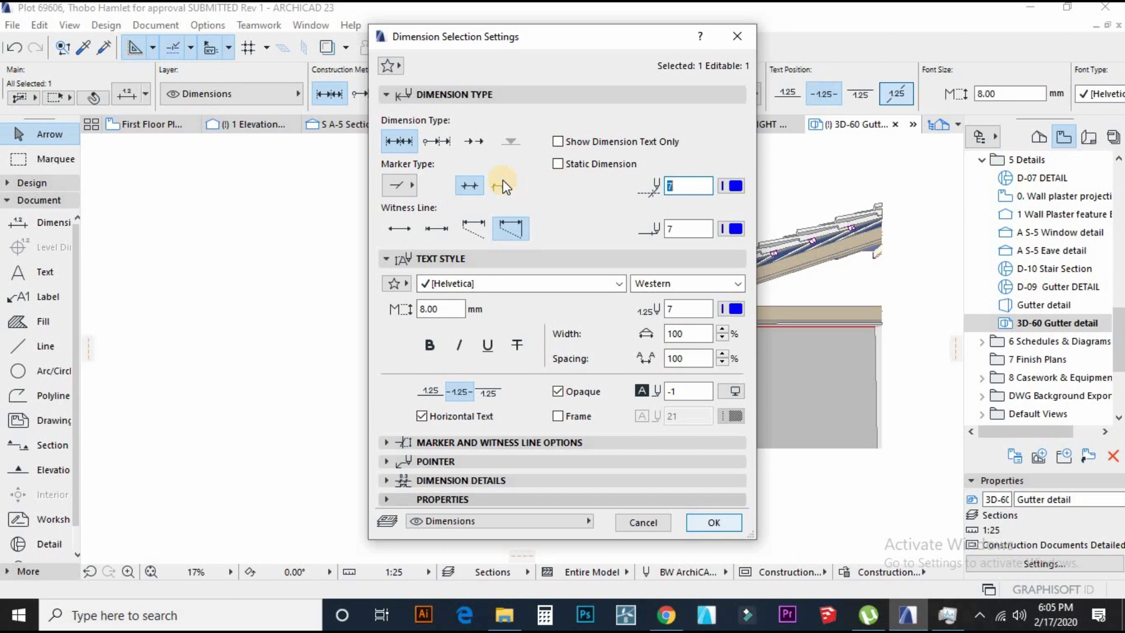
pyautogui.click(712, 520)
pyautogui.click(670, 515)
pyautogui.scroll(3, 605, 469)
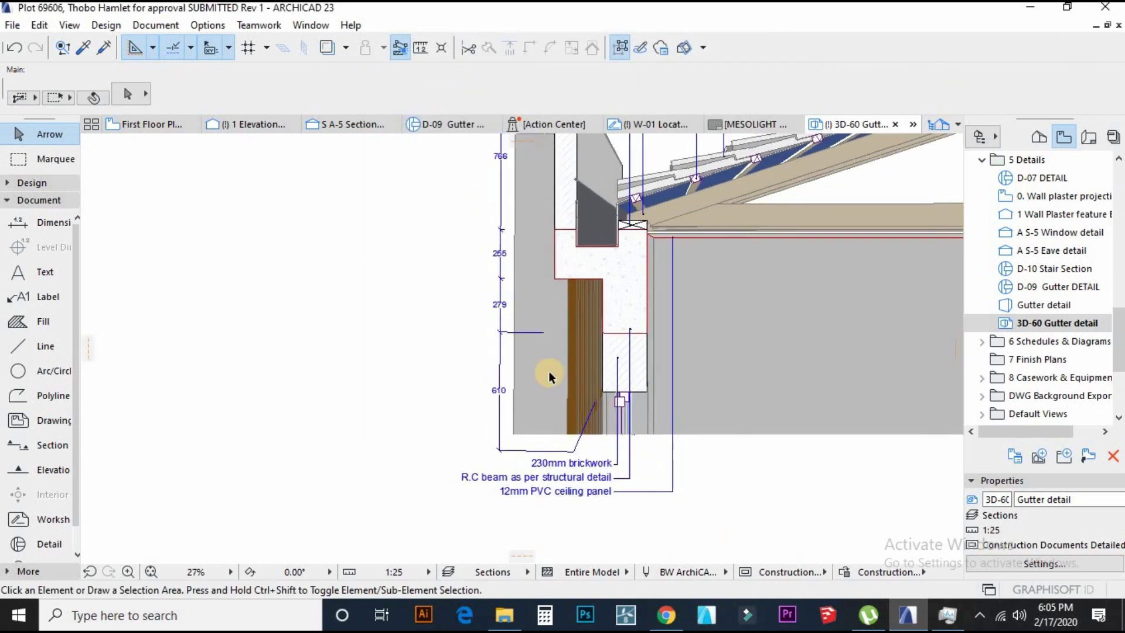
pyautogui.scroll(-2, 556, 384)
pyautogui.scroll(2, 504, 240)
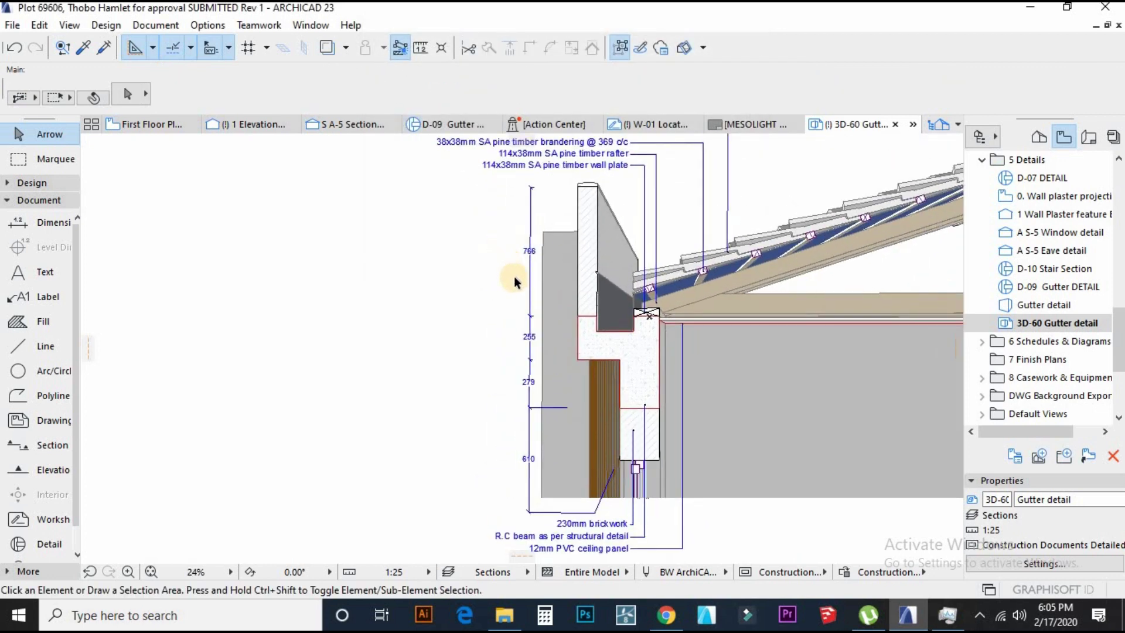
# Place the vertical dimension chain's text above the line and set its marker size to 6 mm.
pyautogui.click(528, 279)
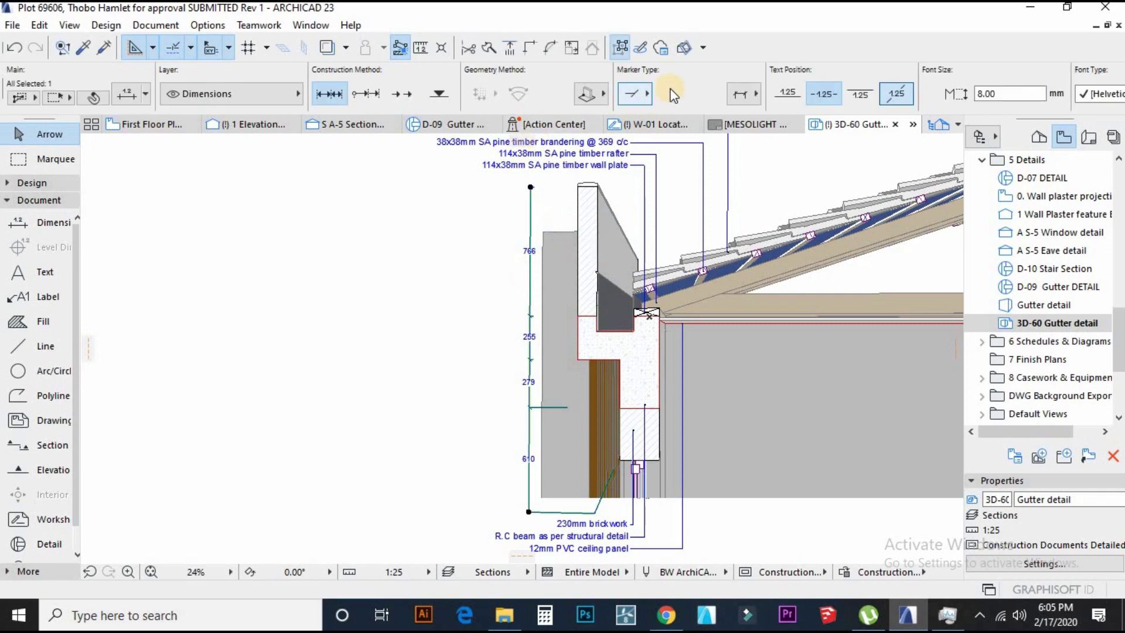
pyautogui.scroll(-1, 624, 89)
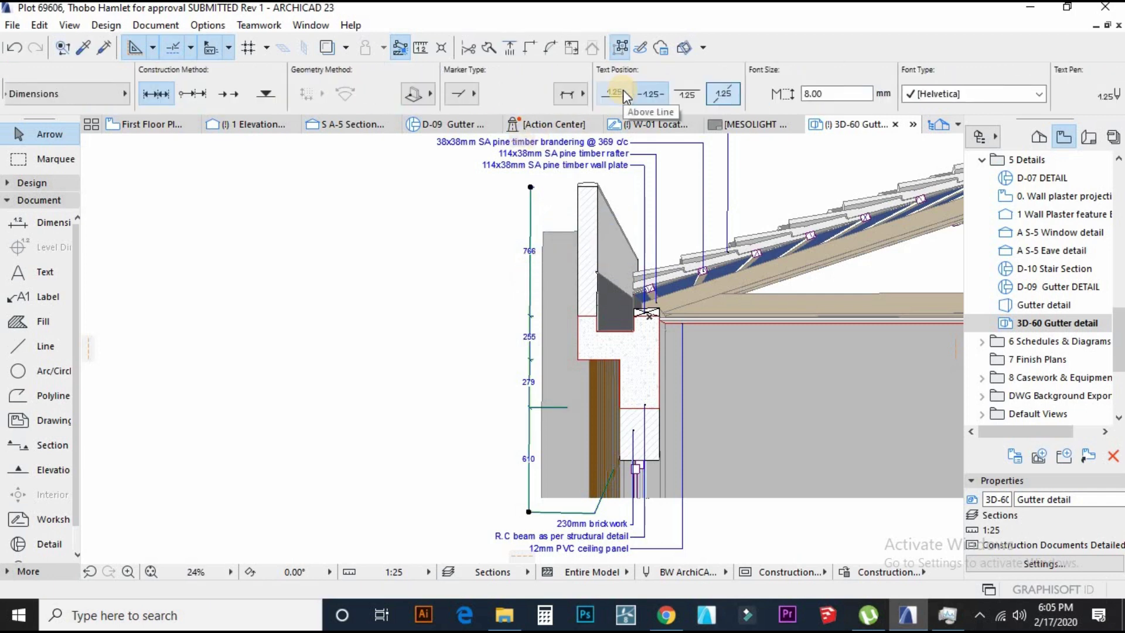
pyautogui.scroll(1, 624, 90)
pyautogui.click(128, 92)
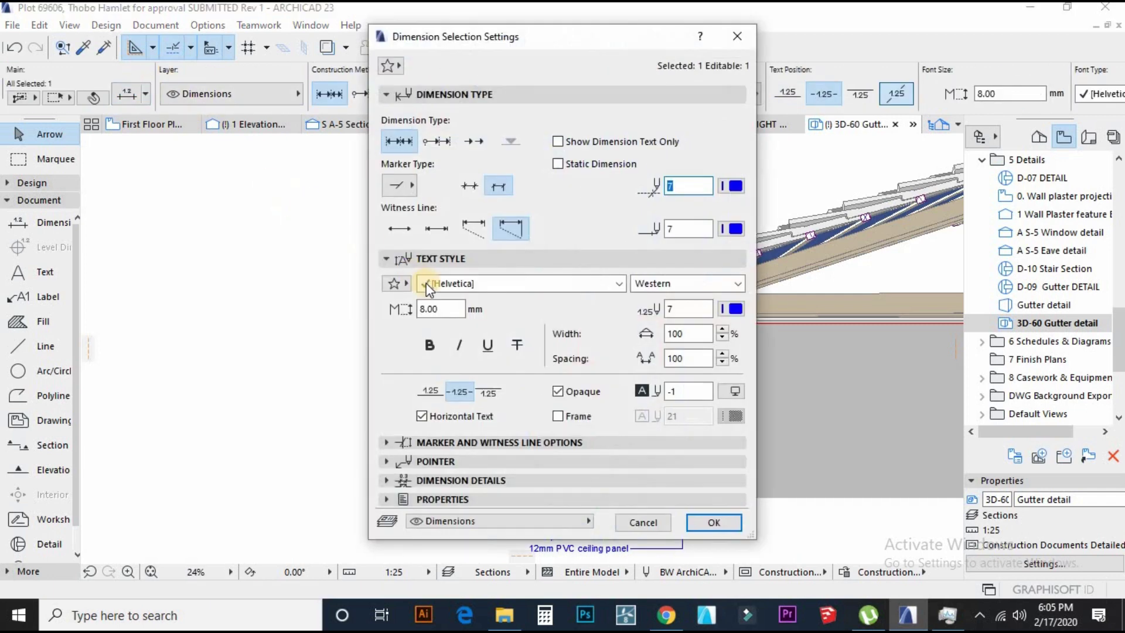
pyautogui.click(431, 391)
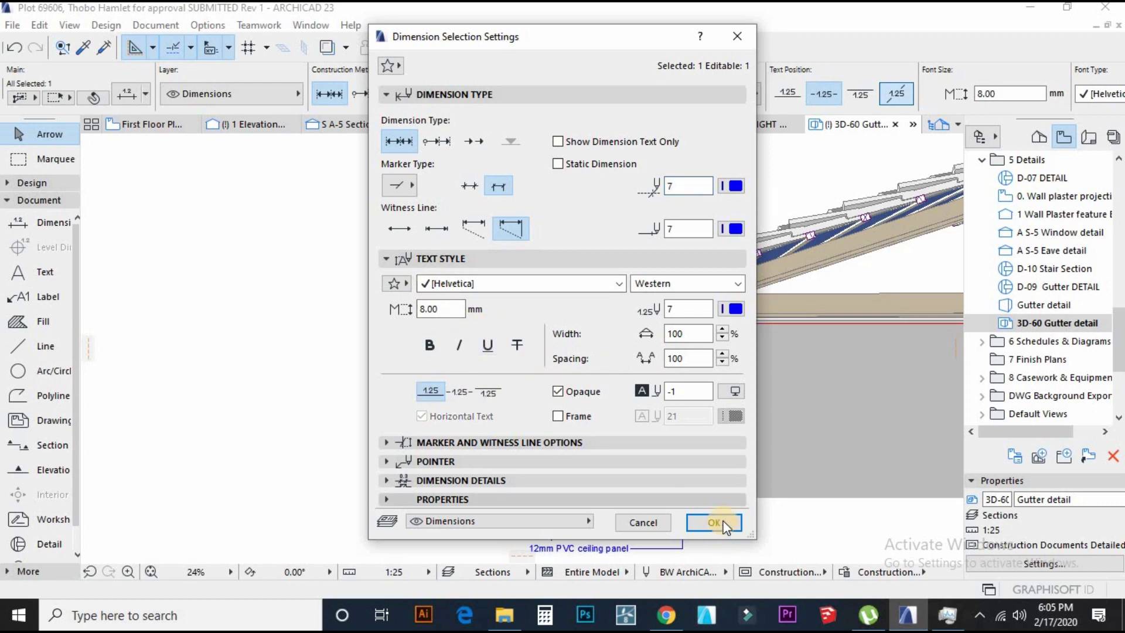
pyautogui.click(395, 442)
pyautogui.moveTo(702, 302); pyautogui.dragTo(620, 311)
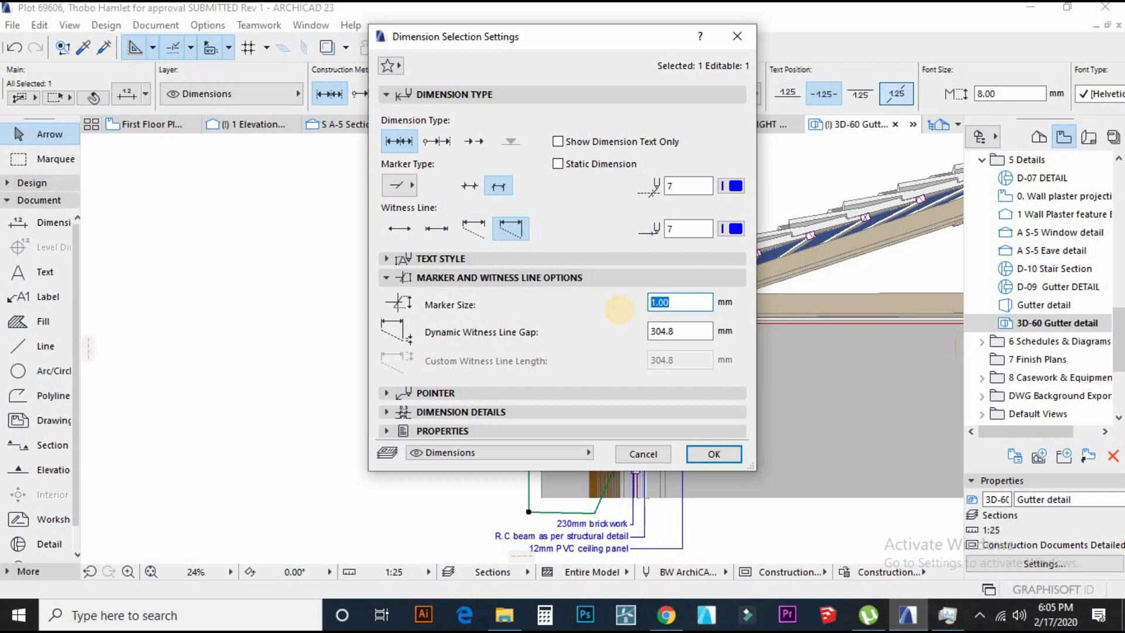
pyautogui.write('6')
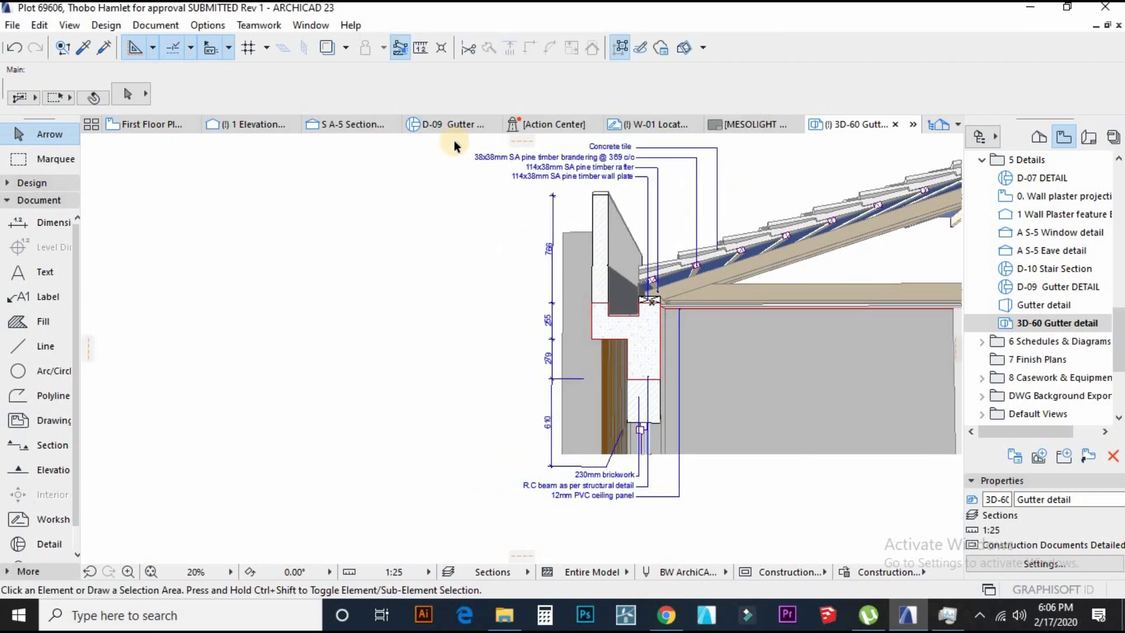
# Copy the dashed horizontal line at the beam top from D-09 Gutter DETAIL into 3D-60 Gutter detail.
pyautogui.click(449, 129)
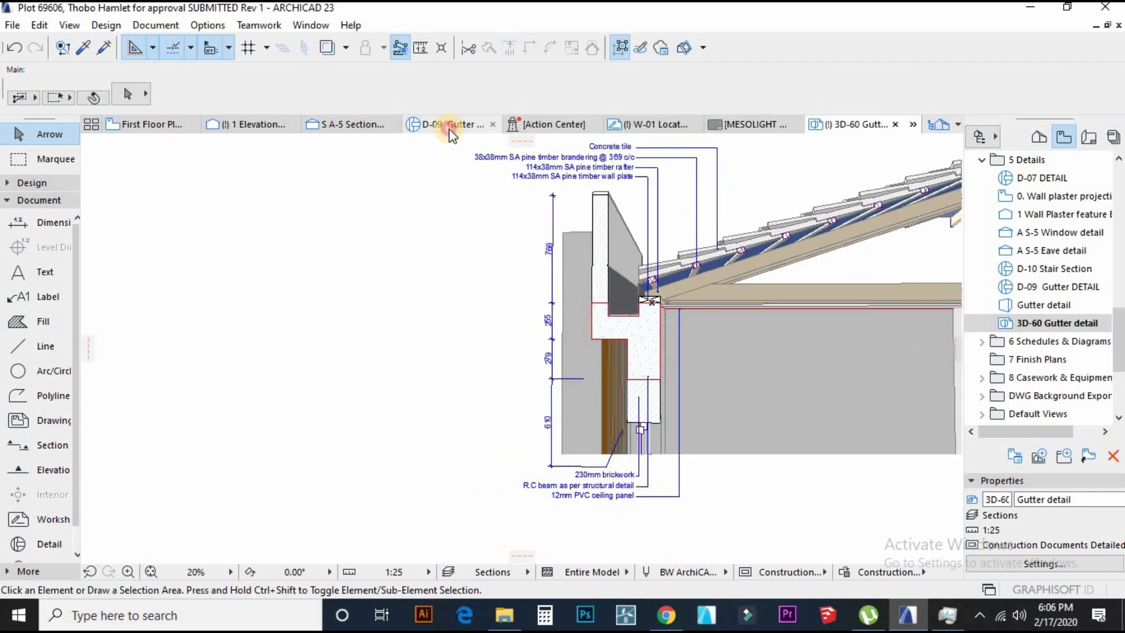
pyautogui.click(449, 128)
pyautogui.click(516, 346)
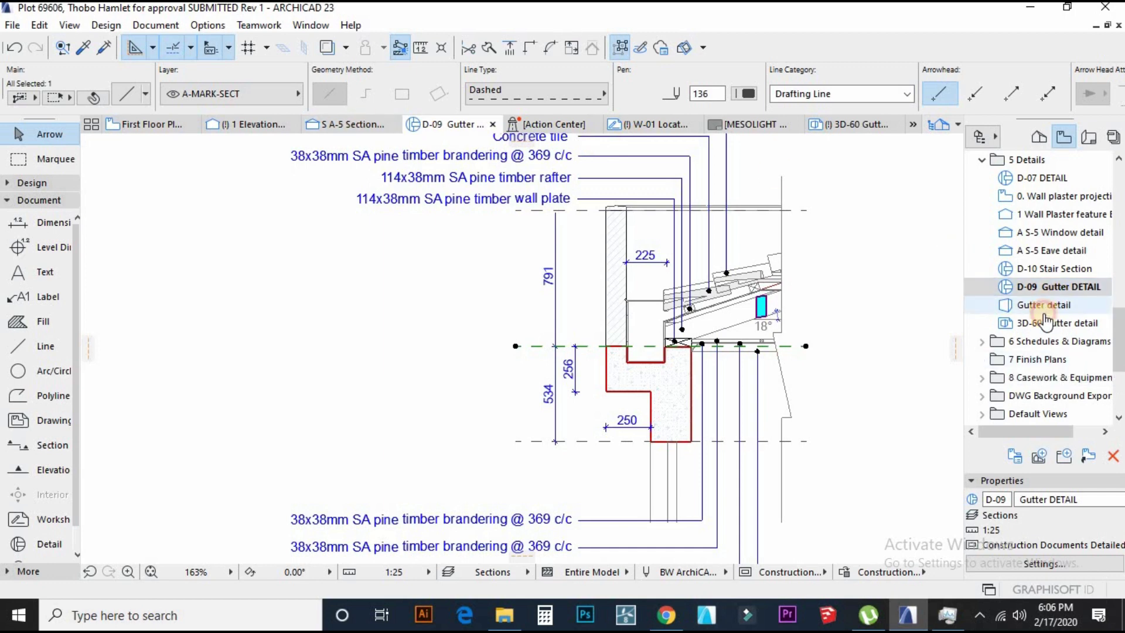
pyautogui.doubleClick(1045, 323)
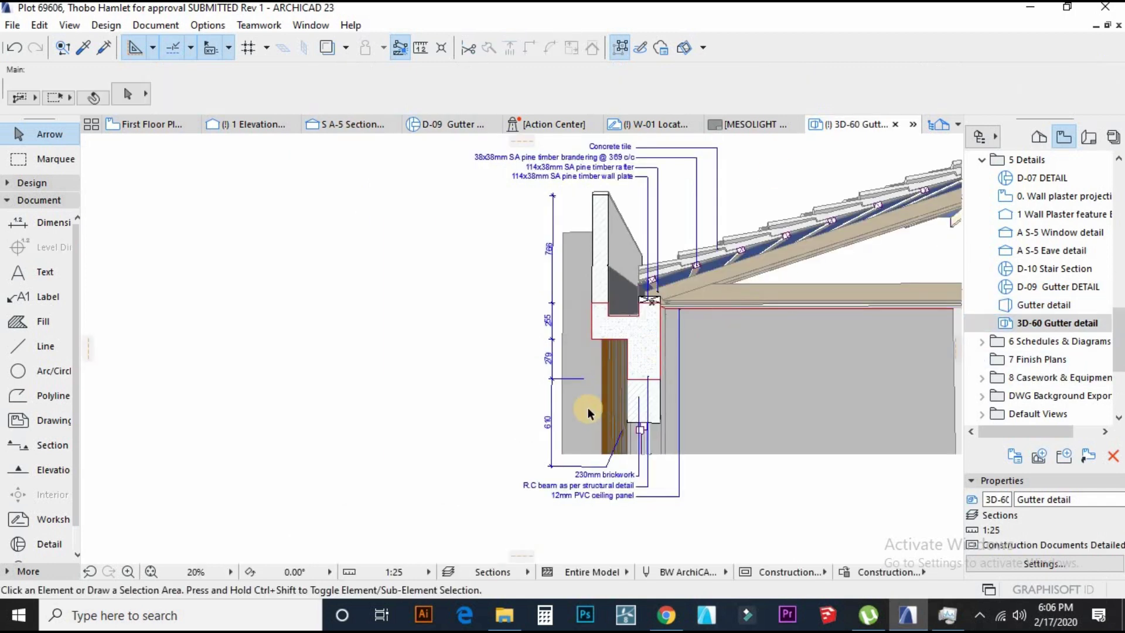
pyautogui.moveTo(664, 163)
pyautogui.mouseDown()
pyautogui.moveTo(678, 427)
pyautogui.moveTo(489, 406)
pyautogui.moveTo(652, 378)
pyautogui.mouseUp()
# Move the dashed line to the beam's inner bottom corner and rotate it to follow the beam's bottom edge.
pyautogui.click(490, 407)
pyautogui.click(491, 403)
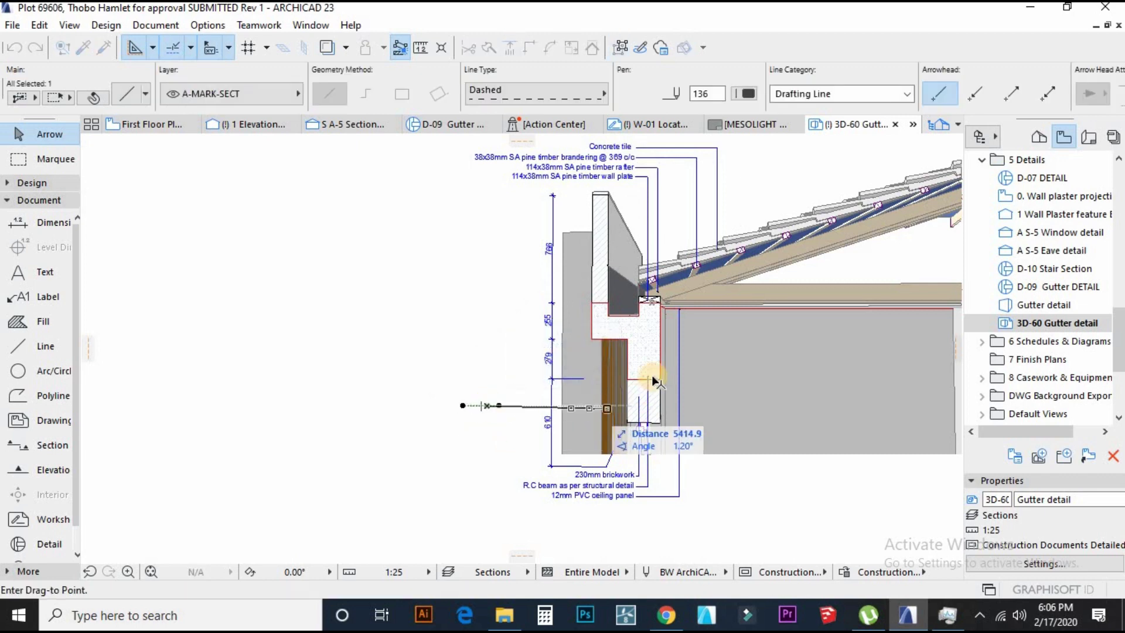
pyautogui.scroll(6, 653, 377)
pyautogui.click(663, 392)
pyautogui.scroll(3, 570, 394)
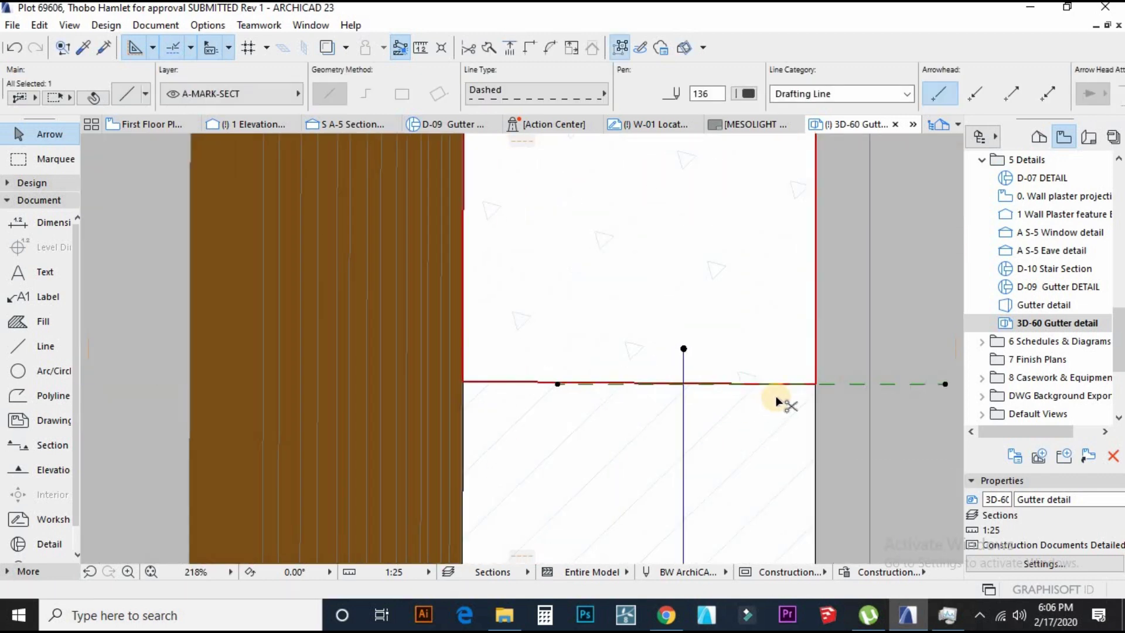
pyautogui.hotkey('ctrl', 'e')
pyautogui.click(815, 384)
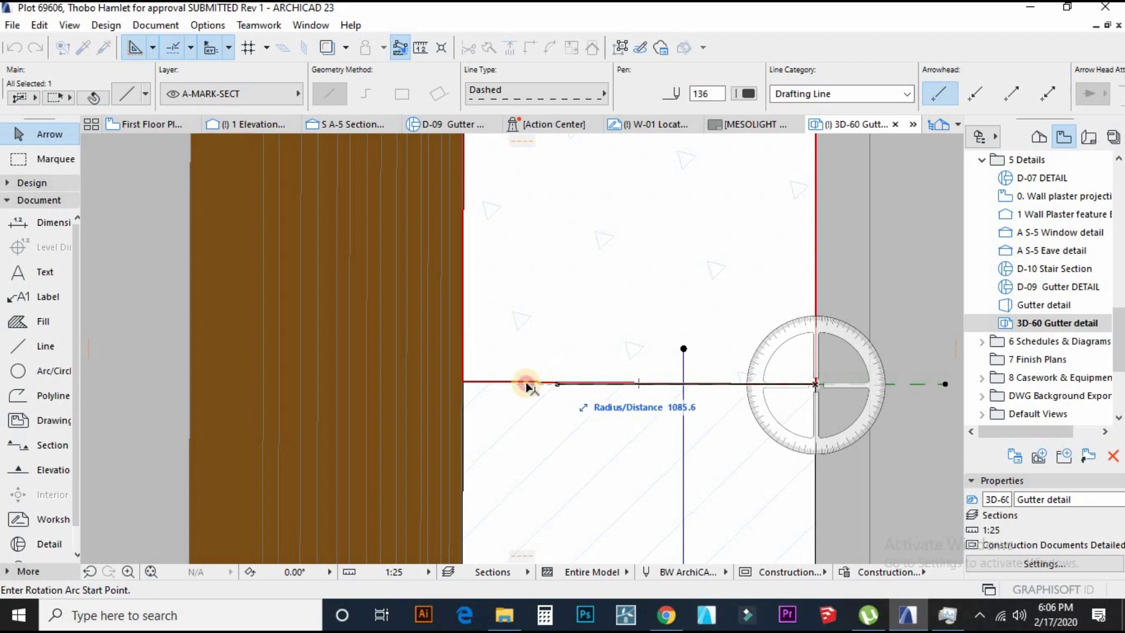
pyautogui.click(526, 383)
pyautogui.click(466, 382)
# Stretch the dashed line outward past the vertical dimension chain, and delete the line.
pyautogui.scroll(-5, 626, 374)
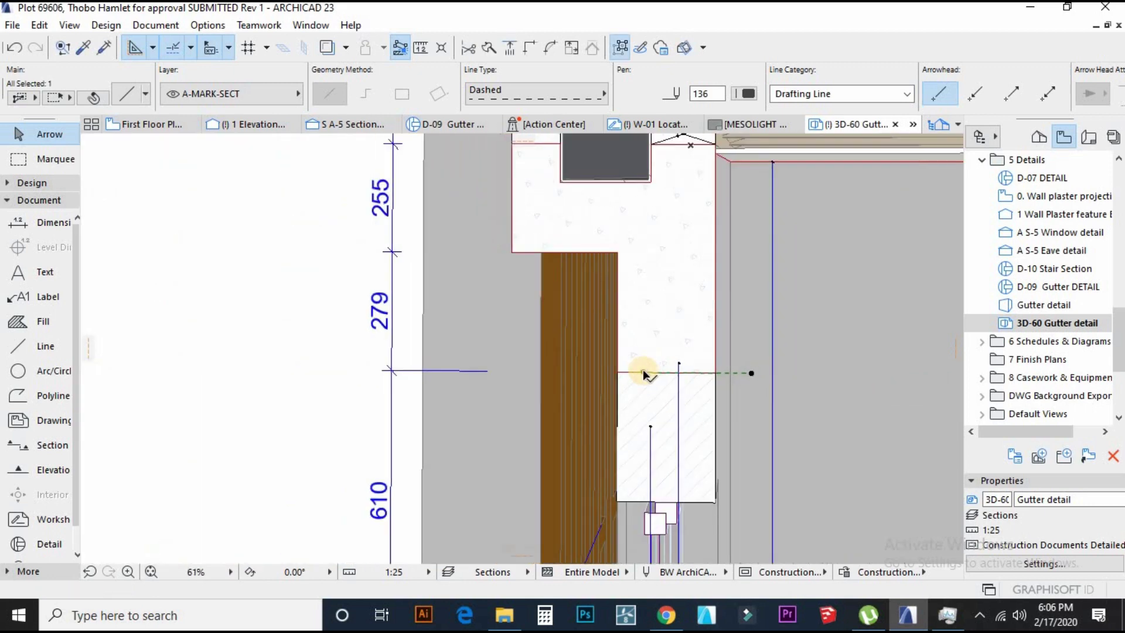
pyautogui.click(642, 373)
pyautogui.scroll(-2, 642, 373)
pyautogui.click(418, 372)
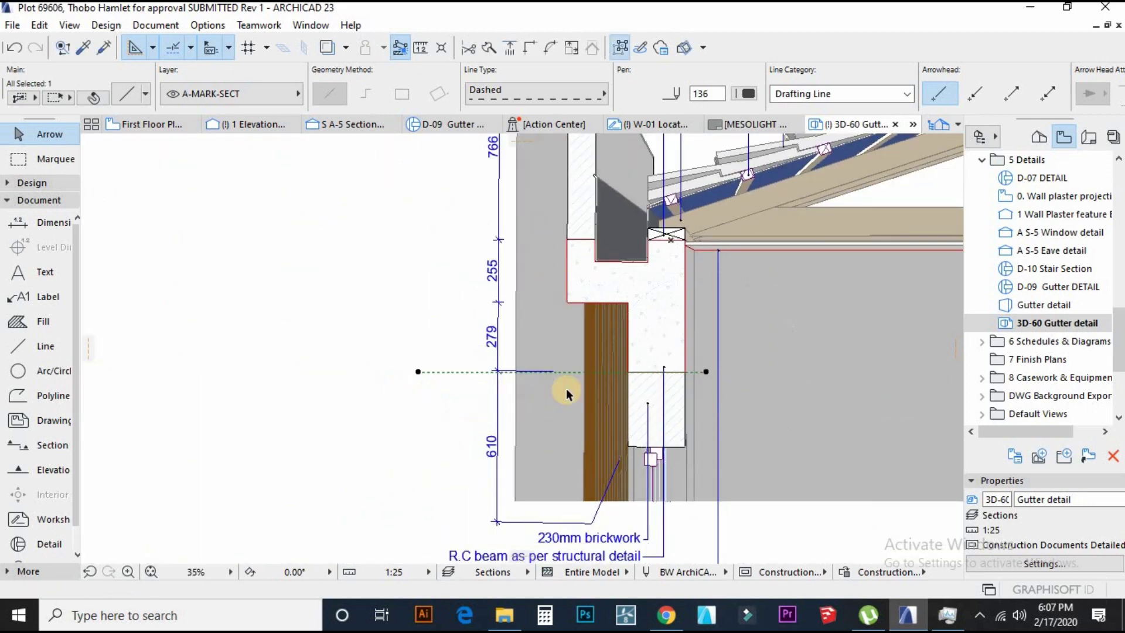
pyautogui.scroll(-2, 567, 389)
pyautogui.press('Delete')
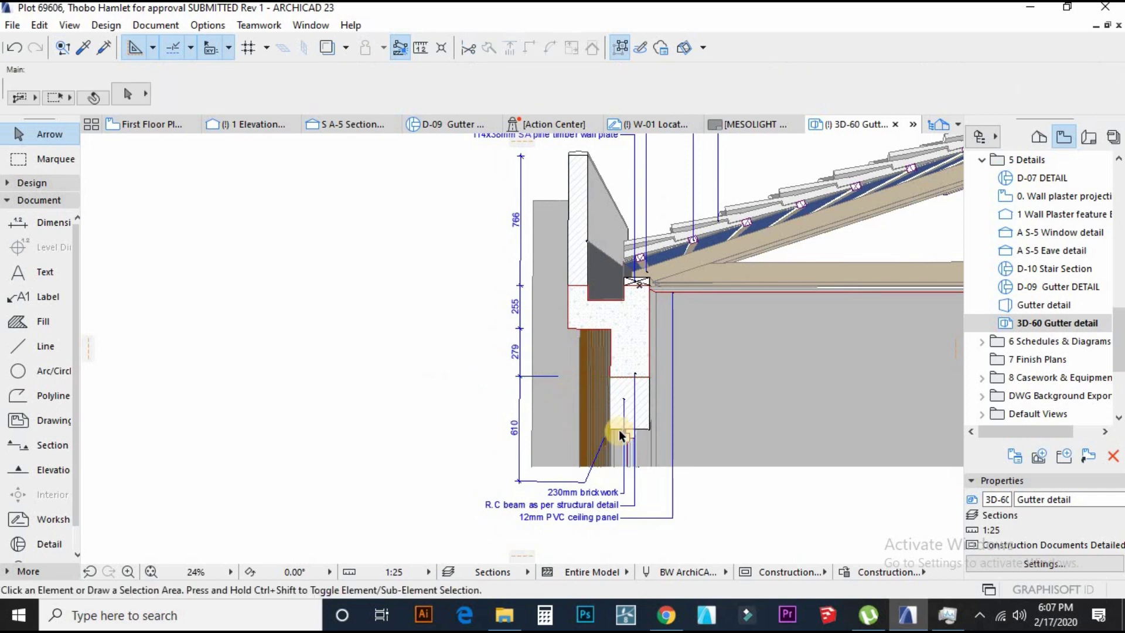
pyautogui.scroll(-2, 612, 412)
pyautogui.scroll(2, 662, 345)
pyautogui.scroll(-1, 676, 276)
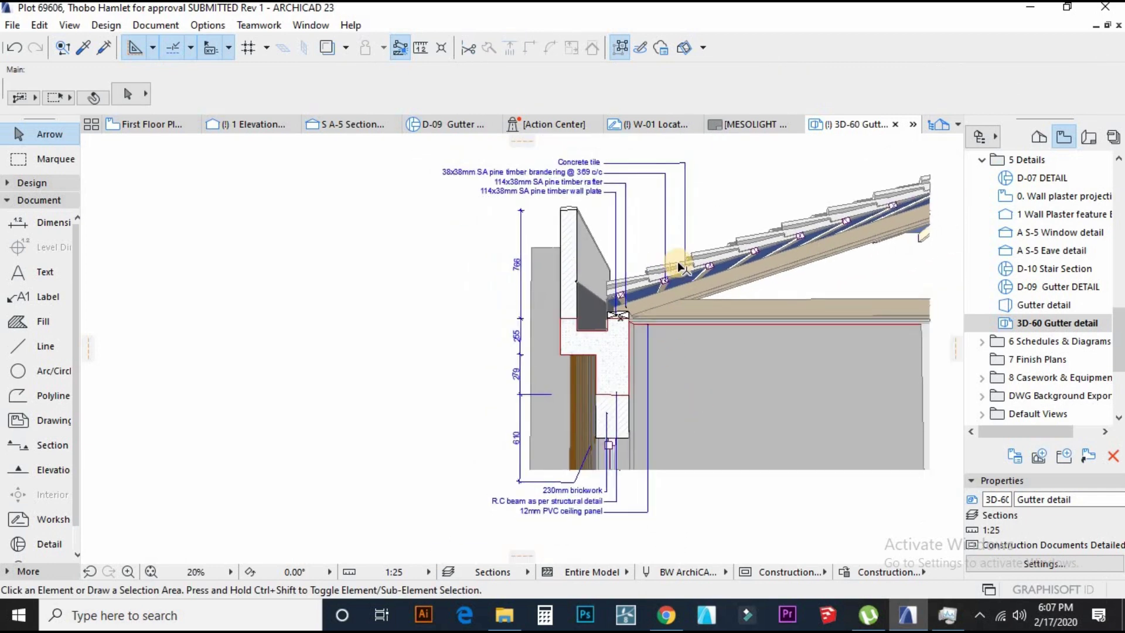
pyautogui.scroll(-1, 674, 290)
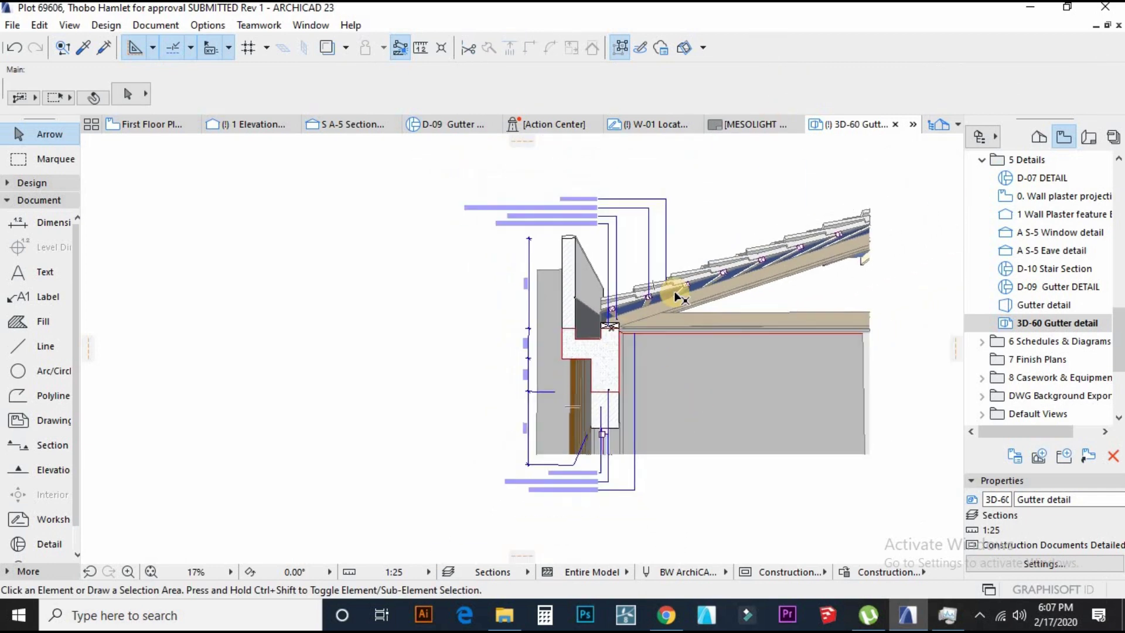
pyautogui.scroll(2, 674, 291)
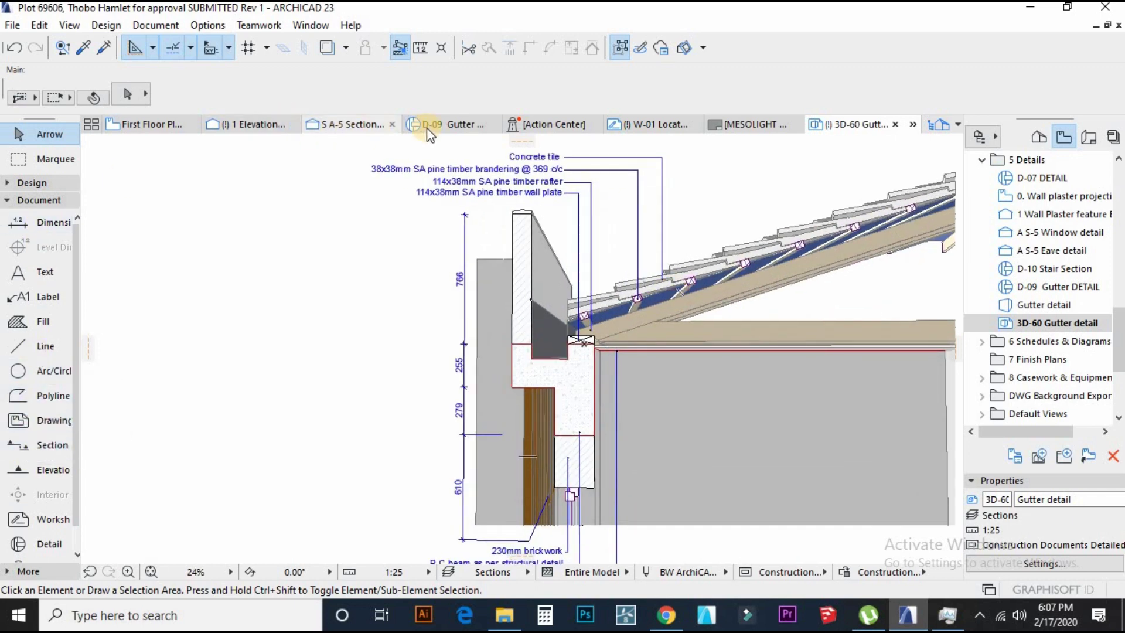
# Check the roof pitch angle in D-09 Gutter DETAIL and whether 3D-60 Gutter detail offers an angle dimension tool.
pyautogui.click(446, 124)
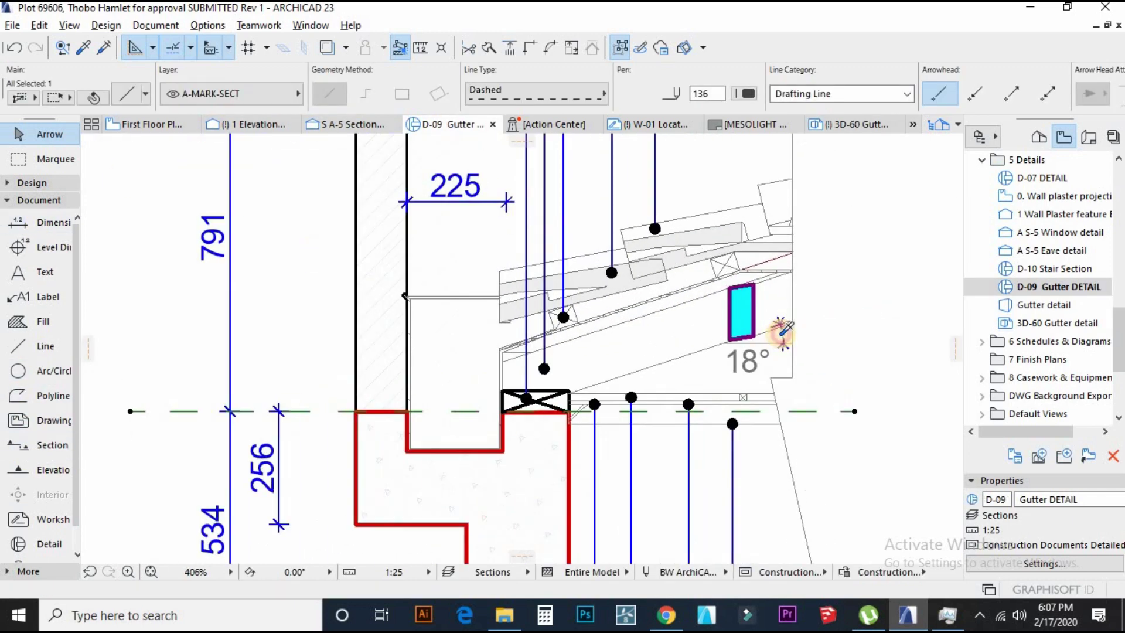
pyautogui.doubleClick(1049, 323)
pyautogui.scroll(-1, 657, 318)
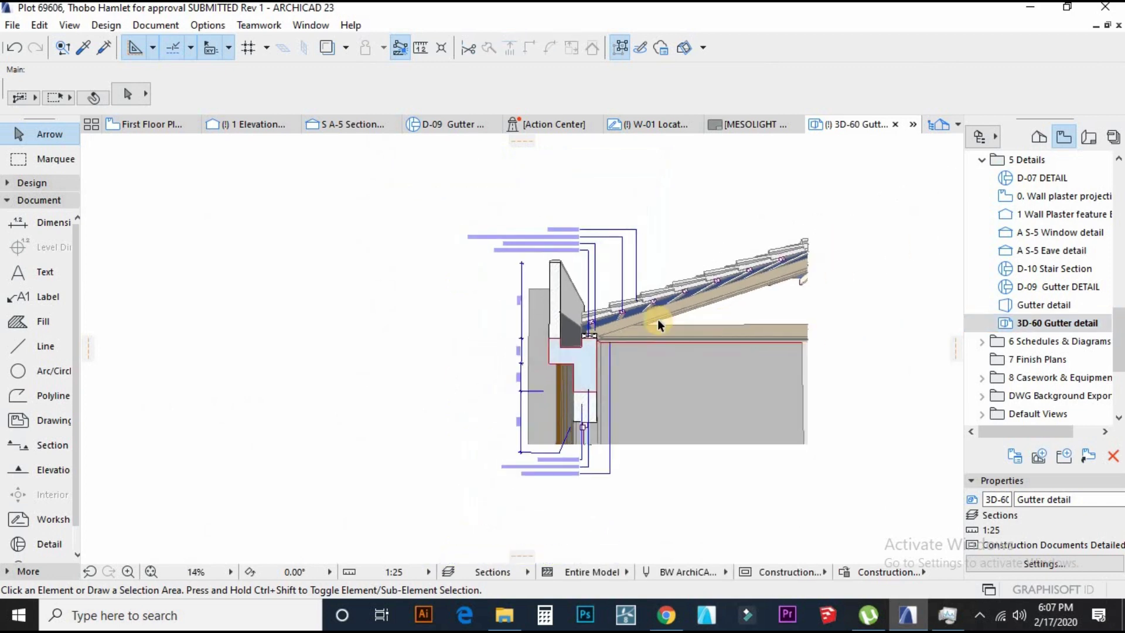
pyautogui.scroll(2, 657, 319)
pyautogui.click(28, 571)
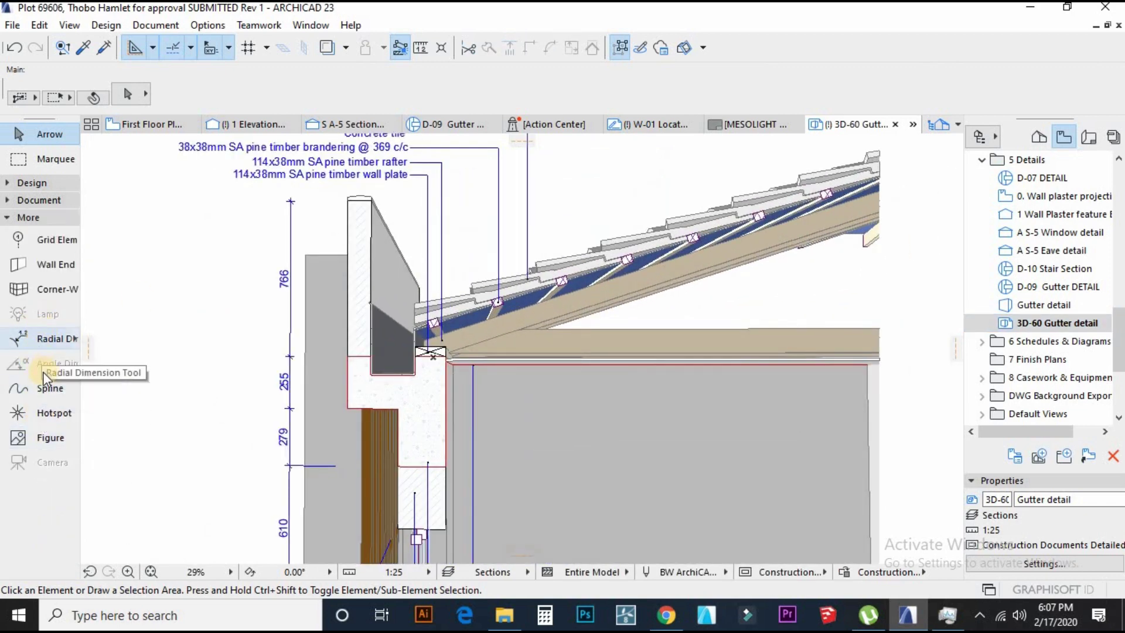
pyautogui.scroll(-1, 541, 353)
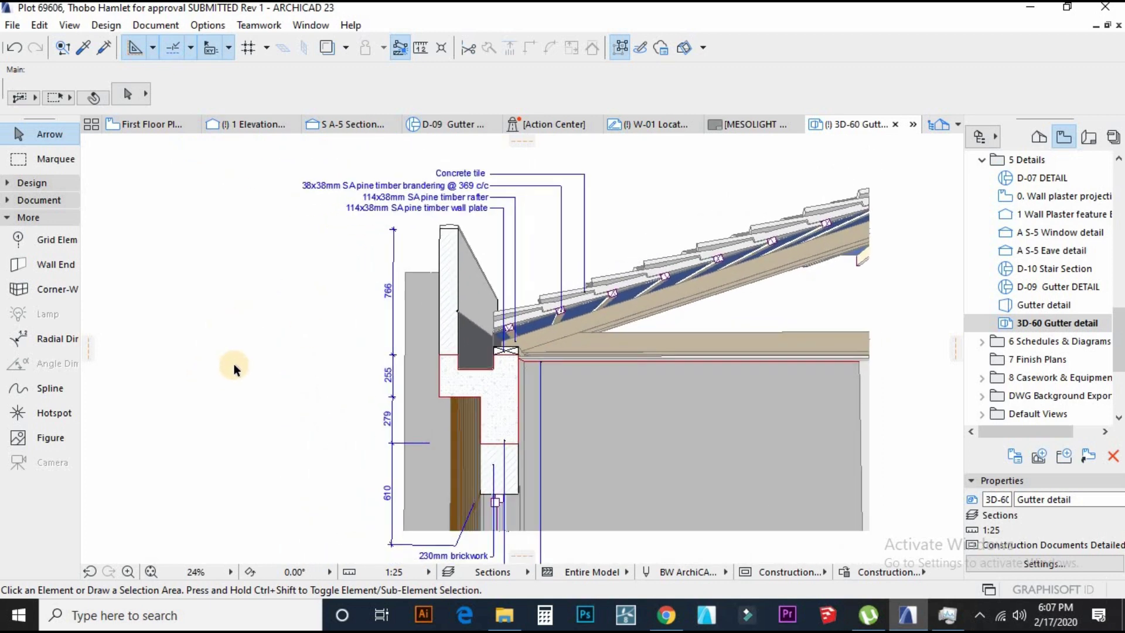
pyautogui.scroll(-1, 234, 364)
pyautogui.scroll(1, 150, 487)
pyautogui.scroll(-1, 804, 450)
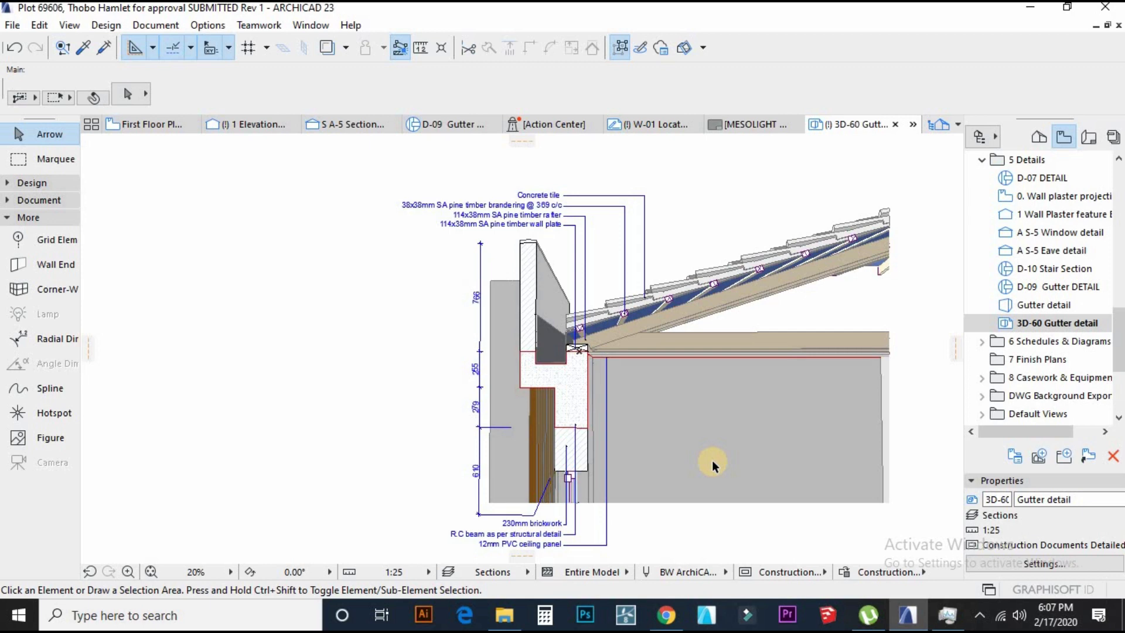
pyautogui.click(979, 615)
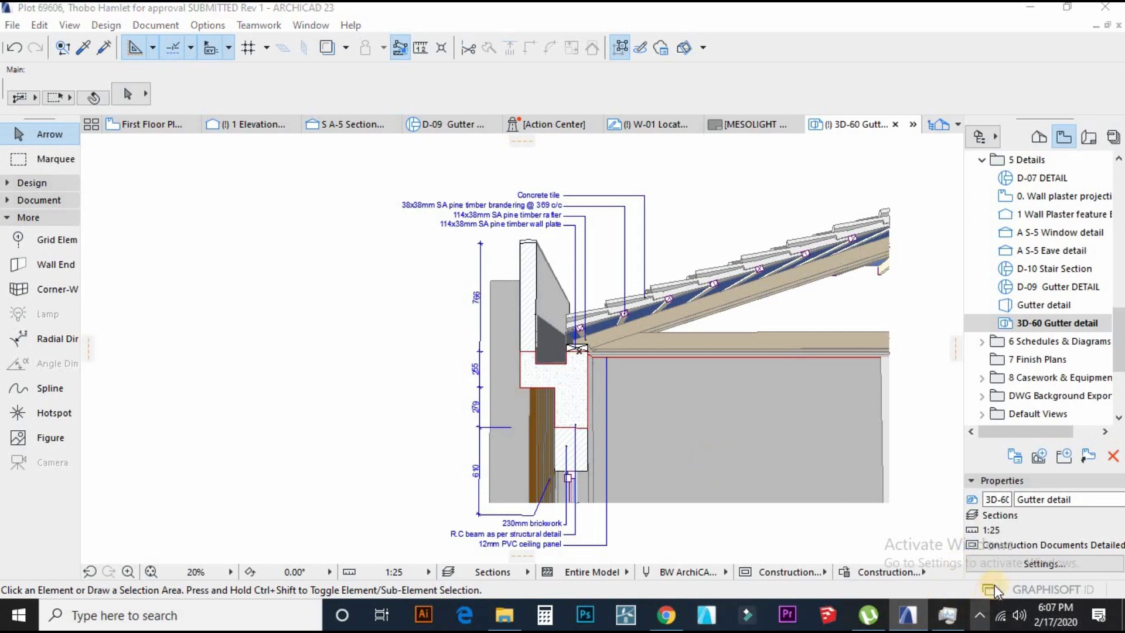